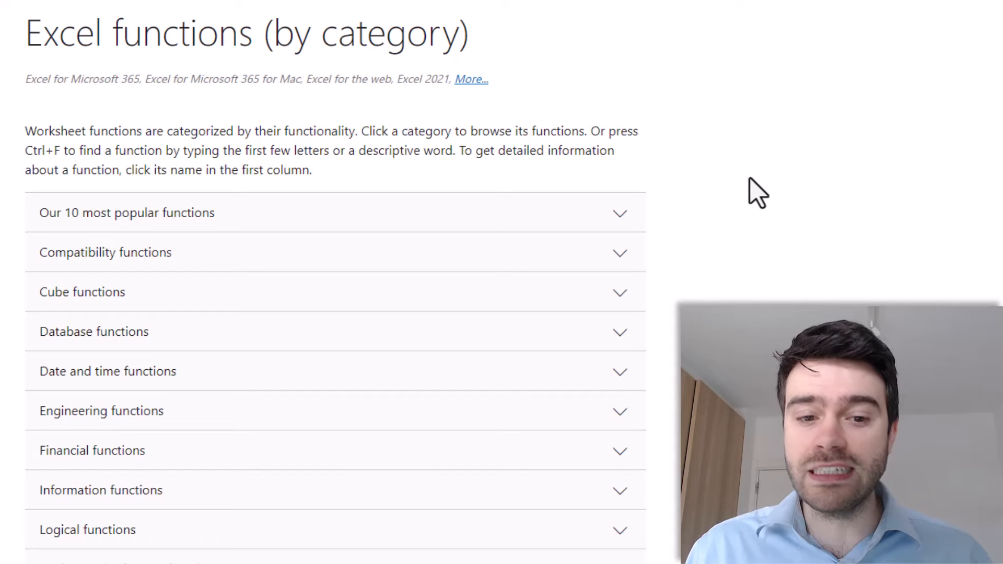
# Expand the "Our 10 most popular functions" category and read through its function descriptions
pyautogui.scroll(-2, 742, 179)
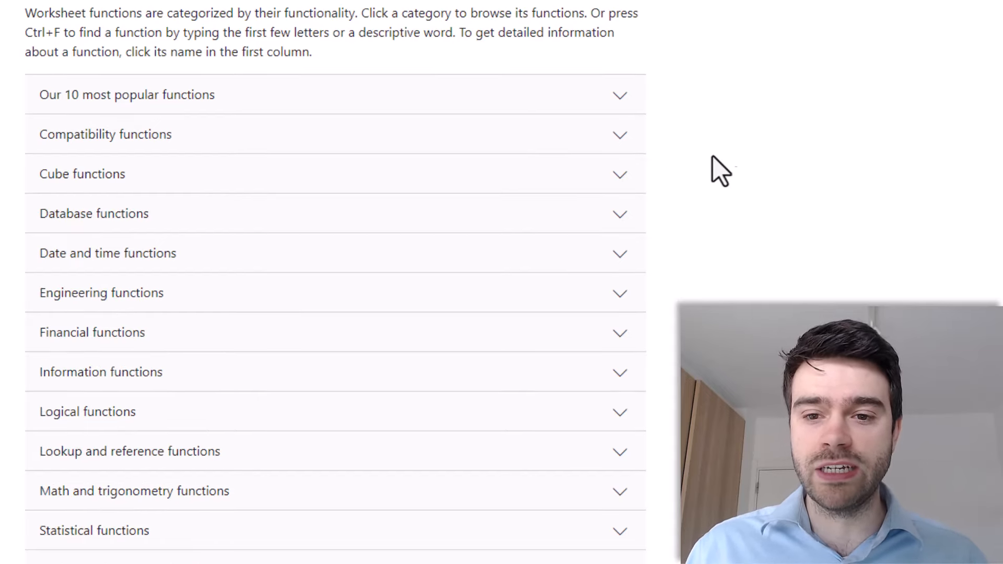
pyautogui.click(622, 102)
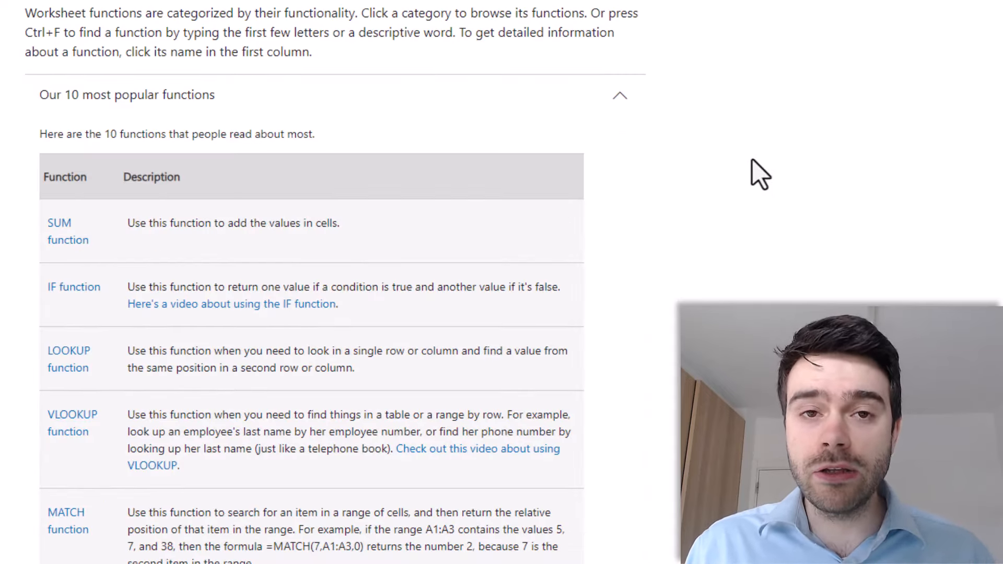
pyautogui.scroll(-2, 751, 166)
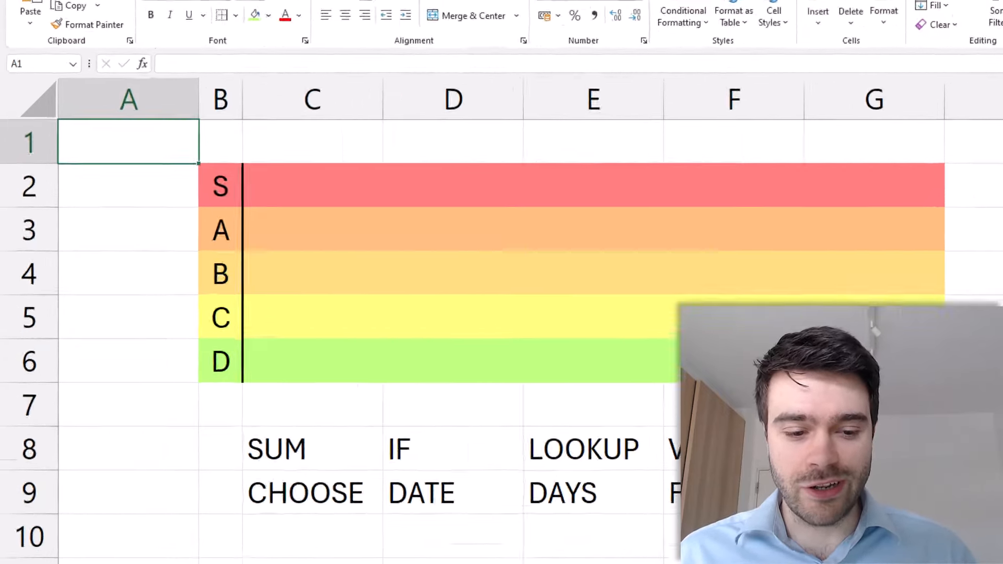
# In cell B6, add the four numbers above individually with the formula =B2+B3+B4+B5
pyautogui.click(113, 544)
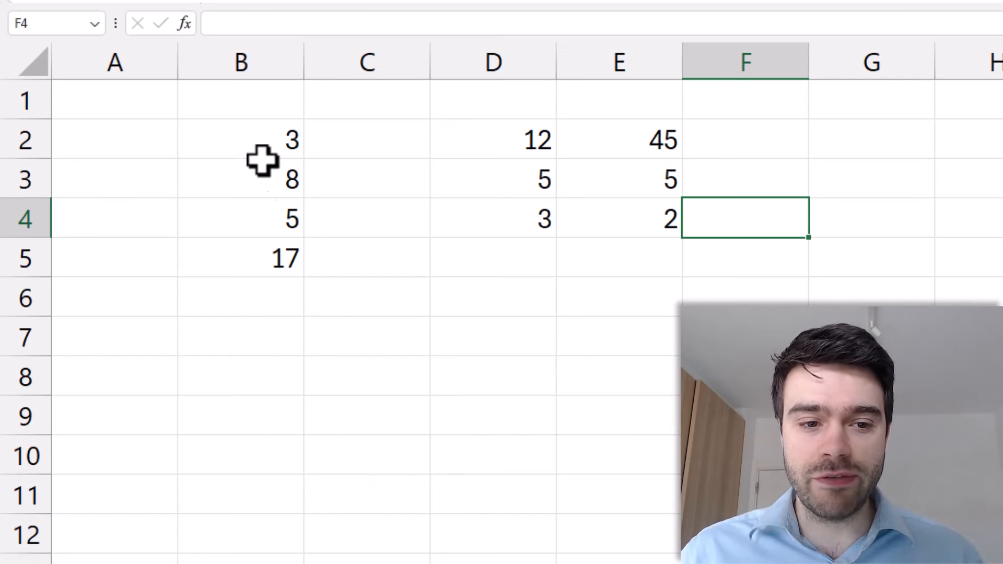
pyautogui.click(270, 304)
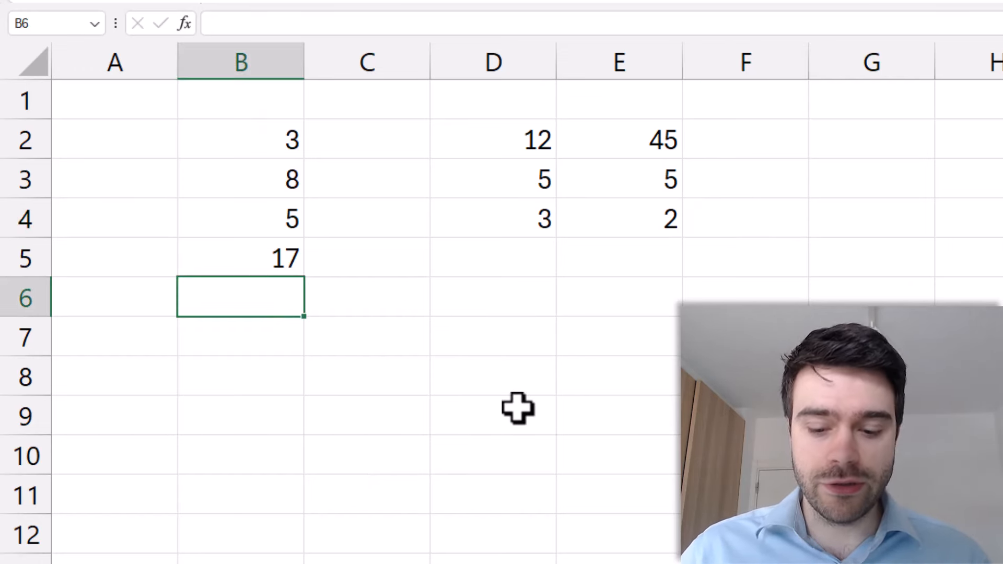
pyautogui.write('=')
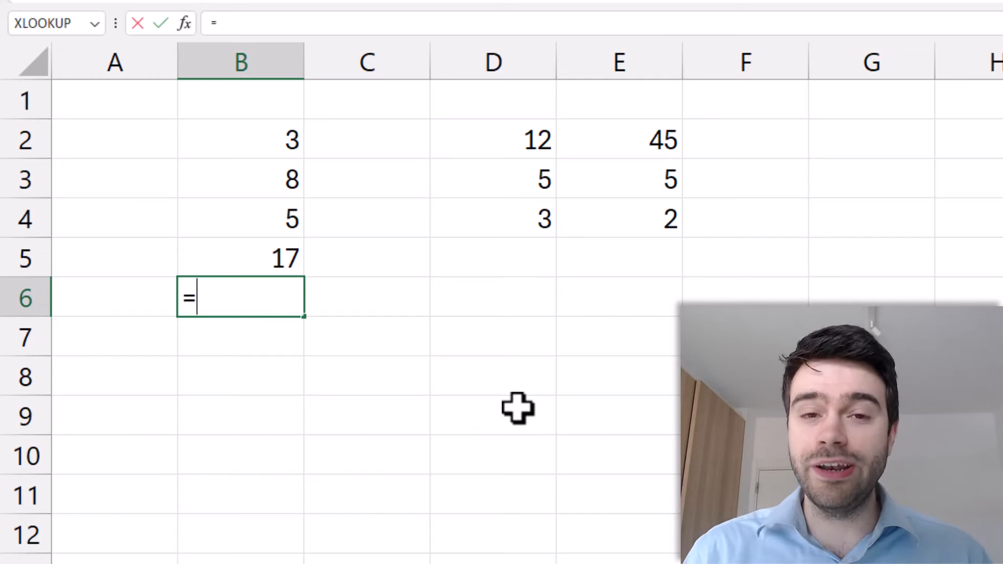
pyautogui.click(271, 138)
pyautogui.write('+')
pyautogui.click(272, 172)
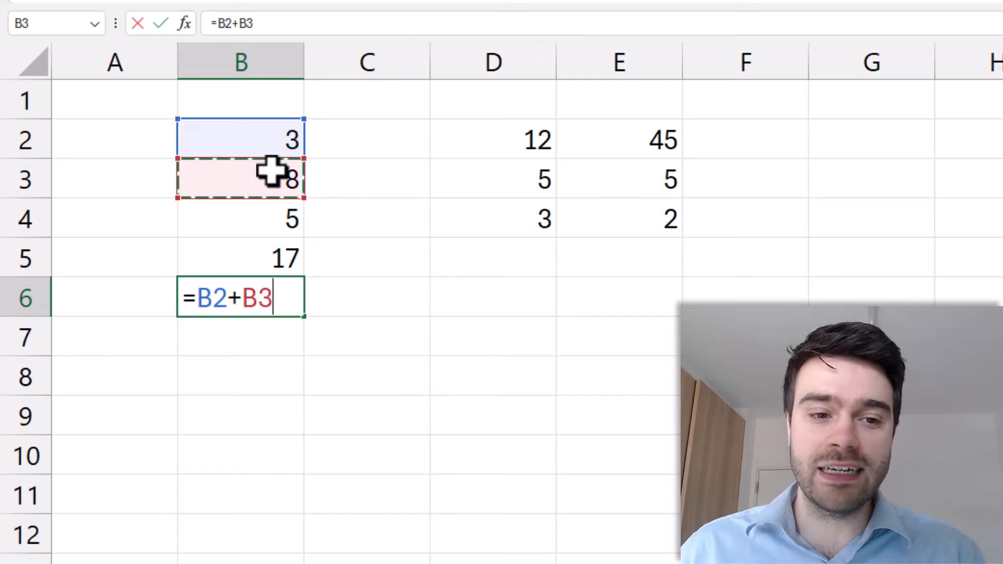
pyautogui.write('+')
pyautogui.click(244, 217)
pyautogui.write('+')
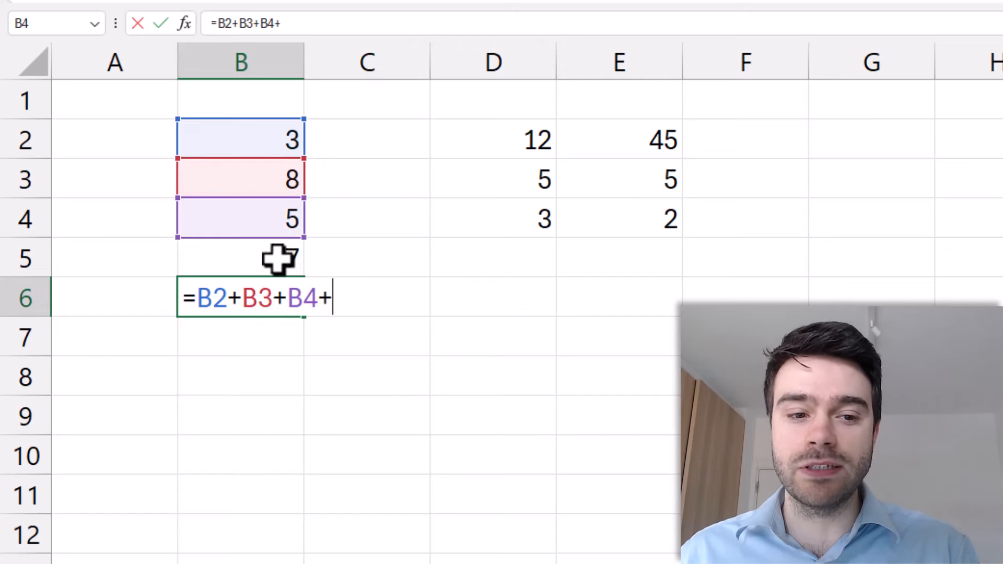
pyautogui.click(278, 258)
pyautogui.press('Return')
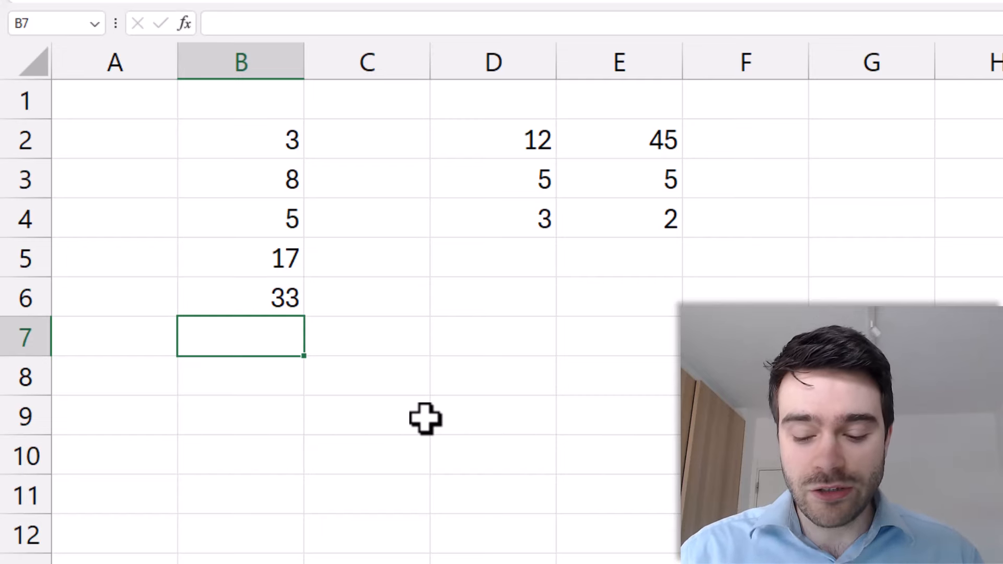
# In cell B7, total the range B2 to B5 with the formula =SUM(B2:B5)
pyautogui.write('=')
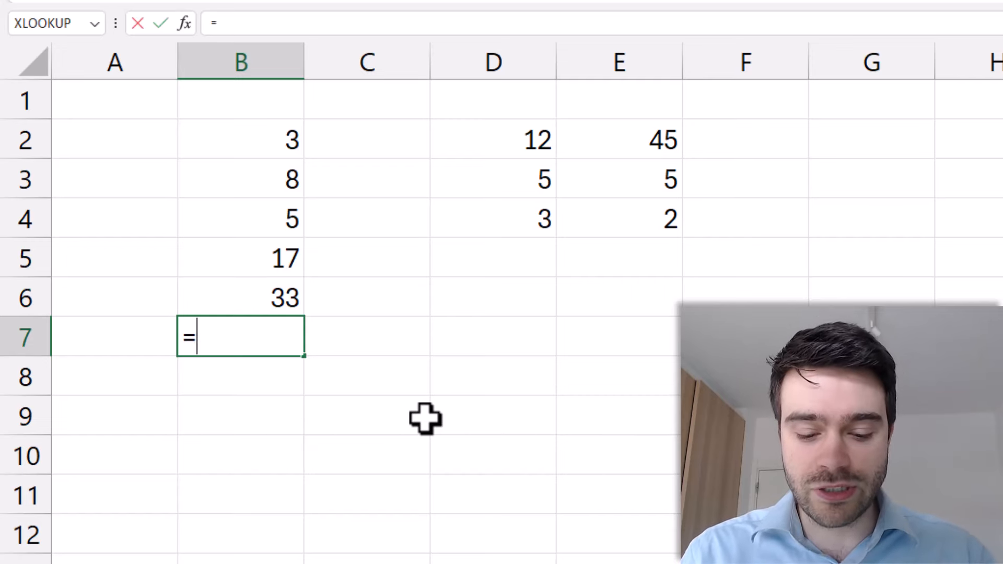
pyautogui.write('SUM')
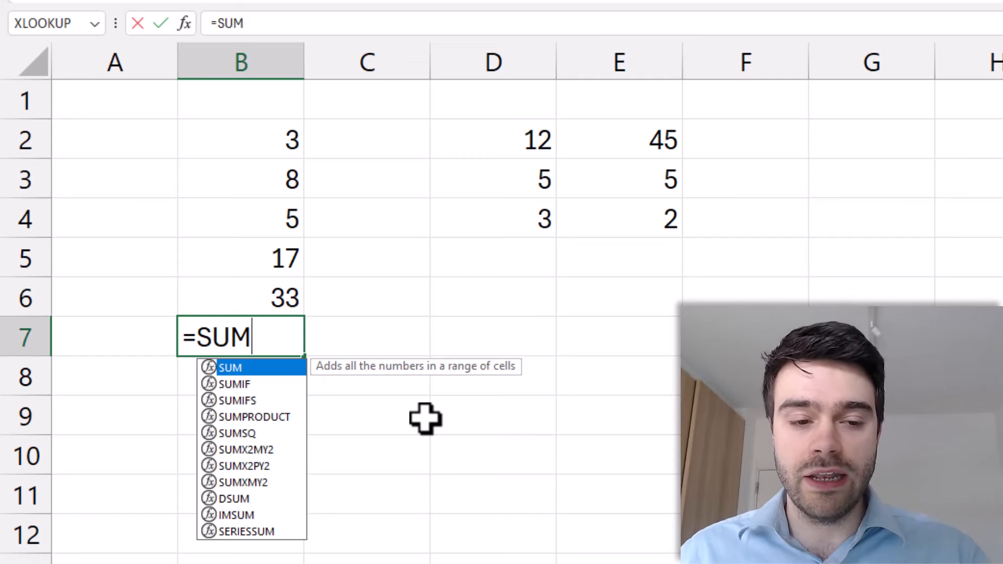
pyautogui.write('(')
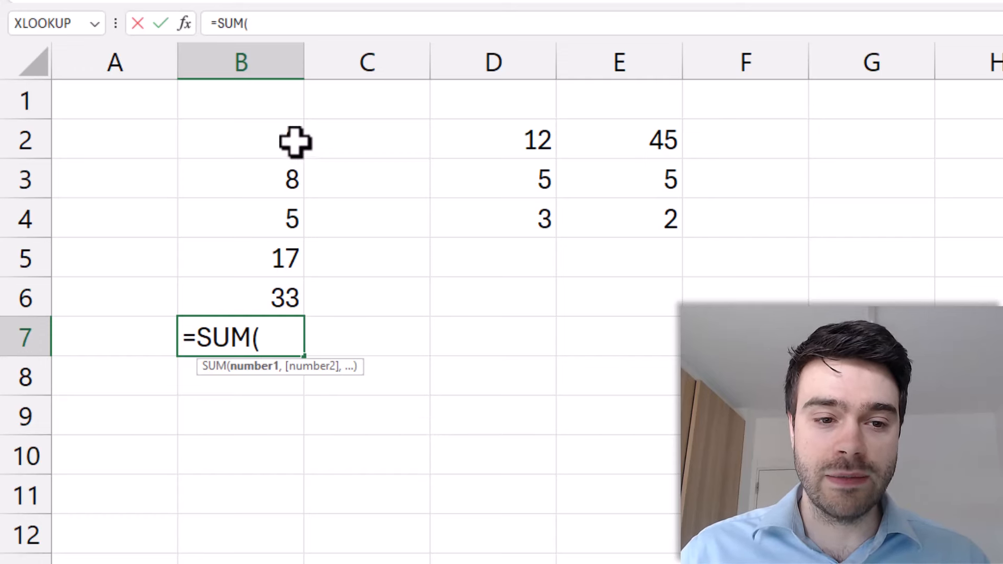
pyautogui.moveTo(295, 141); pyautogui.dragTo(291, 265)
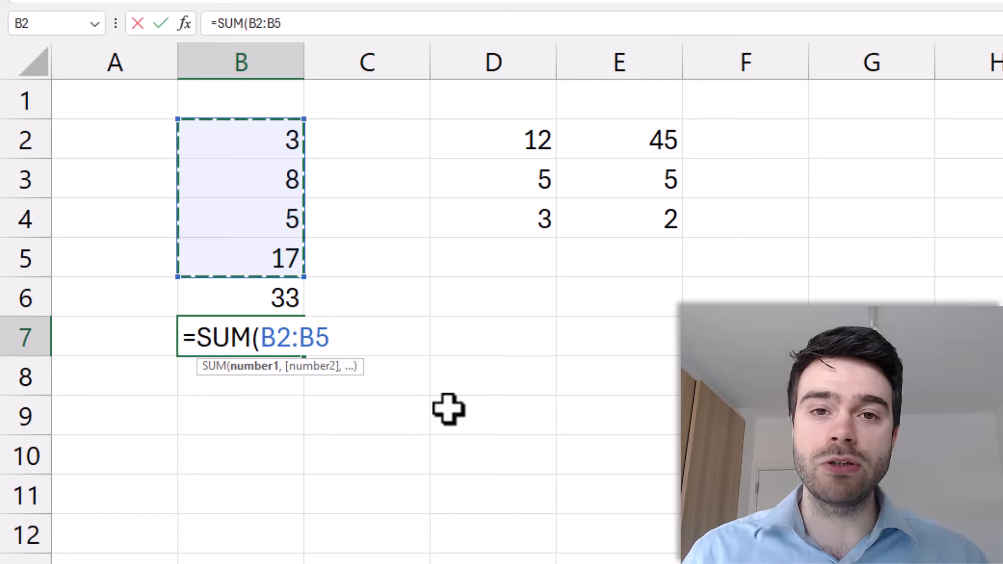
pyautogui.write(')')
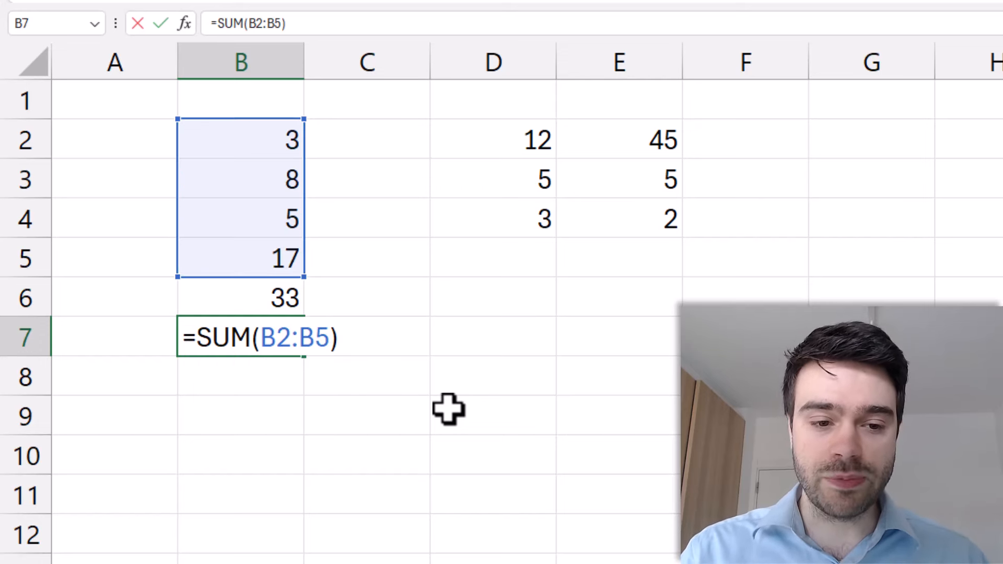
pyautogui.press('Return')
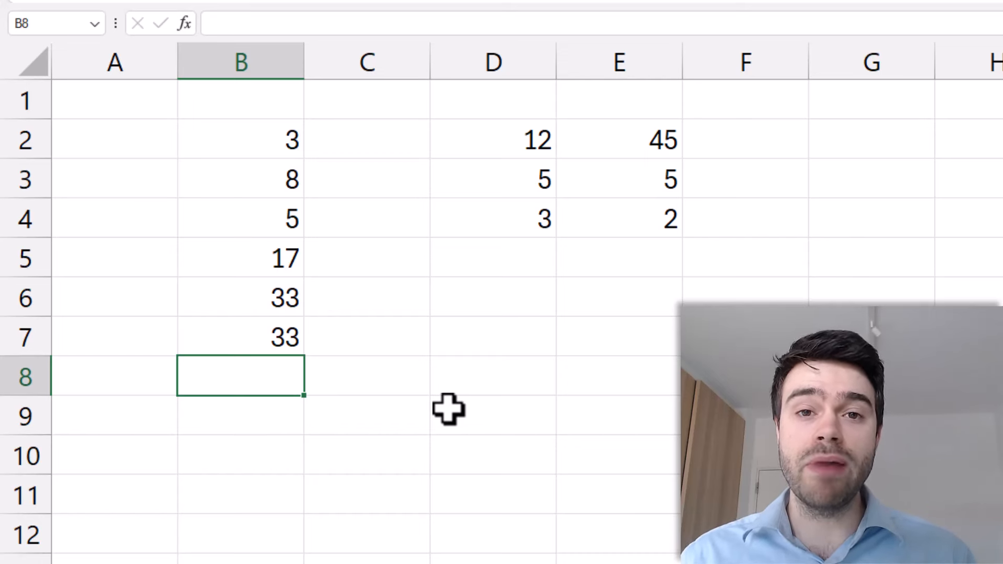
# In cell B8, sum two separate ranges plus two constants with =SUM(B2:B3,B4:B5,10,10)
pyautogui.write('=')
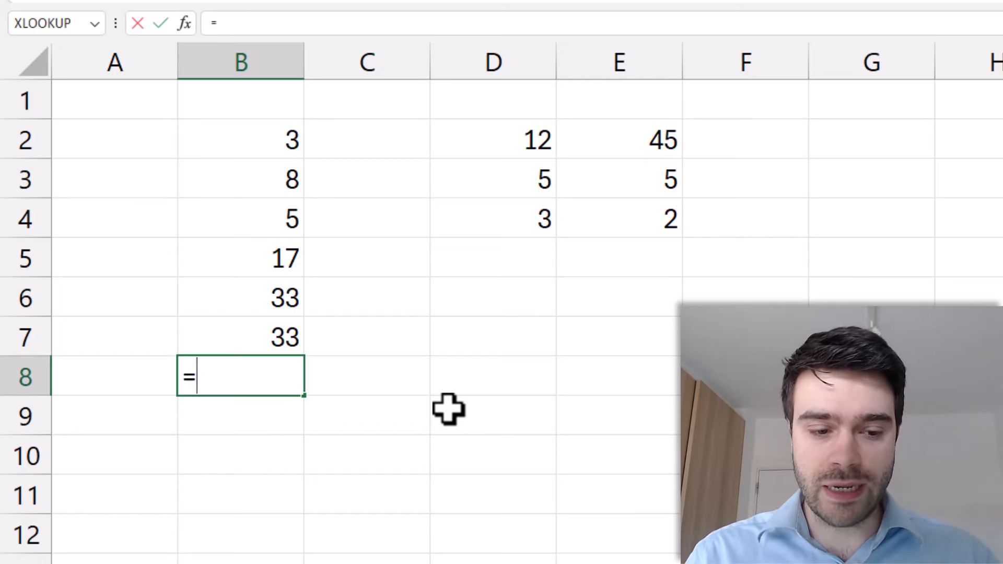
pyautogui.write('SUM(')
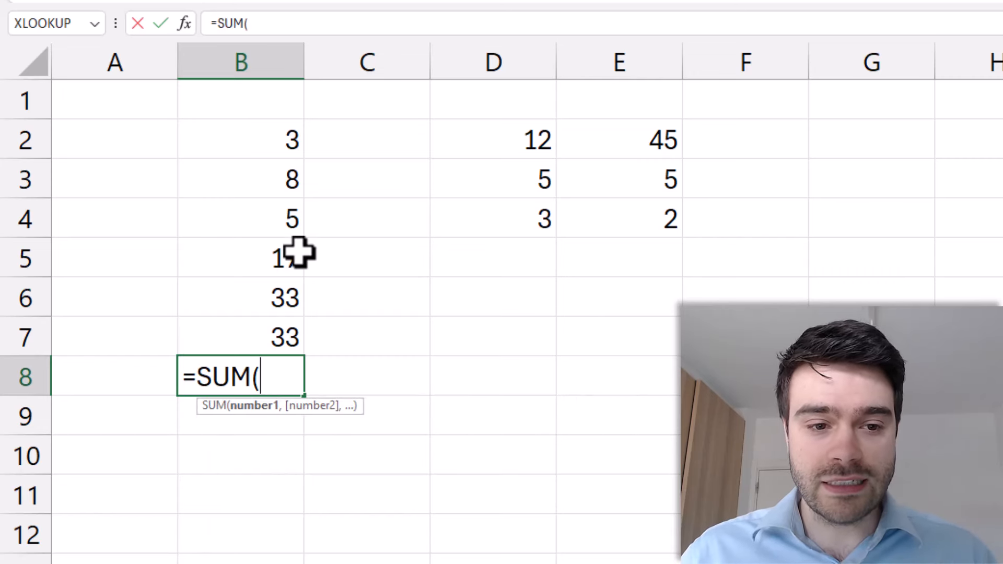
pyautogui.moveTo(278, 137); pyautogui.dragTo(277, 164)
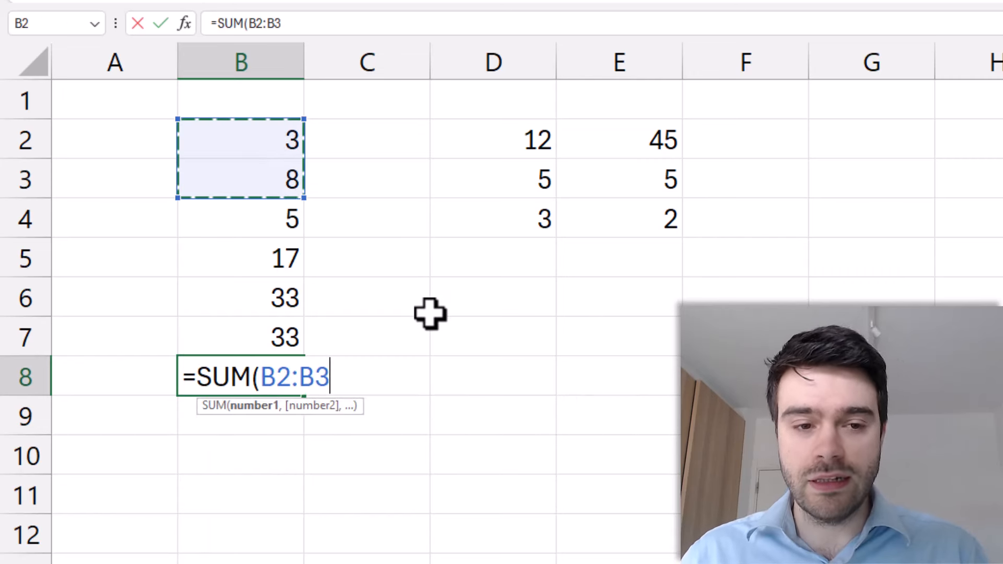
pyautogui.write(',')
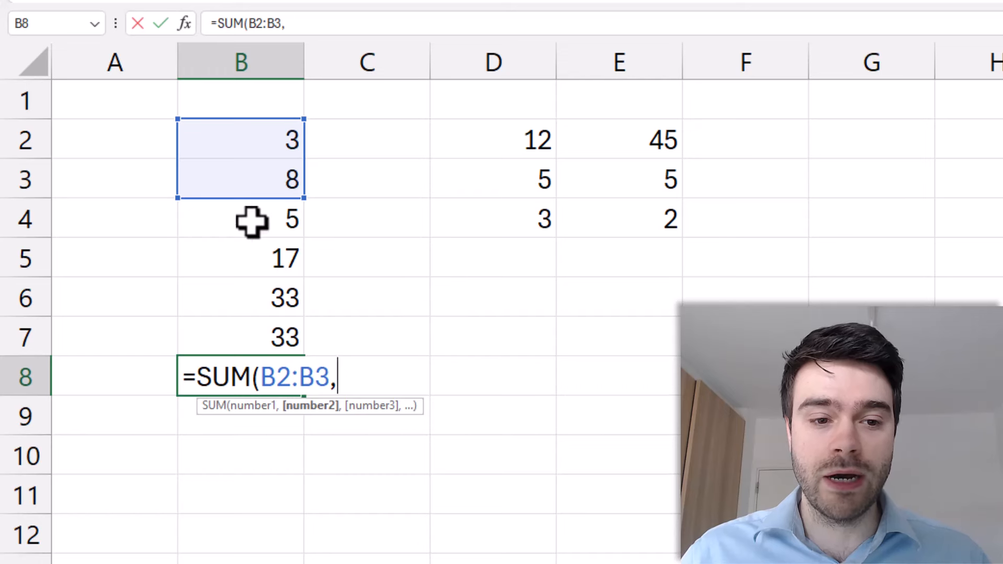
pyautogui.moveTo(251, 221); pyautogui.dragTo(257, 261)
pyautogui.write(',')
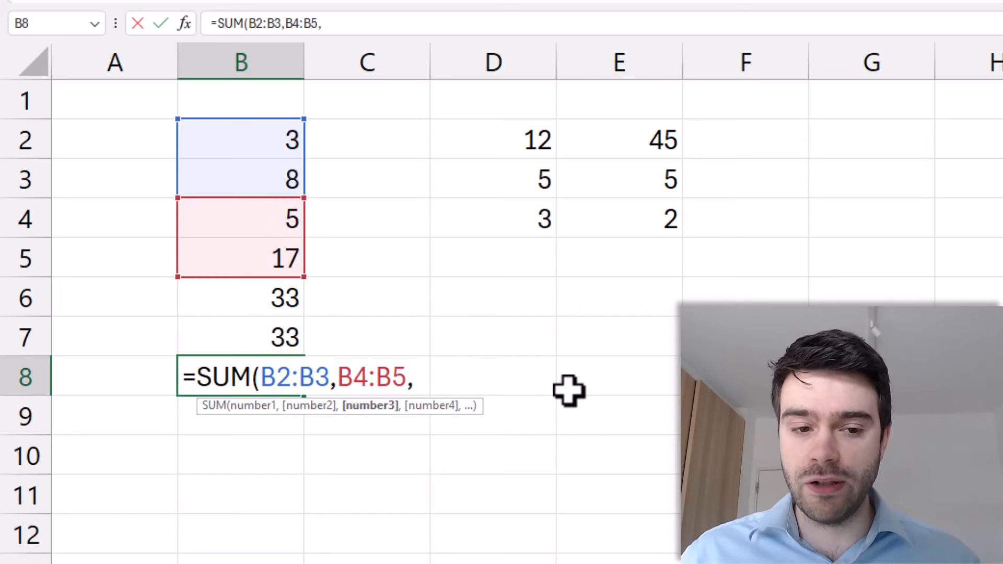
pyautogui.write('10')
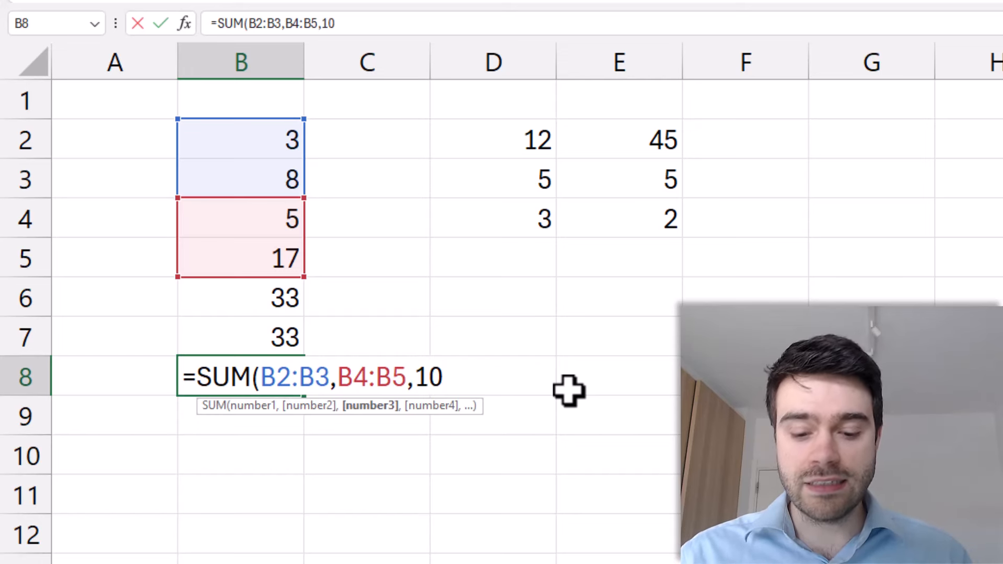
pyautogui.write(',10')
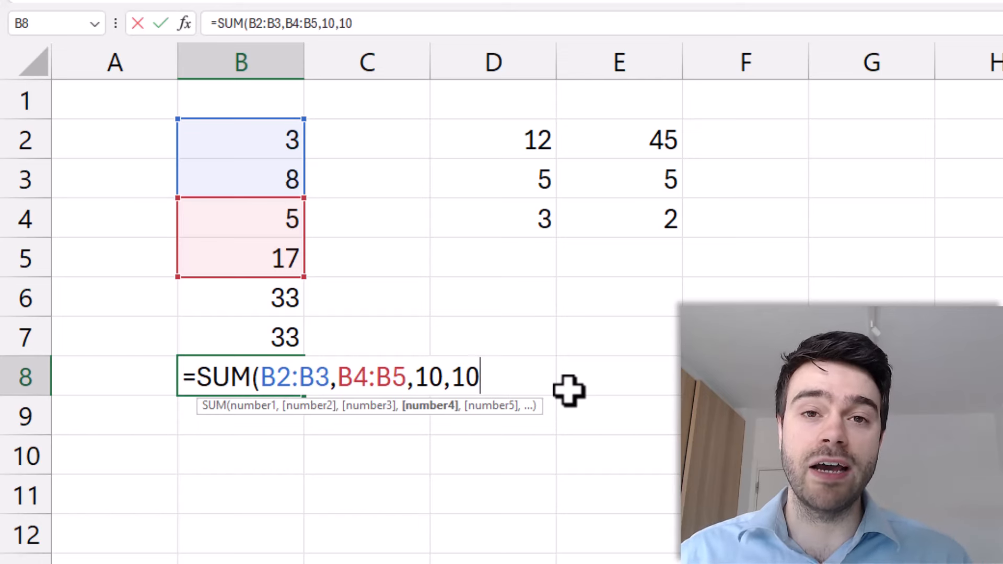
pyautogui.write(')')
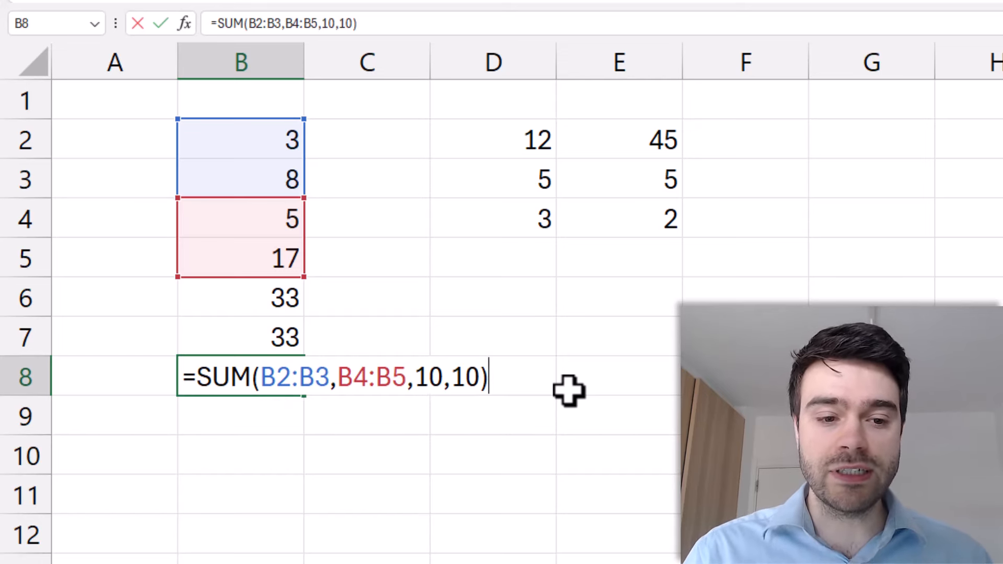
pyautogui.press('Return')
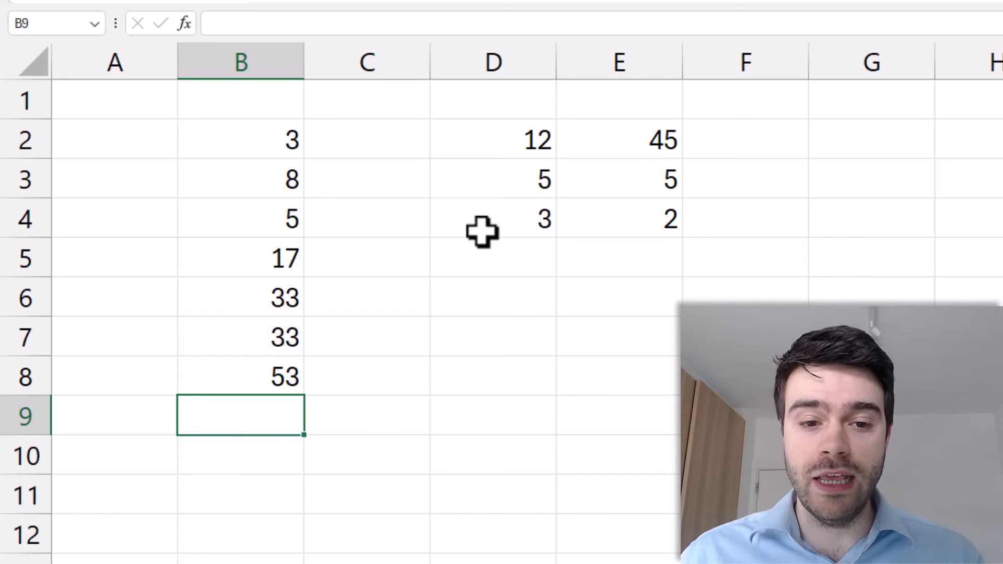
# In cell D5, total the two-column block above with the formula =SUM(D2:E4)
pyautogui.click(495, 253)
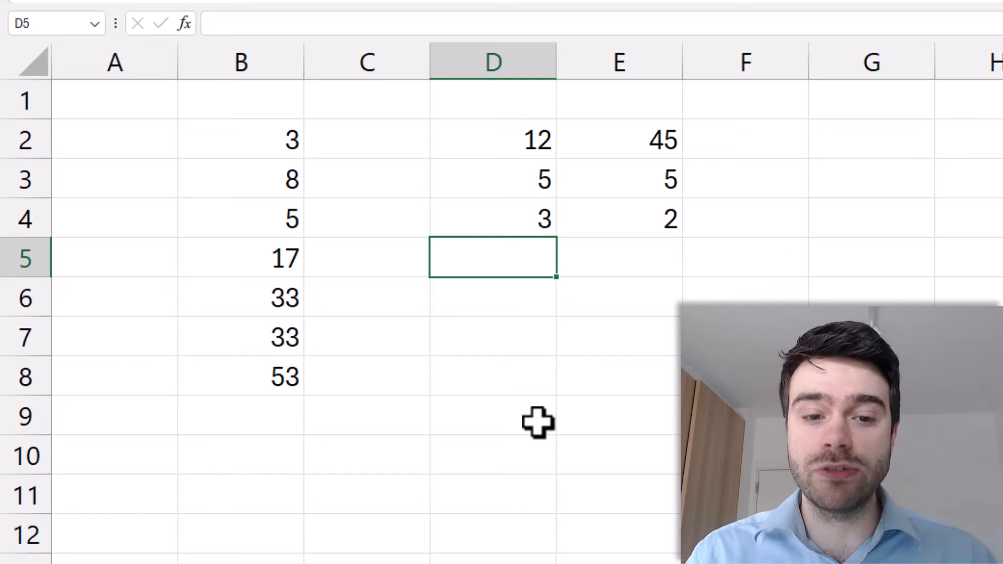
pyautogui.write('=SUM(')
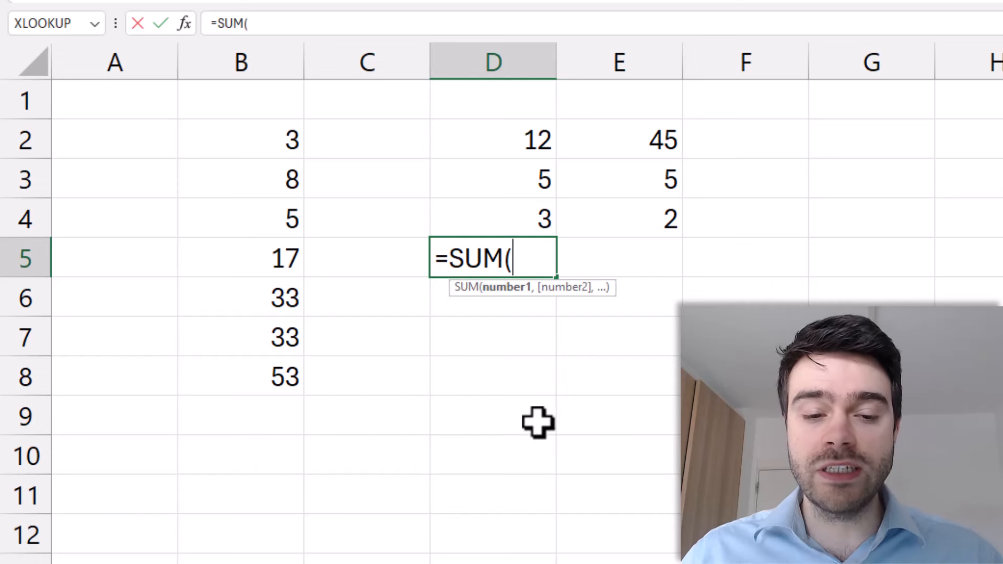
pyautogui.moveTo(522, 132); pyautogui.dragTo(622, 216)
pyautogui.write(')')
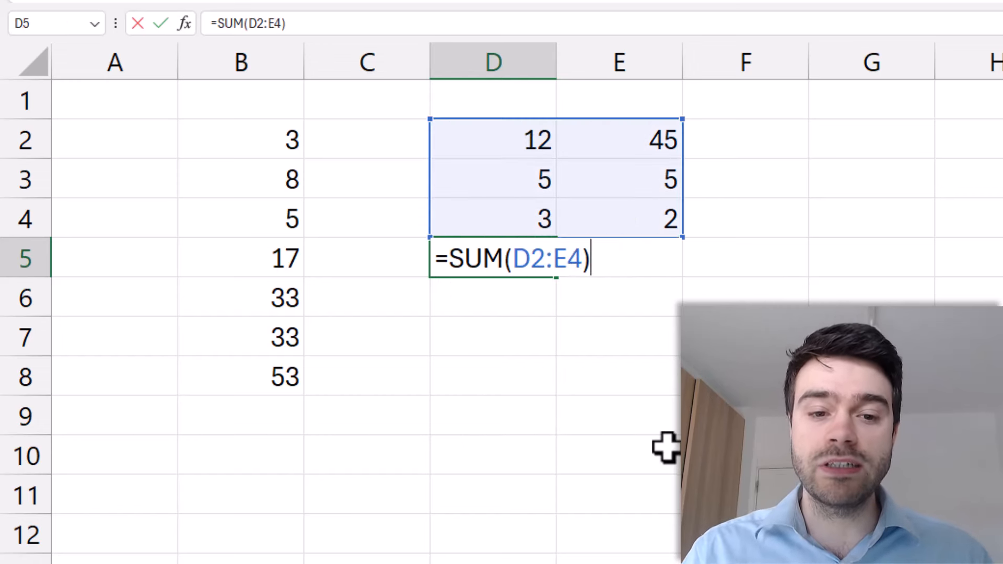
pyautogui.hotkey('ctrl', 'Return')
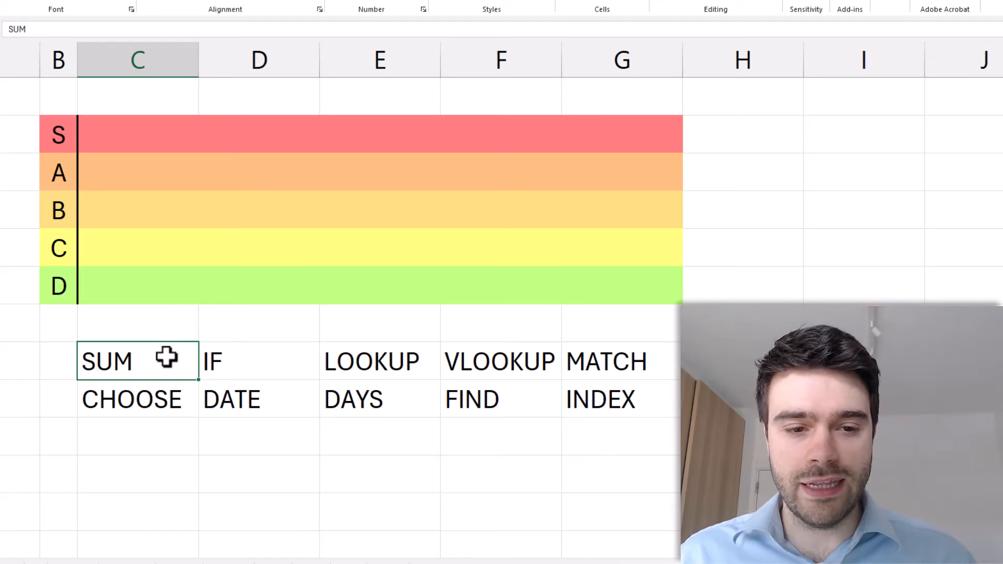
# Copy SUM from the function list into the first cell of tier A, keeping the tier's fill, and clear the original entry
pyautogui.hotkey('ctrl', 'c')
pyautogui.rightClick(148, 175)
pyautogui.click(200, 262)
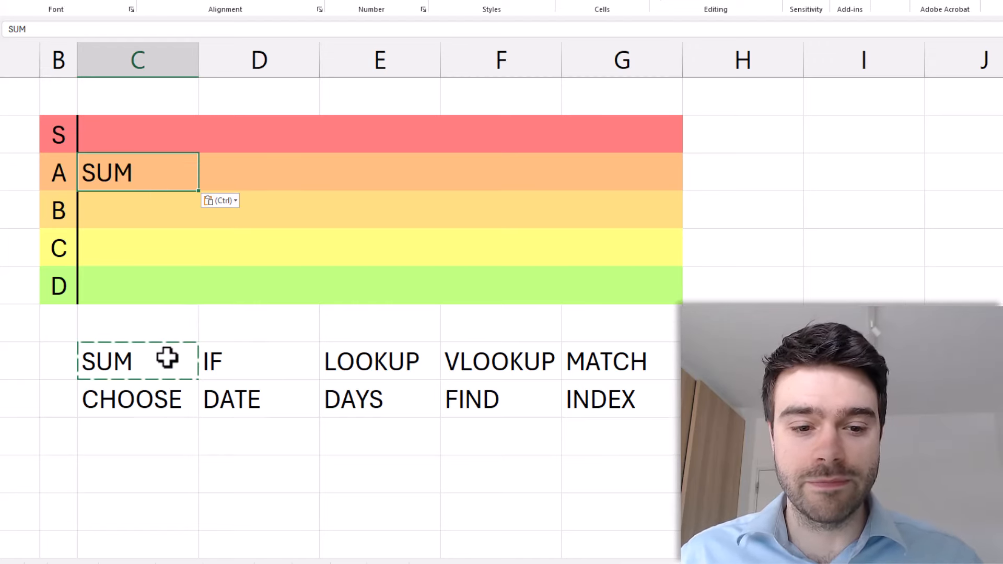
pyautogui.click(167, 359)
pyautogui.press('Delete')
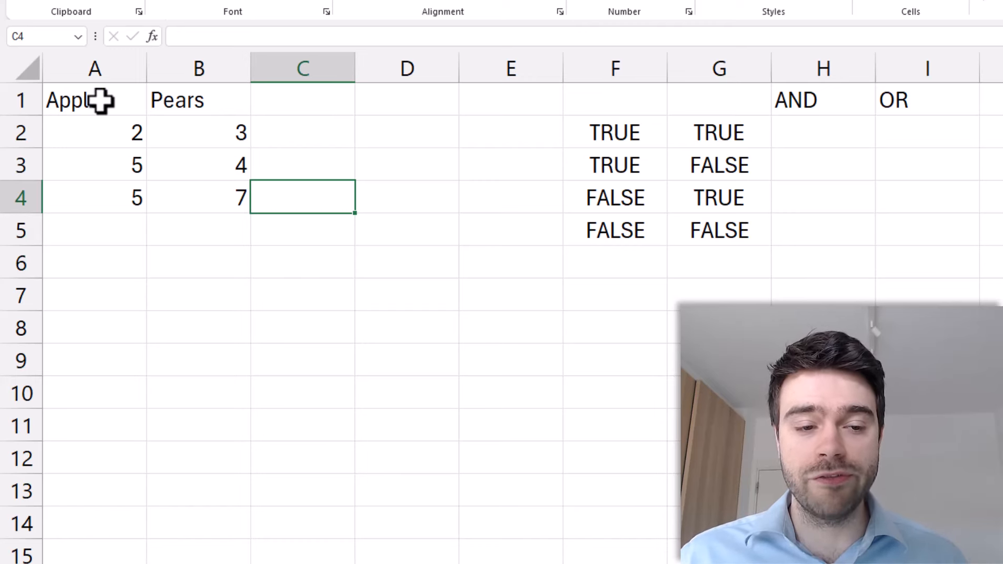
# Examine the Apples and Pears columns in A1:B4, comparing the two values in each row
pyautogui.moveTo(99, 101); pyautogui.dragTo(104, 198)
pyautogui.moveTo(178, 100); pyautogui.dragTo(198, 198)
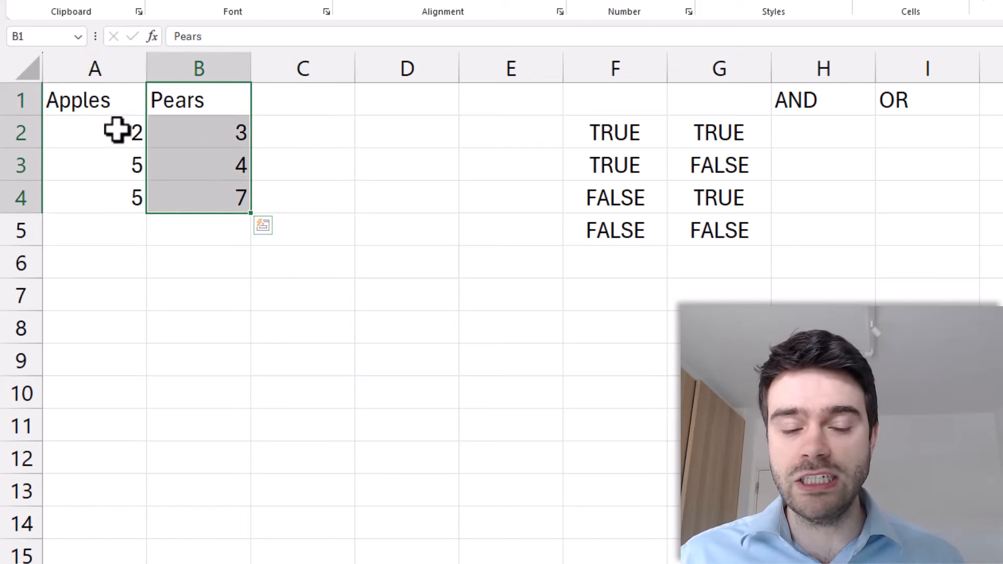
pyautogui.moveTo(118, 131); pyautogui.dragTo(217, 139)
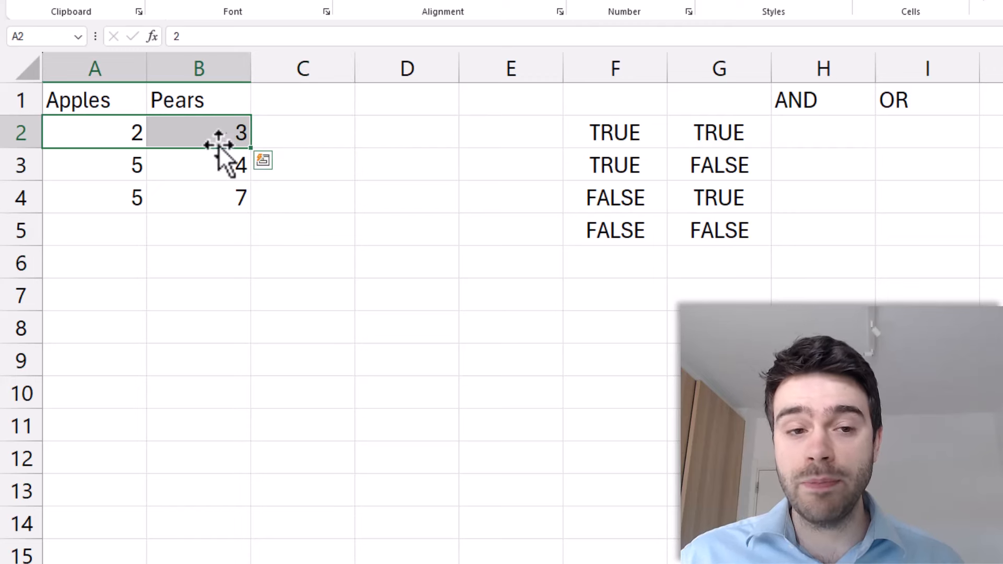
pyautogui.moveTo(131, 154); pyautogui.dragTo(166, 173)
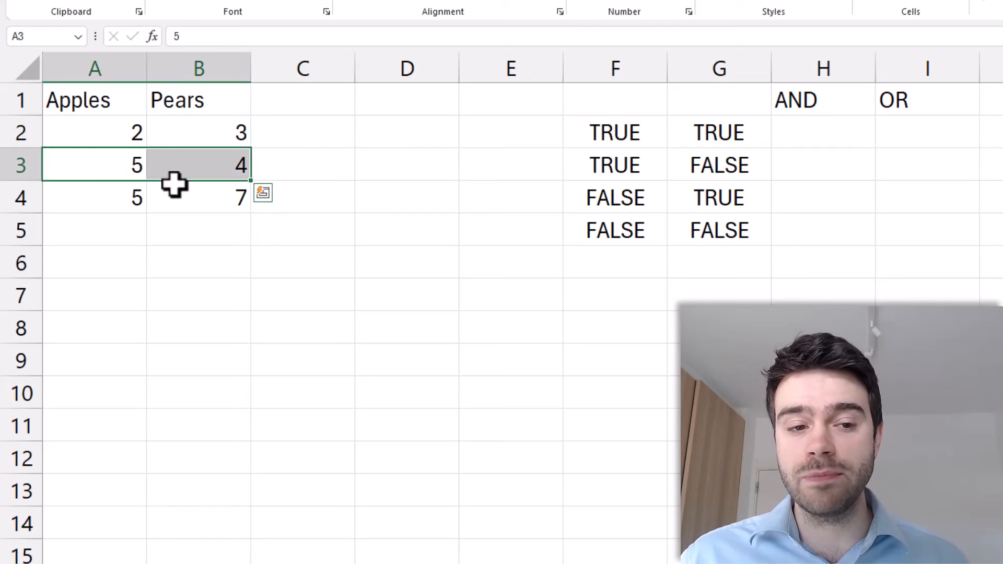
pyautogui.click(127, 209)
pyautogui.click(217, 209)
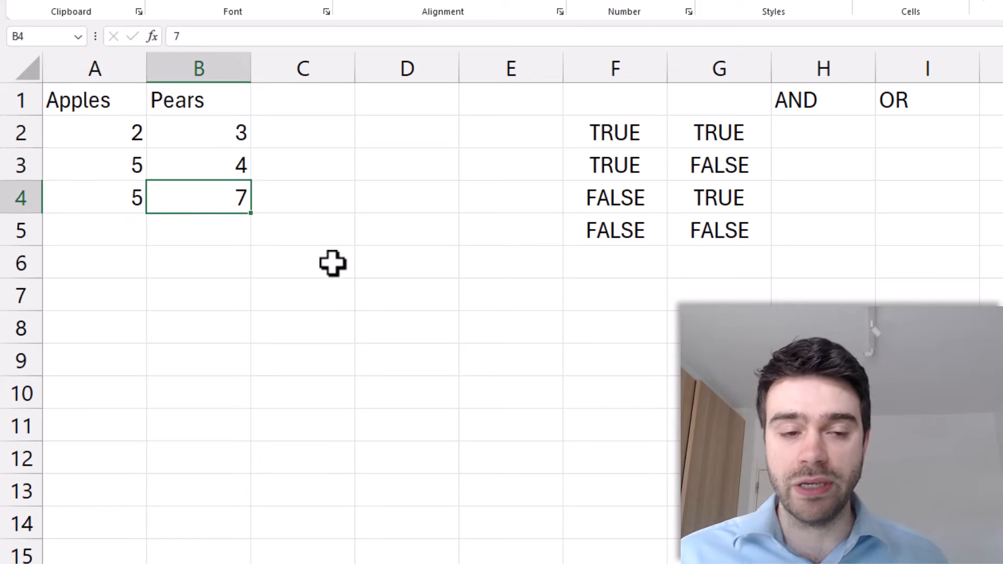
pyautogui.click(336, 294)
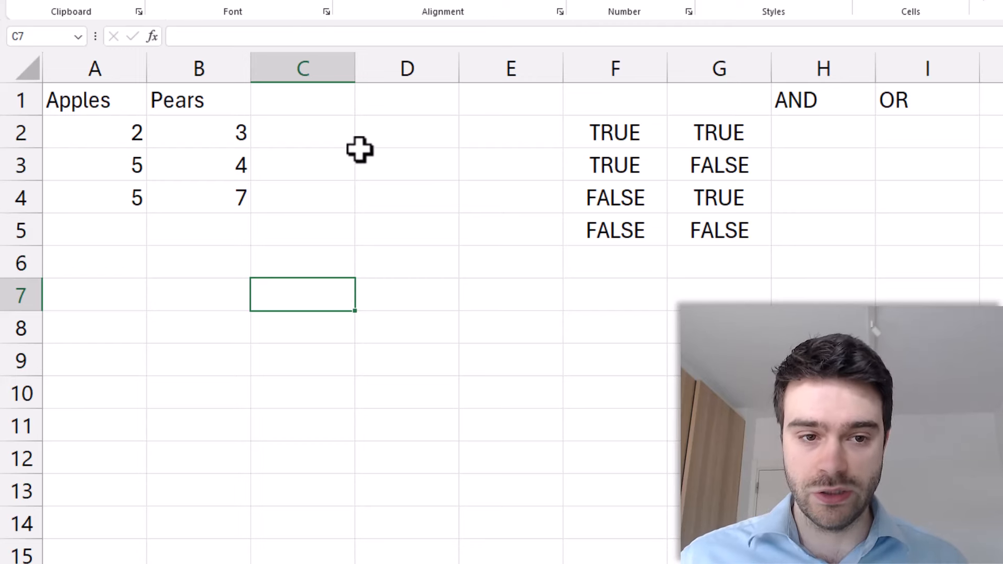
# In cell C2, compare apples with pears using the formula =IF(A2>B2,"A","P")
pyautogui.click(325, 123)
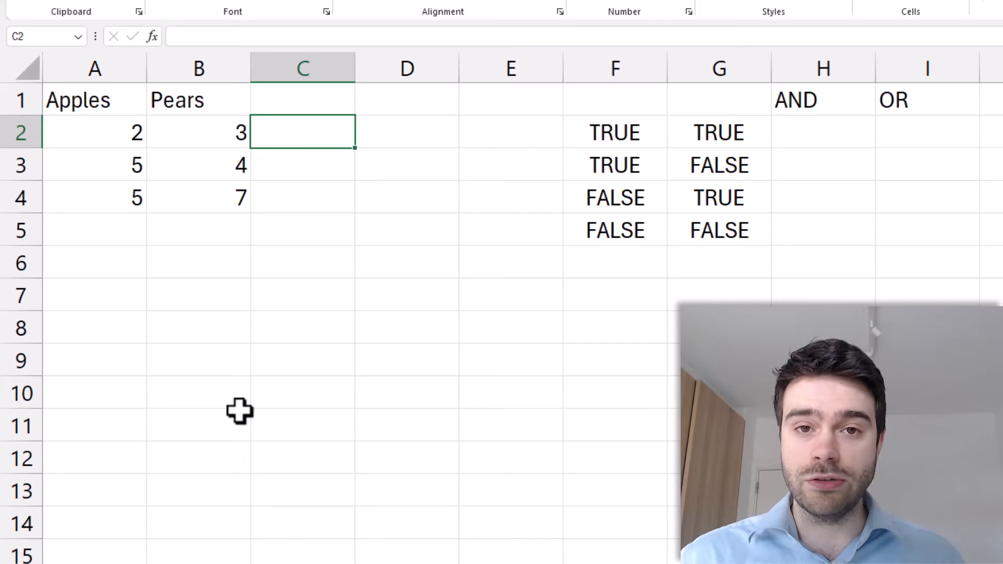
pyautogui.write('=IF')
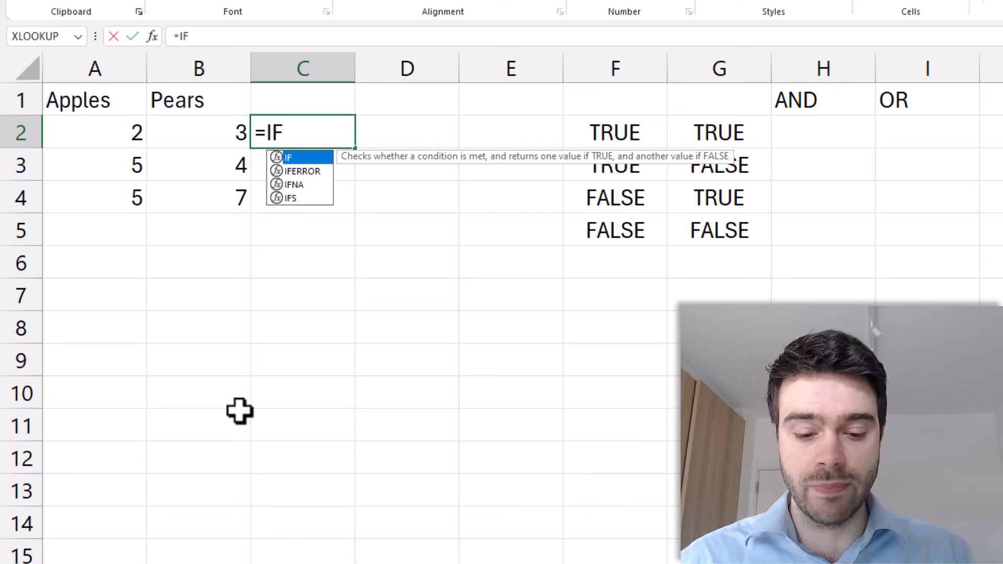
pyautogui.write('(')
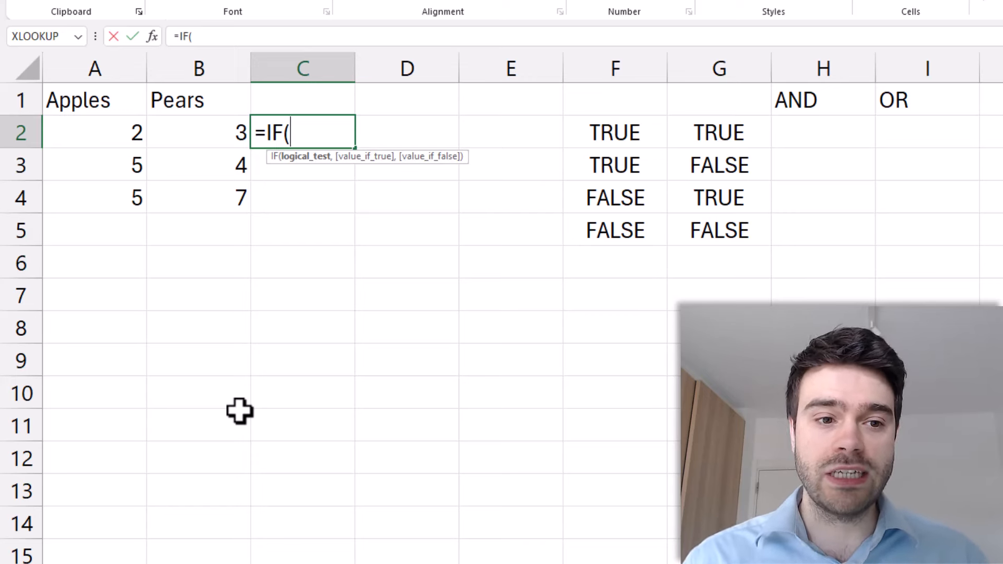
pyautogui.click(101, 125)
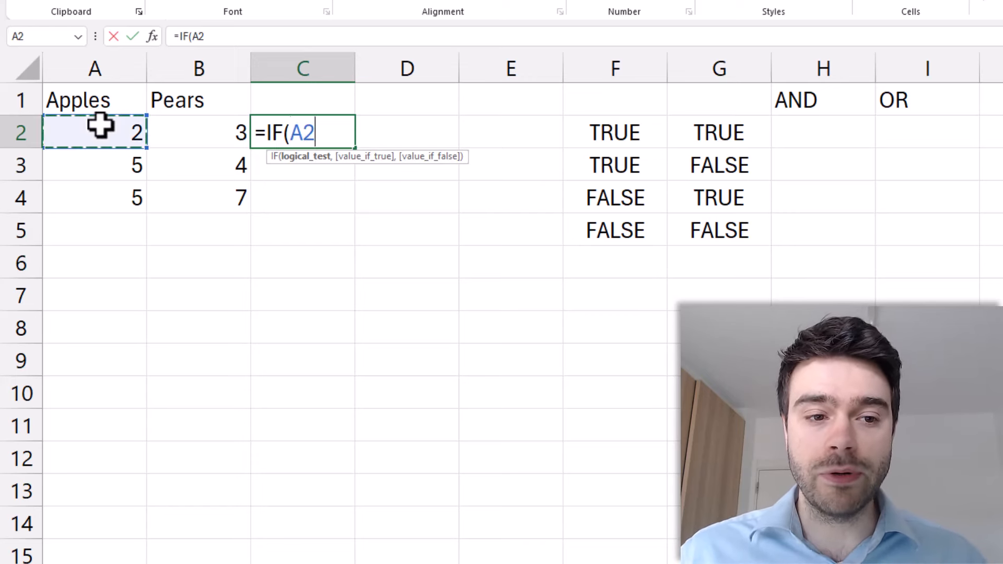
pyautogui.write('>')
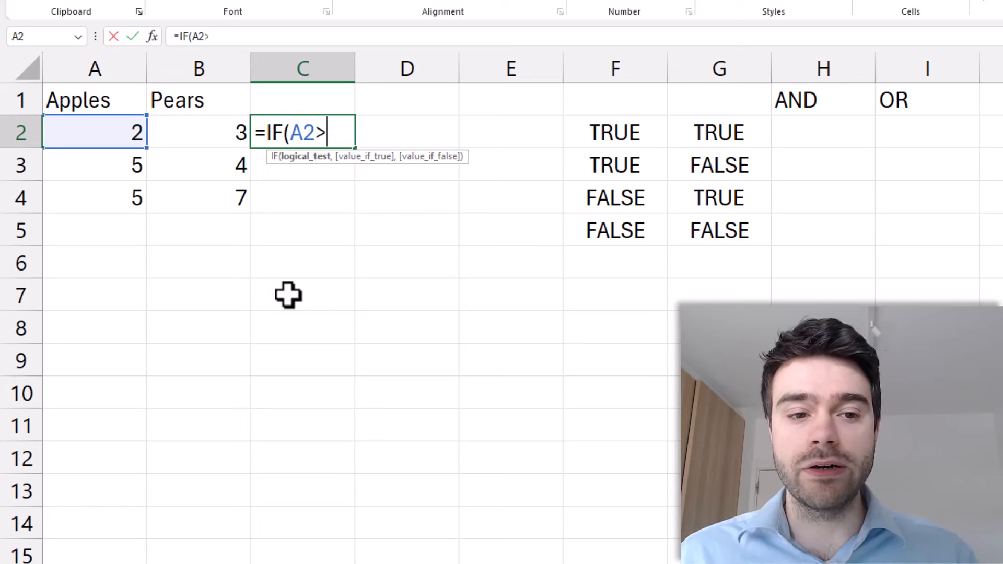
pyautogui.click(215, 138)
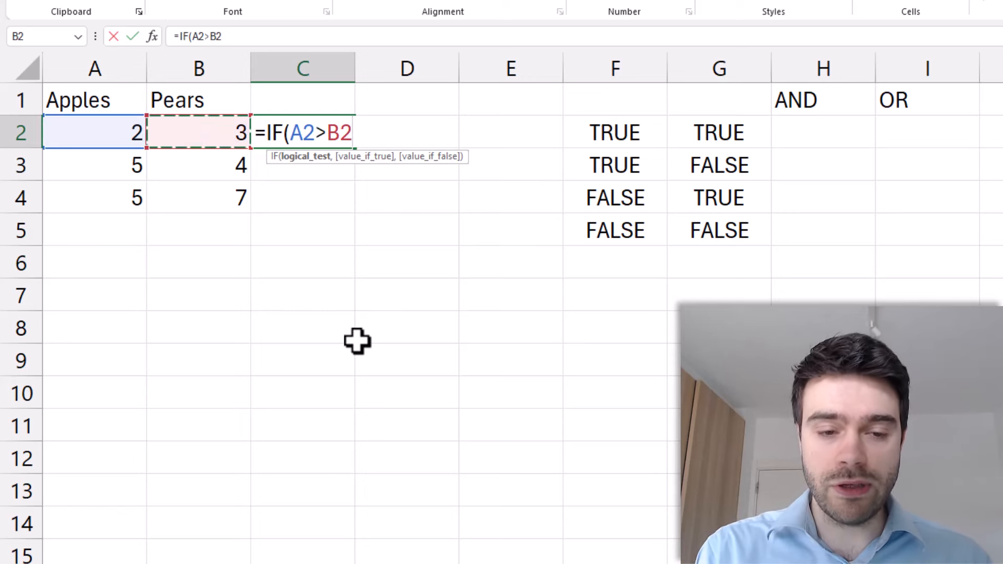
pyautogui.write(',')
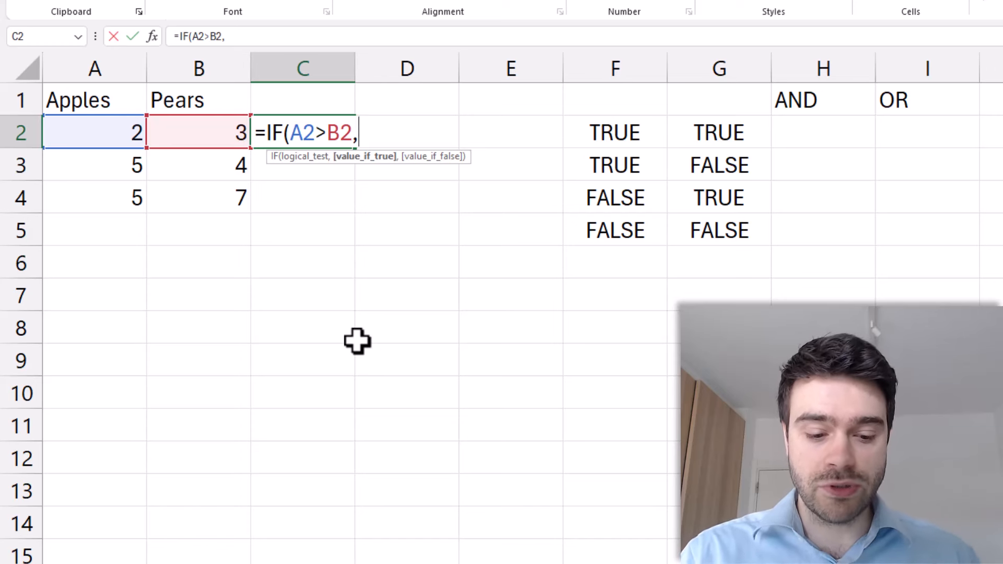
pyautogui.write('"')
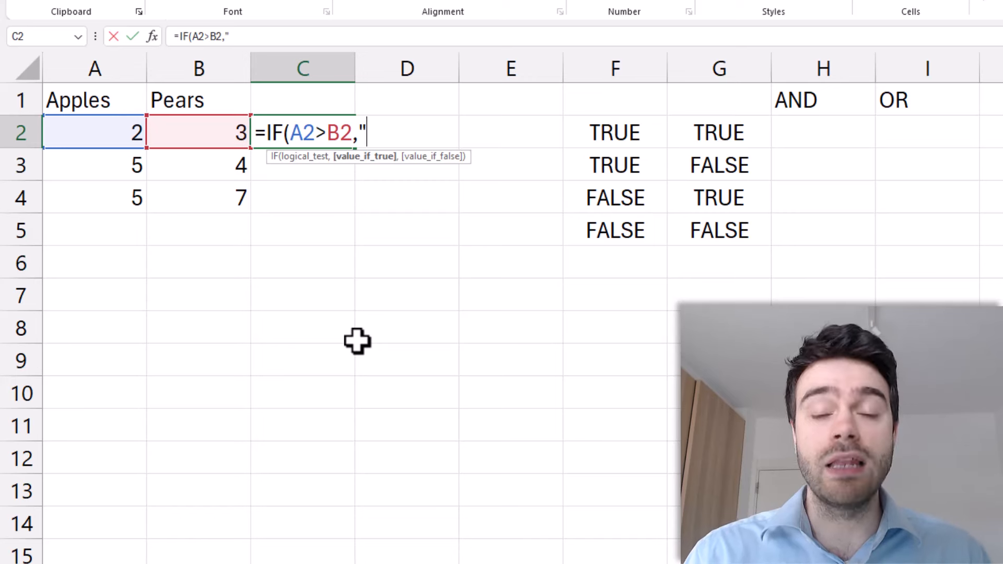
pyautogui.write('A"')
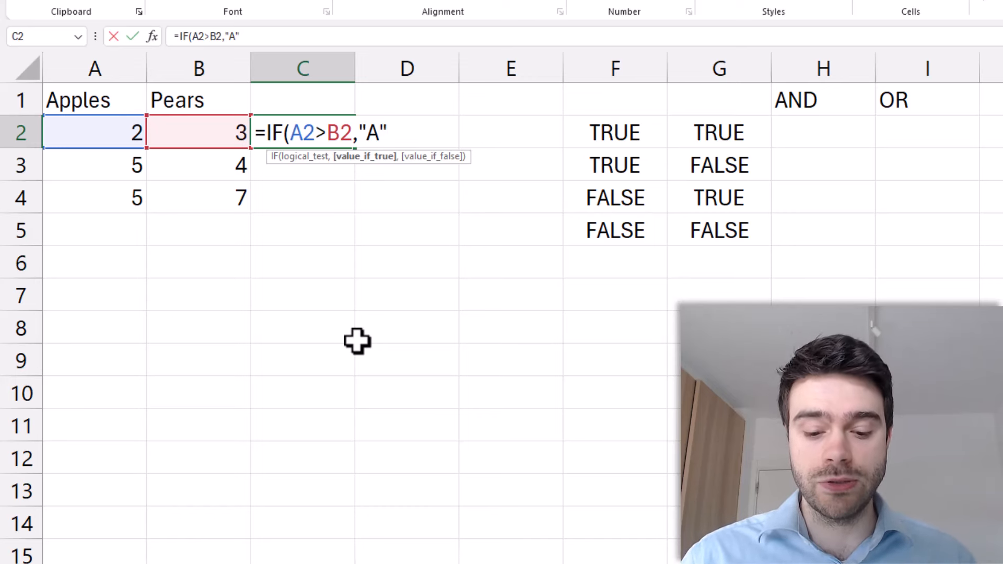
pyautogui.write(',')
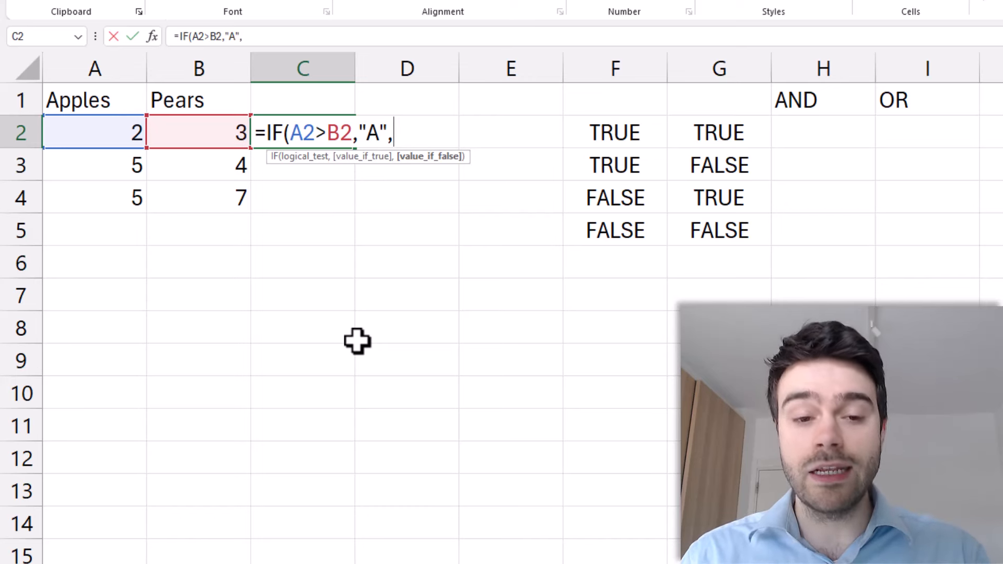
pyautogui.write('"')
pyautogui.write('P')
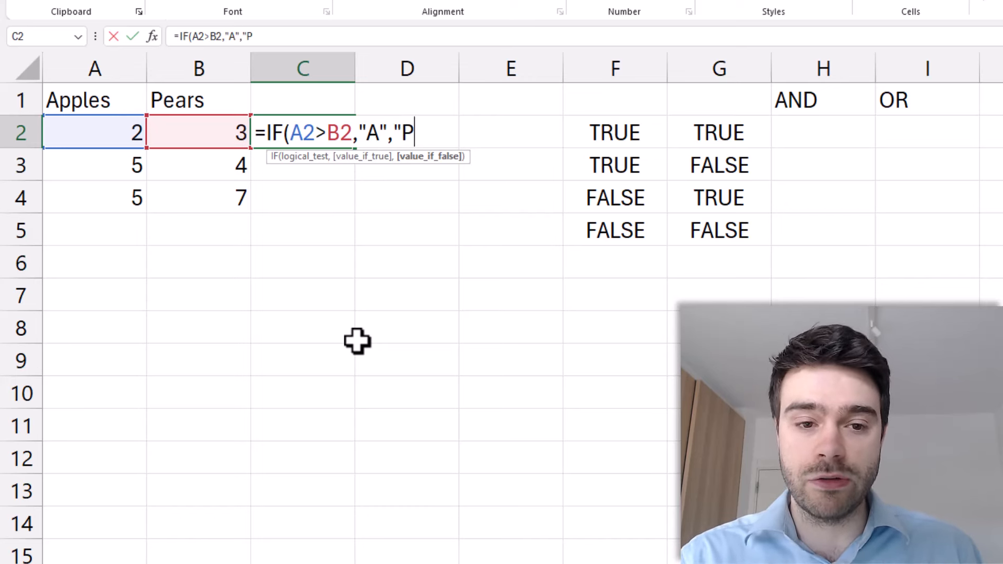
pyautogui.write('")')
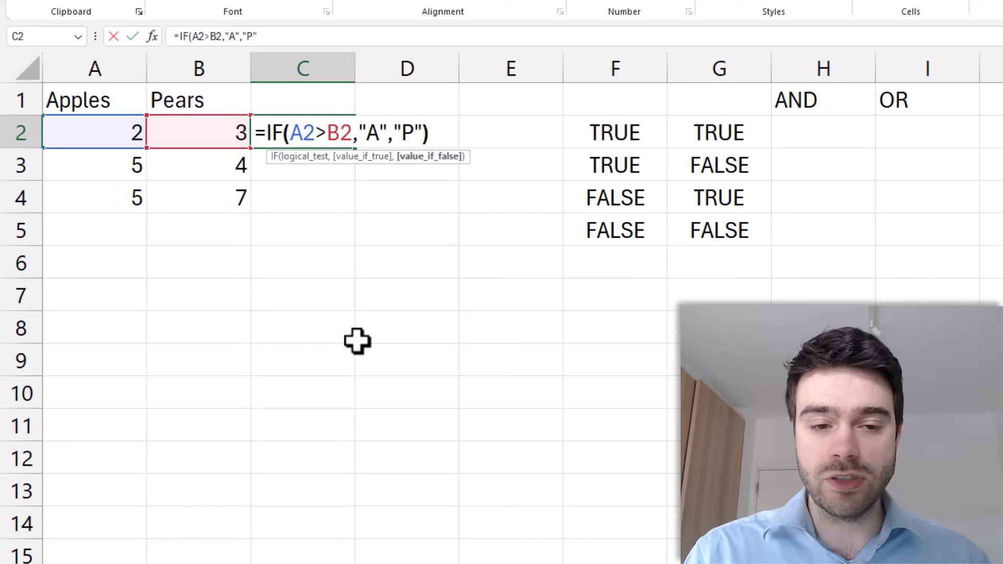
pyautogui.press('Return')
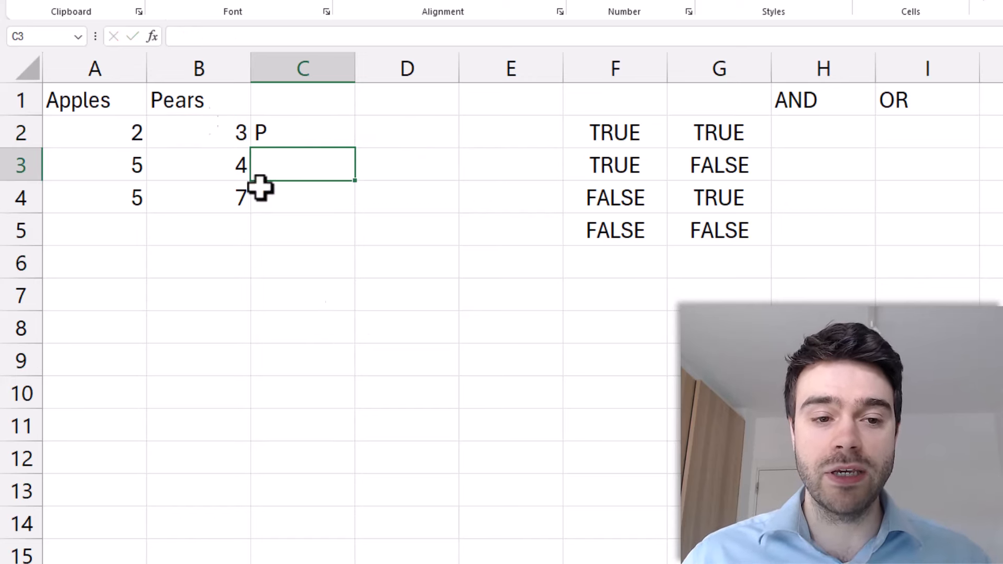
# Fill the IF formula from C2 down to C4 and check the copied formula in C4
pyautogui.click(222, 130)
pyautogui.click(97, 142)
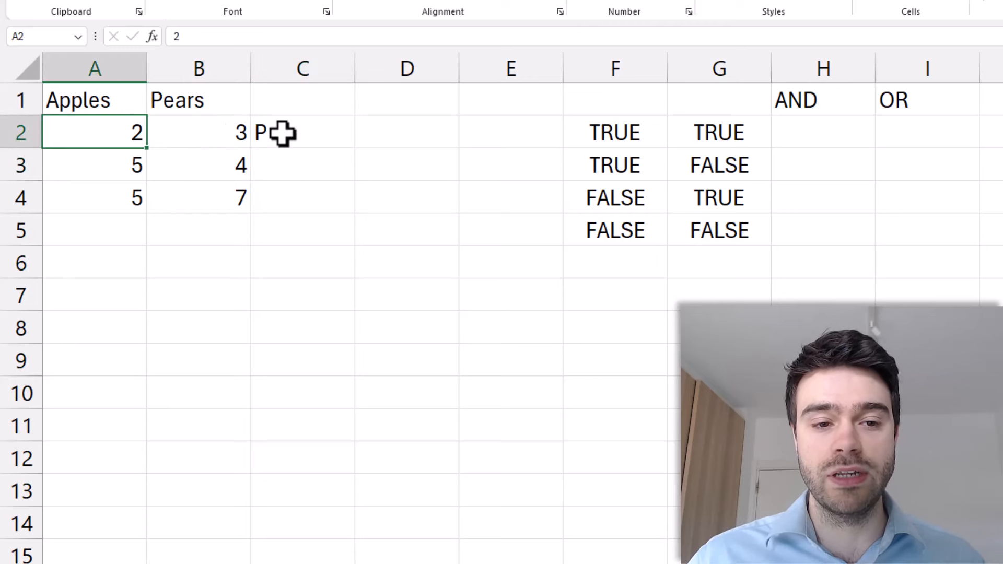
pyautogui.click(285, 132)
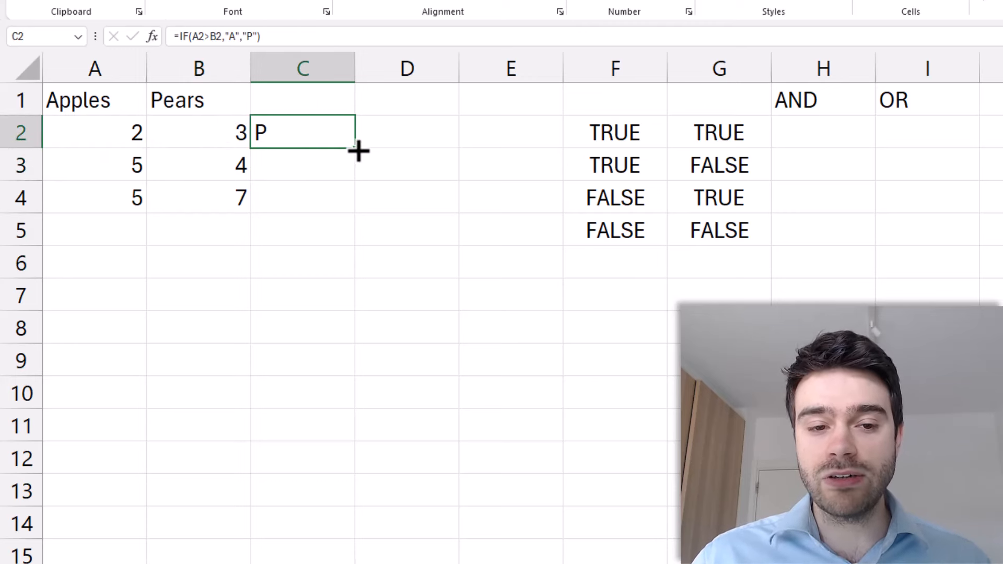
pyautogui.moveTo(358, 151); pyautogui.dragTo(361, 206)
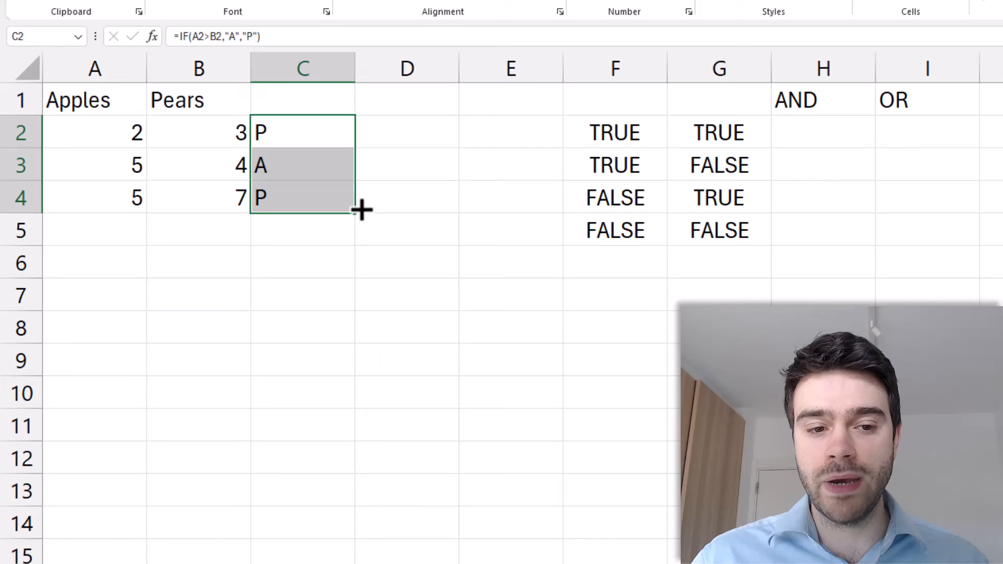
pyautogui.click(307, 197)
pyautogui.click(278, 38)
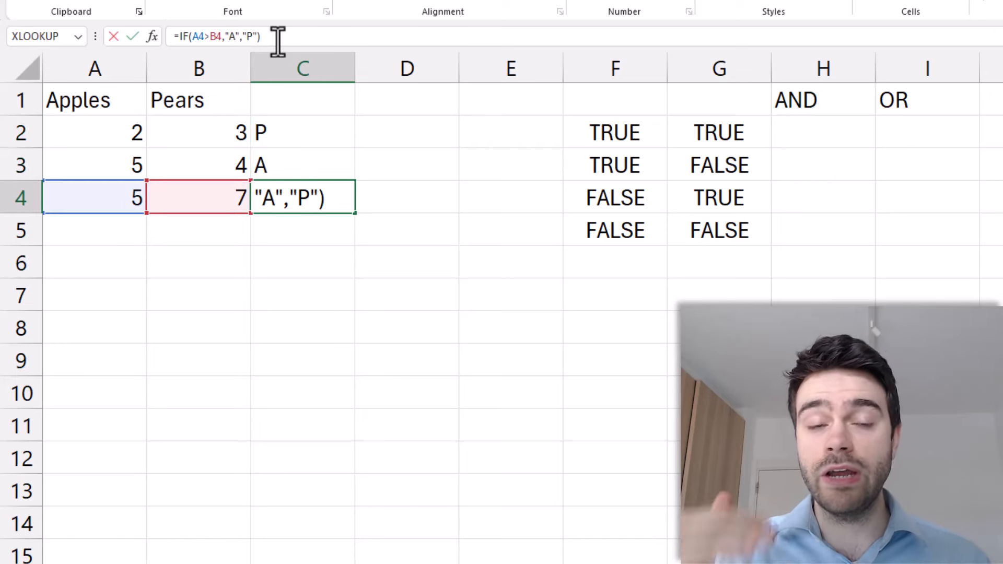
pyautogui.press('Return')
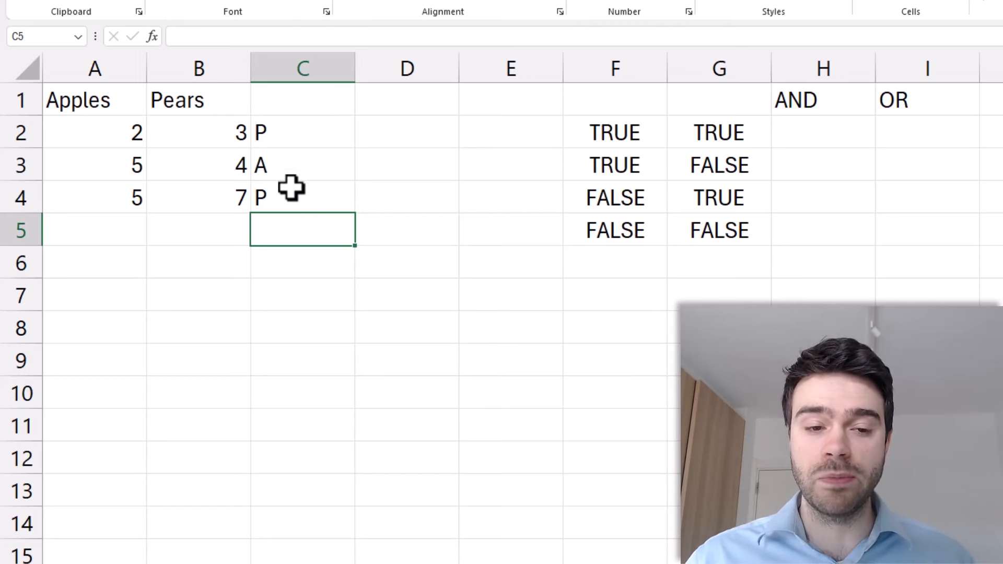
pyautogui.click(309, 163)
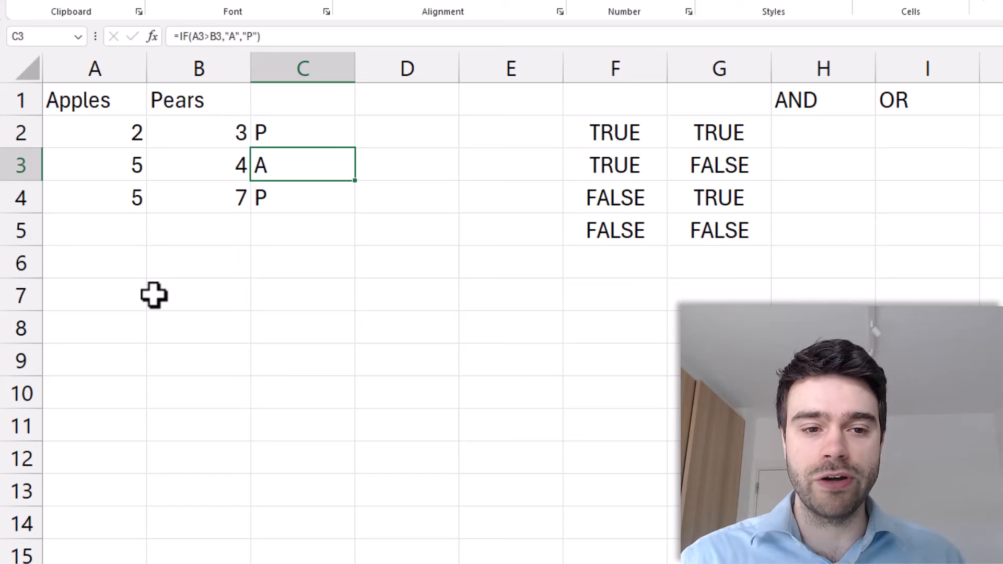
pyautogui.click(272, 132)
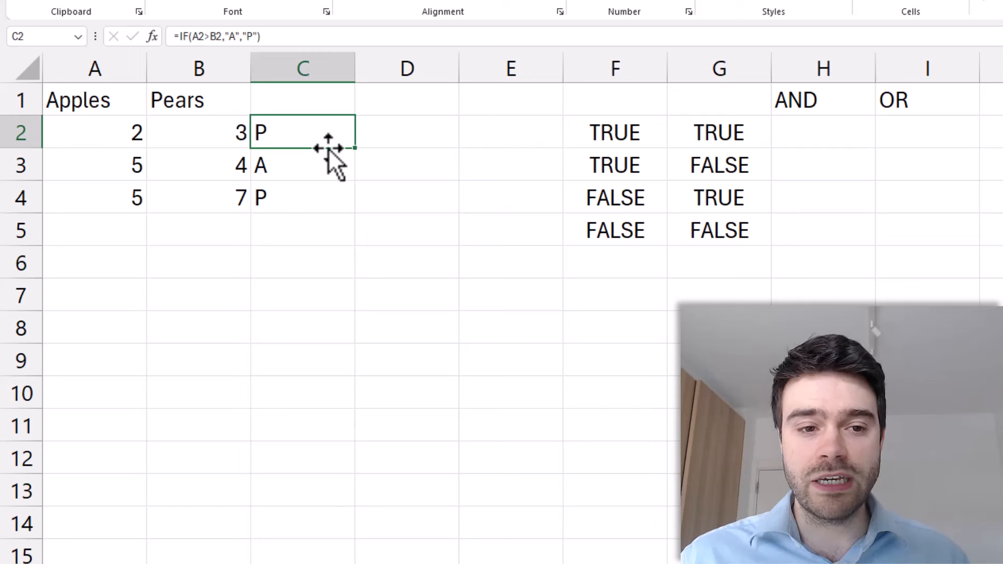
# Enter the bare logical test =A2>B2 in cell D2 and fill it down to D4
pyautogui.click(379, 137)
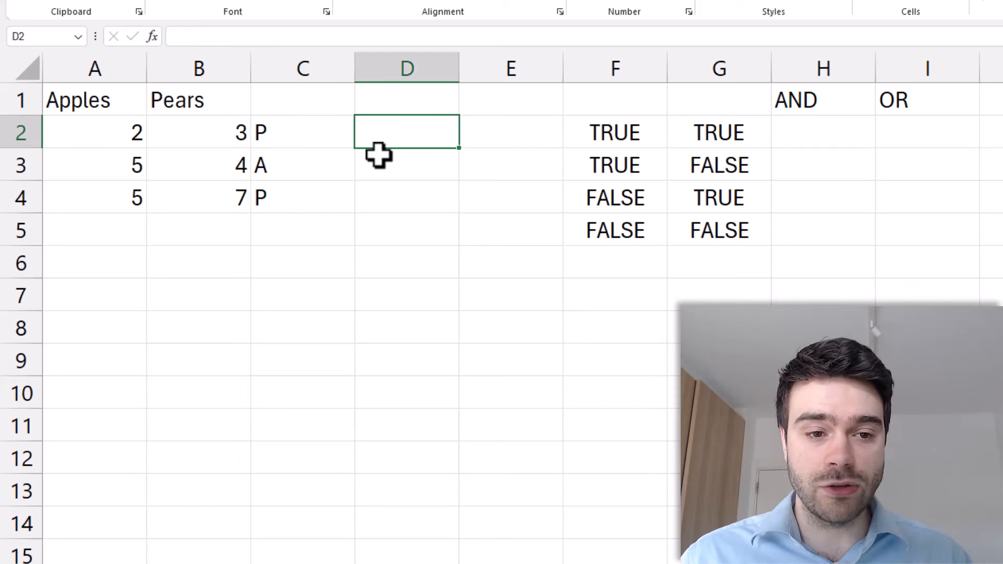
pyautogui.write('=')
pyautogui.click(100, 134)
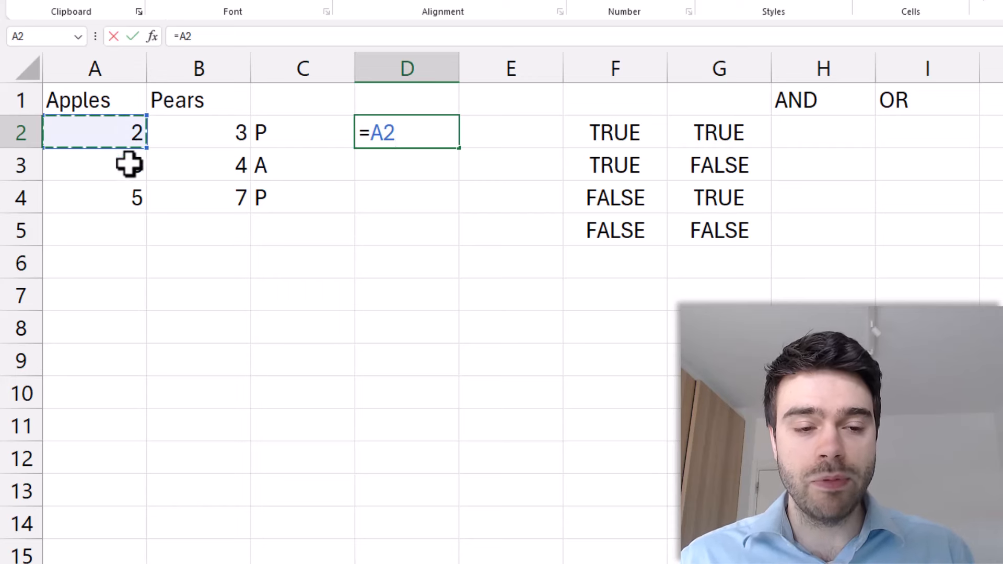
pyautogui.write('>')
pyautogui.click(185, 135)
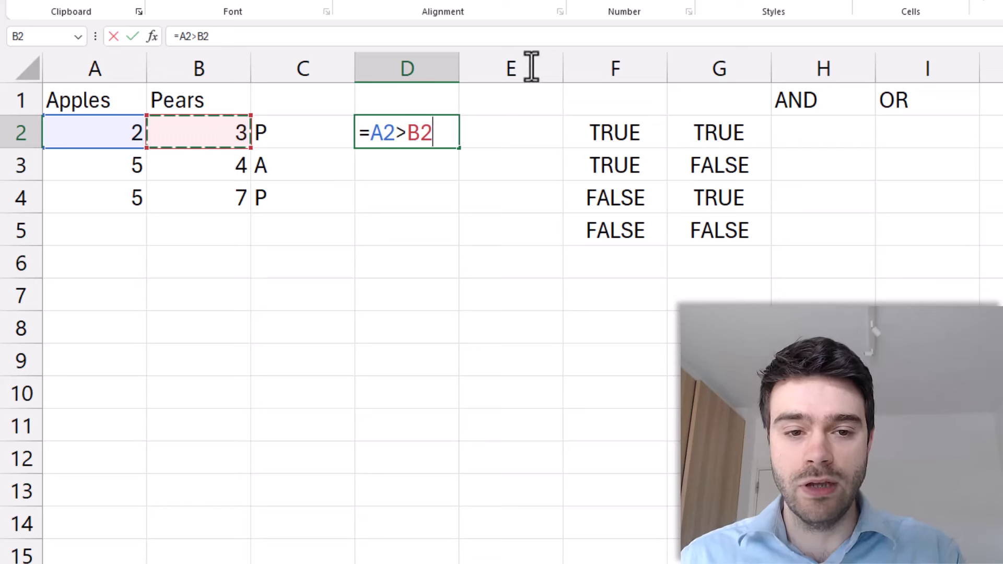
pyautogui.press('Return')
pyautogui.click(421, 134)
pyautogui.moveTo(459, 148); pyautogui.dragTo(455, 212)
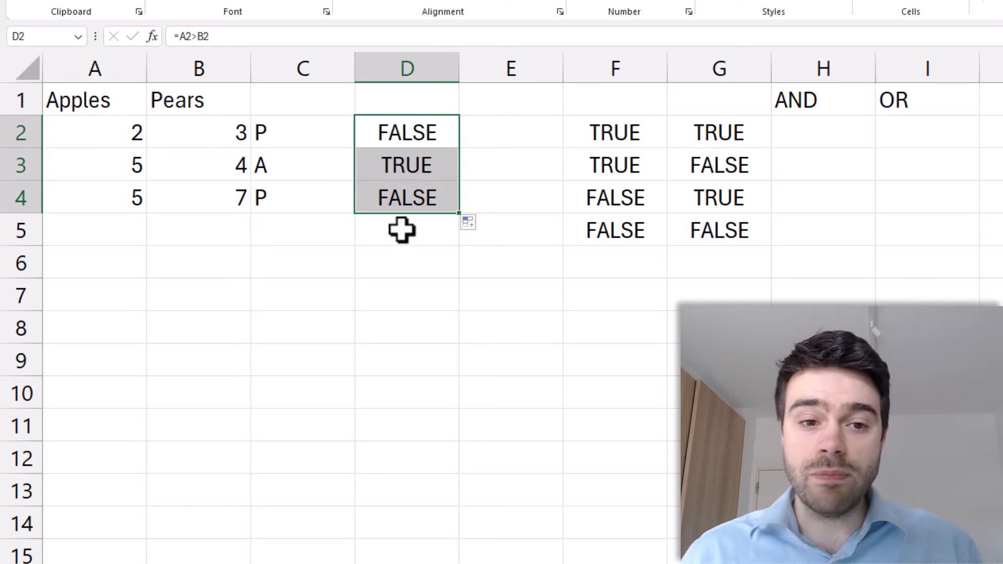
pyautogui.click(419, 202)
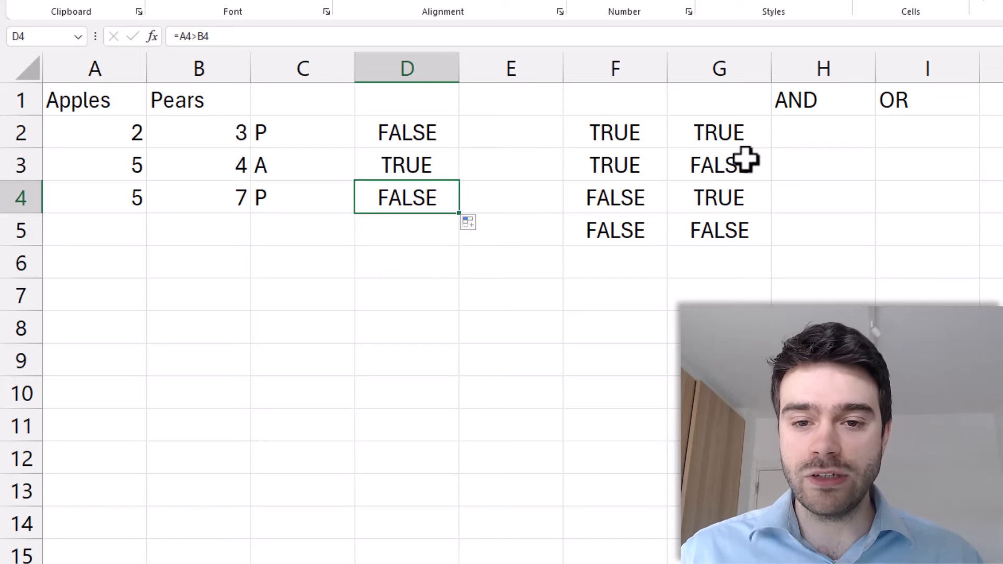
# Under the AND heading, enter the formula =AND(F2,G2) in cell H2
pyautogui.click(796, 138)
pyautogui.write('=AND(')
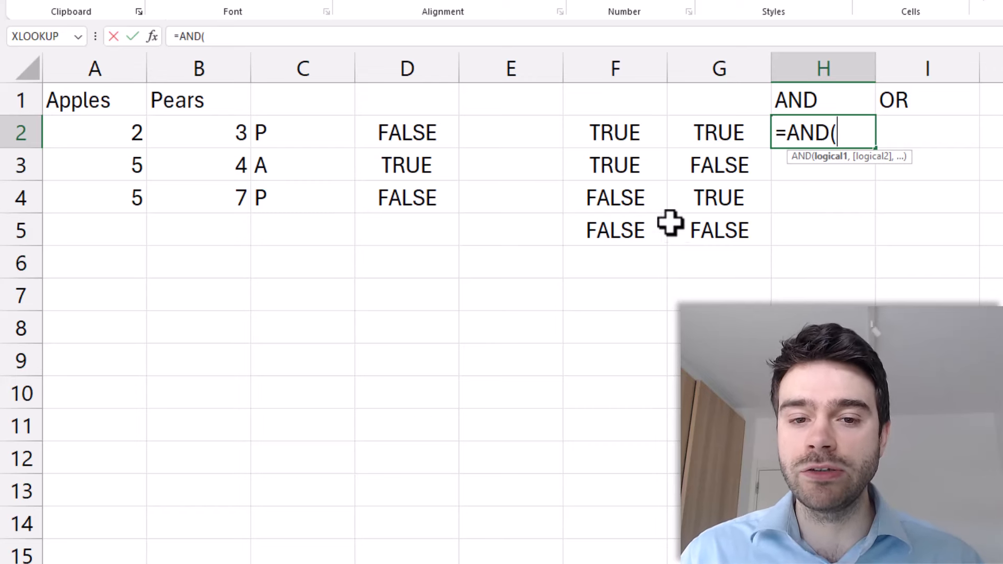
pyautogui.click(616, 134)
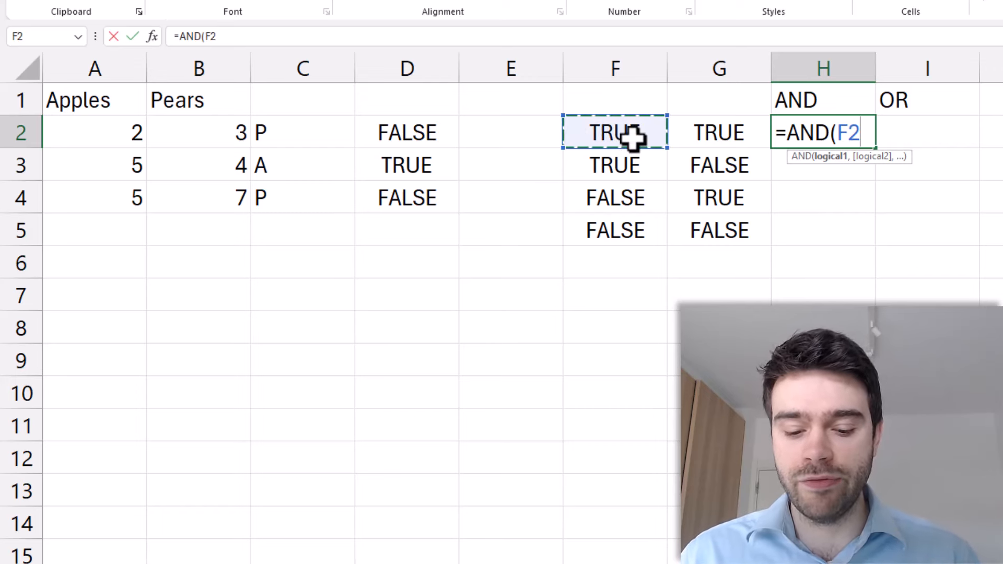
pyautogui.write(',')
pyautogui.click(699, 133)
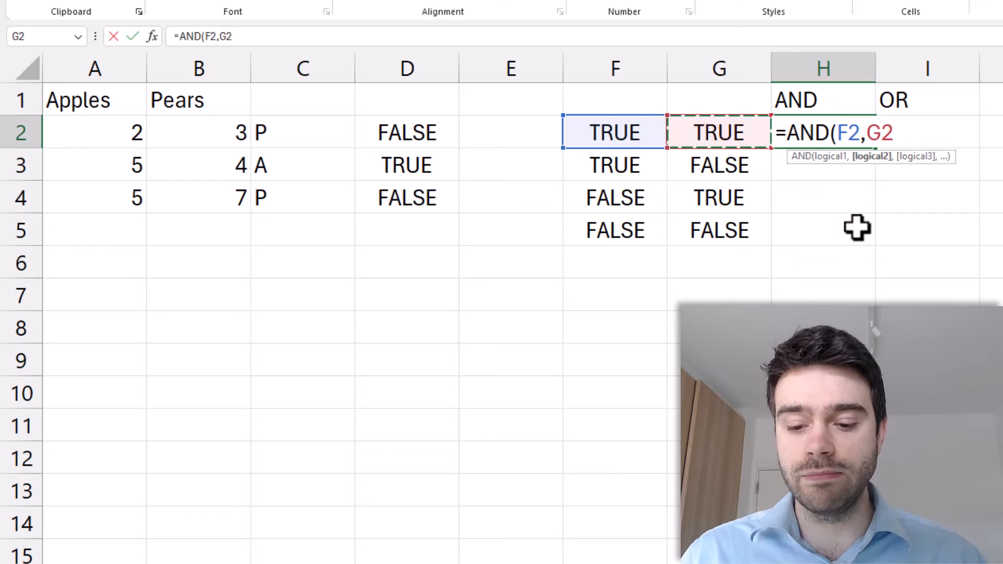
pyautogui.write(')')
pyautogui.press('Return')
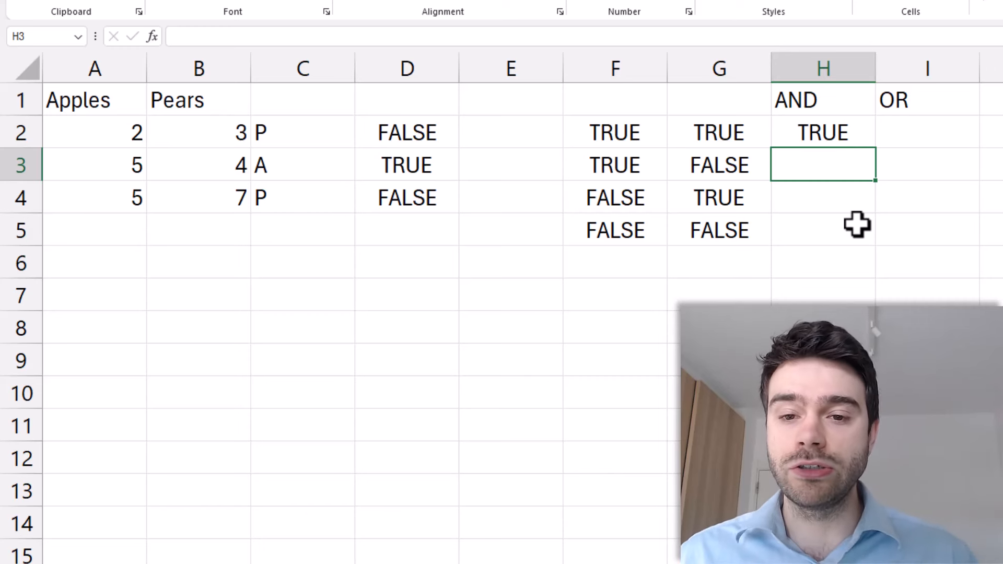
# Fill the AND formula from H2 down to H5 and check the copied formula in H5
pyautogui.click(861, 135)
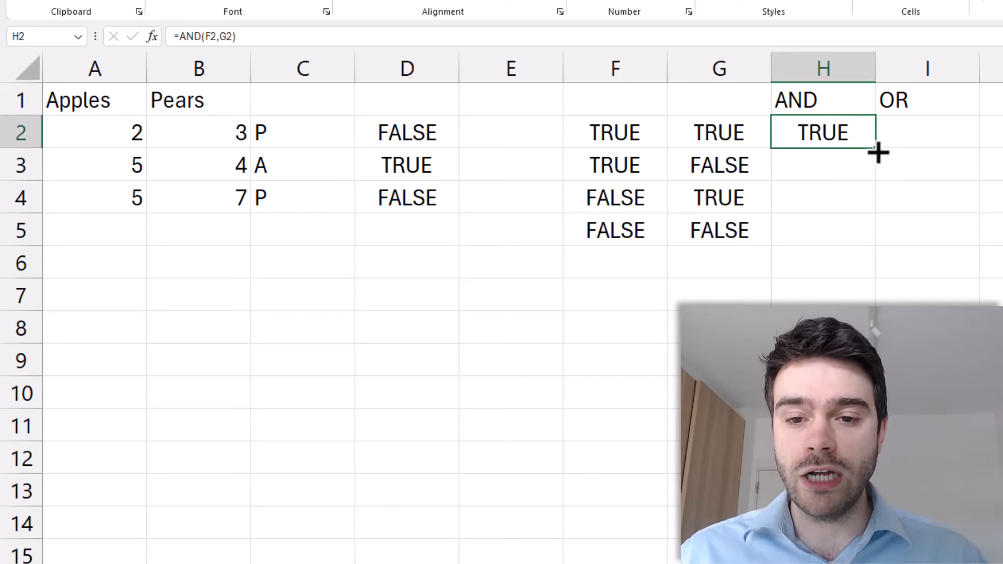
pyautogui.doubleClick(877, 150)
pyautogui.click(914, 168)
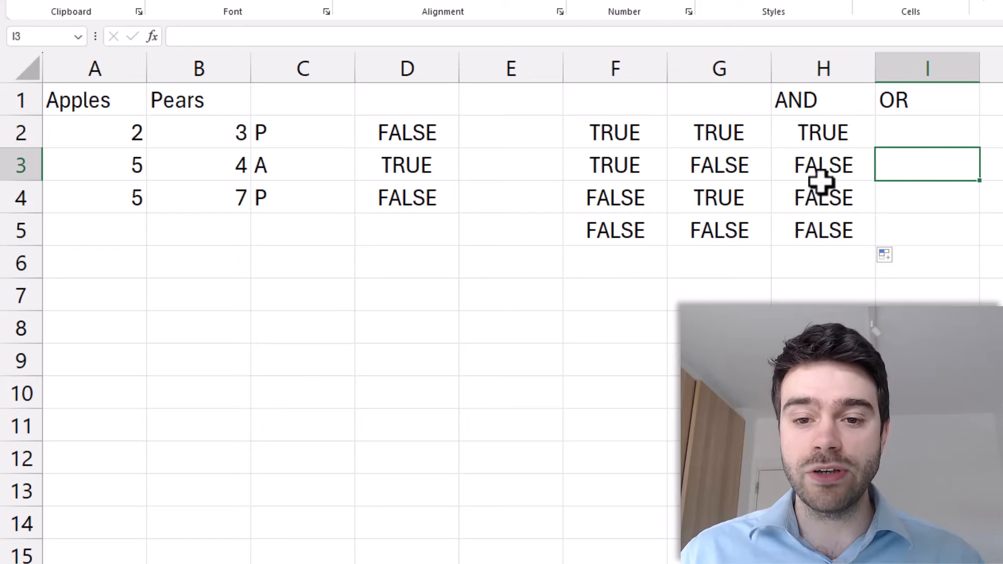
pyautogui.click(826, 224)
pyautogui.click(805, 41)
pyautogui.press('Return')
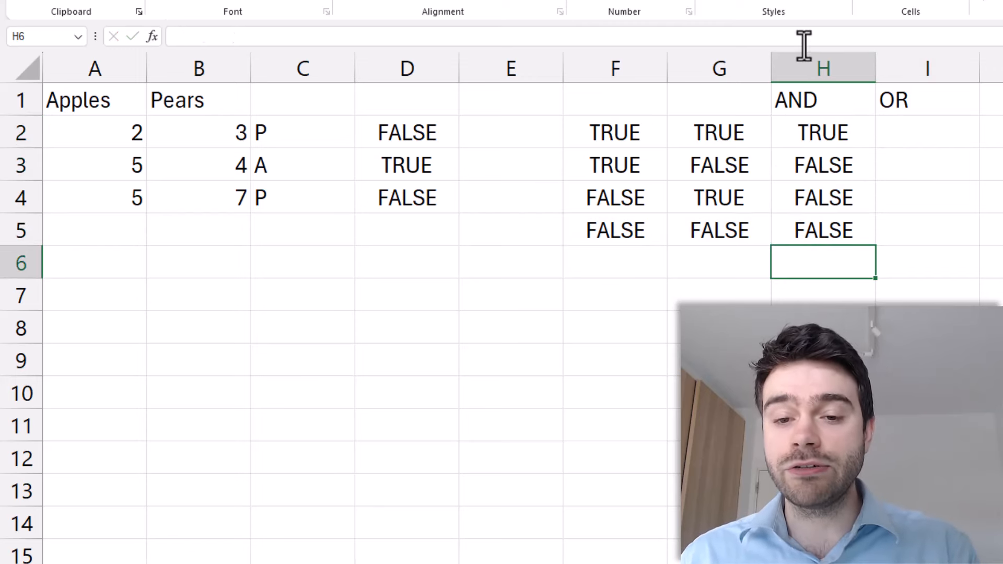
# Under the OR heading, enter the formula =OR(F2,G2) in cell I2
pyautogui.click(923, 143)
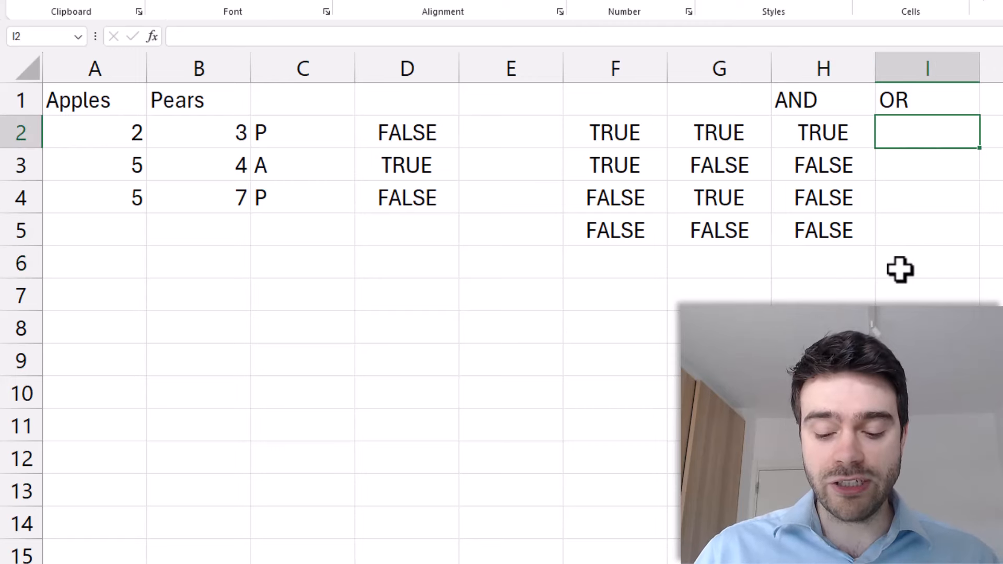
pyautogui.write('=OR(')
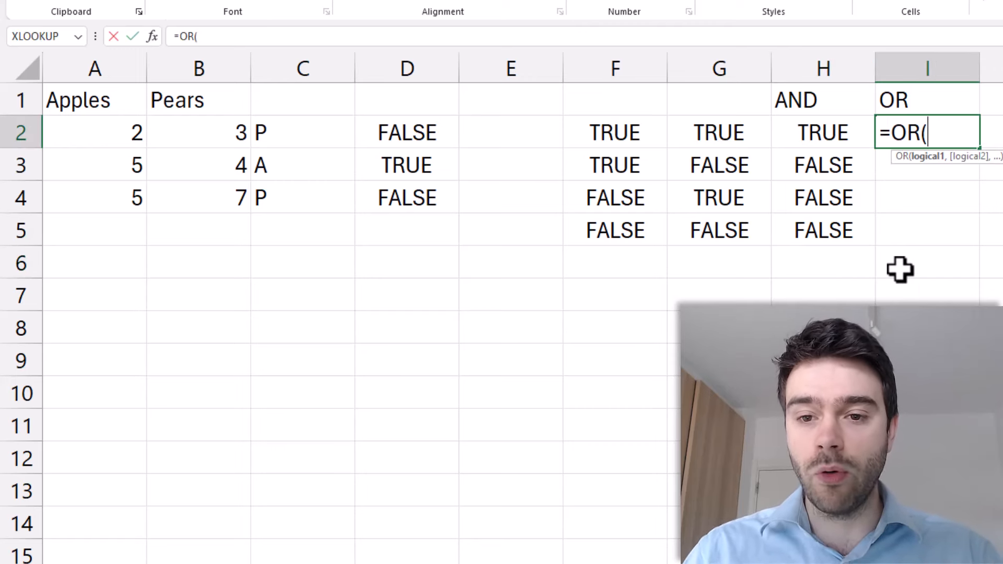
pyautogui.click(618, 137)
pyautogui.write(',')
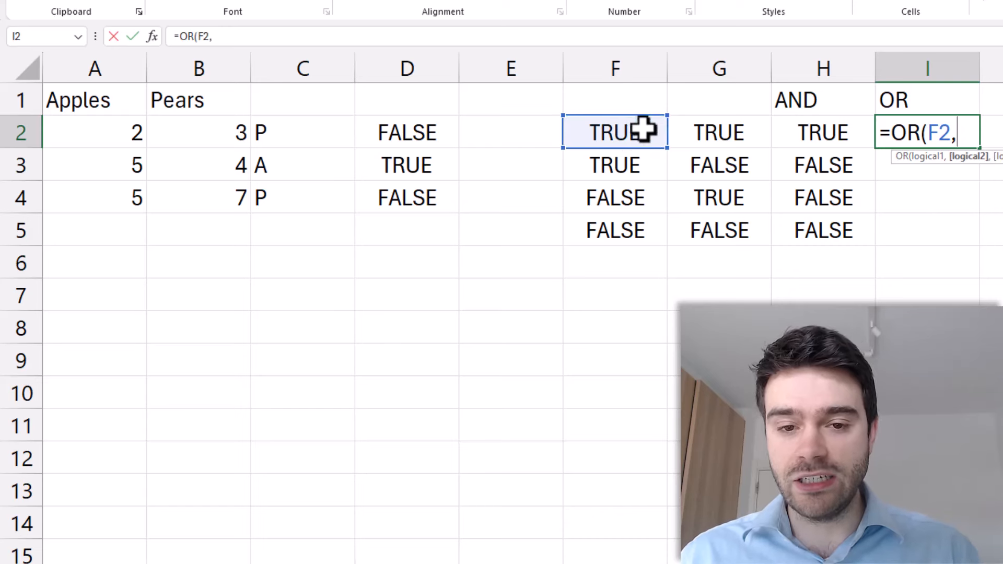
pyautogui.click(710, 125)
pyautogui.press('Return')
# Fill the OR formula from I2 down to I5 and compare the results with the logical values in F3:G5
pyautogui.click(973, 137)
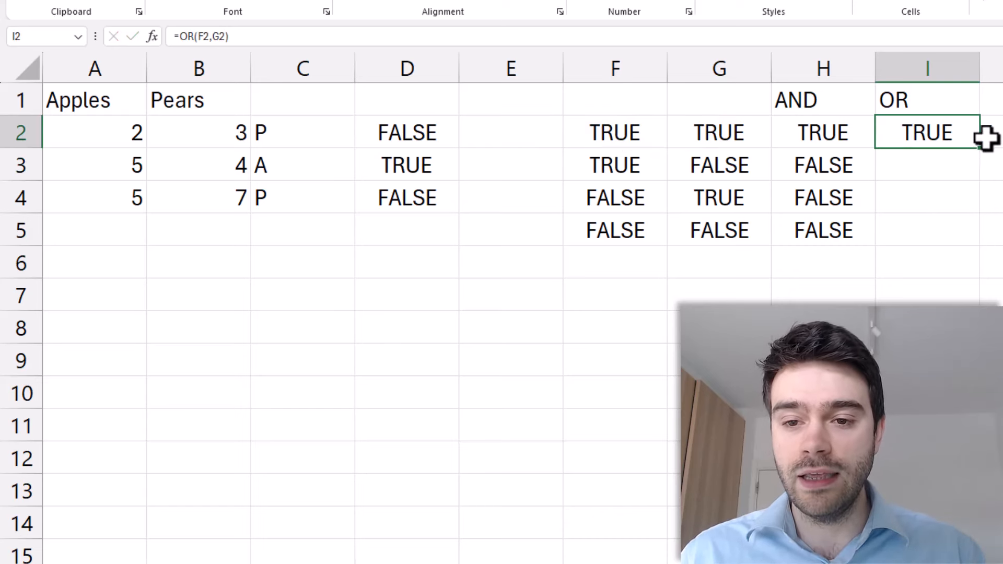
pyautogui.doubleClick(983, 151)
pyautogui.click(972, 201)
pyautogui.moveTo(935, 166); pyautogui.dragTo(942, 193)
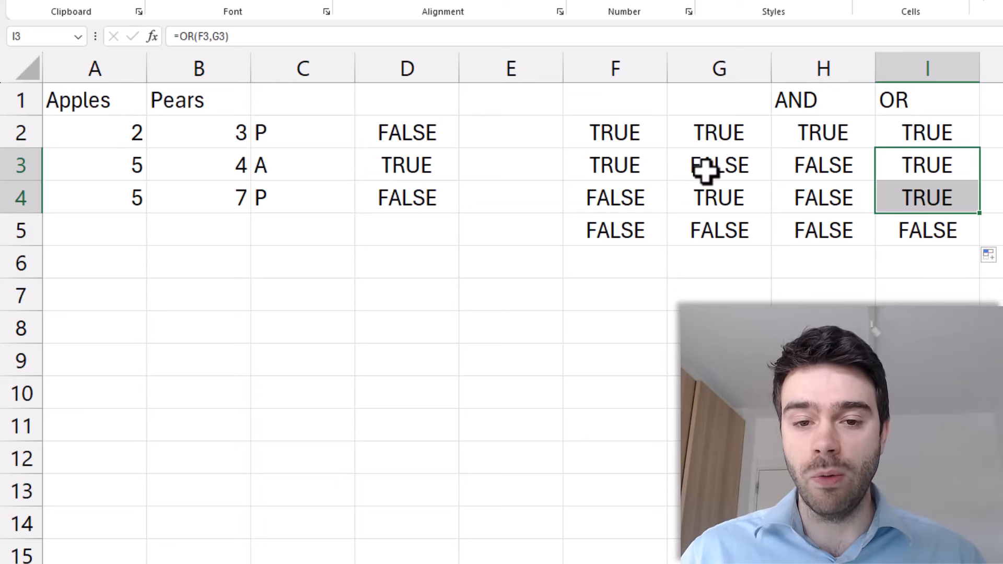
pyautogui.moveTo(706, 170); pyautogui.dragTo(628, 198)
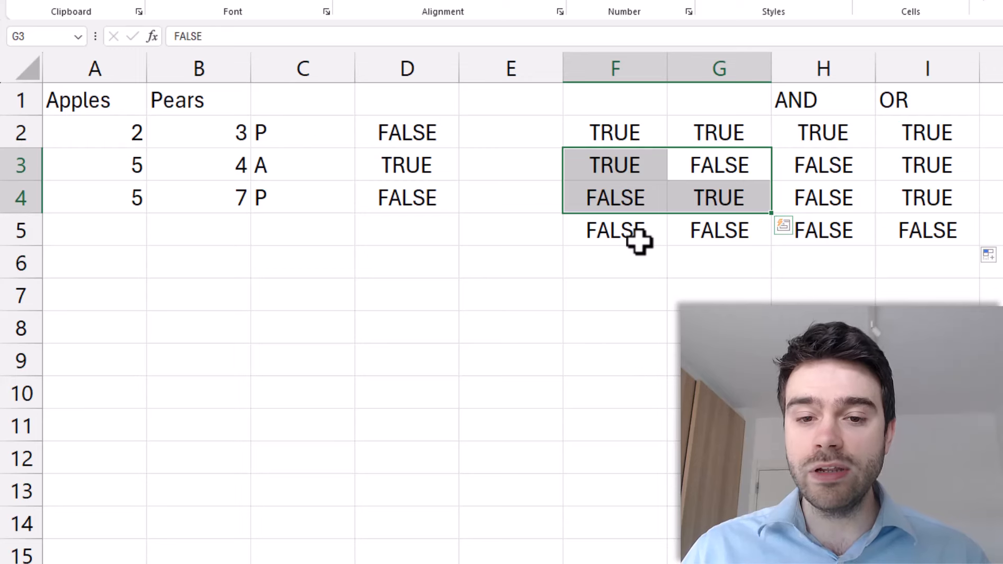
pyautogui.moveTo(642, 236); pyautogui.dragTo(701, 239)
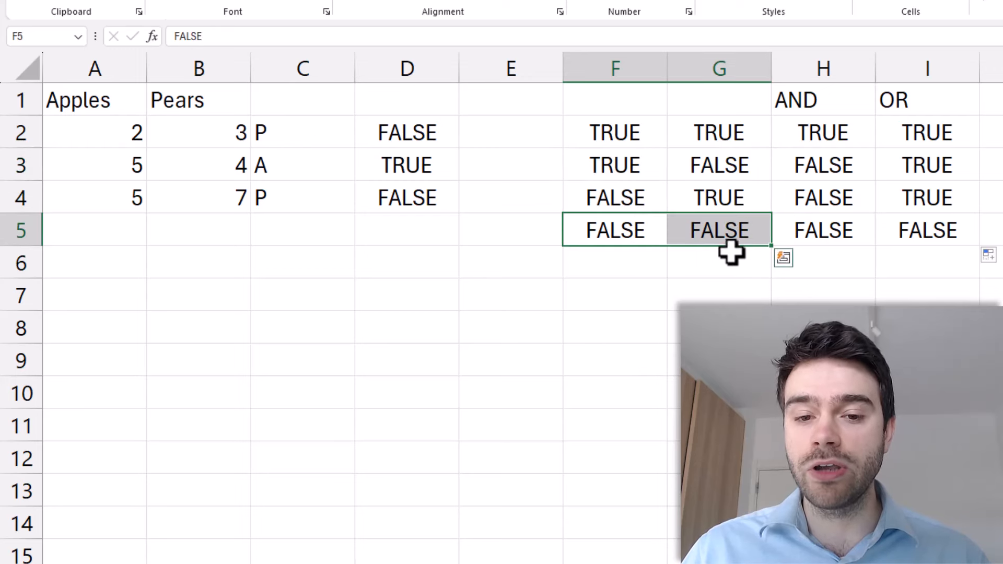
pyautogui.click(925, 233)
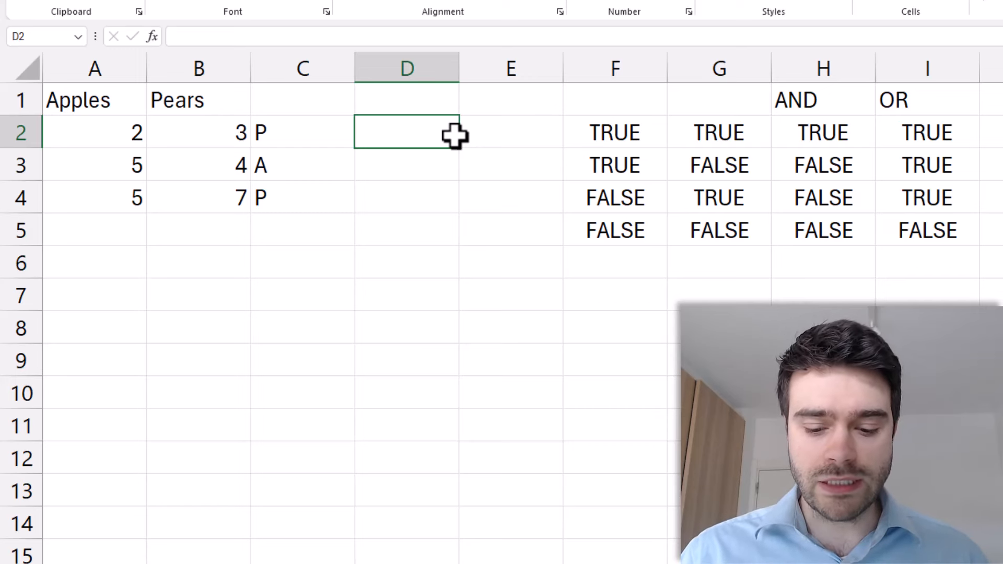
# Enter the formula =IF(AND(A2>4,B2>4),"Pie","No pie") in cell D2
pyautogui.write('=IF(')
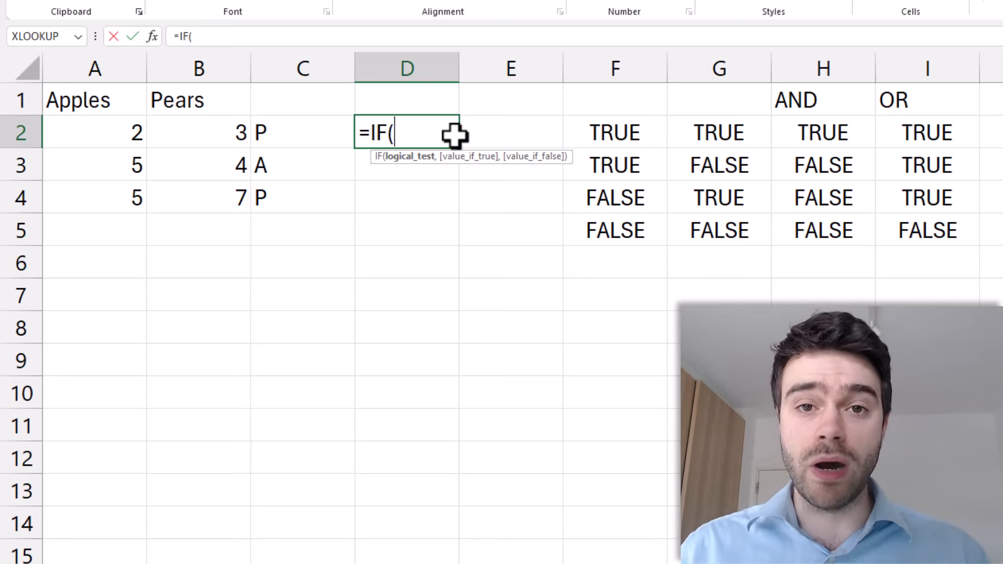
pyautogui.write('AND(')
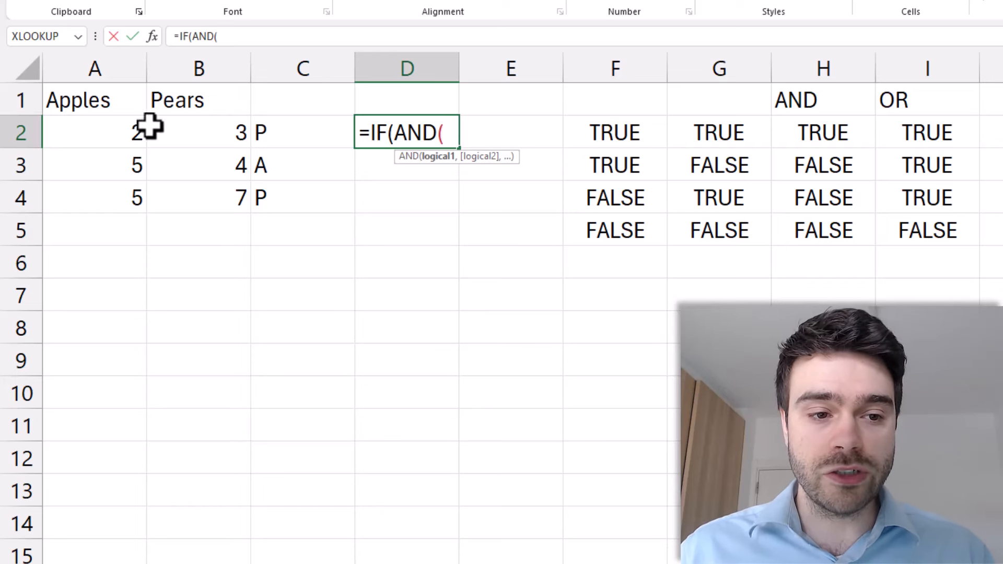
pyautogui.click(85, 137)
pyautogui.write('>4')
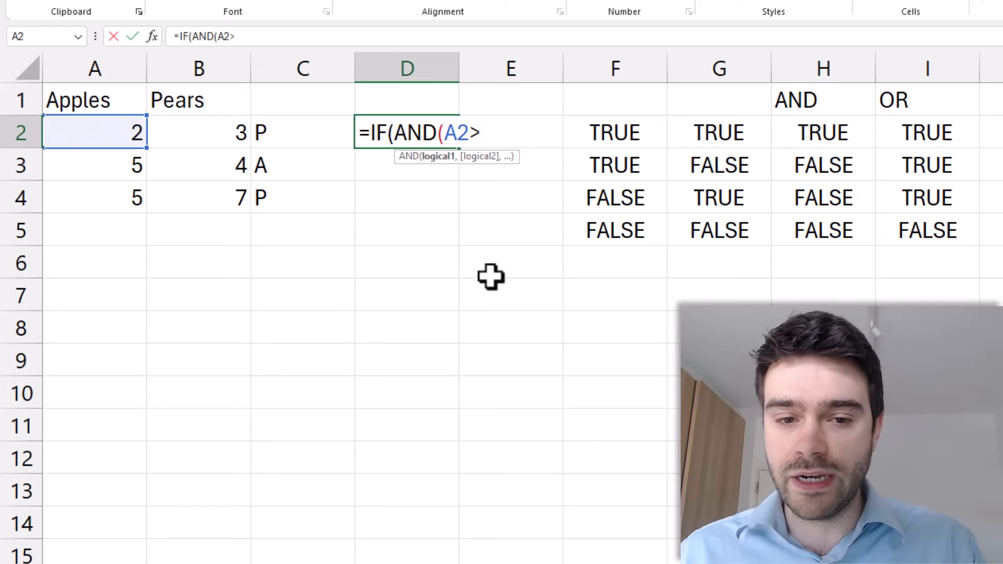
pyautogui.write(',')
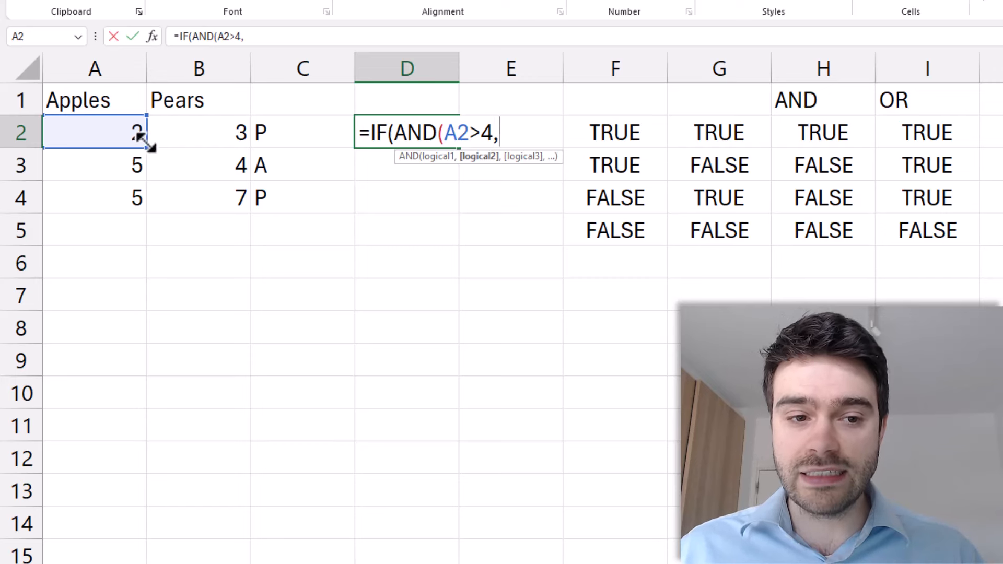
pyautogui.click(187, 137)
pyautogui.write('>4)')
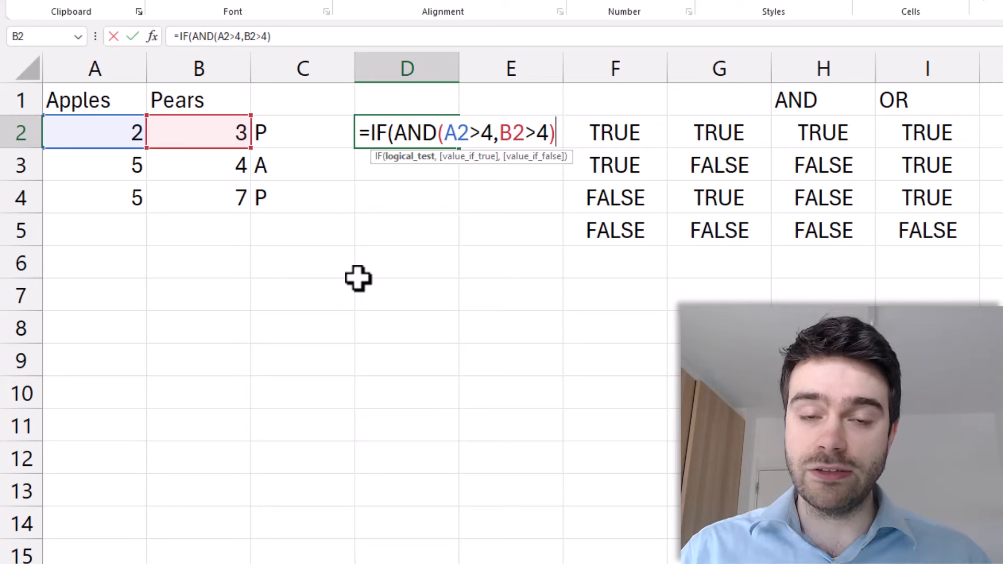
pyautogui.write(',')
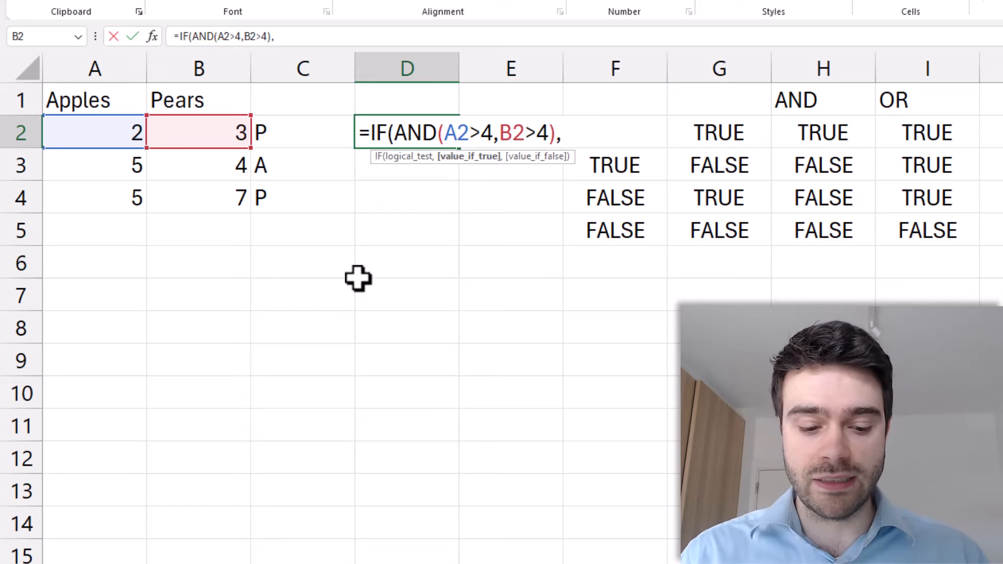
pyautogui.write('"Pie",')
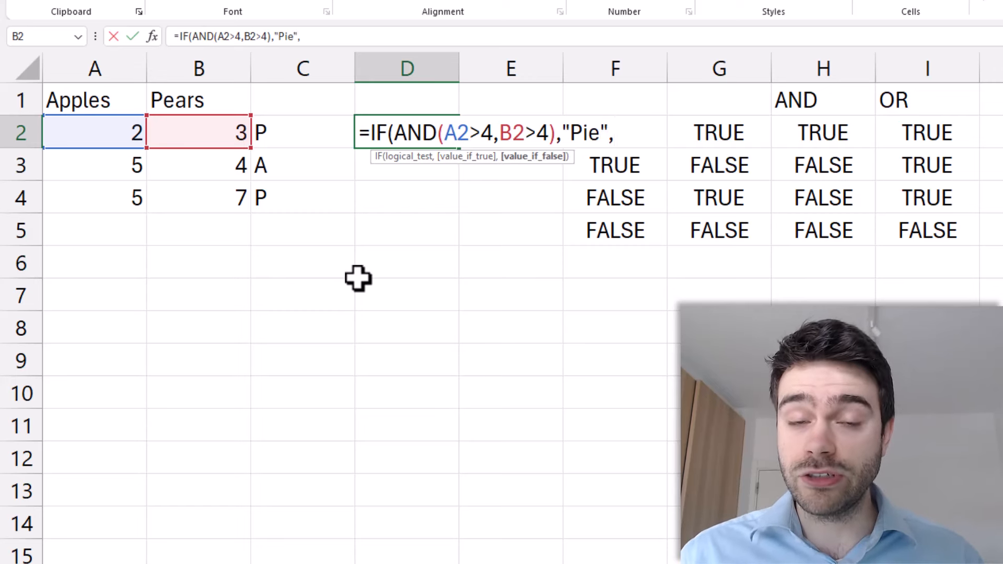
pyautogui.write('"No')
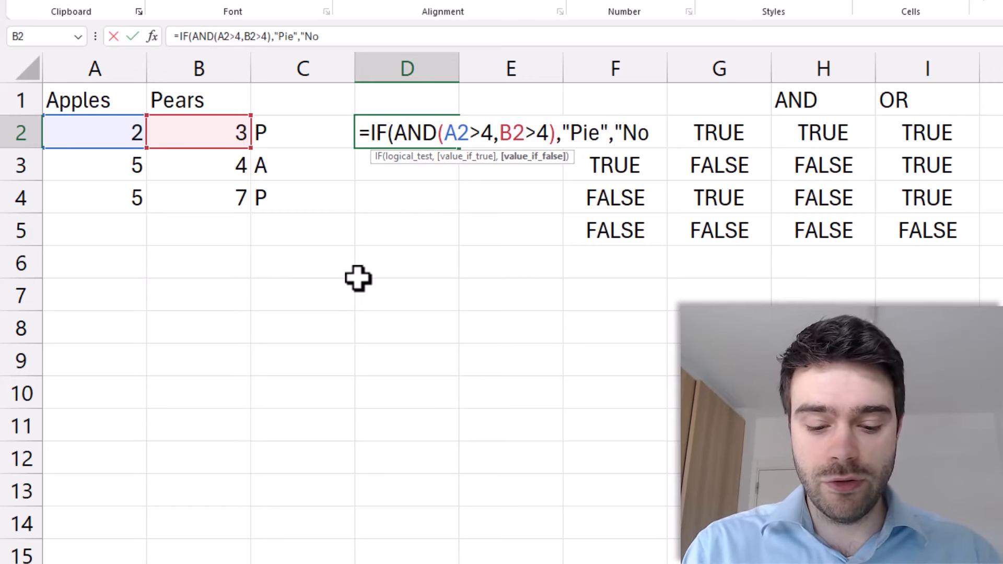
pyautogui.write(' pie")')
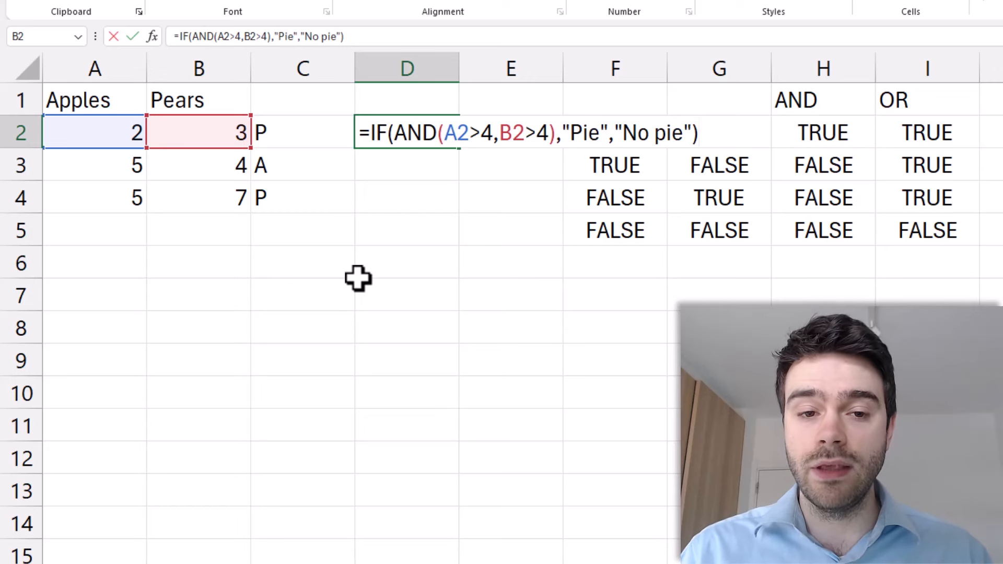
pyautogui.press('Return')
# Fill the IF/AND formula from D2 down to D4 and check the results against the apple and pear counts in rows 3 and 4
pyautogui.click(444, 141)
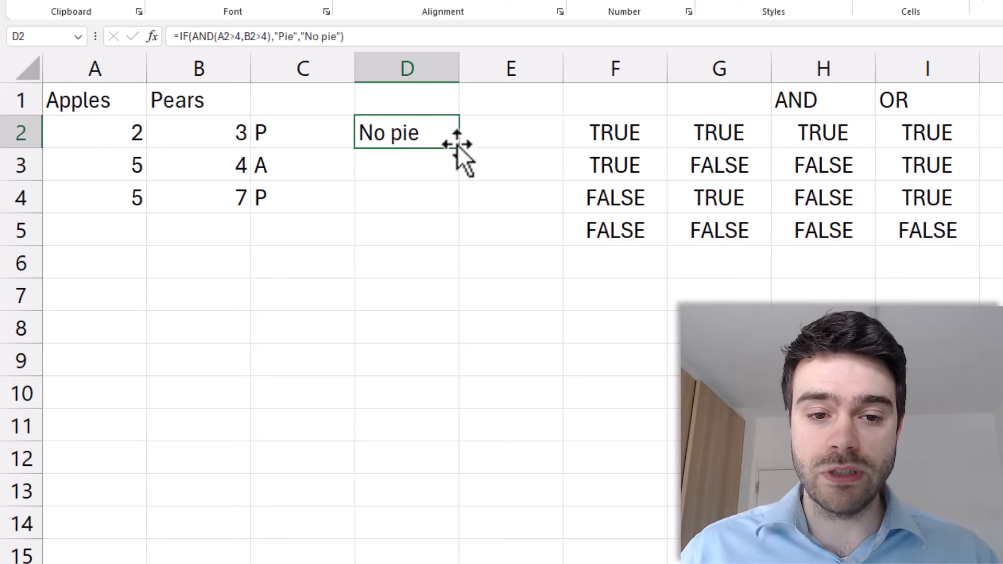
pyautogui.doubleClick(458, 148)
pyautogui.click(534, 227)
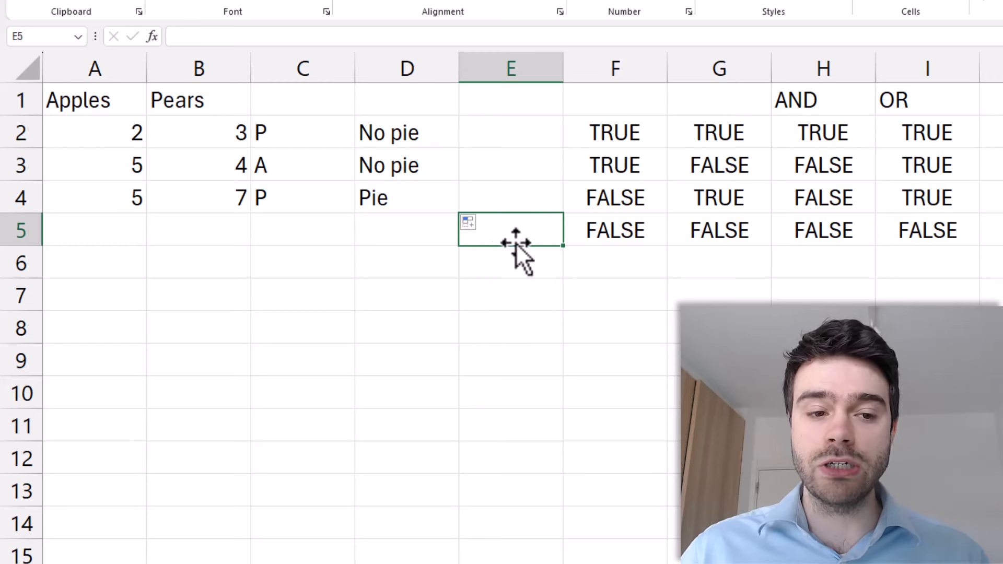
pyautogui.moveTo(395, 206); pyautogui.dragTo(97, 200)
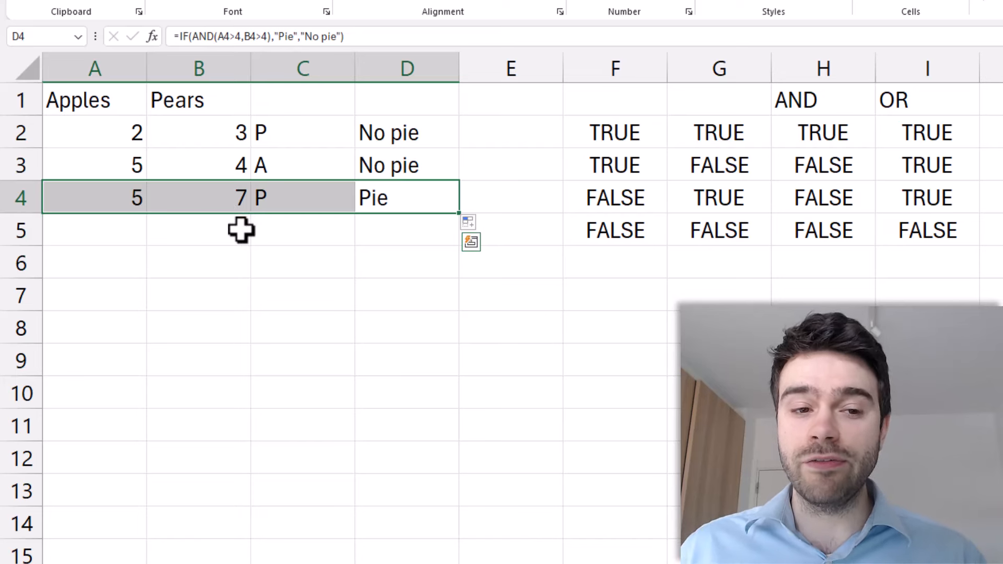
pyautogui.click(273, 156)
pyautogui.click(233, 163)
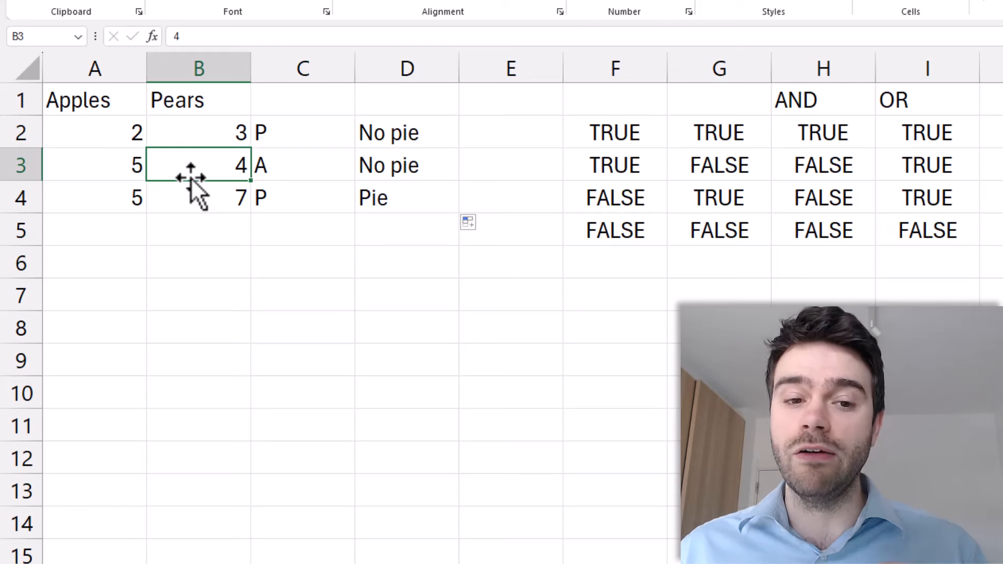
pyautogui.click(405, 190)
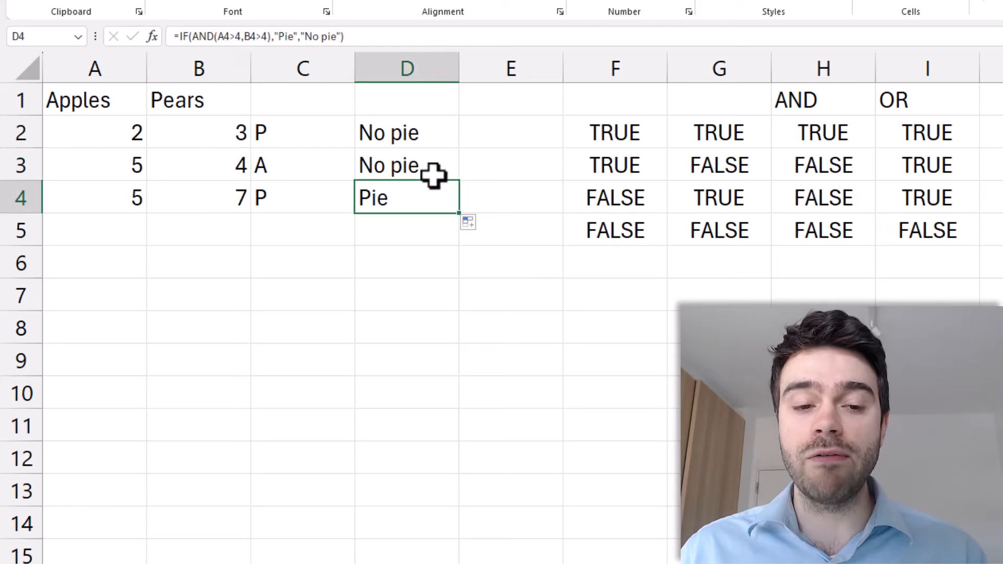
# Change both comparisons in the D2 formula to greater than or equal, giving =IF(AND(A2>=4,B2>=4),"Pie","No pie")
pyautogui.click(431, 139)
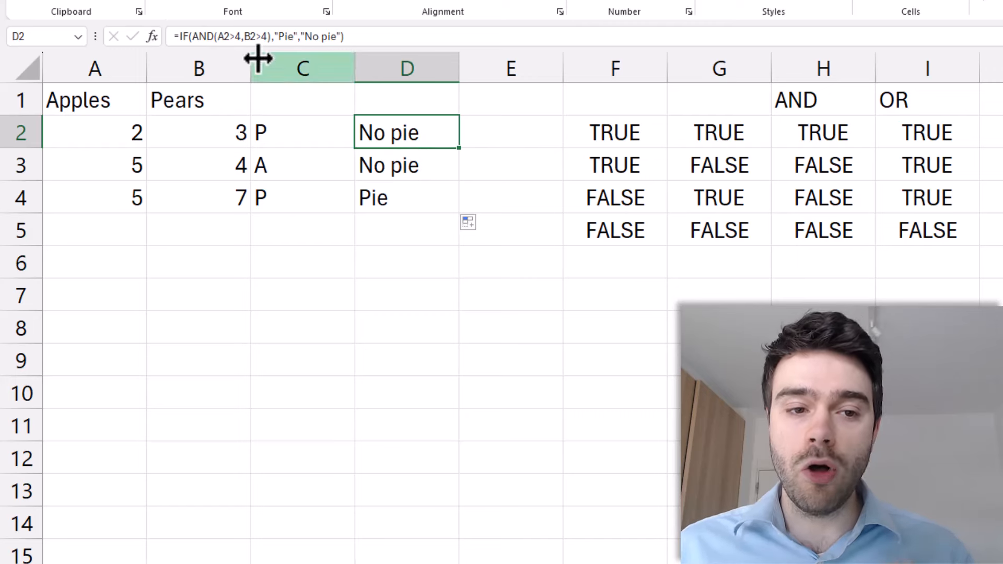
pyautogui.click(235, 37)
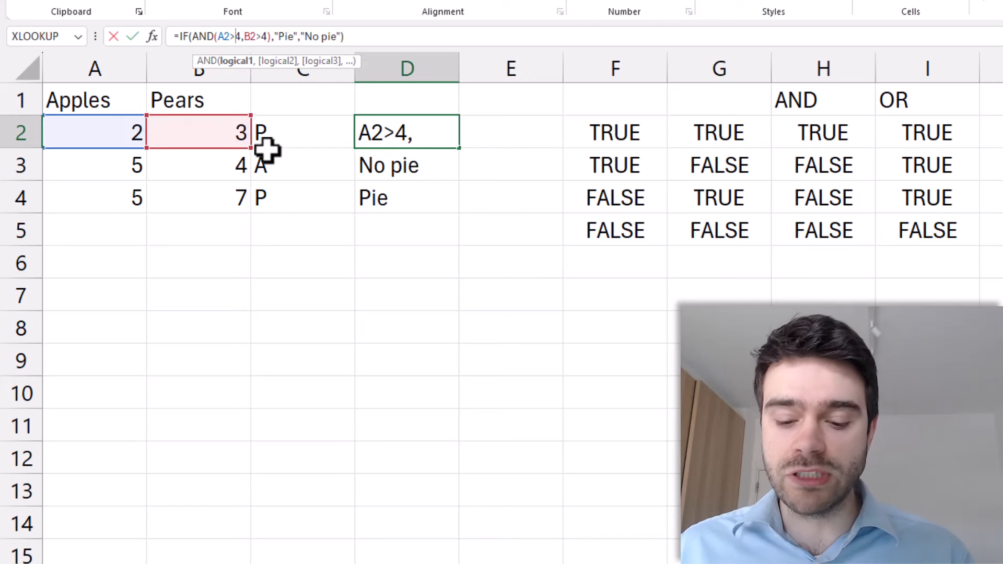
pyautogui.write('=')
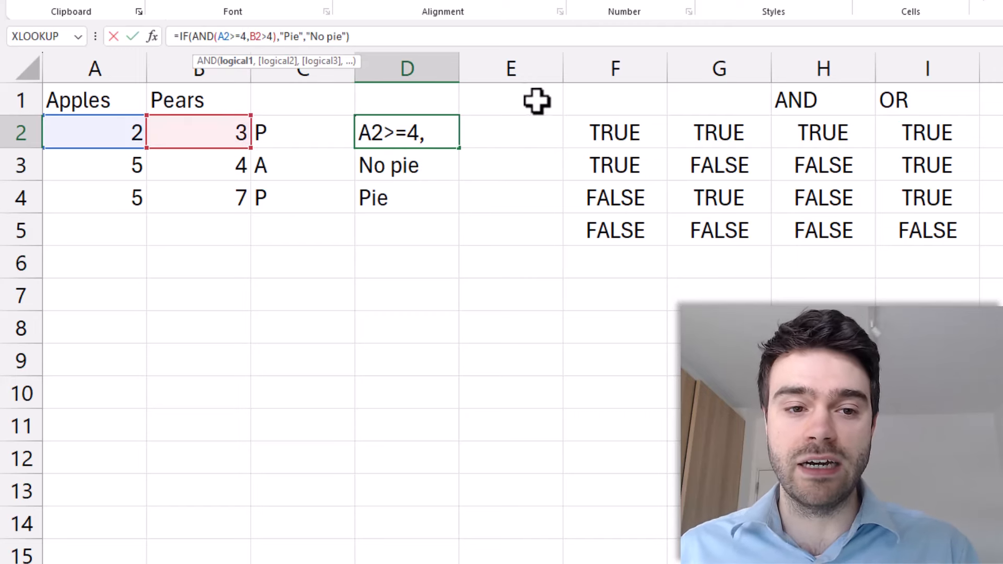
pyautogui.click(265, 38)
pyautogui.write('=')
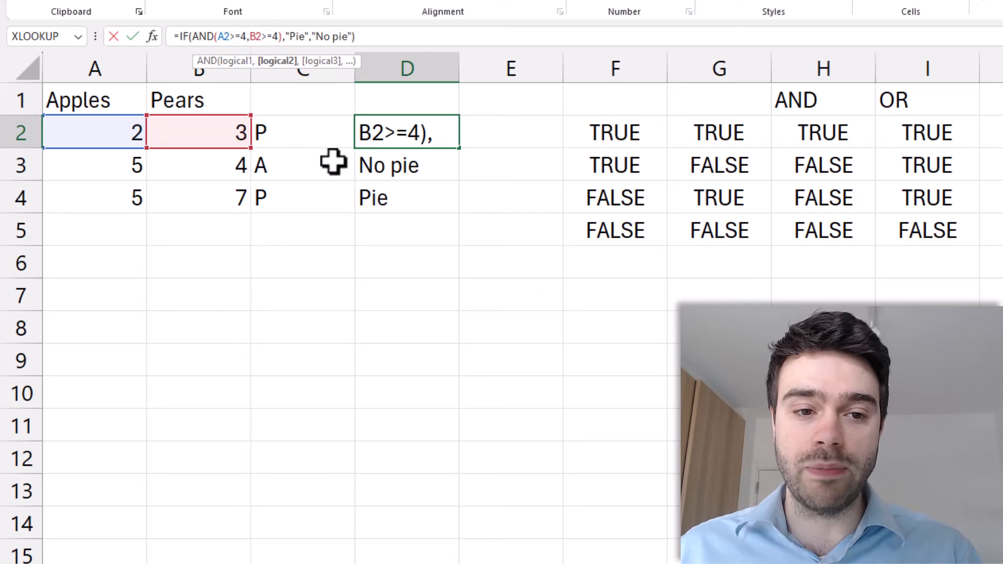
pyautogui.press('Return')
# Fill the revised formula from D2 down to D4 and check row 3 against its apple and pear counts
pyautogui.click(453, 149)
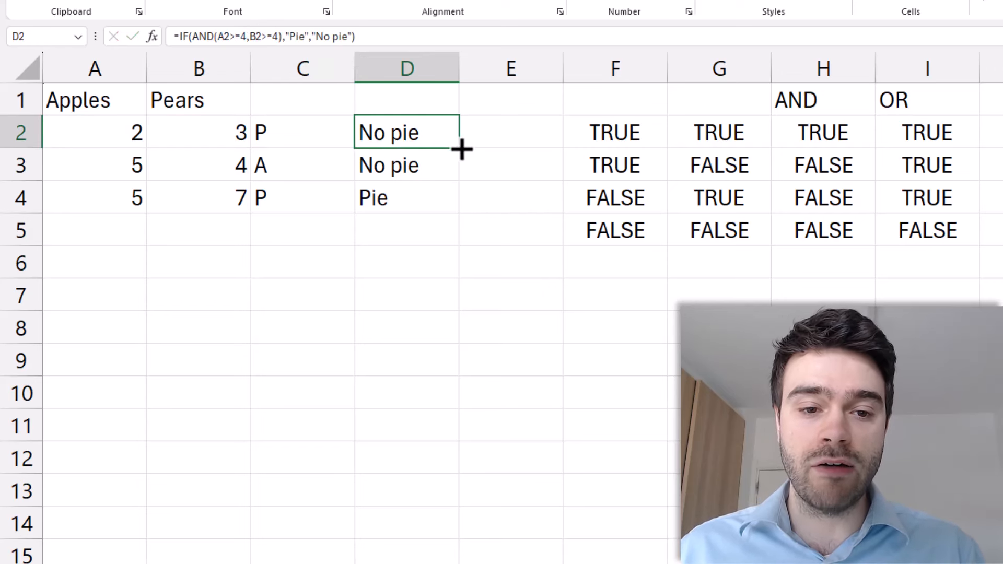
pyautogui.doubleClick(461, 149)
pyautogui.click(433, 181)
pyautogui.moveTo(432, 175)
pyautogui.mouseDown()
pyautogui.moveTo(123, 162)
pyautogui.moveTo(119, 175)
pyautogui.mouseUp()
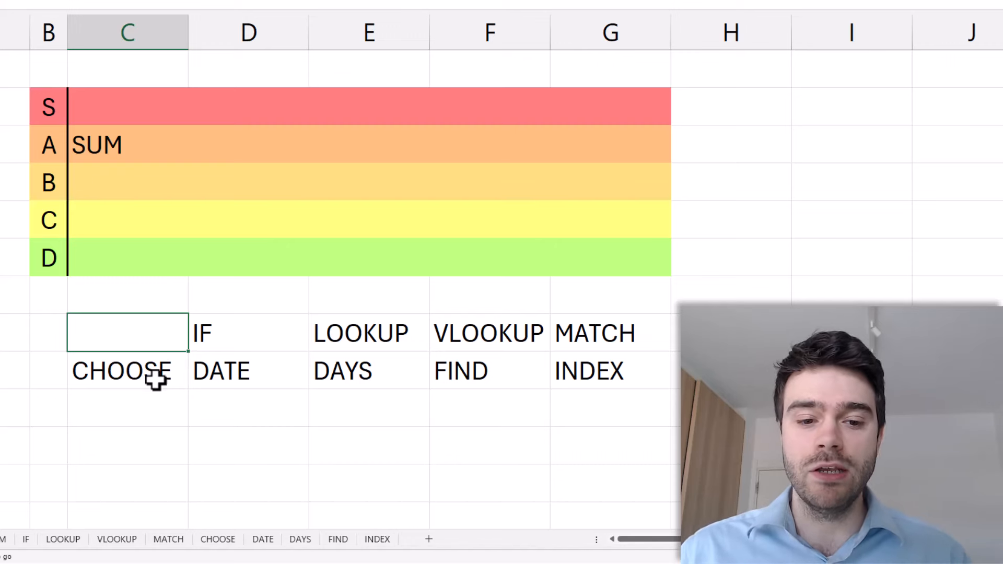
# Move IF from the list of unranked functions into column C of the B tier
pyautogui.click(214, 339)
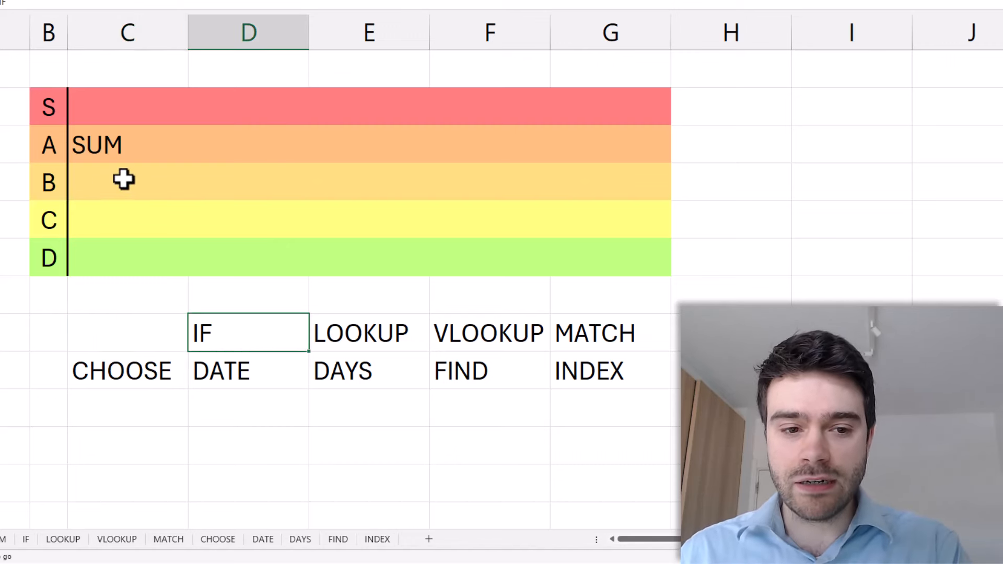
pyautogui.press('Delete')
pyautogui.click(123, 179)
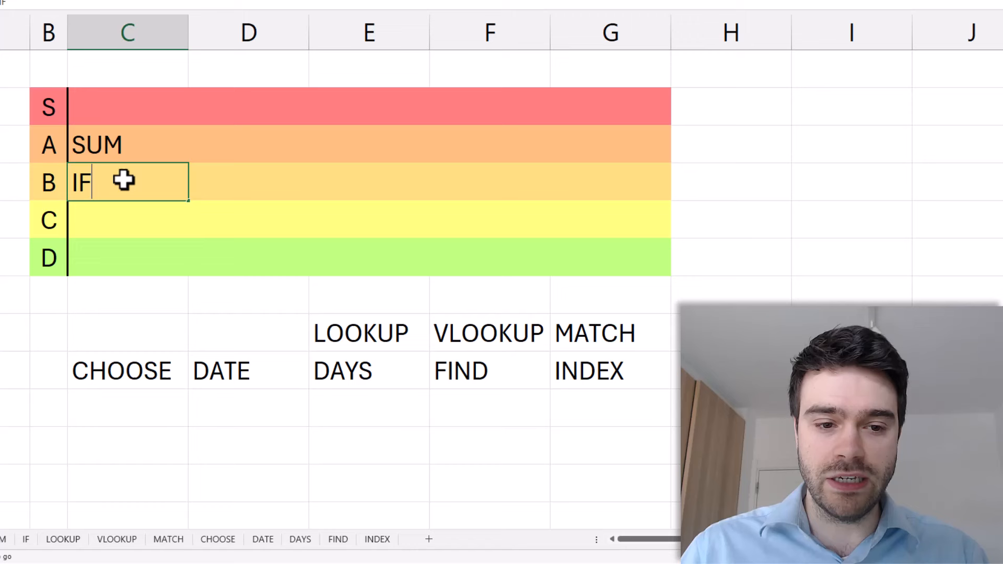
pyautogui.click(113, 281)
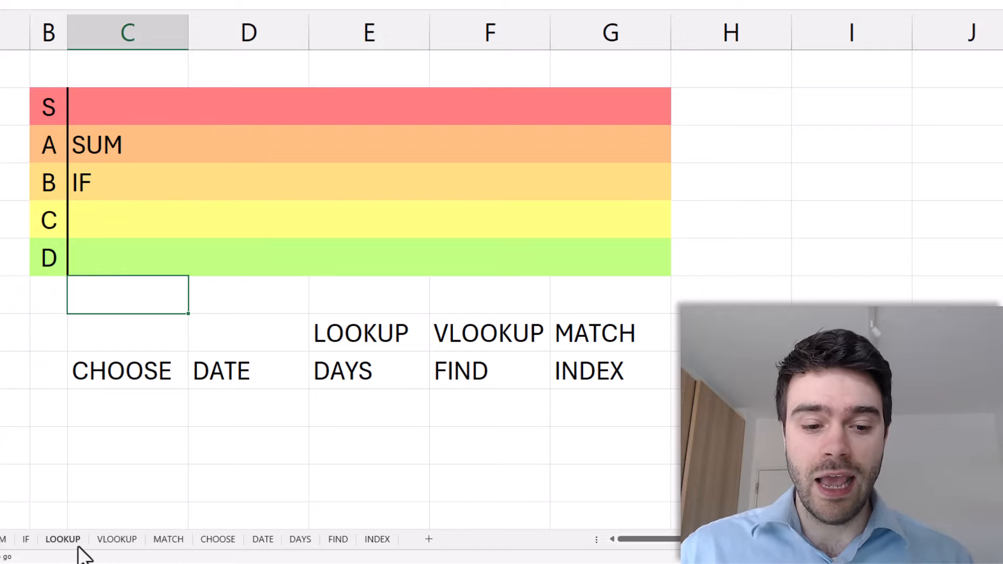
# Open the LOOKUP sheet and review the menu products in D3:D5 and their prices in E3:E5
pyautogui.click(62, 540)
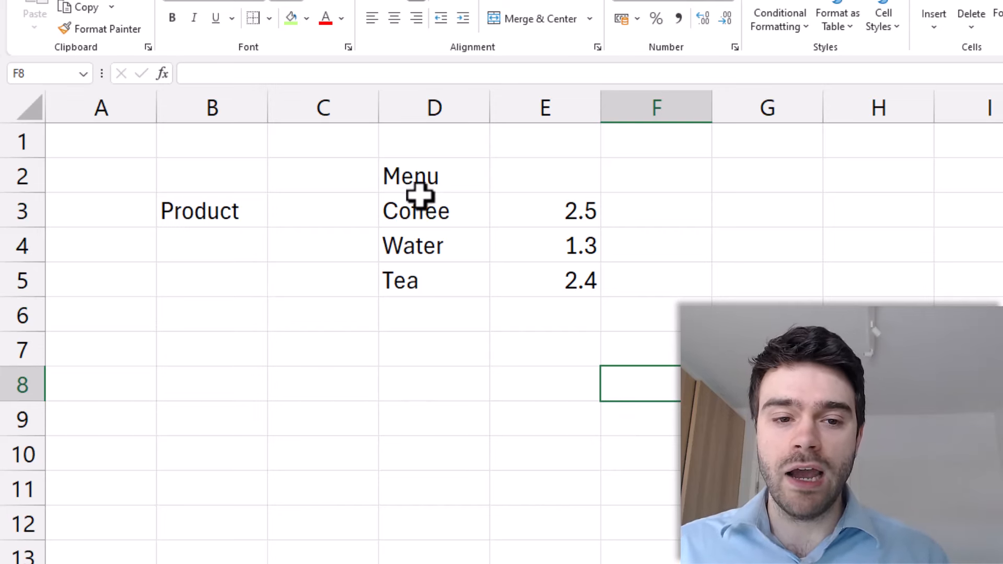
pyautogui.moveTo(419, 197); pyautogui.dragTo(527, 273)
pyautogui.moveTo(459, 217); pyautogui.dragTo(464, 280)
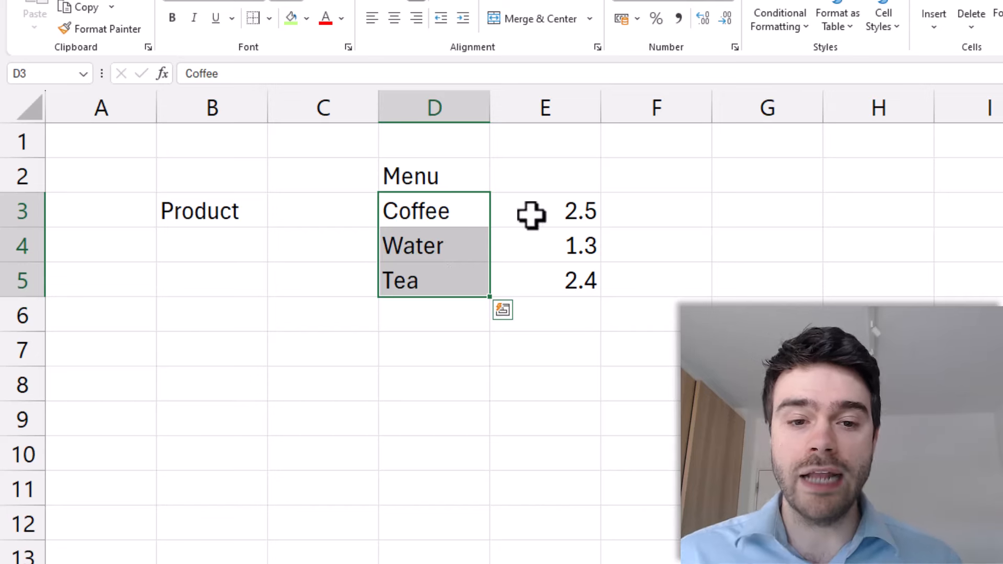
pyautogui.moveTo(531, 212); pyautogui.dragTo(546, 293)
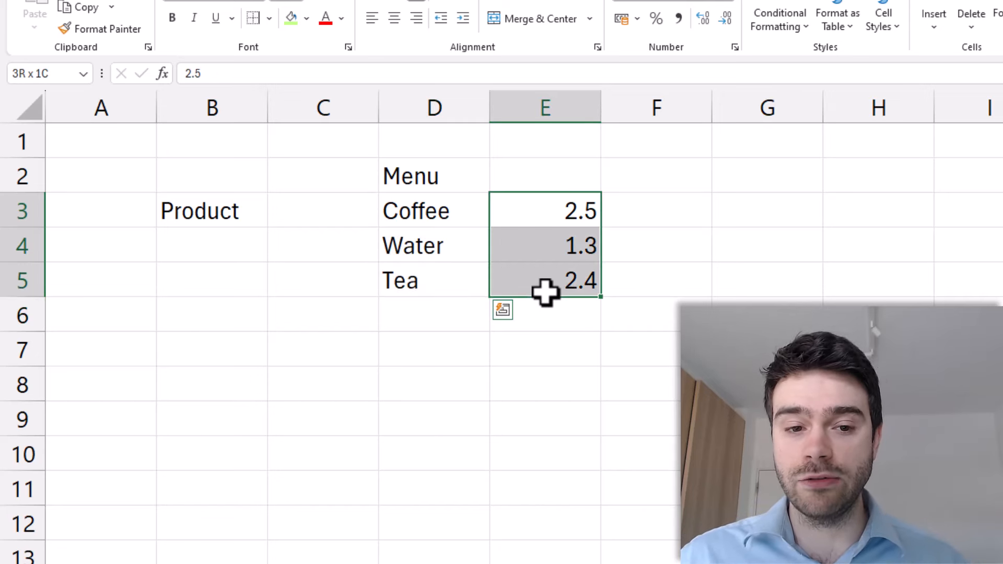
pyautogui.click(428, 365)
pyautogui.click(203, 241)
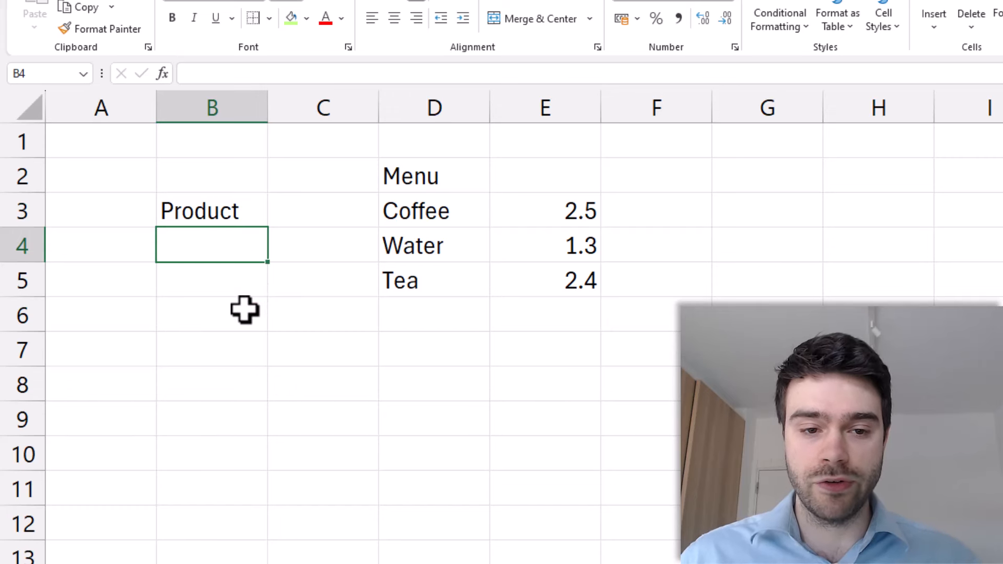
# Enter Tea as the product in B4 and the formula =LOOKUP(B4,D3:D5,E3:E5) in B5
pyautogui.write('Tea')
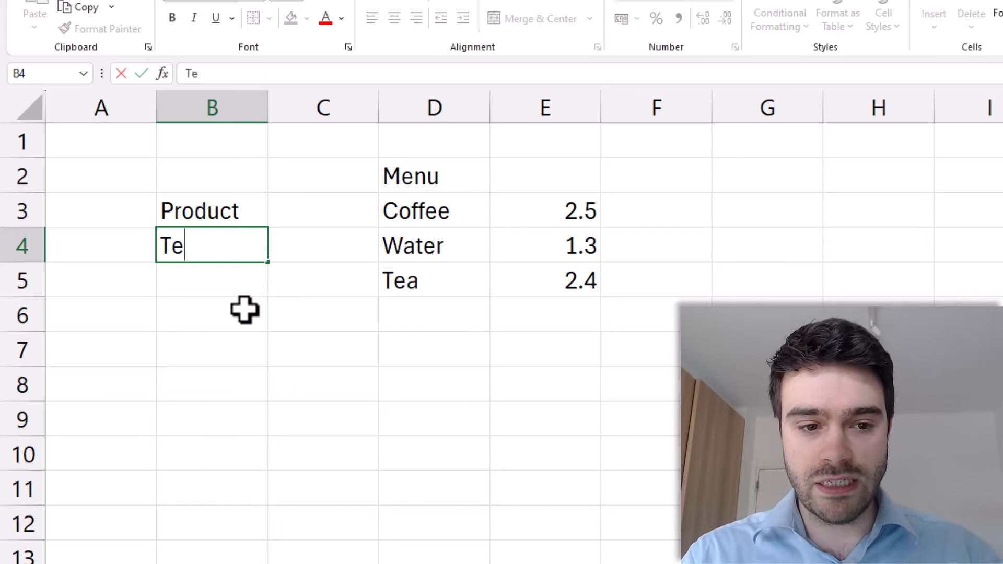
pyautogui.click(228, 277)
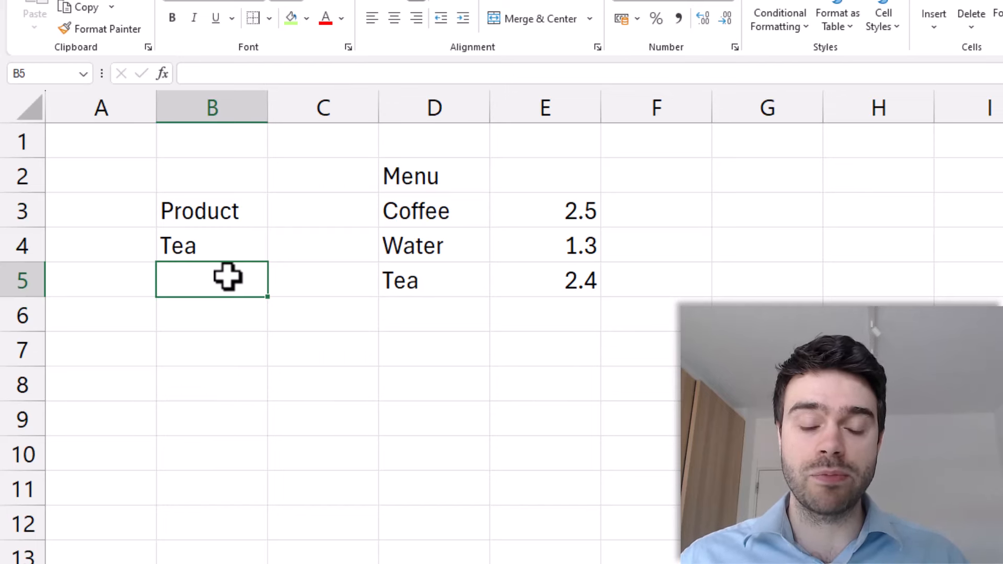
pyautogui.write('=')
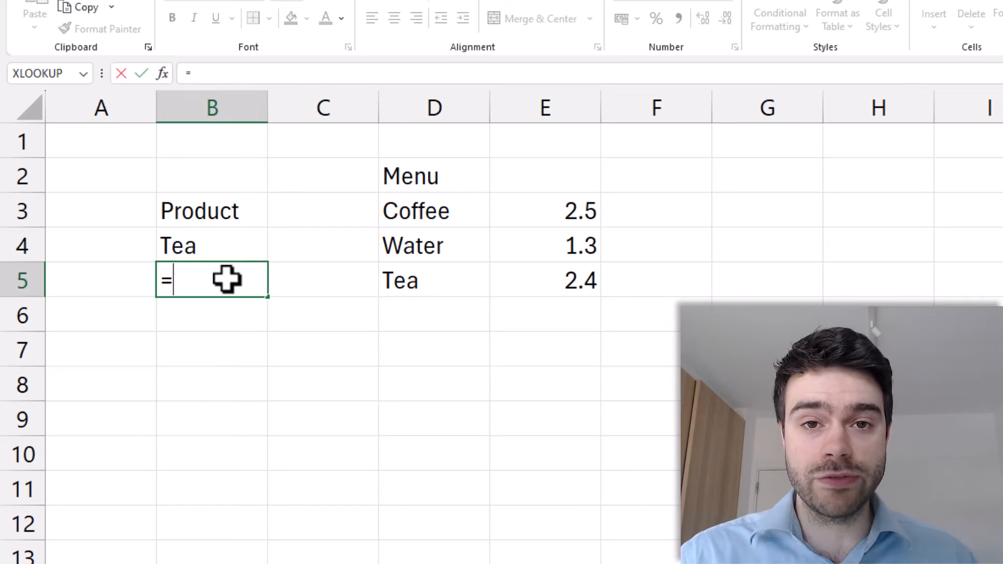
pyautogui.write('LOO')
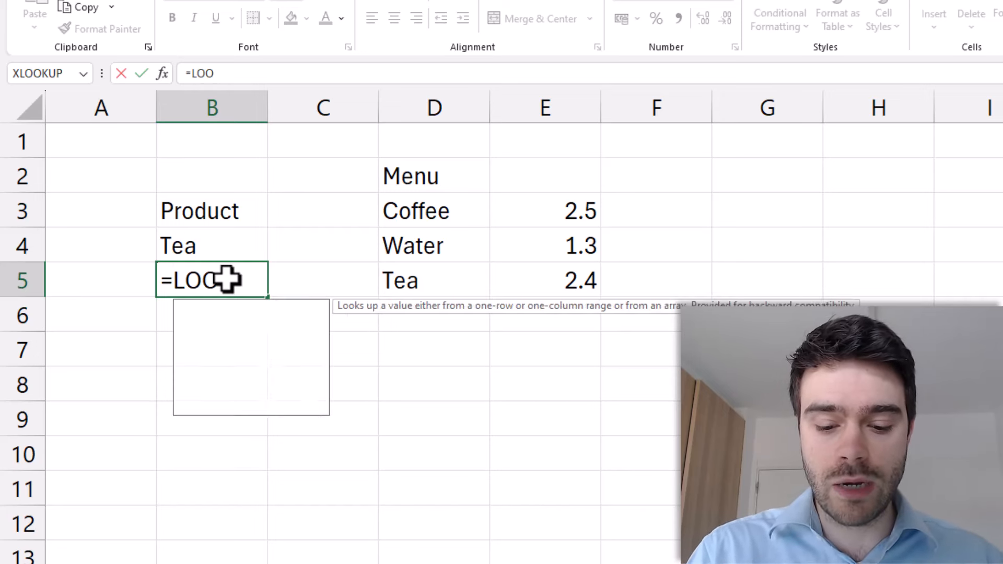
pyautogui.write('KUP')
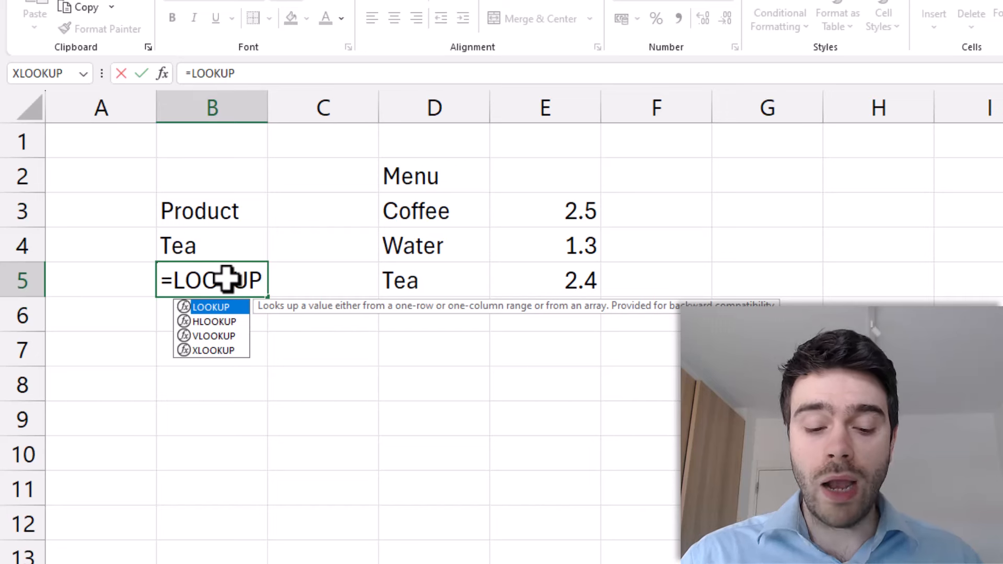
pyautogui.write('(')
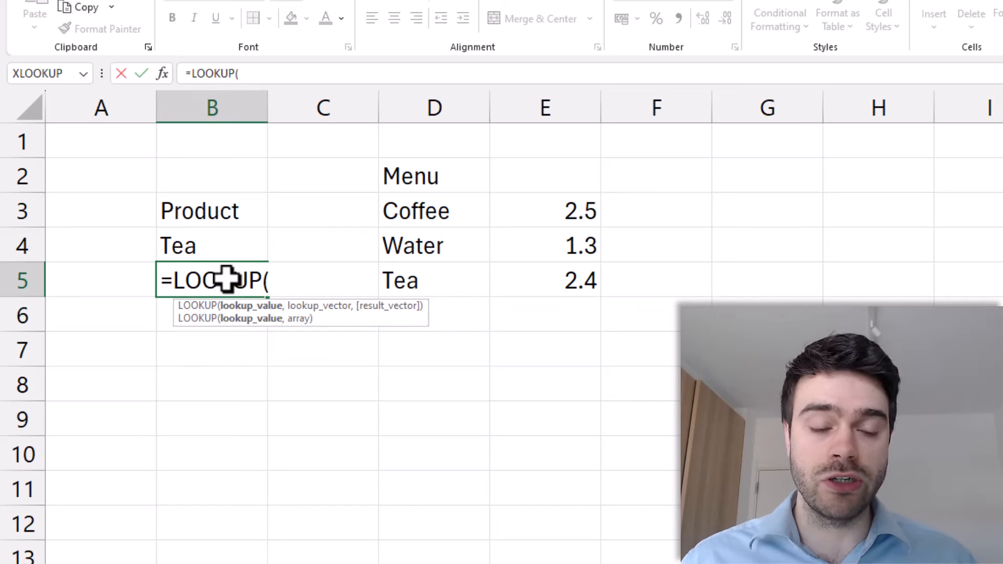
pyautogui.click(235, 250)
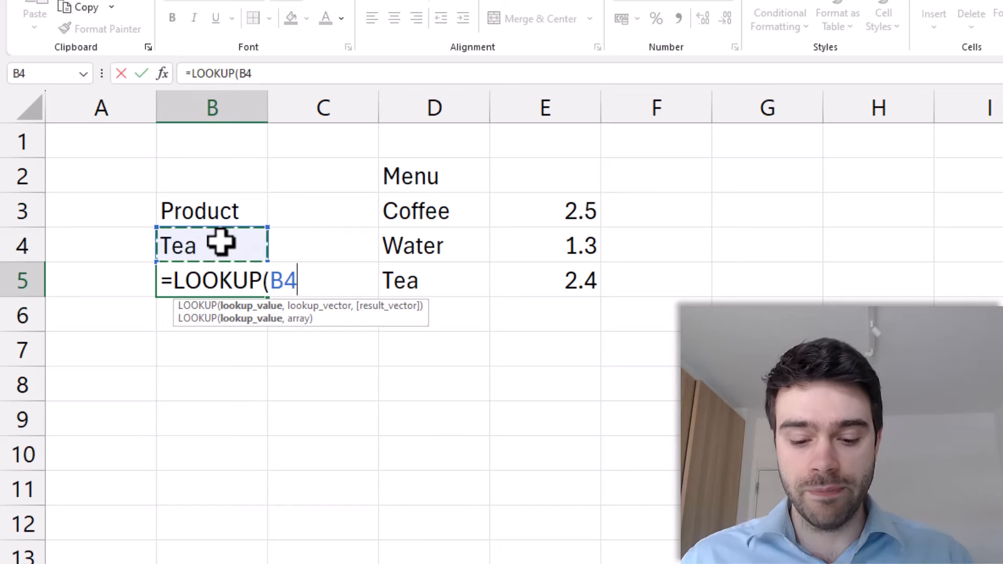
pyautogui.write(',')
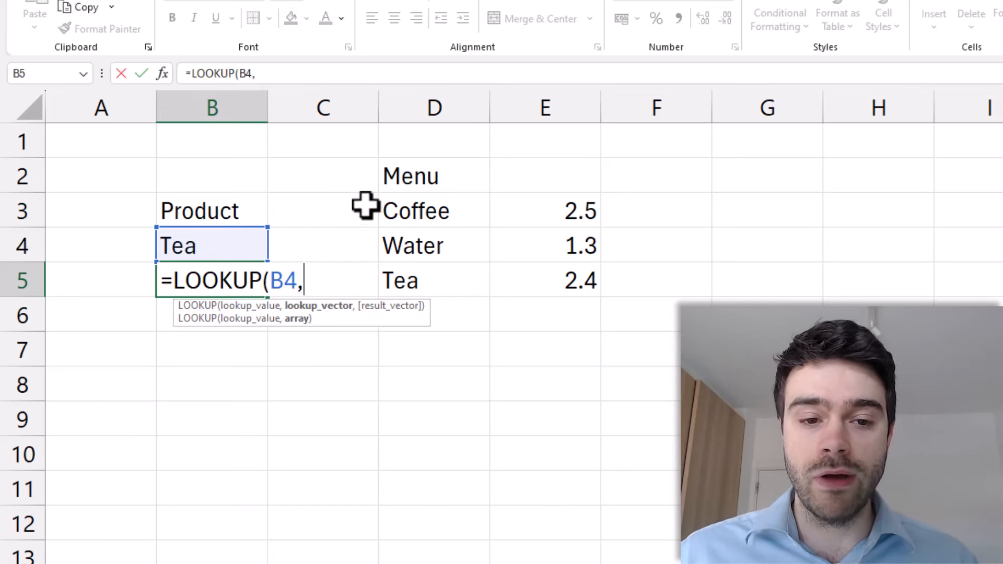
pyautogui.moveTo(413, 206); pyautogui.dragTo(432, 285)
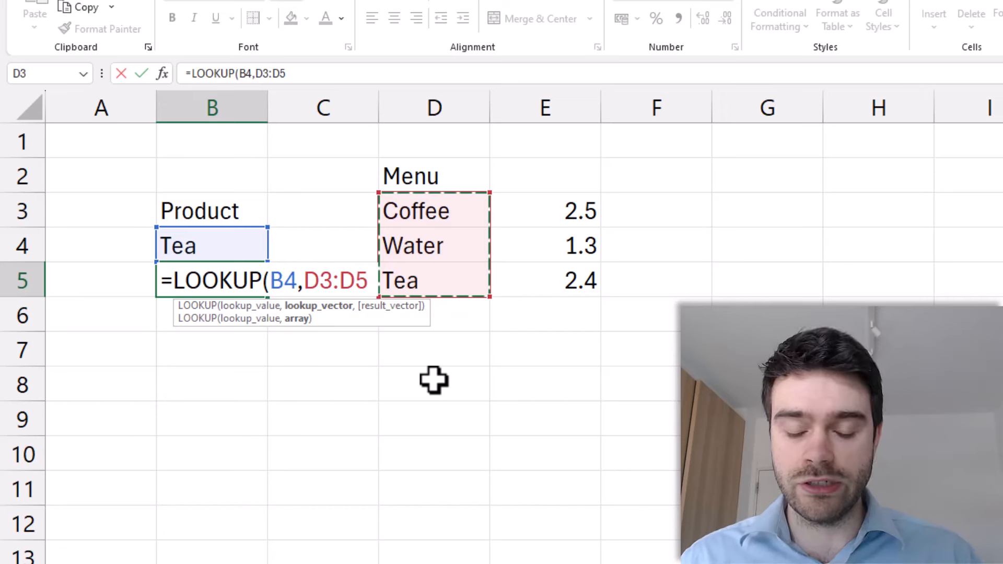
pyautogui.write(',')
pyautogui.moveTo(521, 210); pyautogui.dragTo(529, 281)
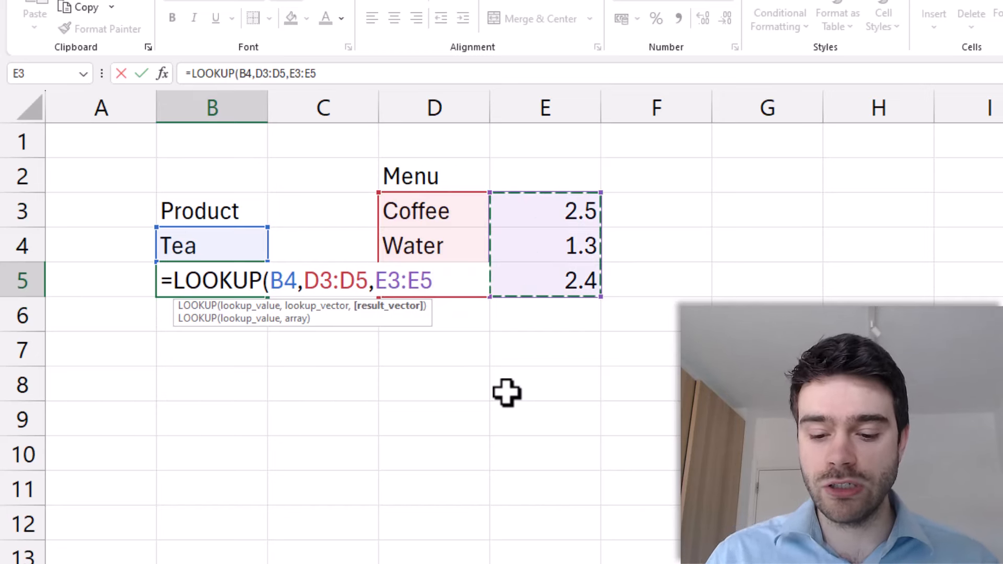
pyautogui.write(')')
pyautogui.press('Return')
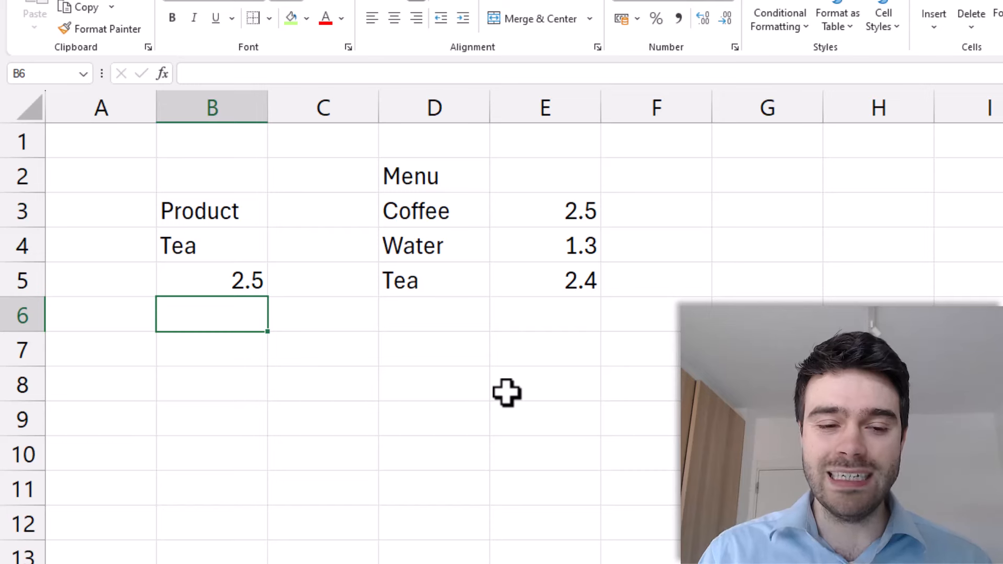
# Check the LOOKUP result in B5 against the Coffee and Tea rows of the menu
pyautogui.click(248, 278)
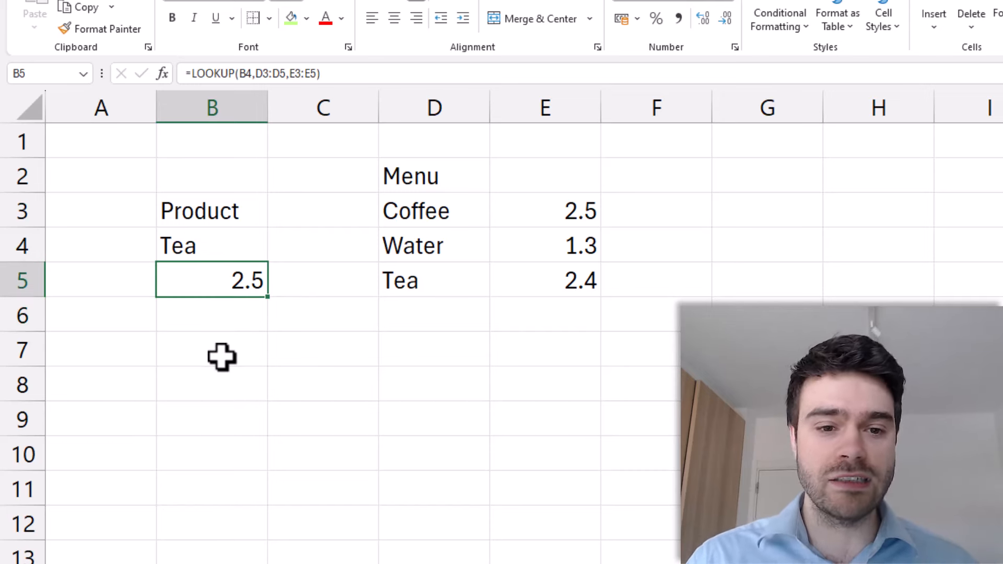
pyautogui.press('Return')
pyautogui.click(476, 220)
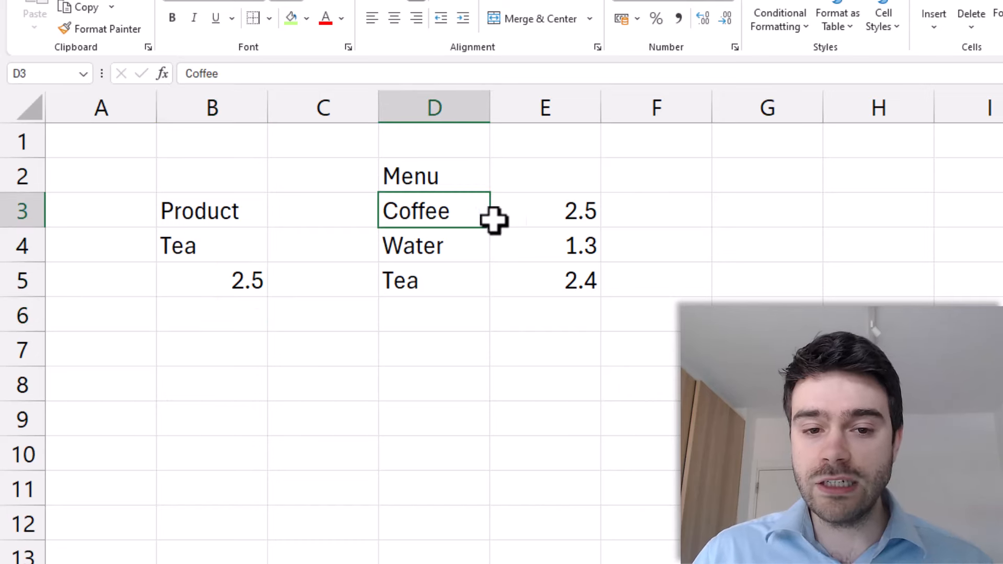
pyautogui.moveTo(493, 220); pyautogui.dragTo(571, 224)
pyautogui.moveTo(445, 282); pyautogui.dragTo(541, 309)
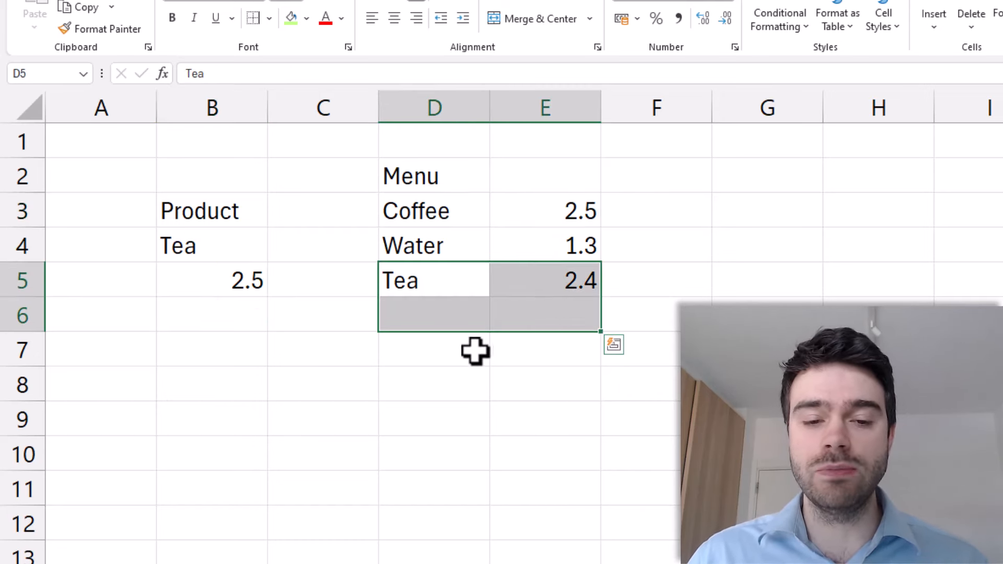
pyautogui.click(476, 351)
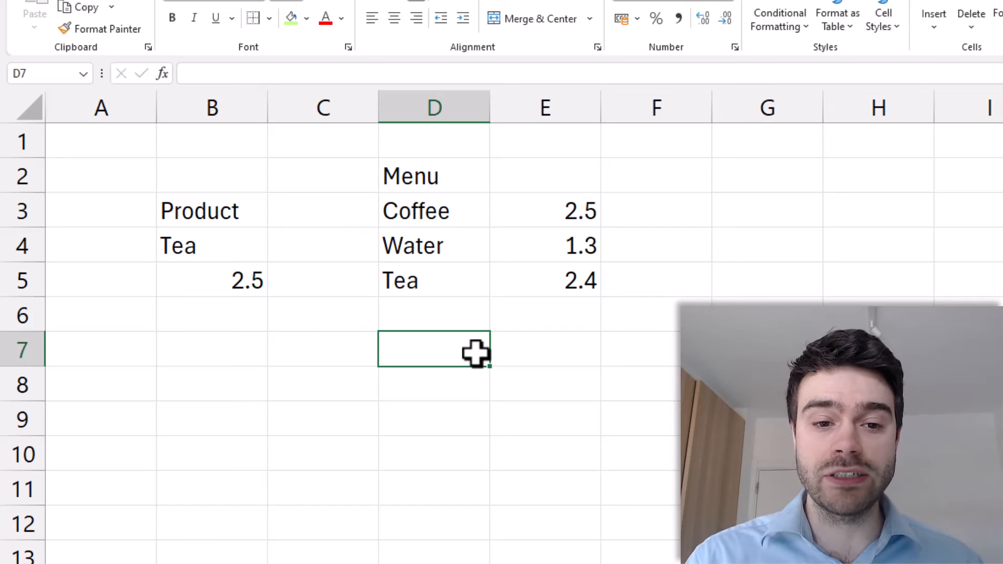
# Sort the menu products in D3:D5 with their prices alphabetically from A to Z
pyautogui.click(444, 280)
pyautogui.click(430, 224)
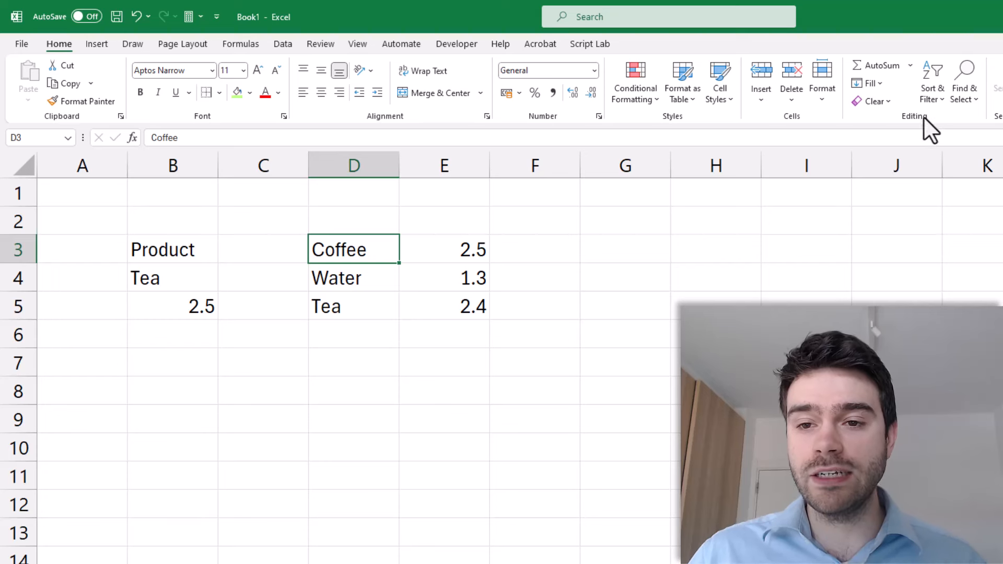
pyautogui.click(936, 99)
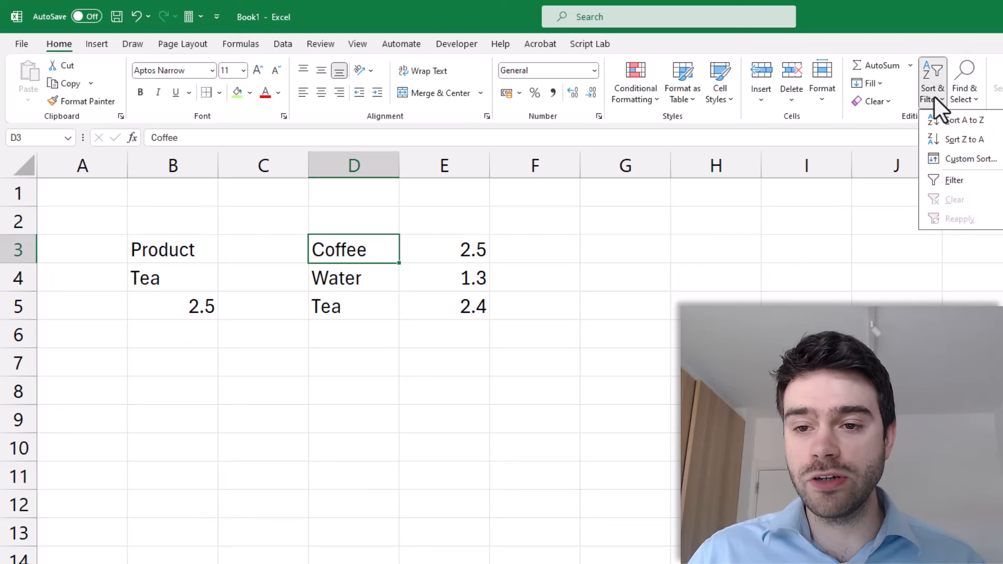
pyautogui.click(964, 120)
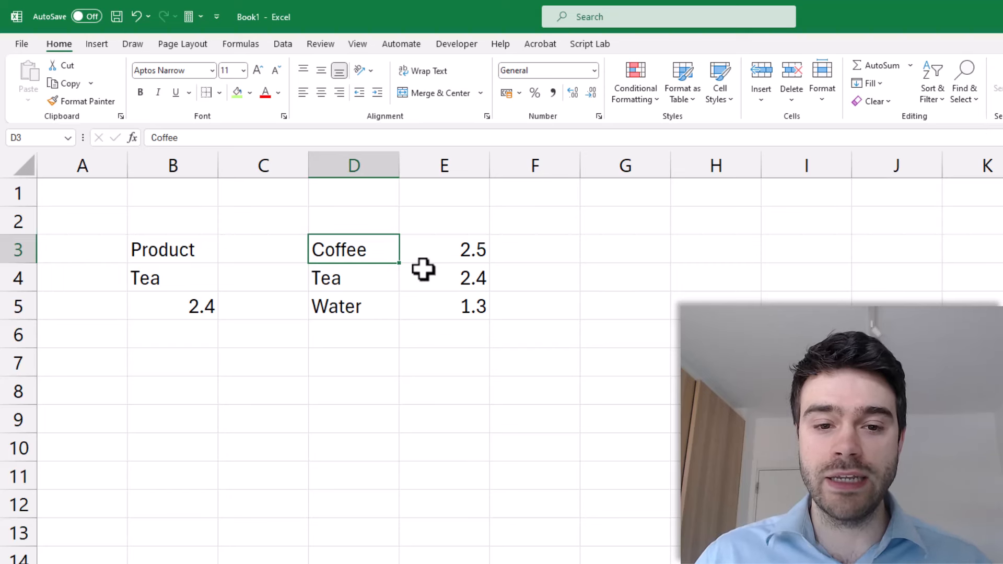
# Recheck the lookup in B5 and test it with Water and Coffee as the product in B4
pyautogui.click(182, 308)
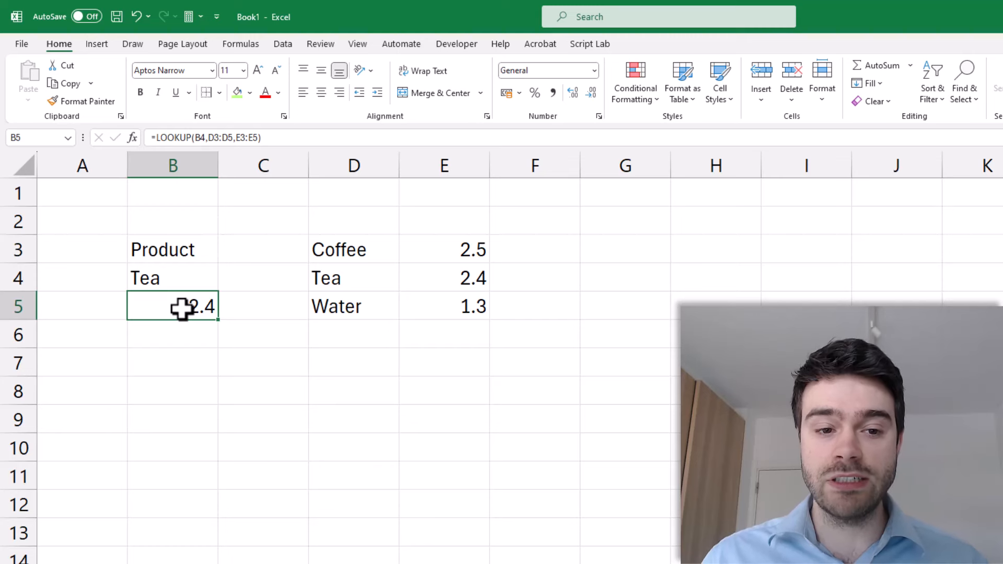
pyautogui.click(184, 284)
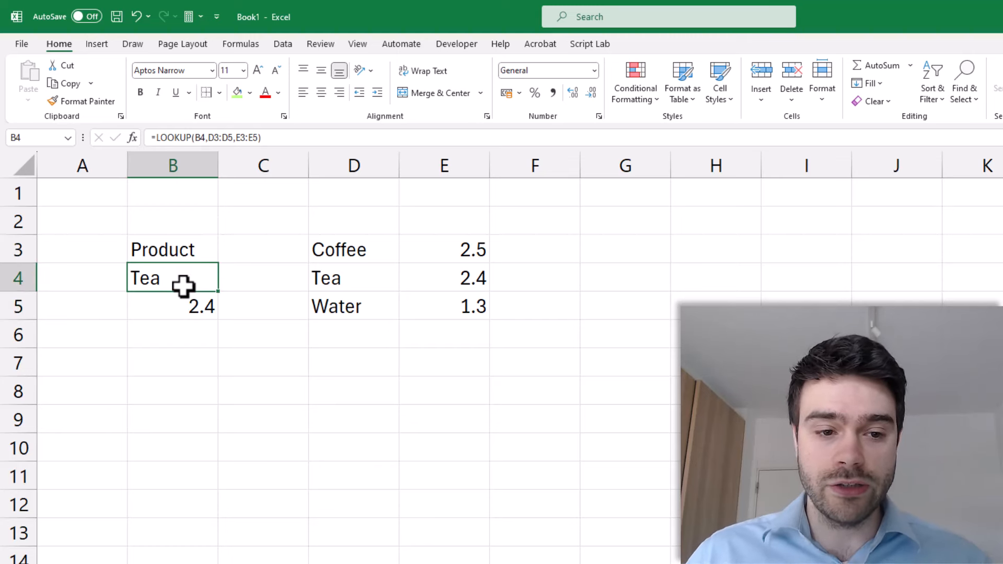
pyautogui.write('Water')
pyautogui.press('Return')
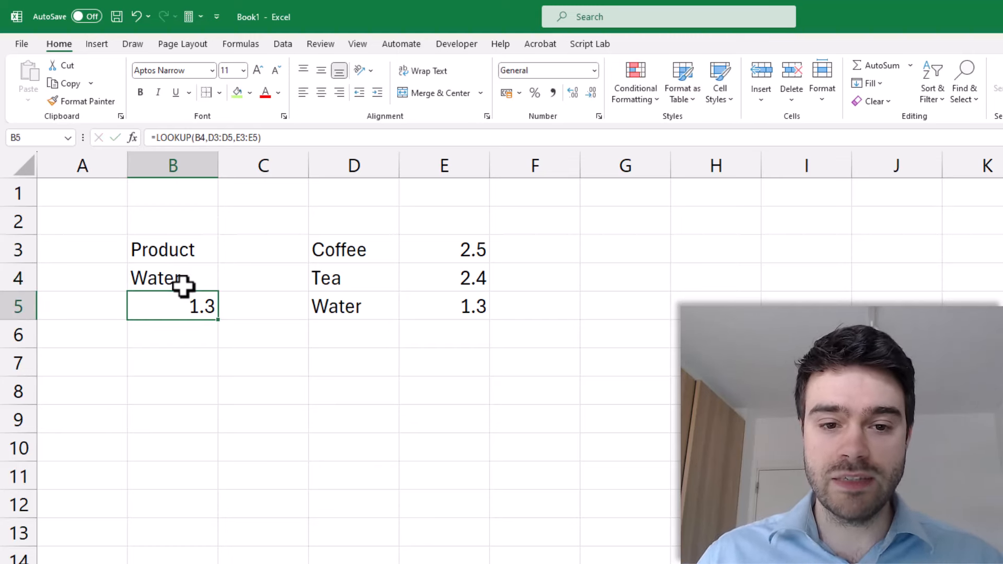
pyautogui.click(184, 284)
pyautogui.write('Coffee')
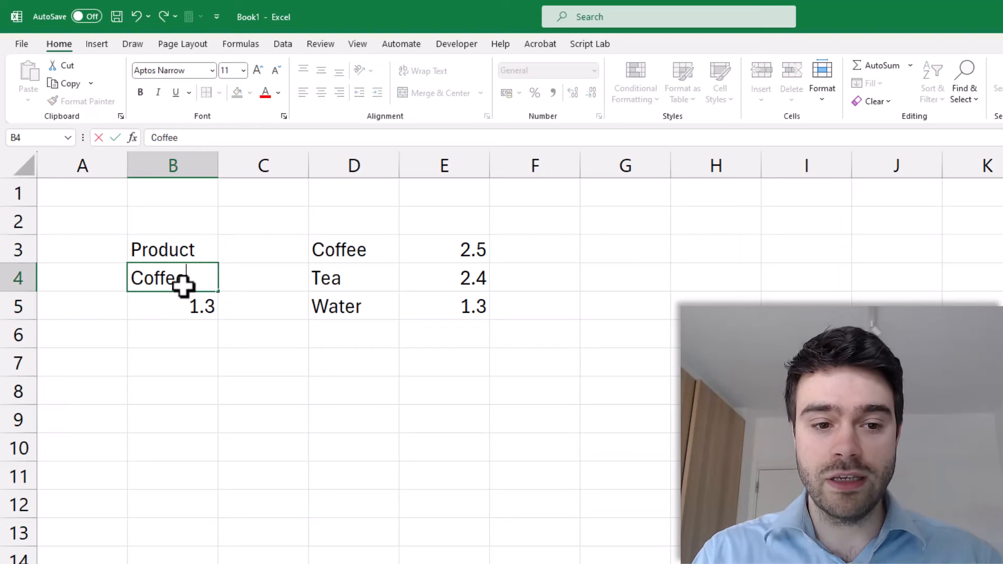
pyautogui.press('Return')
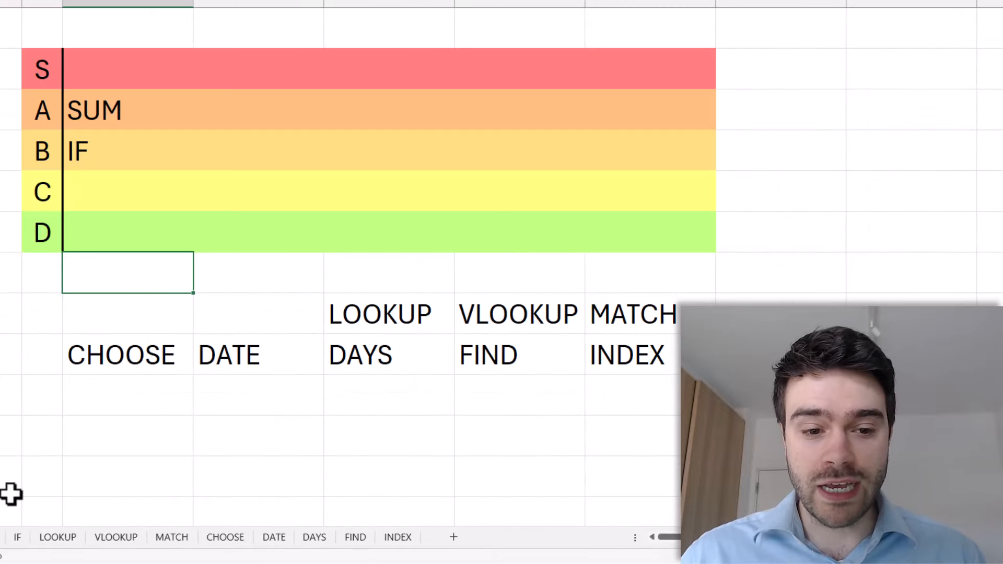
# Move LOOKUP from the list of unranked functions into the first cell of the C tier
pyautogui.click(364, 320)
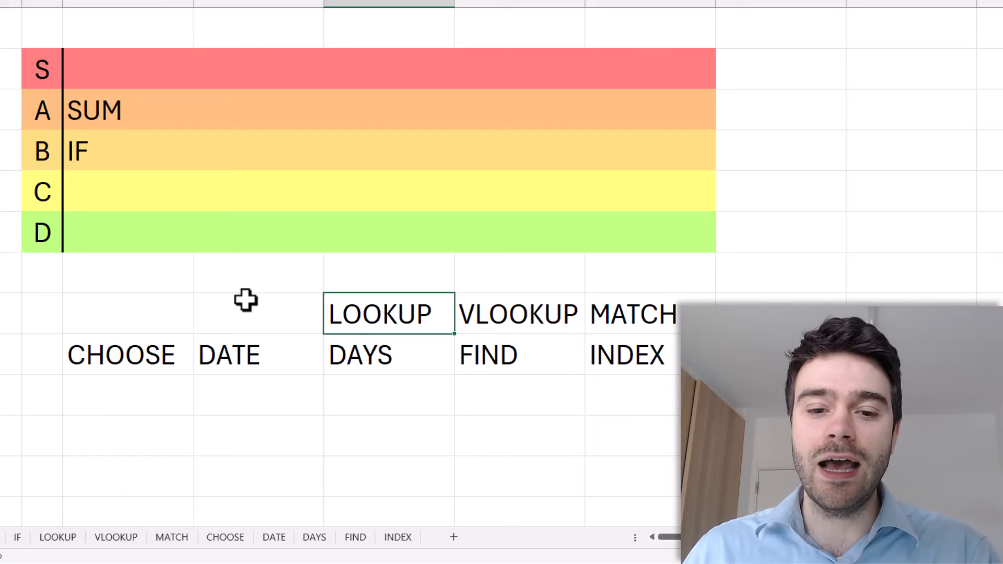
pyautogui.press('Delete')
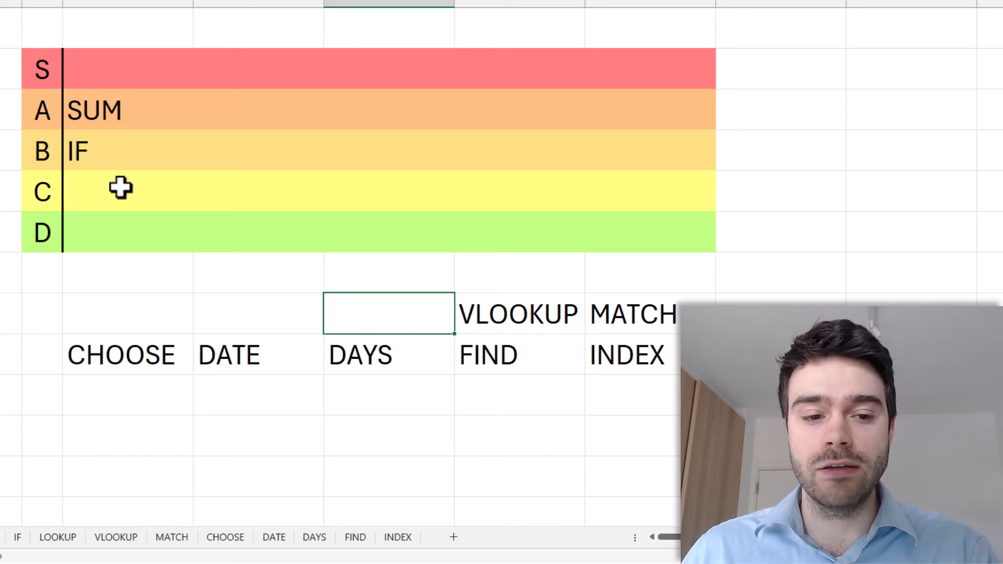
pyautogui.click(121, 189)
pyautogui.write('Loo')
pyautogui.press('BackSpace')
pyautogui.press('BackSpace')
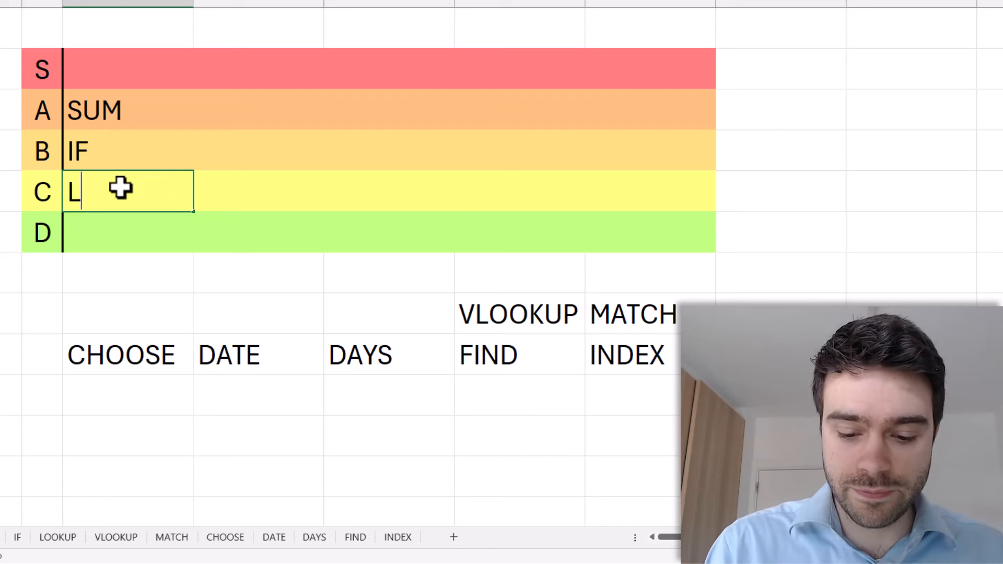
pyautogui.write('OOKUP')
pyautogui.click(164, 264)
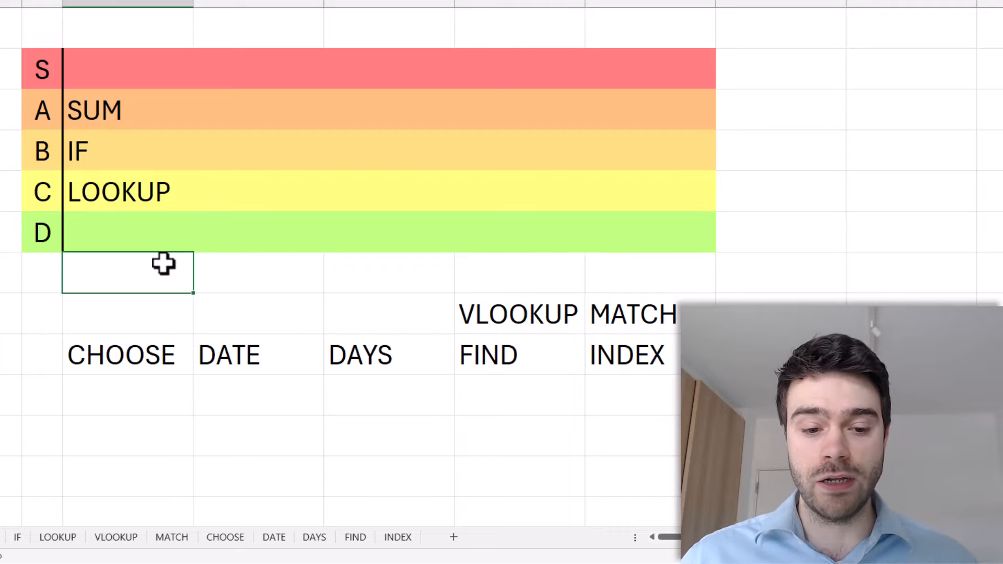
# Open the VLOOKUP sheet and review the names and sales in B3:C7 and the commission thresholds in F3:G6
pyautogui.click(141, 537)
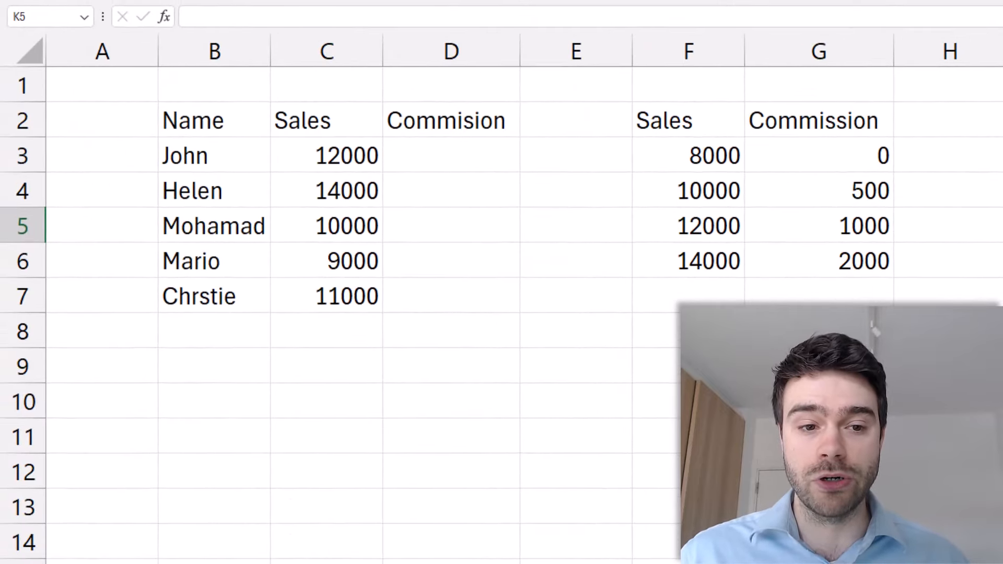
pyautogui.click(657, 371)
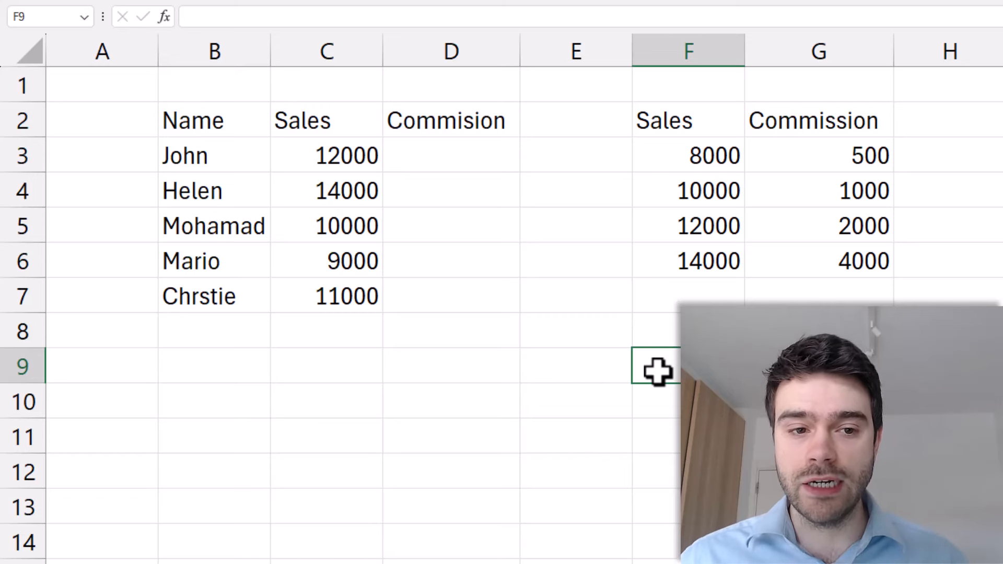
pyautogui.moveTo(201, 166); pyautogui.dragTo(217, 297)
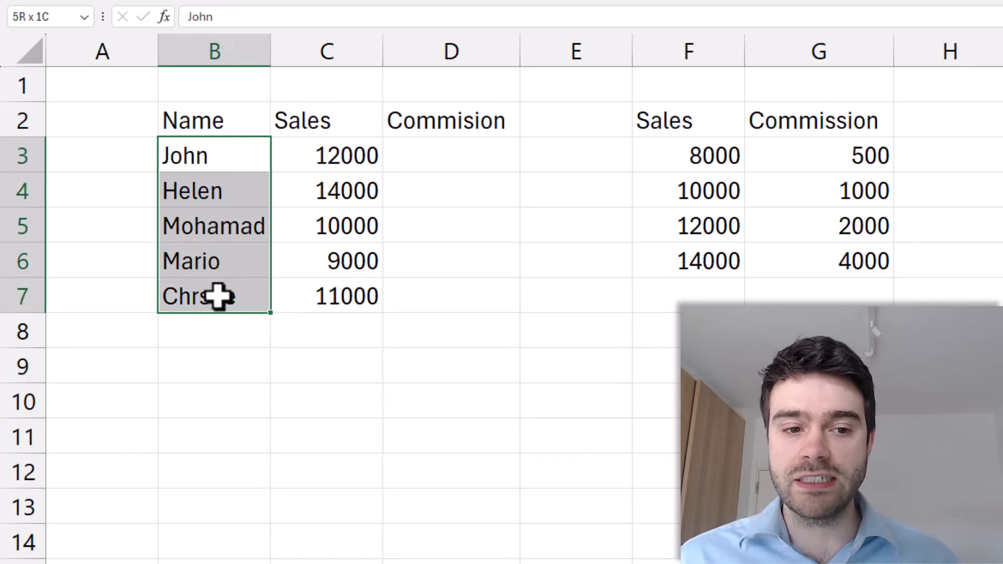
pyautogui.moveTo(289, 161); pyautogui.dragTo(291, 277)
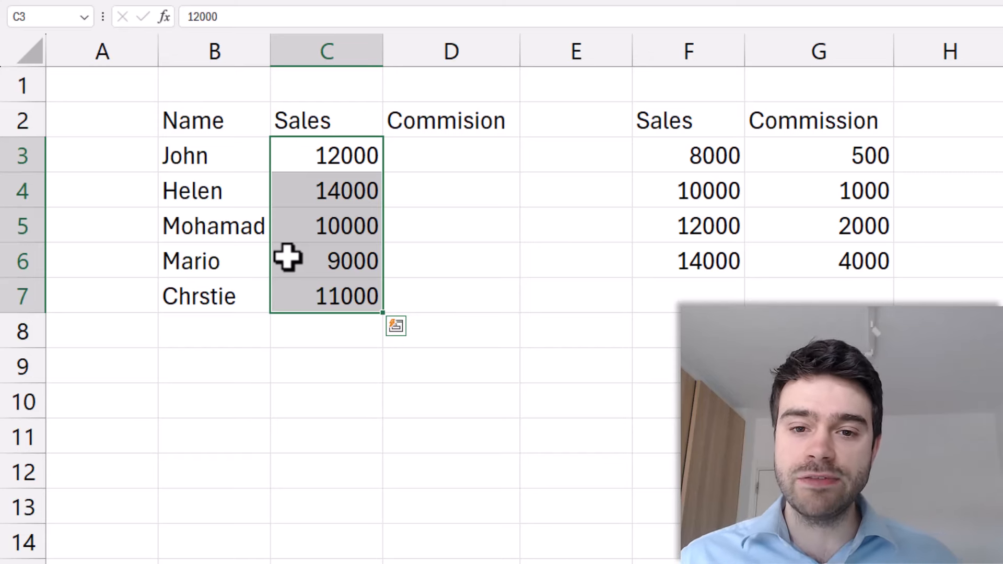
pyautogui.click(748, 235)
pyautogui.moveTo(719, 168); pyautogui.dragTo(713, 260)
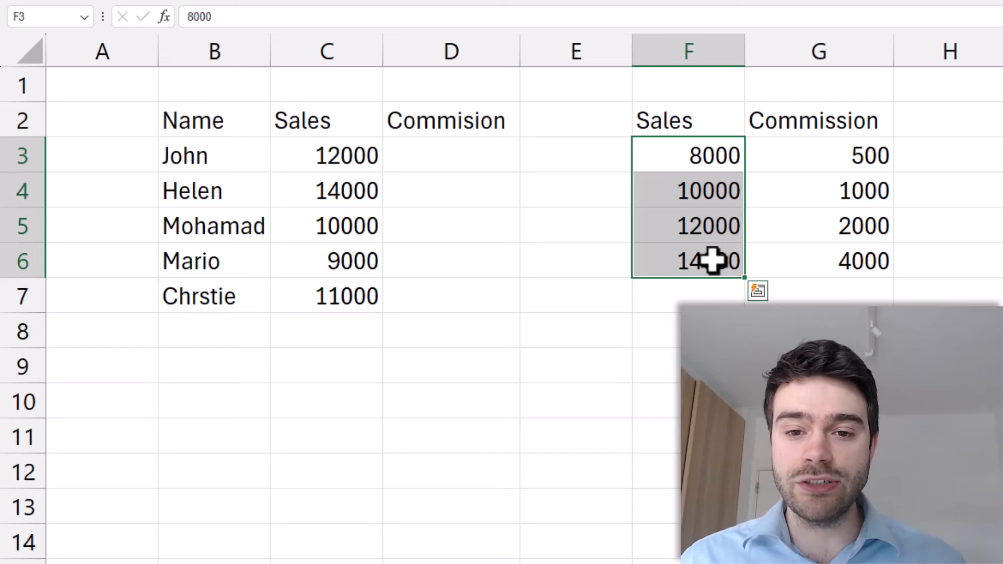
pyautogui.click(824, 155)
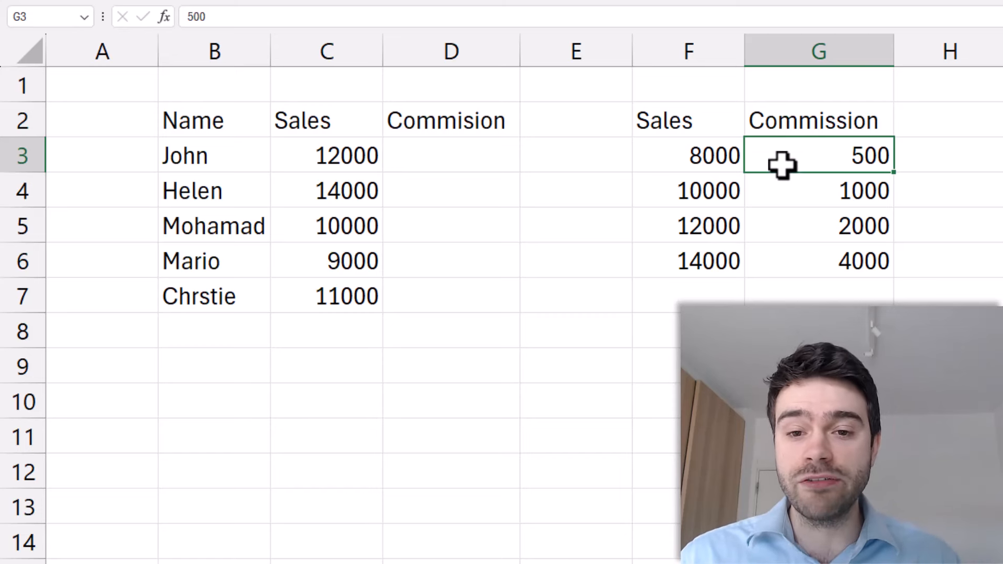
pyautogui.click(721, 253)
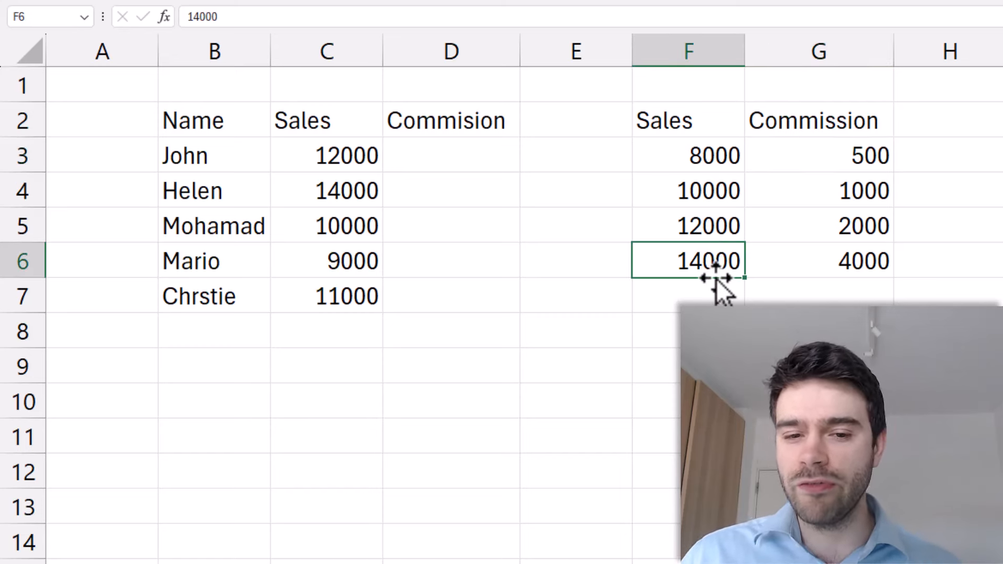
pyautogui.click(755, 270)
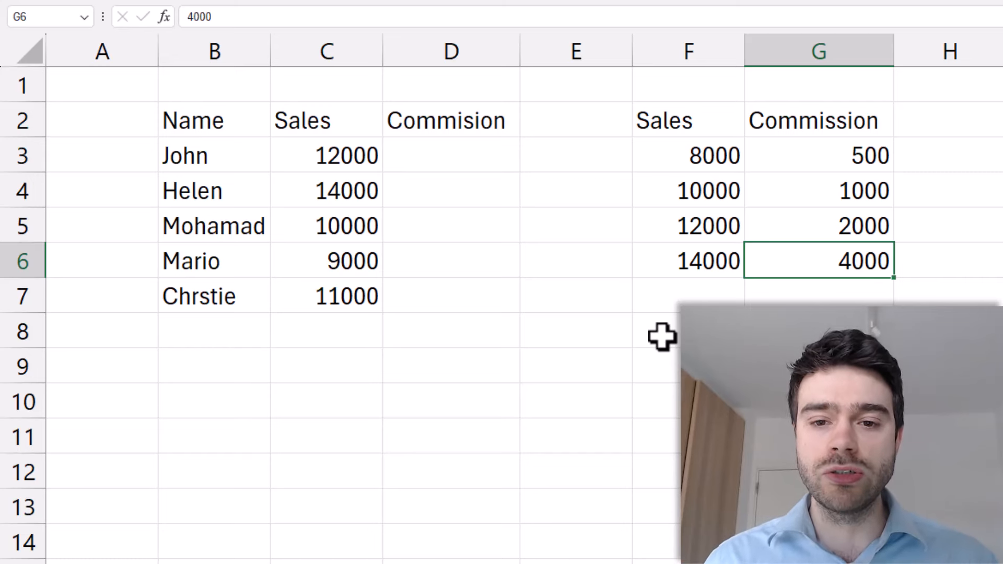
# Enter =VLOOKUP(C3,F3:G6,2) in D3 to look up the first person's commission in the sales threshold table
pyautogui.moveTo(691, 119); pyautogui.dragTo(779, 255)
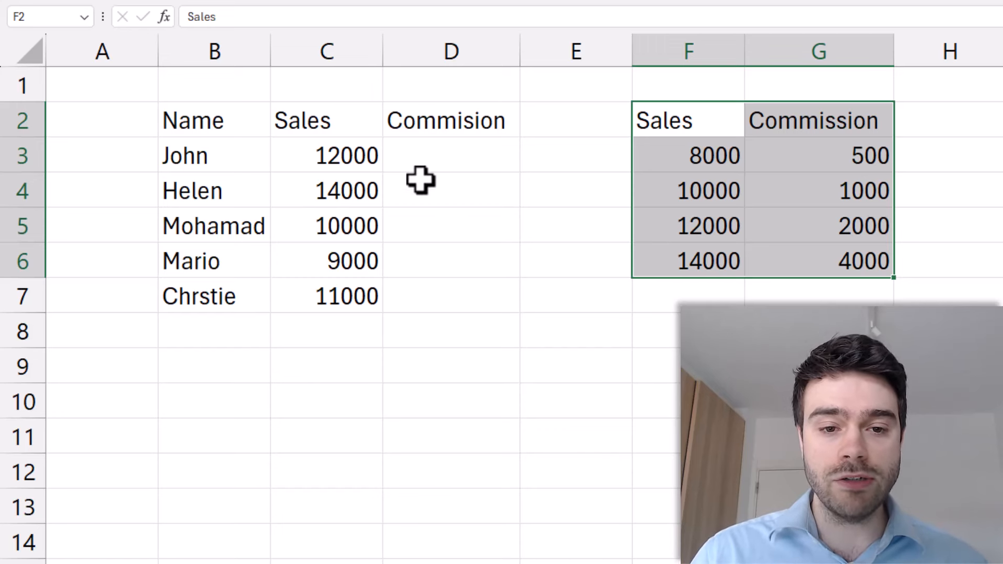
pyautogui.click(424, 159)
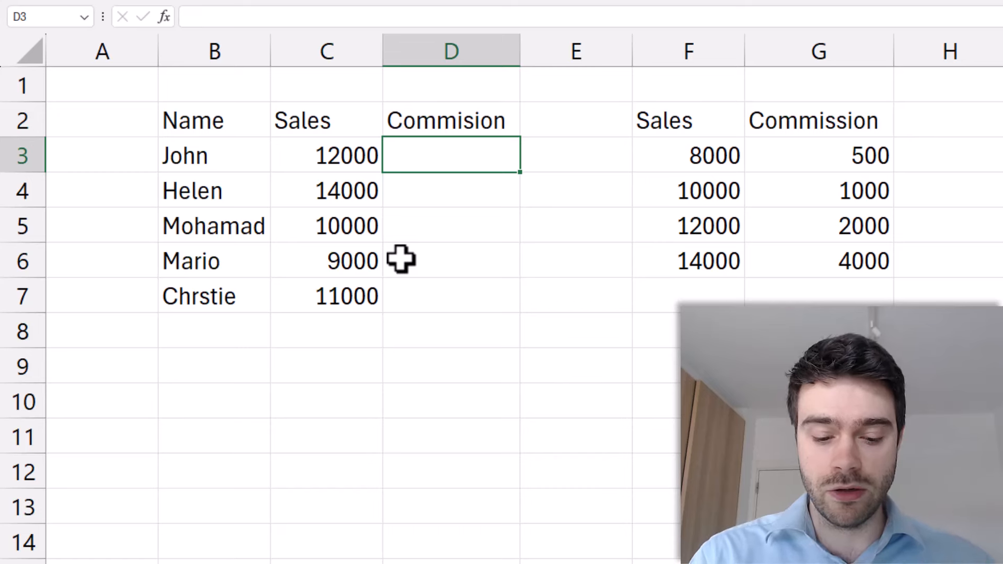
pyautogui.write('=VLOOKUP')
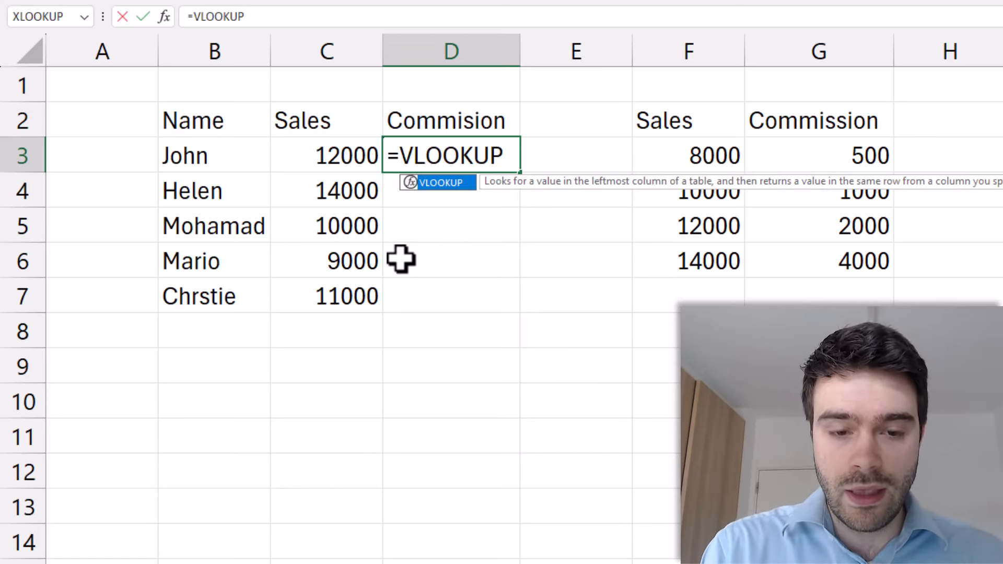
pyautogui.write('(')
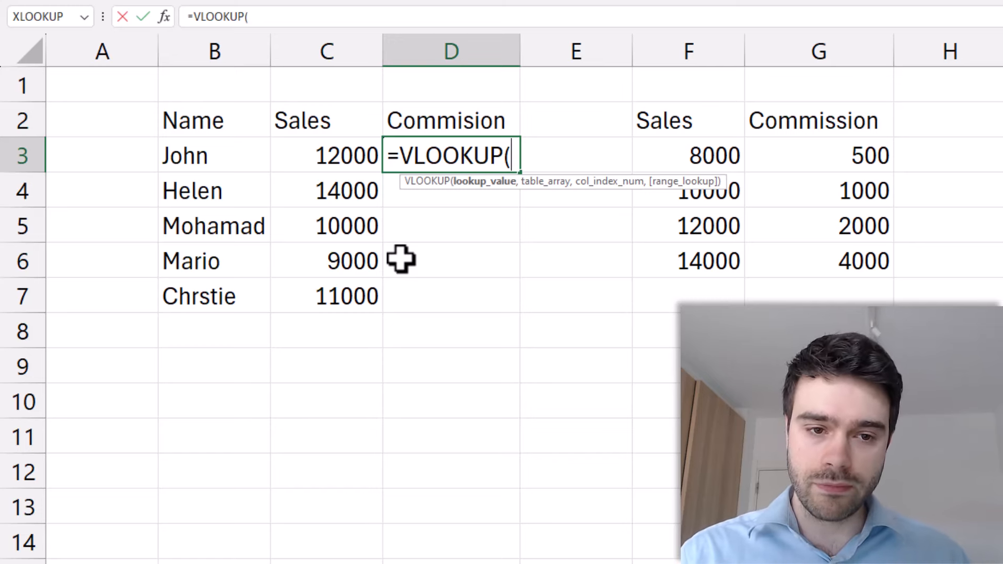
pyautogui.click(347, 155)
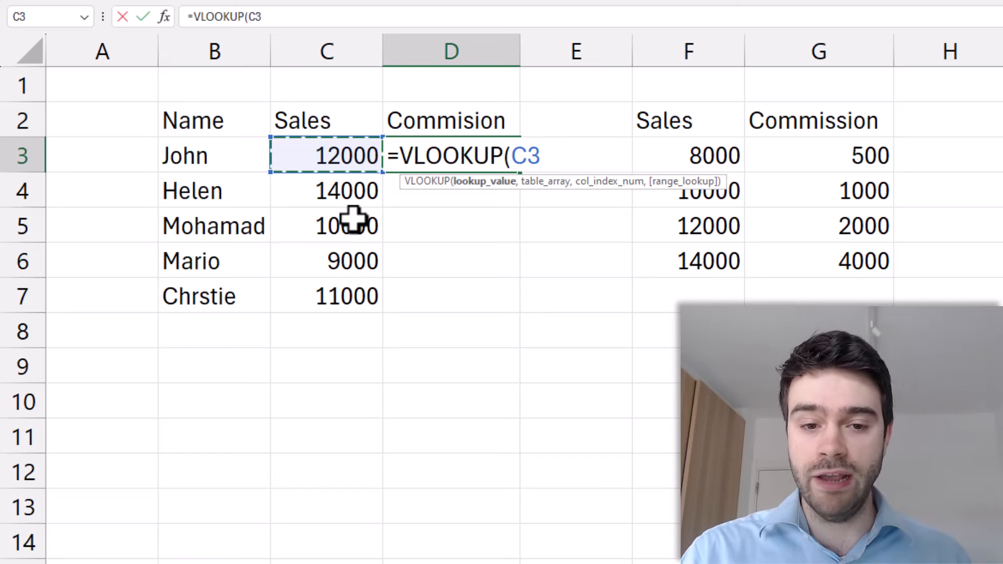
pyautogui.write(',')
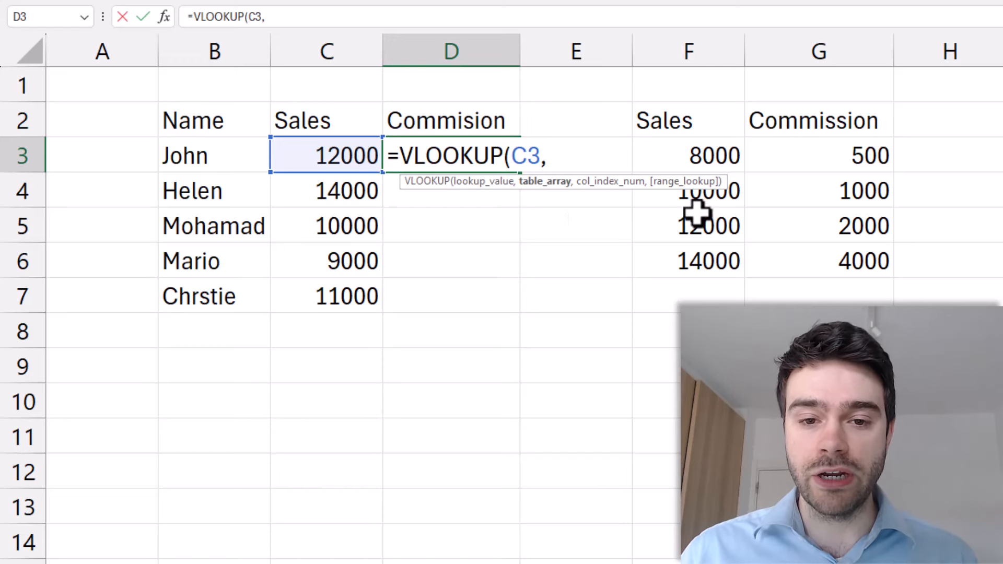
pyautogui.moveTo(666, 150); pyautogui.dragTo(831, 262)
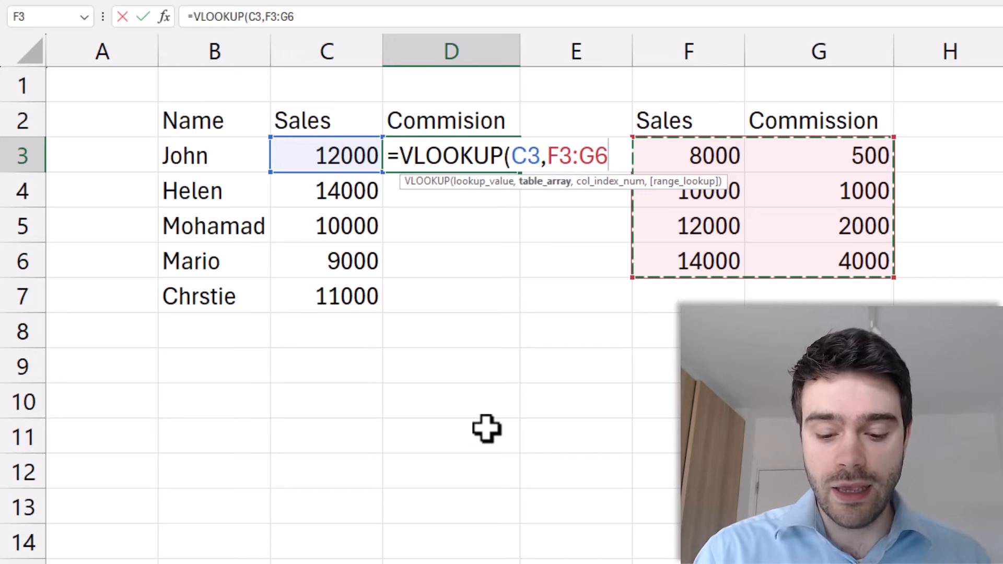
pyautogui.write(',')
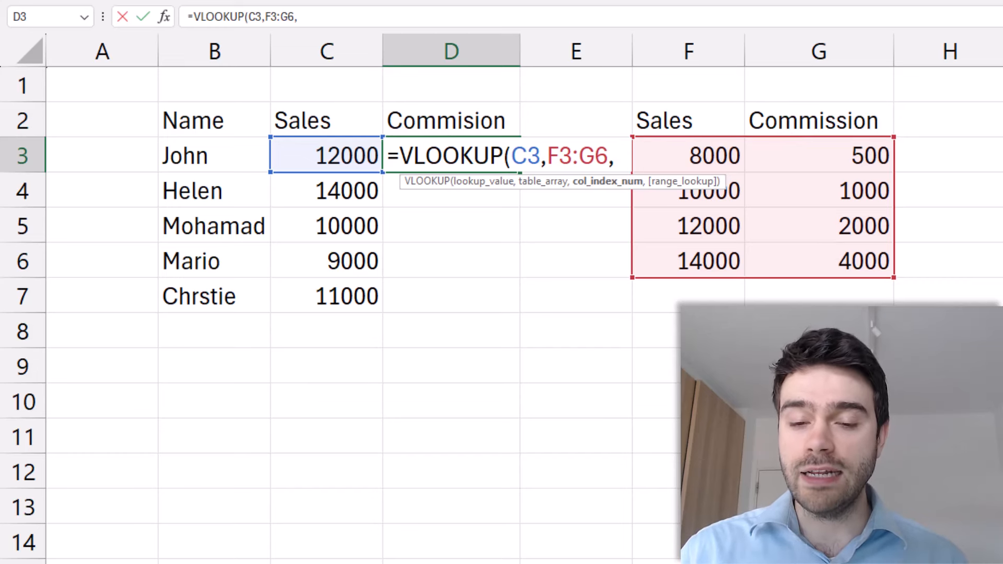
pyautogui.write('2')
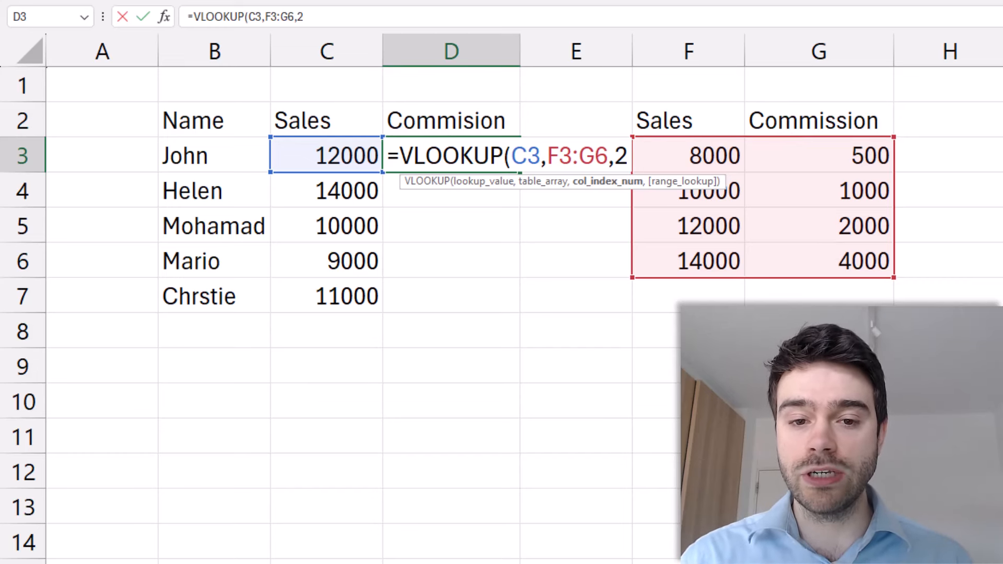
pyautogui.write(')')
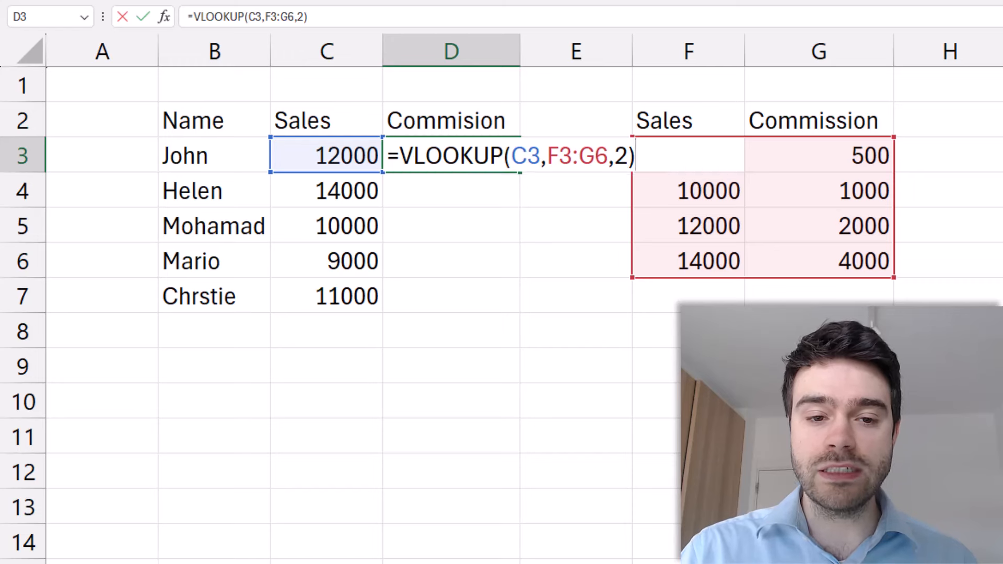
pyautogui.press('Return')
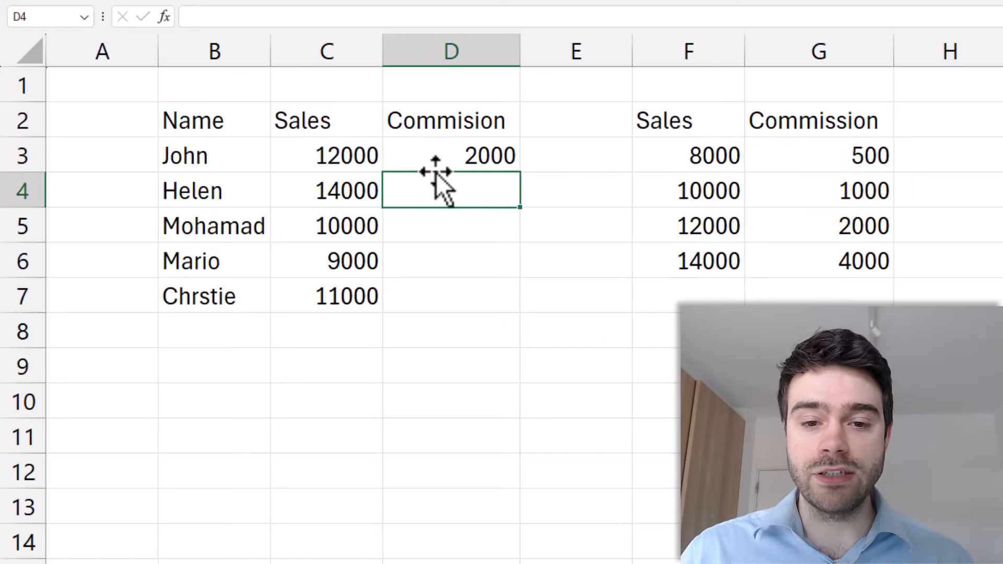
# Check the D3 commission against the matching threshold row, and copy the D3 formula down through D7
pyautogui.click(350, 149)
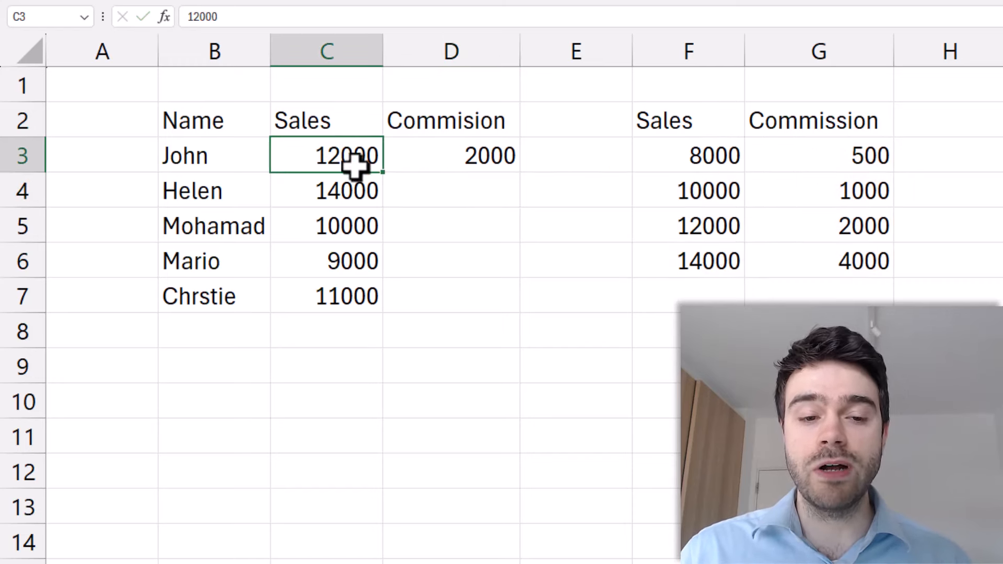
pyautogui.moveTo(727, 228); pyautogui.dragTo(802, 232)
pyautogui.click(473, 167)
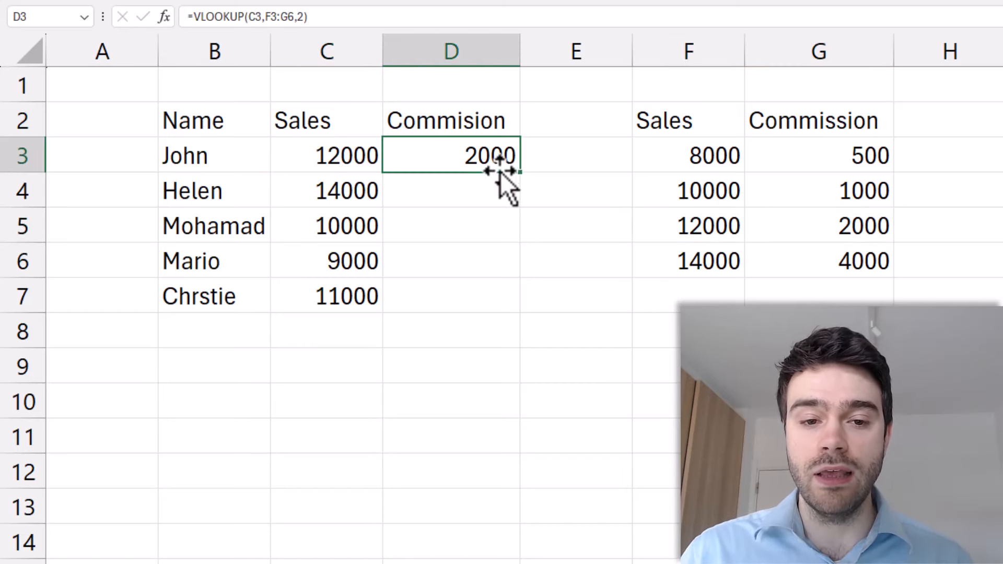
pyautogui.moveTo(521, 190); pyautogui.dragTo(518, 306)
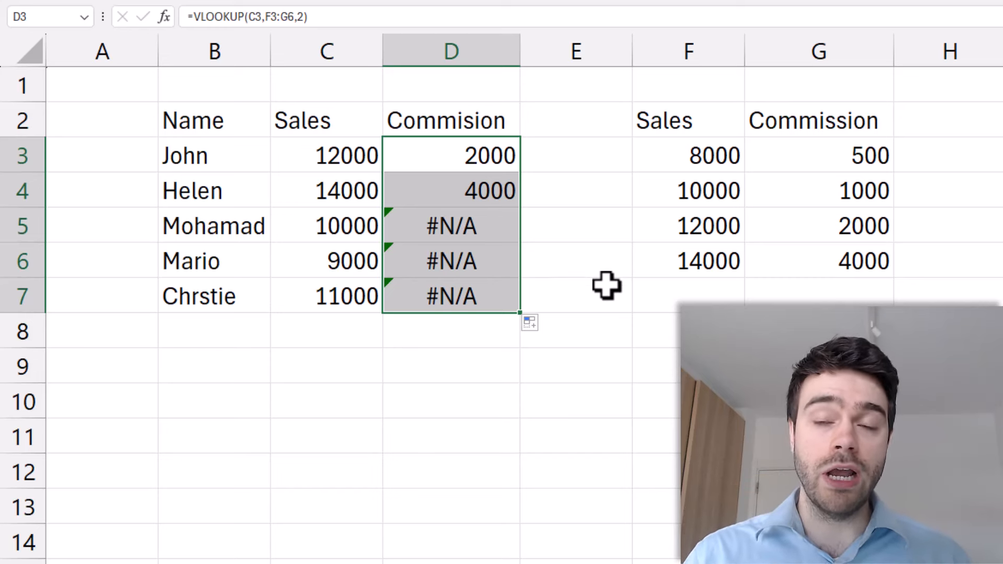
# Inspect the cell references used by the copied VLOOKUP formula in D6
pyautogui.click(490, 269)
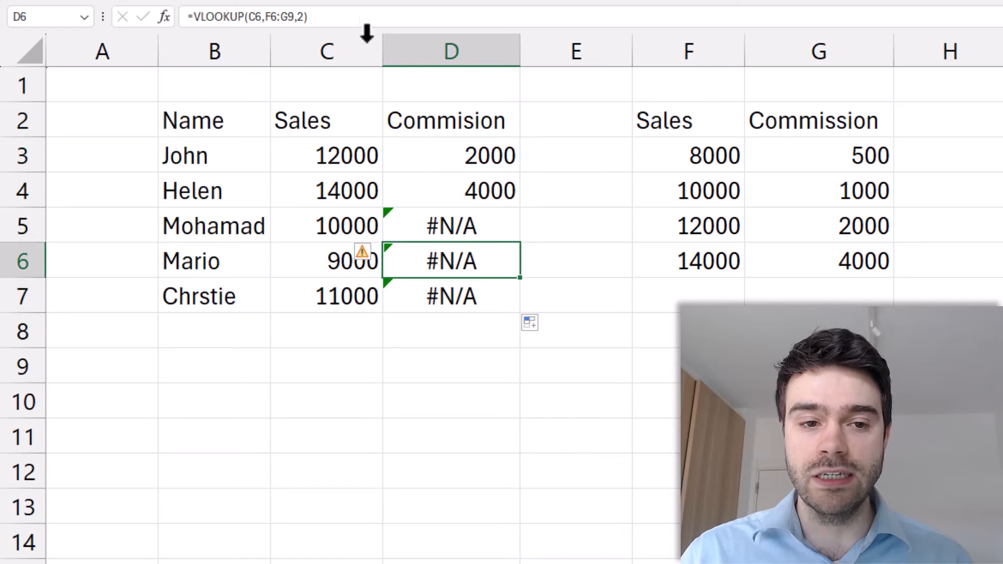
pyautogui.click(361, 17)
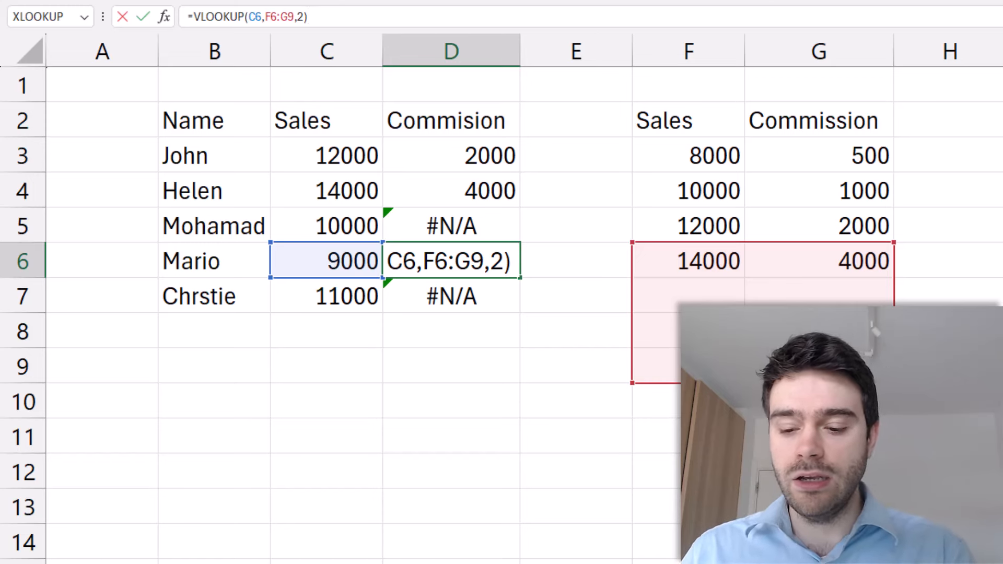
pyautogui.press('Return')
# Make the table range in the D3 formula absolute, giving =VLOOKUP(C3,$F$3:$G$6,2)
pyautogui.click(485, 168)
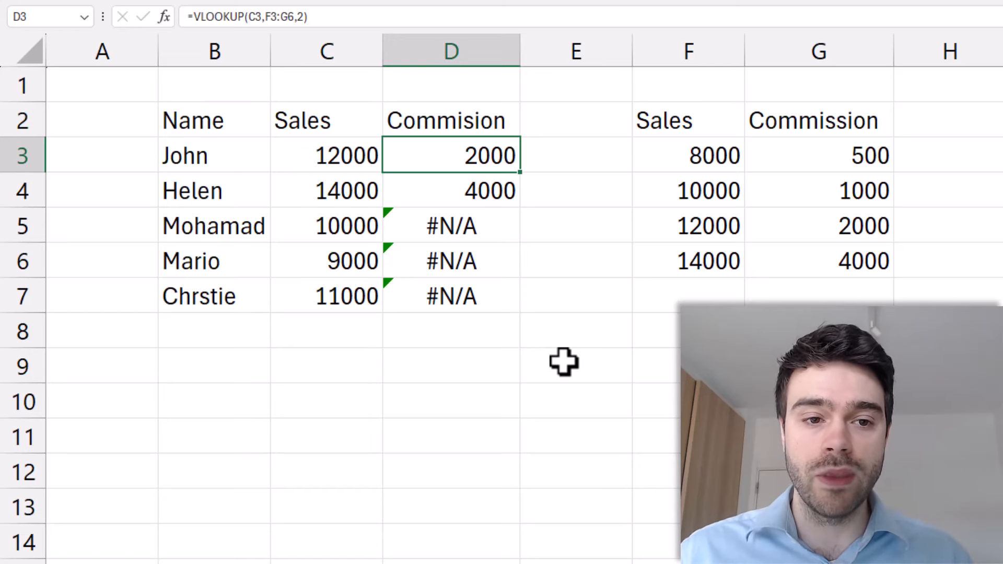
pyautogui.click(273, 16)
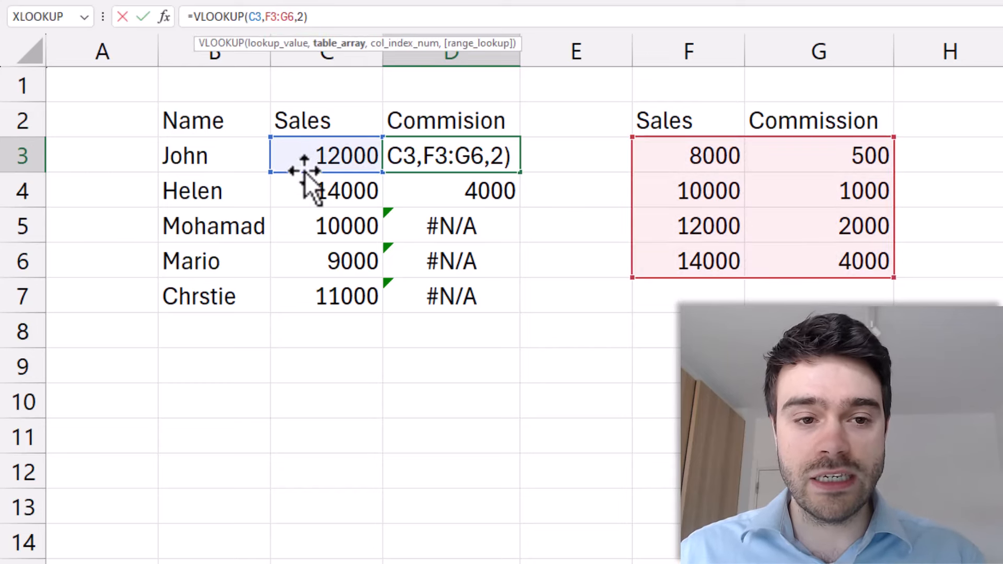
pyautogui.press('F4')
pyautogui.click(302, 16)
pyautogui.press('F4')
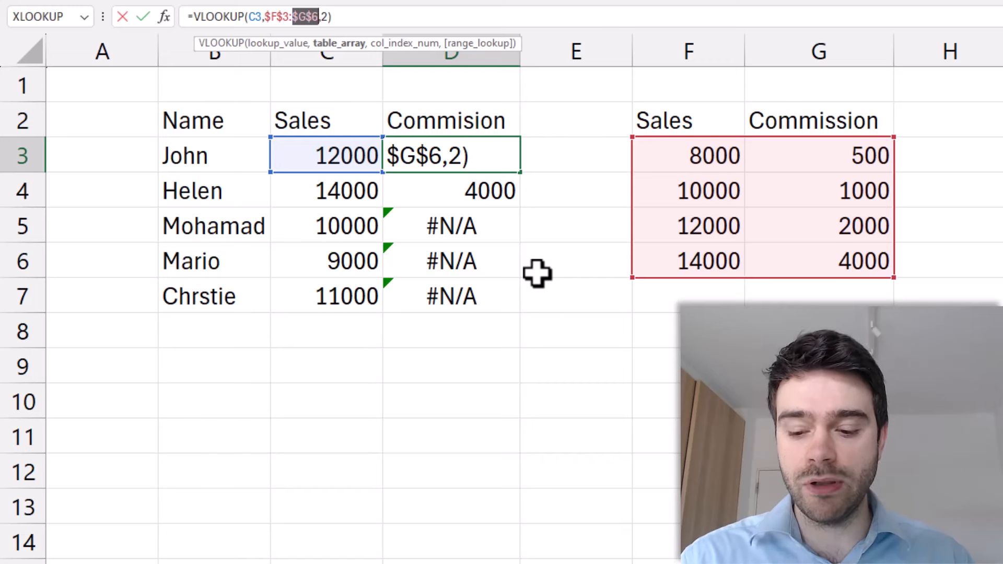
pyautogui.press('Return')
# Fill the corrected D3 formula down through D7 and check the commission in D7 against the sales in C7
pyautogui.click(510, 146)
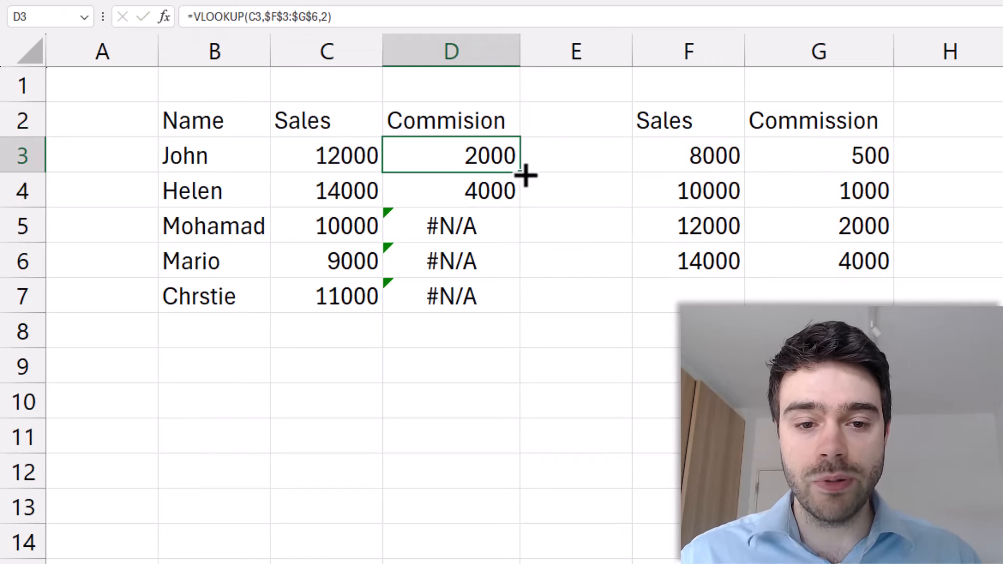
pyautogui.doubleClick(524, 175)
pyautogui.click(596, 330)
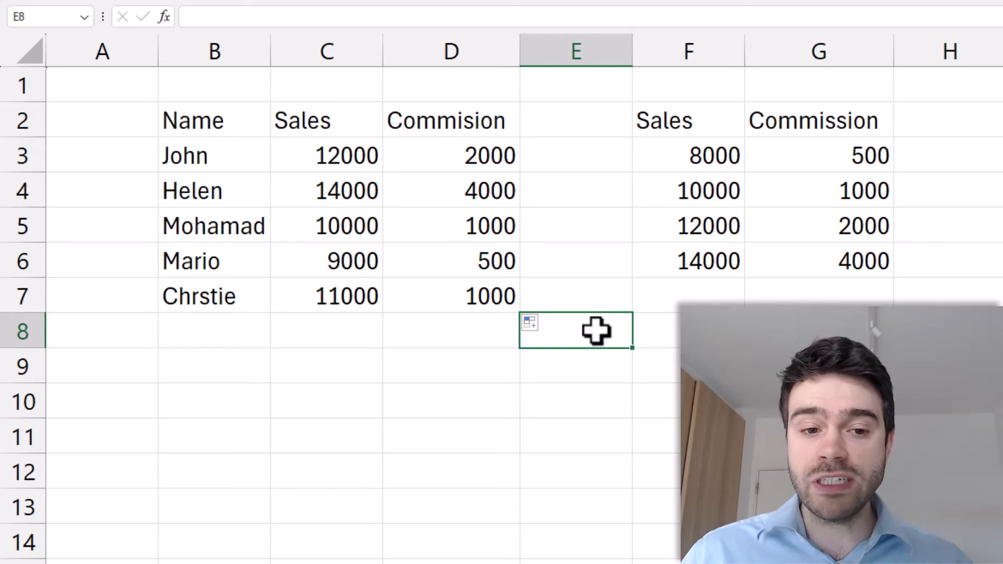
pyautogui.click(317, 298)
pyautogui.click(443, 295)
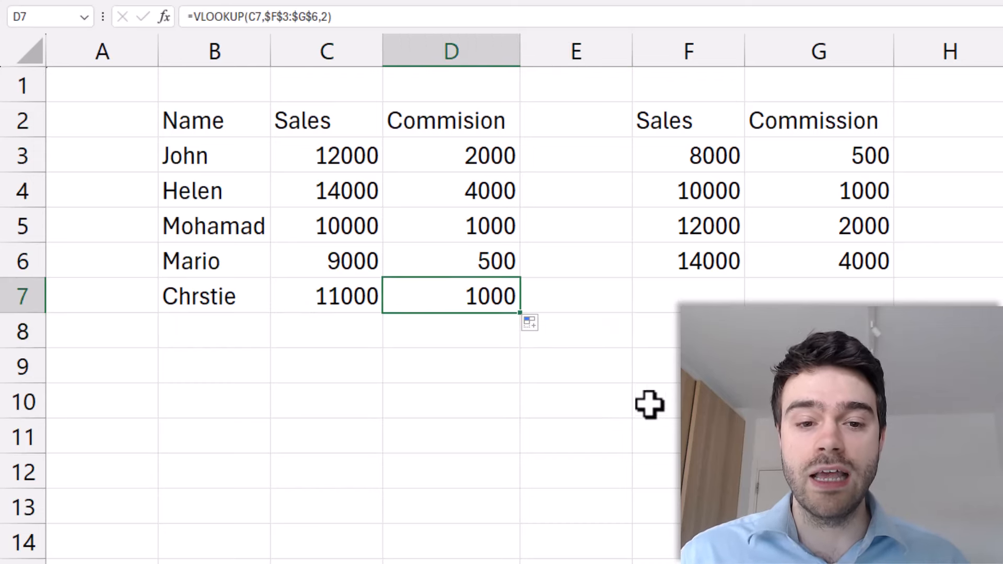
pyautogui.click(666, 362)
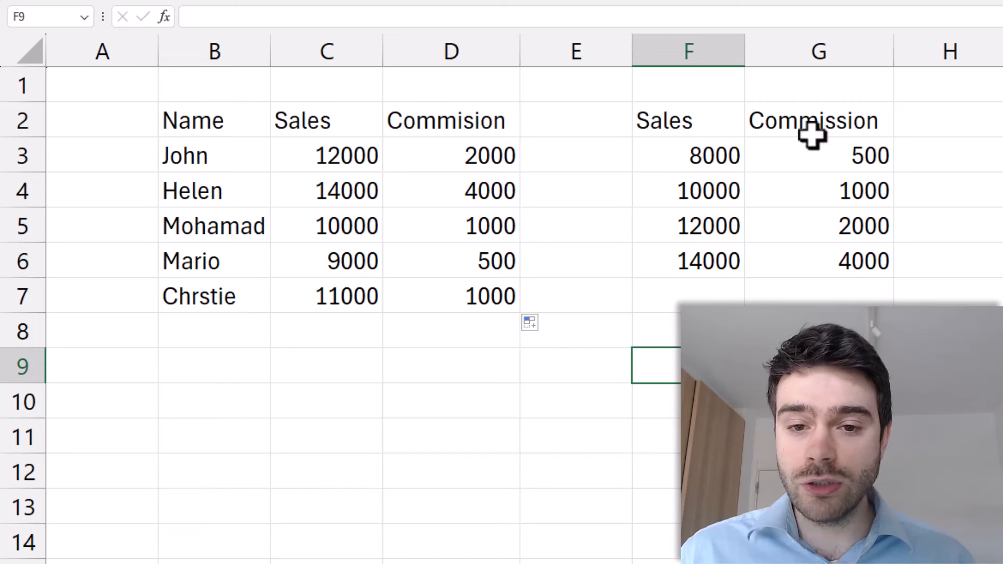
# Try moving the Sales threshold column from F2:F6 to H2:H6, on the other side of the Commission column
pyautogui.moveTo(811, 134); pyautogui.dragTo(820, 235)
pyautogui.moveTo(706, 118); pyautogui.dragTo(946, 269)
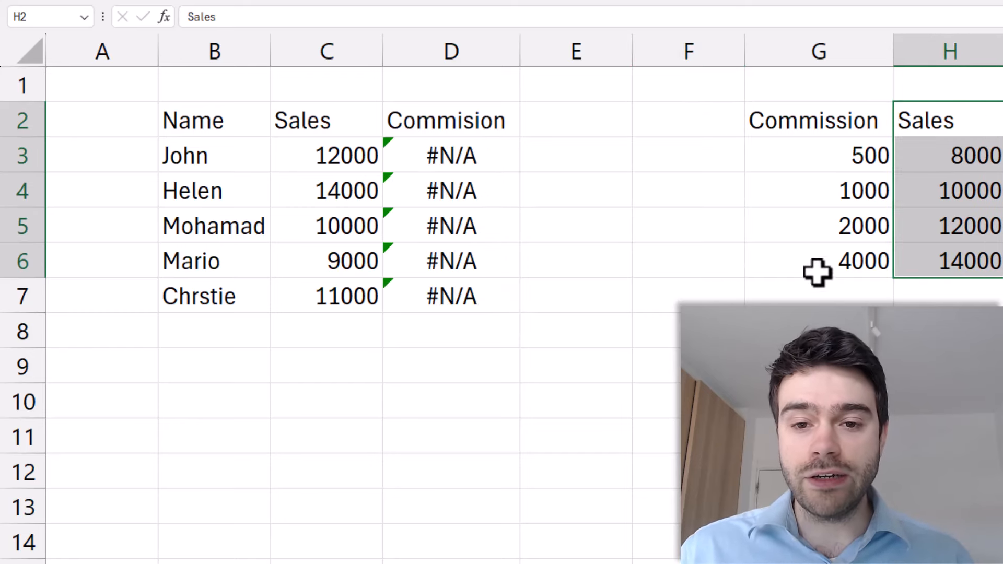
# Examine the swapped Commission and Sales columns in G3:H6, and undo the Sales column move
pyautogui.click(818, 328)
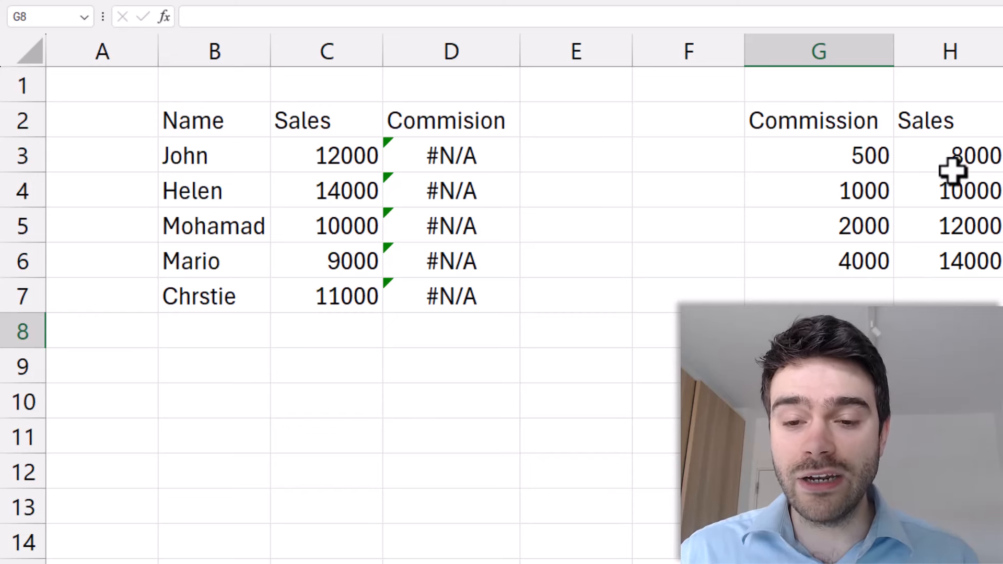
pyautogui.click(941, 159)
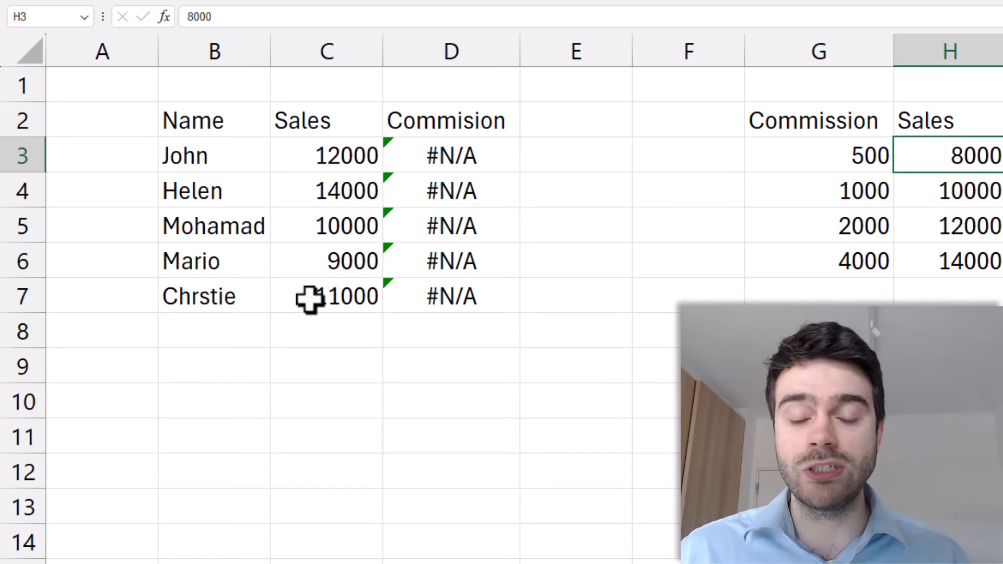
pyautogui.moveTo(844, 159); pyautogui.dragTo(838, 262)
pyautogui.moveTo(949, 158); pyautogui.dragTo(906, 254)
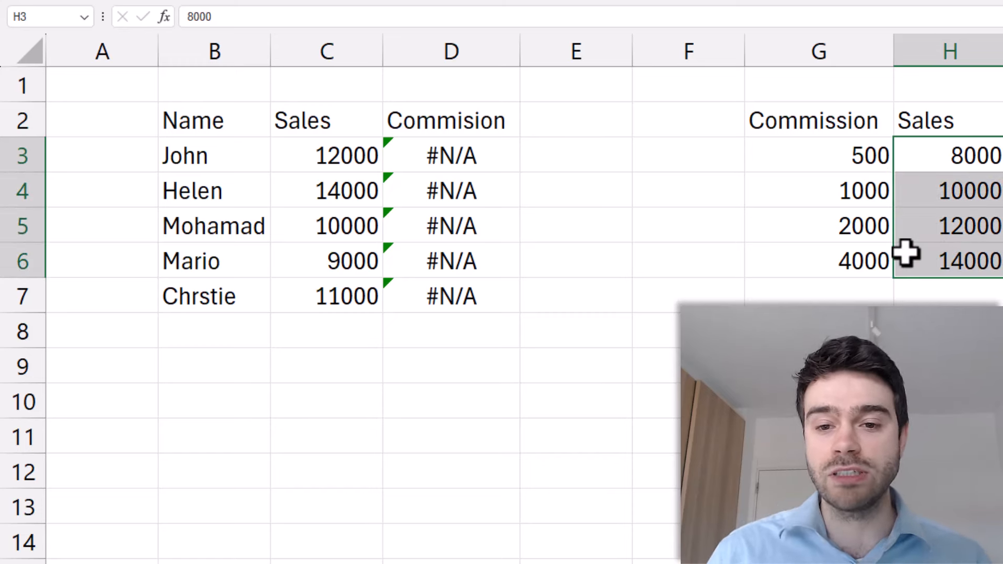
pyautogui.click(849, 189)
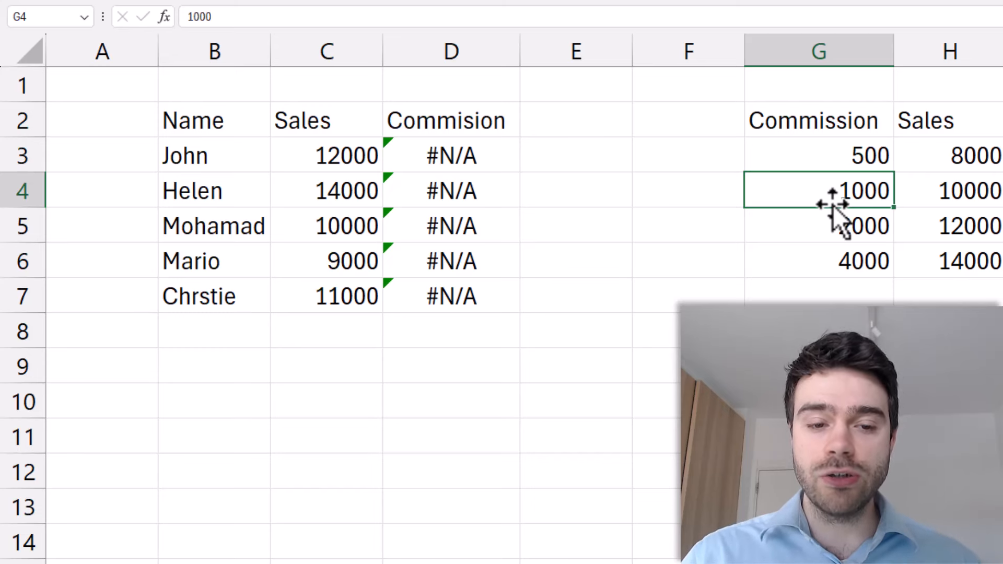
pyautogui.hotkey('ctrl', 'z')
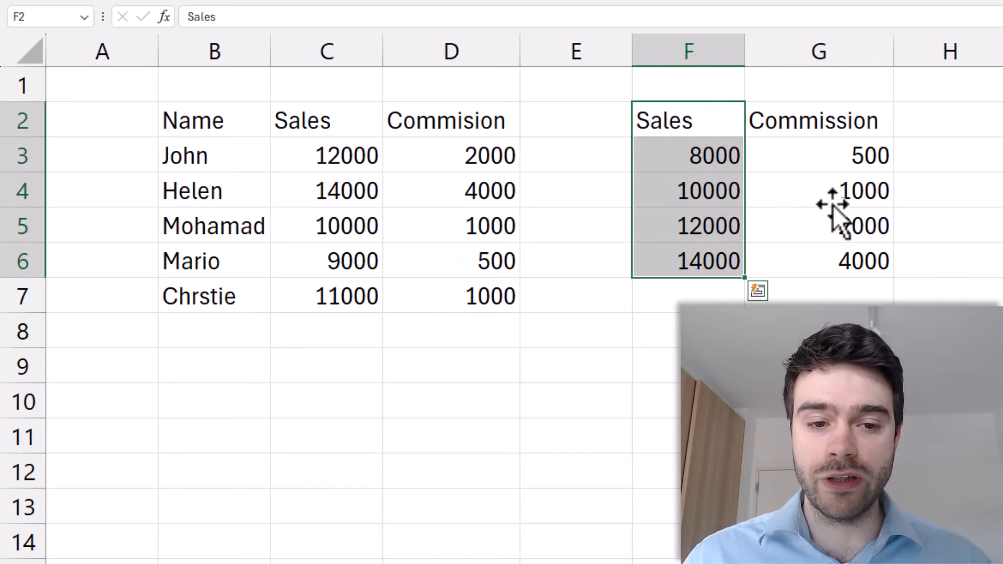
# Compare the sales in C6 and C7 with the thresholds in F3:F6 to examine how VLOOKUP's approximate match picks commissions
pyautogui.click(549, 144)
pyautogui.click(324, 267)
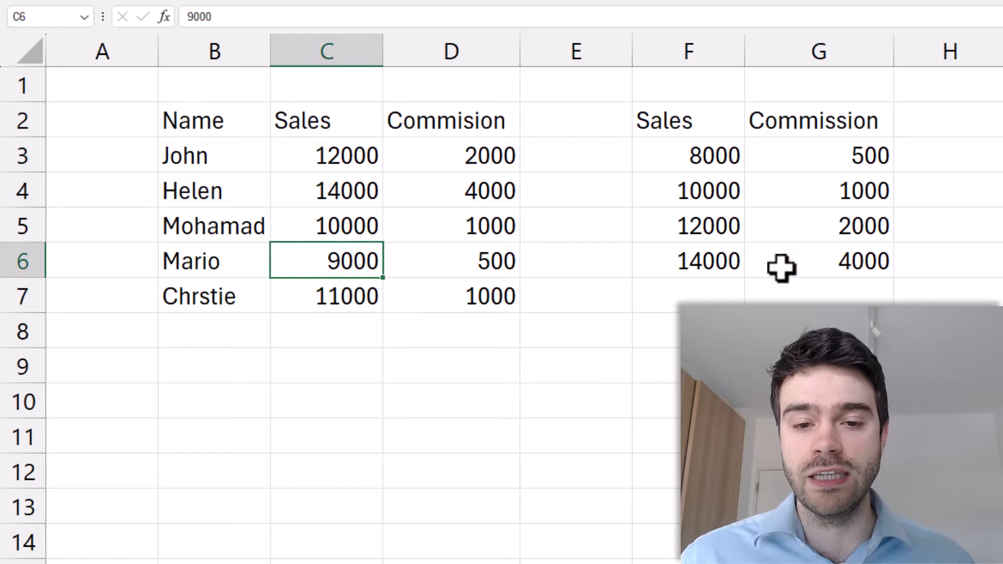
pyautogui.moveTo(678, 147); pyautogui.dragTo(679, 257)
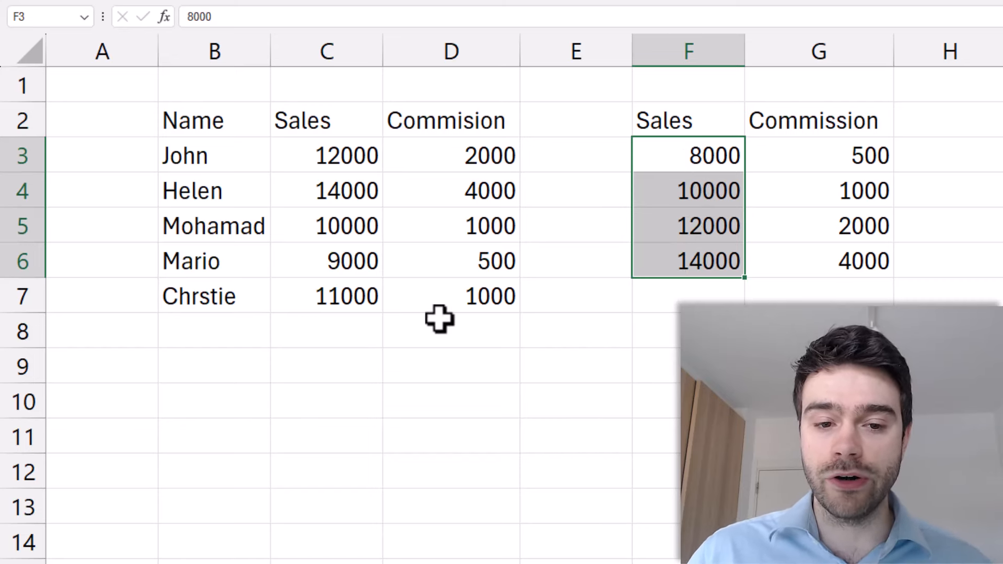
pyautogui.click(365, 266)
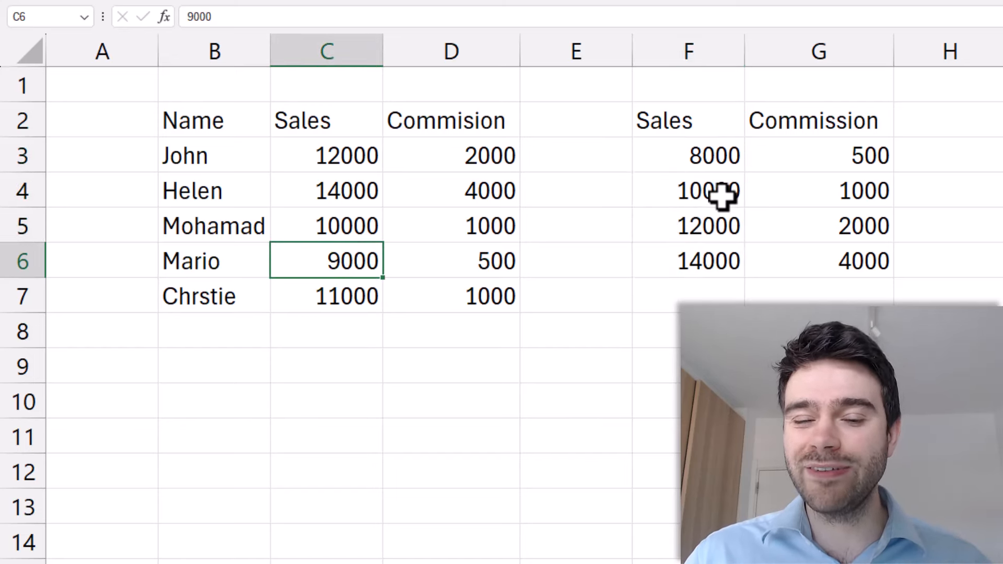
pyautogui.click(679, 155)
pyautogui.click(793, 142)
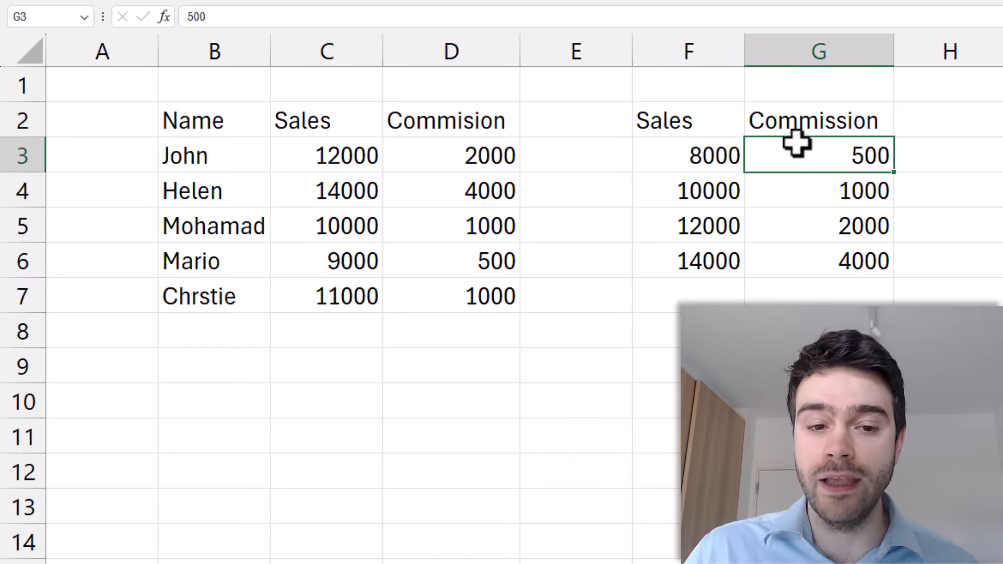
pyautogui.click(341, 308)
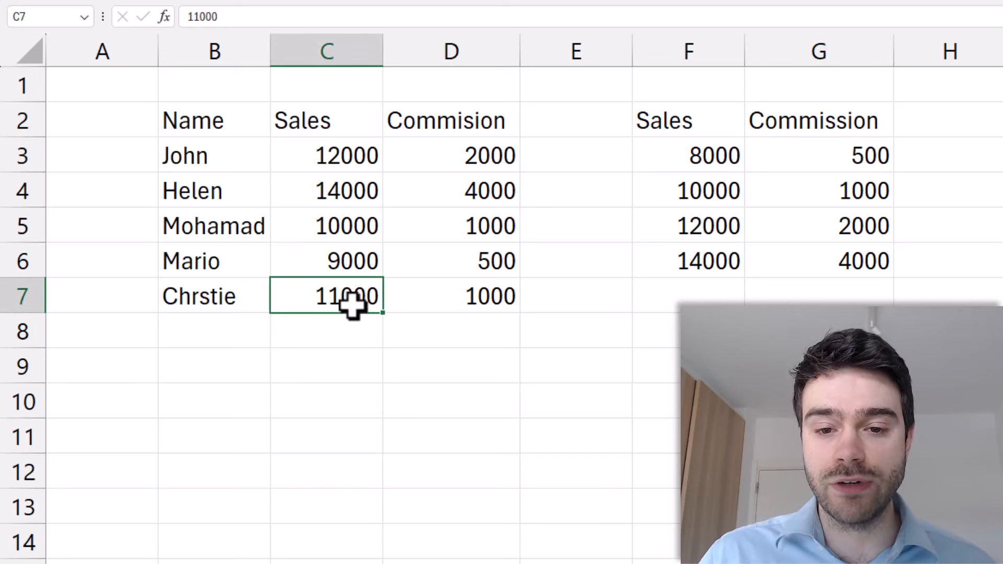
pyautogui.click(690, 195)
pyautogui.click(690, 226)
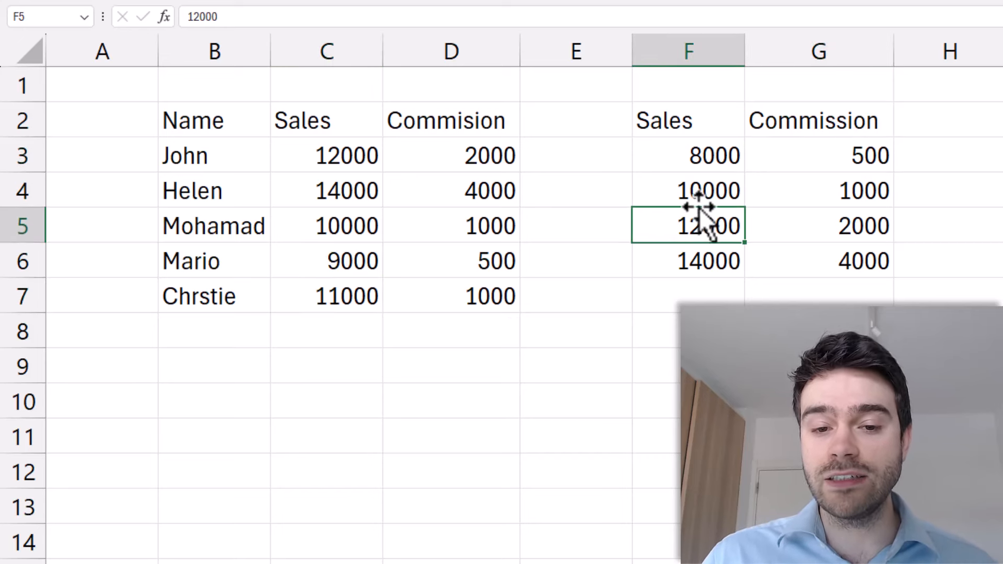
# Compare the sales thresholds in F4 and F5 with the commission in G4 to examine the approximate match
pyautogui.click(699, 192)
pyautogui.click(700, 224)
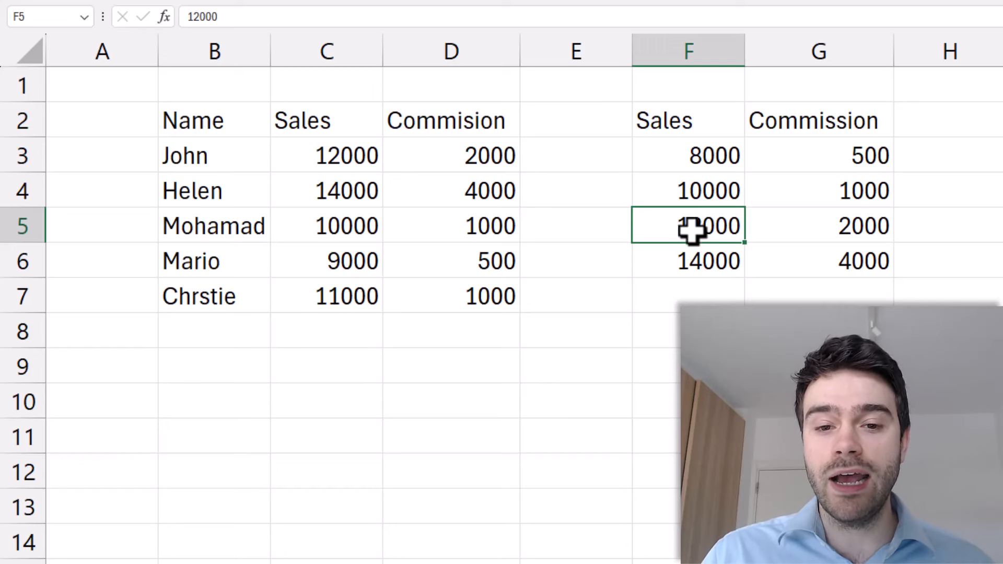
pyautogui.click(705, 193)
pyautogui.click(831, 191)
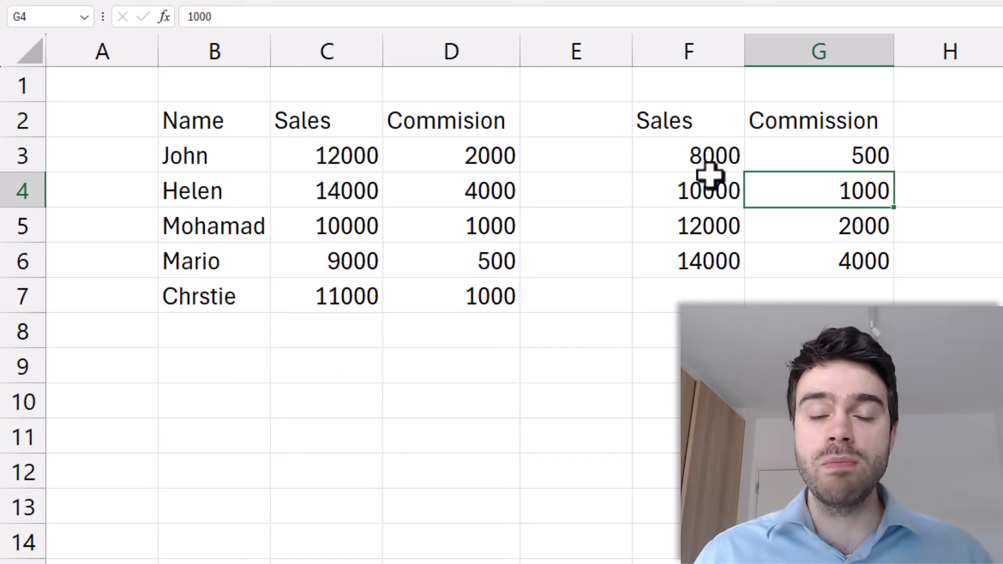
pyautogui.click(656, 330)
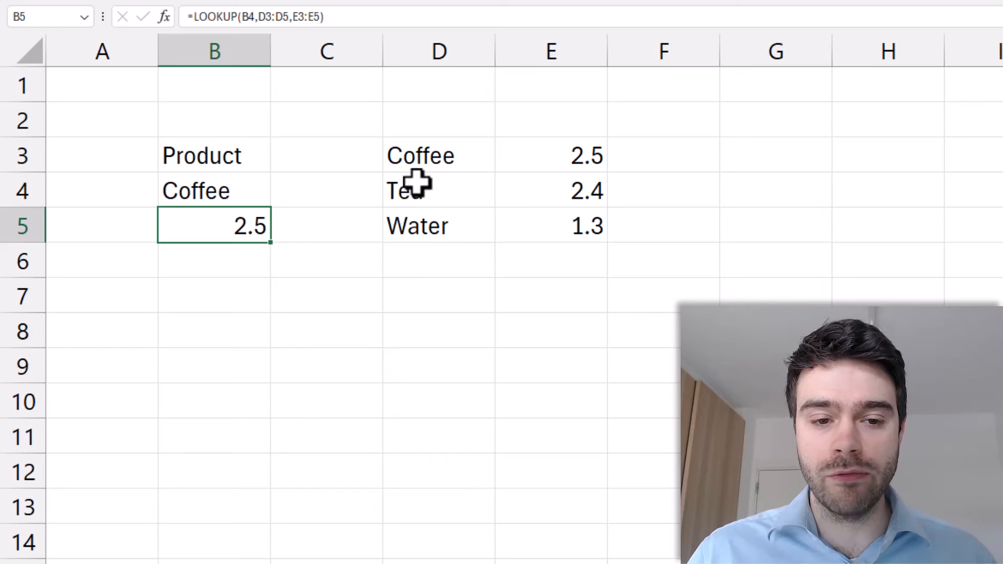
# Reorder the product price list so Water occupies D4:E4 and Tea occupies D5:E5
pyautogui.moveTo(428, 151); pyautogui.dragTo(439, 261)
pyautogui.moveTo(580, 236); pyautogui.dragTo(601, 232)
pyautogui.click(230, 300)
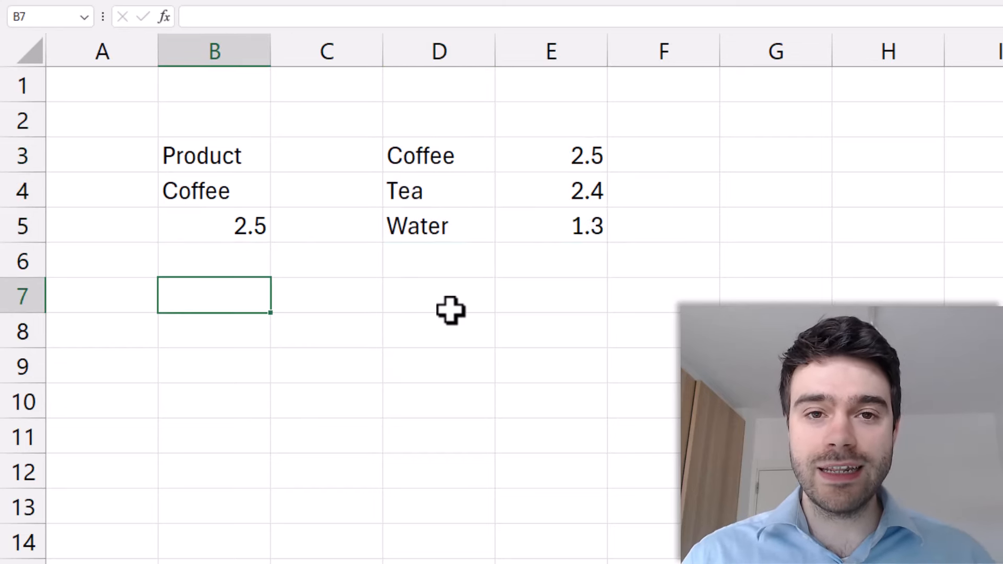
pyautogui.moveTo(491, 190); pyautogui.dragTo(555, 279)
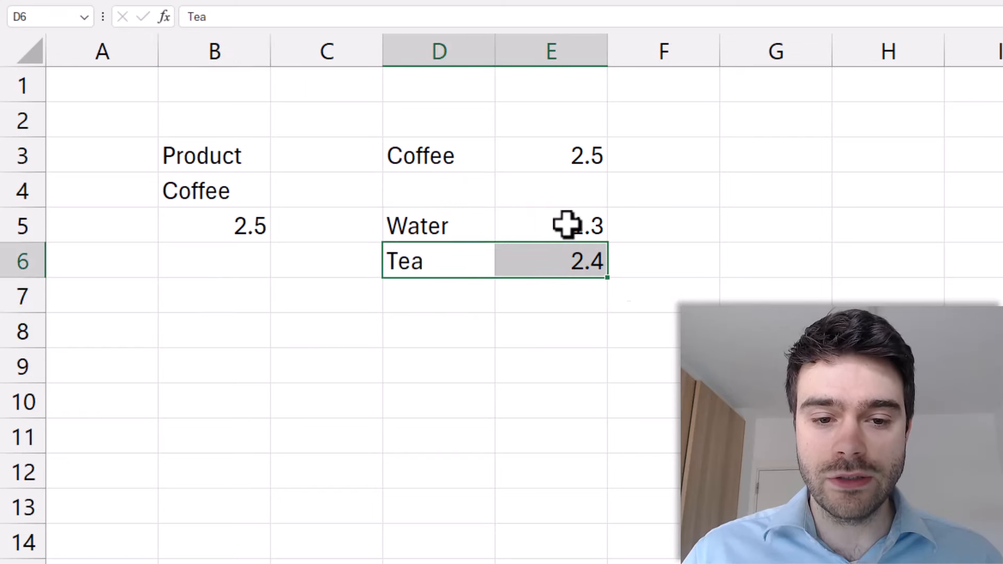
pyautogui.moveTo(566, 224); pyautogui.dragTo(448, 248)
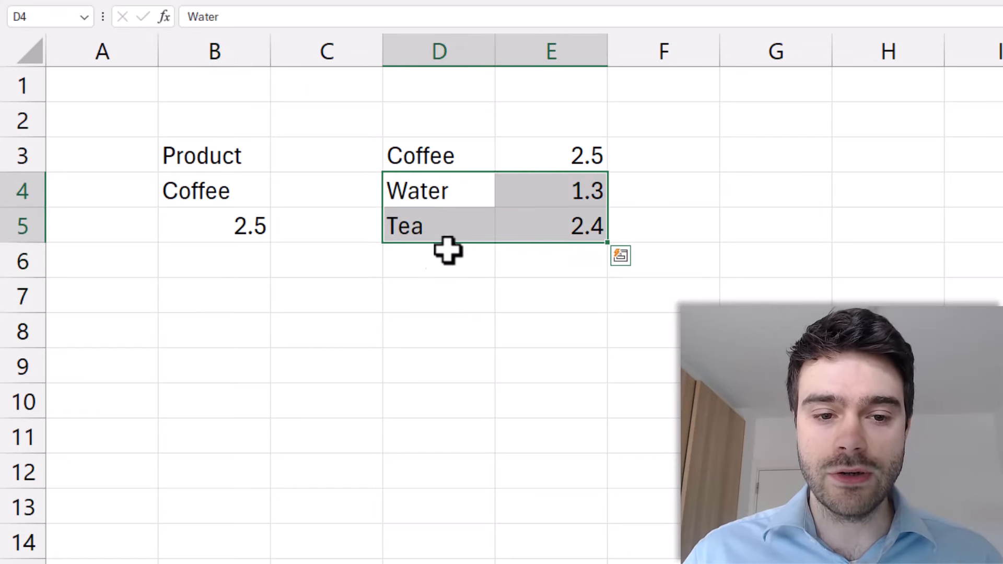
# Enter =VLOOKUP(B4,D3:E5,2) in B7 to look up the selected product's price
pyautogui.click(221, 299)
pyautogui.write('=')
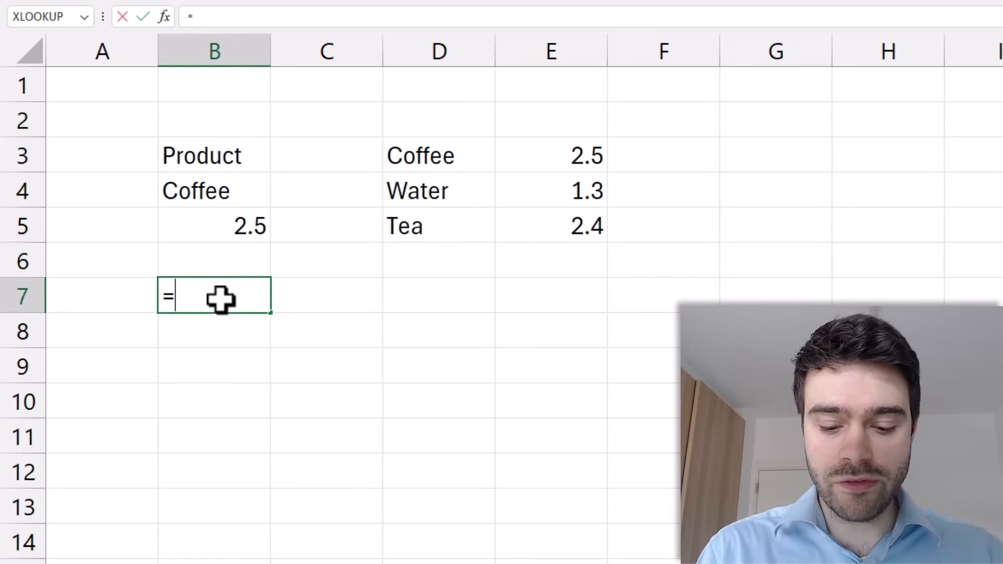
pyautogui.write('VLOOKUP(')
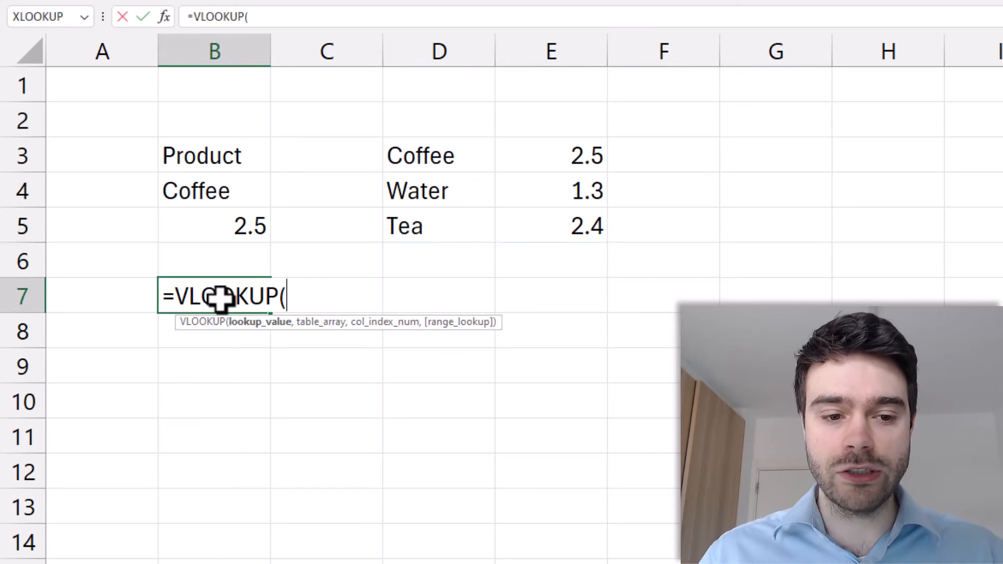
pyautogui.click(240, 196)
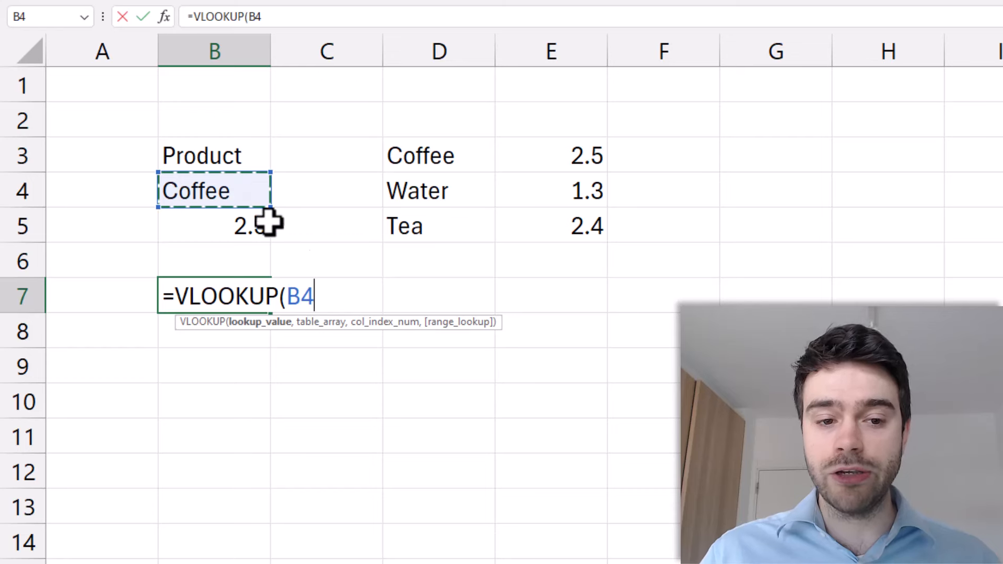
pyautogui.write(',')
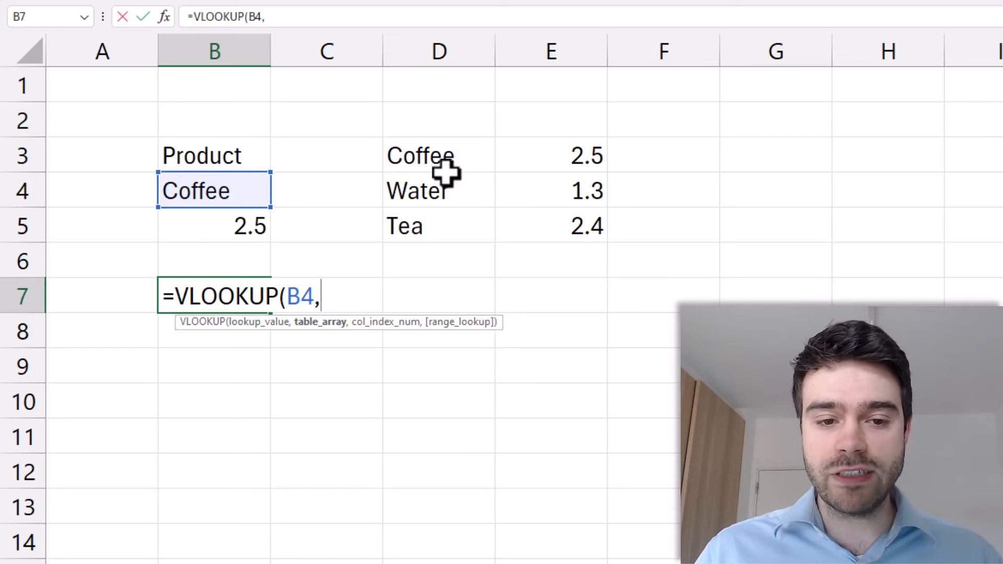
pyautogui.moveTo(447, 174); pyautogui.dragTo(552, 219)
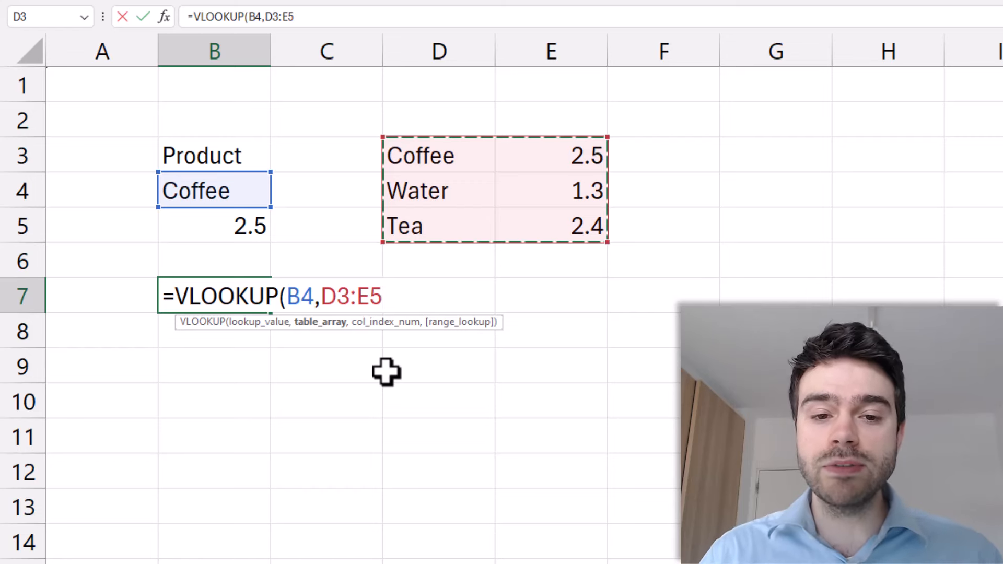
pyautogui.write(',')
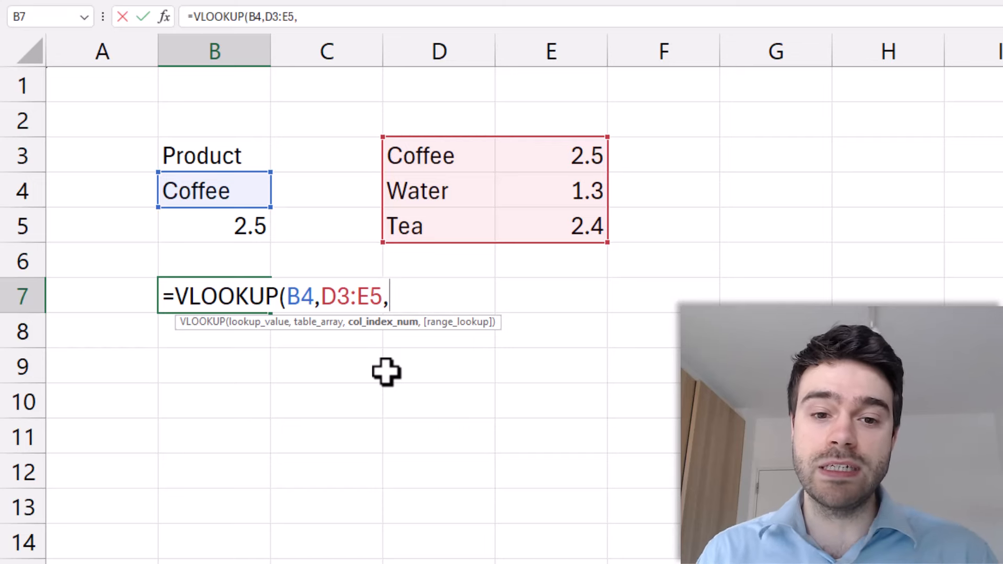
pyautogui.write('2)')
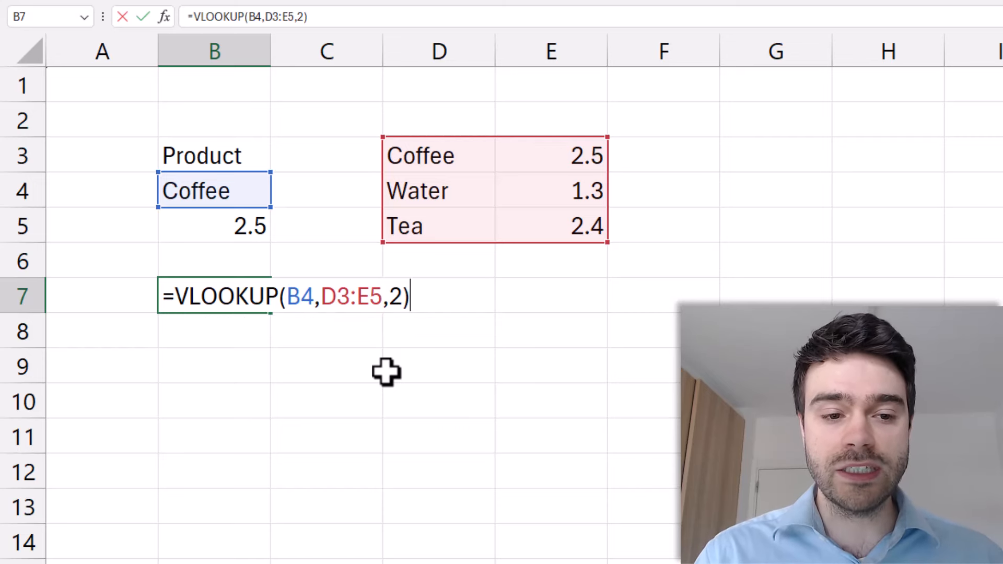
pyautogui.press('Return')
# Change the product in B4 to Tea and check the VLOOKUP result in B7
pyautogui.click(214, 196)
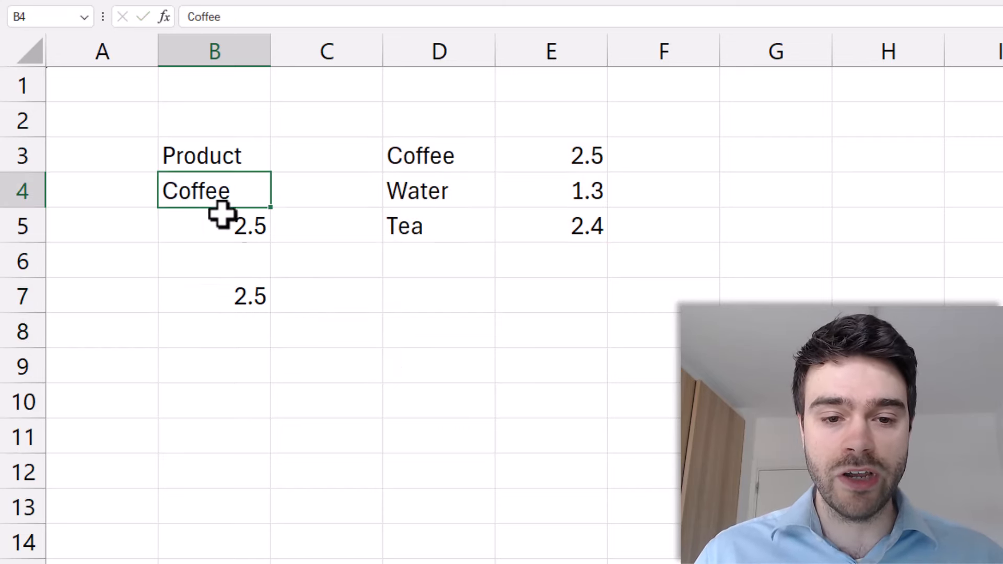
pyautogui.click(251, 295)
pyautogui.click(222, 194)
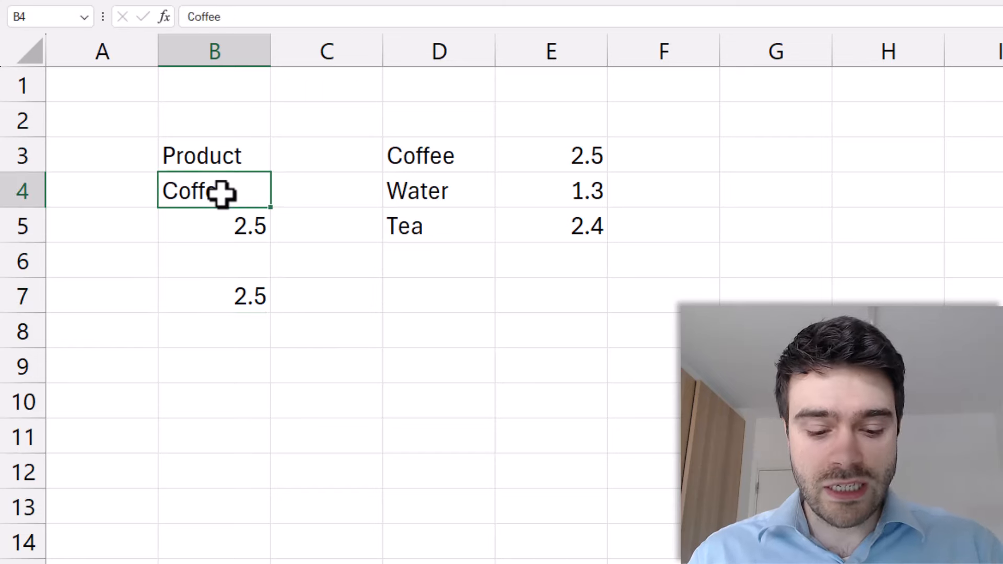
pyautogui.write('Tea')
pyautogui.press('Return')
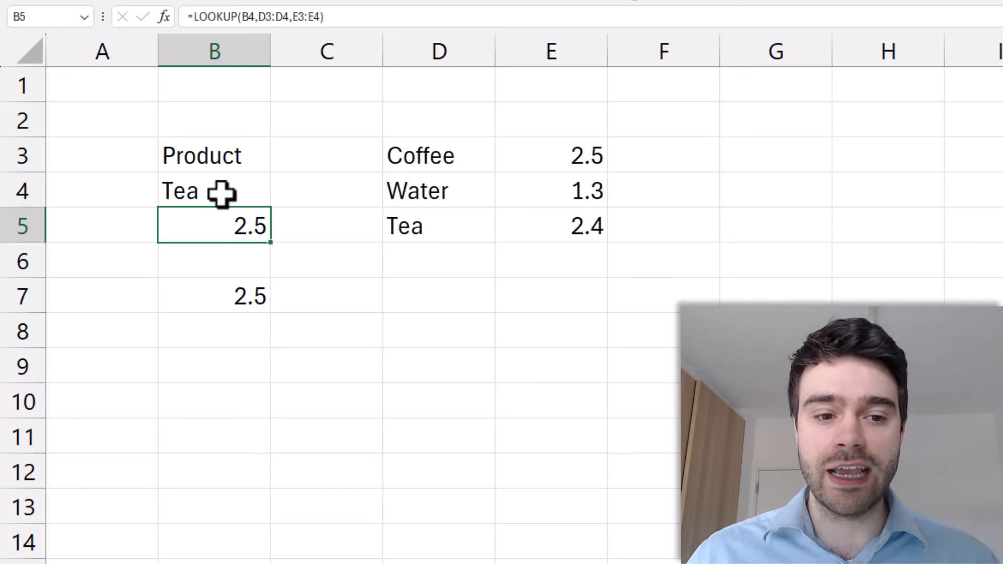
pyautogui.click(239, 283)
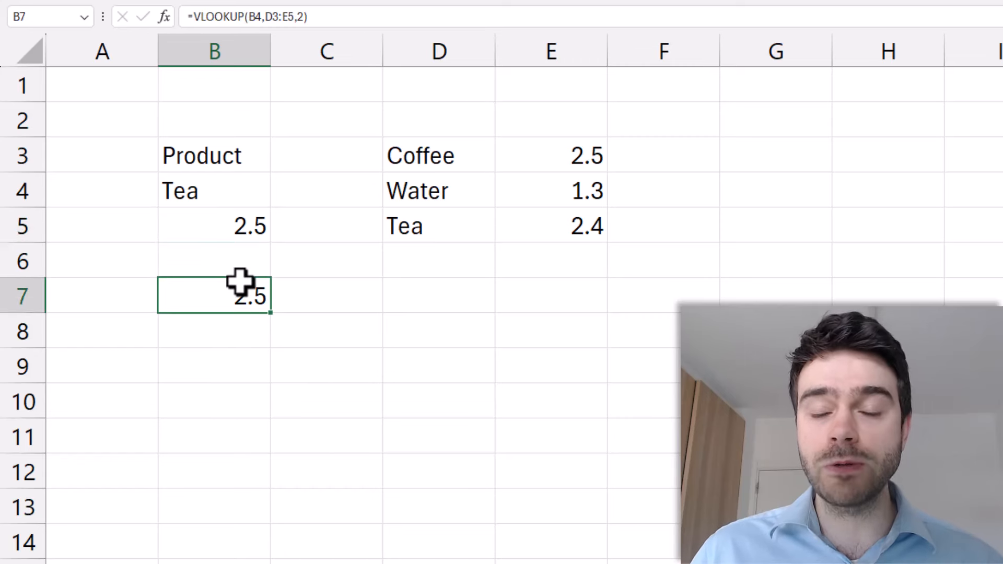
# Add FALSE as the range lookup argument of the B7 VLOOKUP for an exact match, and check its result
pyautogui.click(304, 16)
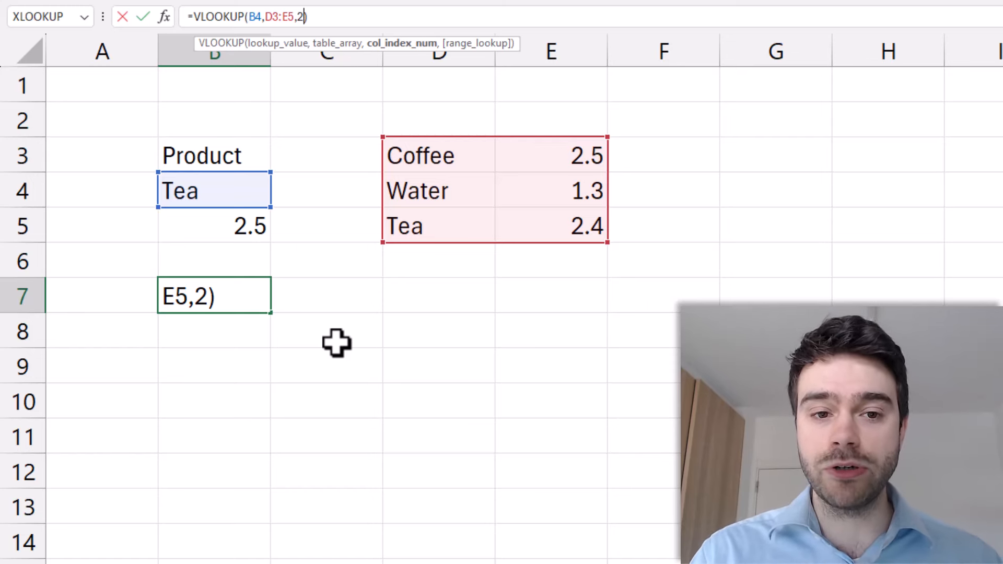
pyautogui.write(',')
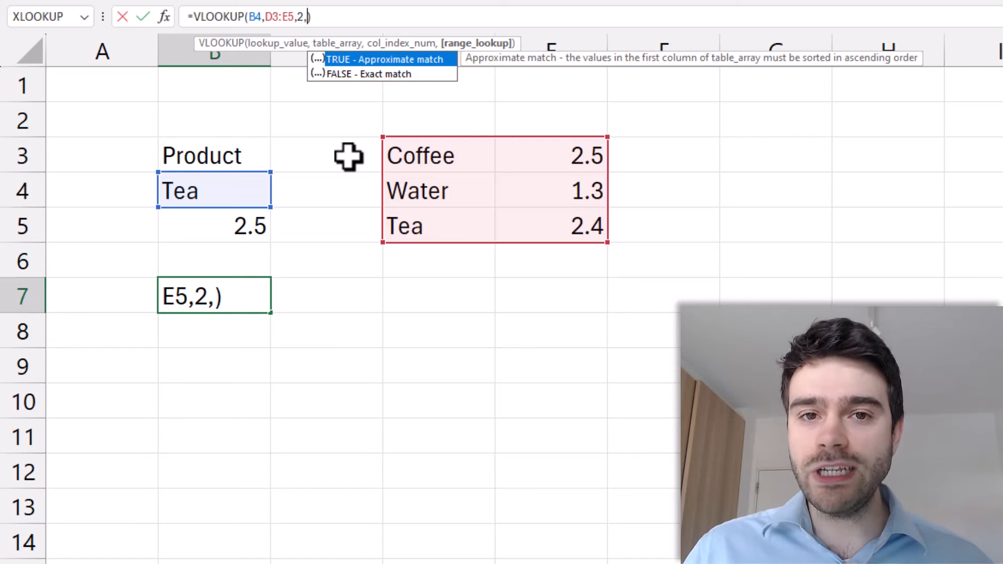
pyautogui.doubleClick(347, 74)
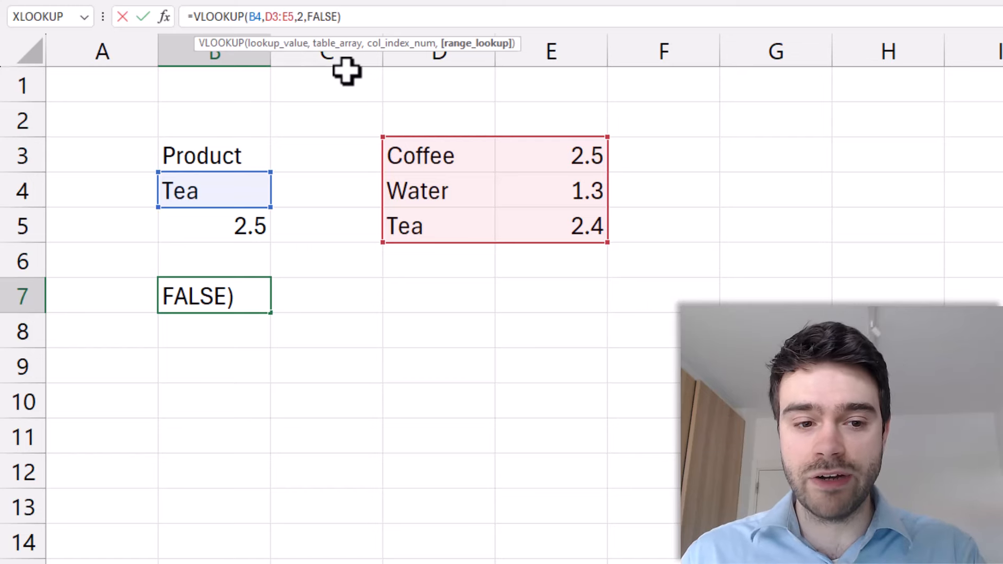
pyautogui.press('Return')
pyautogui.click(398, 347)
pyautogui.click(238, 303)
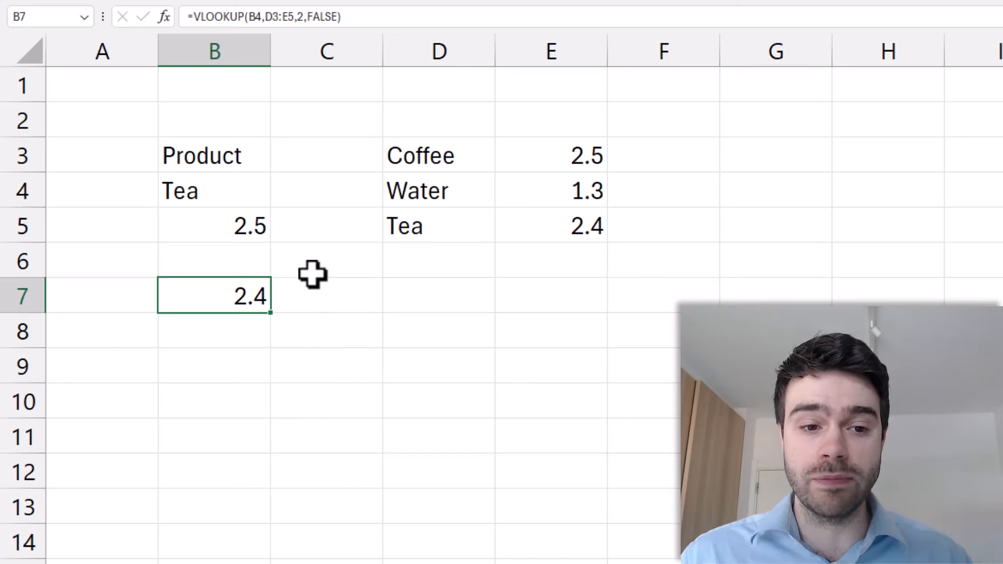
# Change the product in B4 to Lemonade and check the B7 result against the product names in D3:D5
pyautogui.click(239, 185)
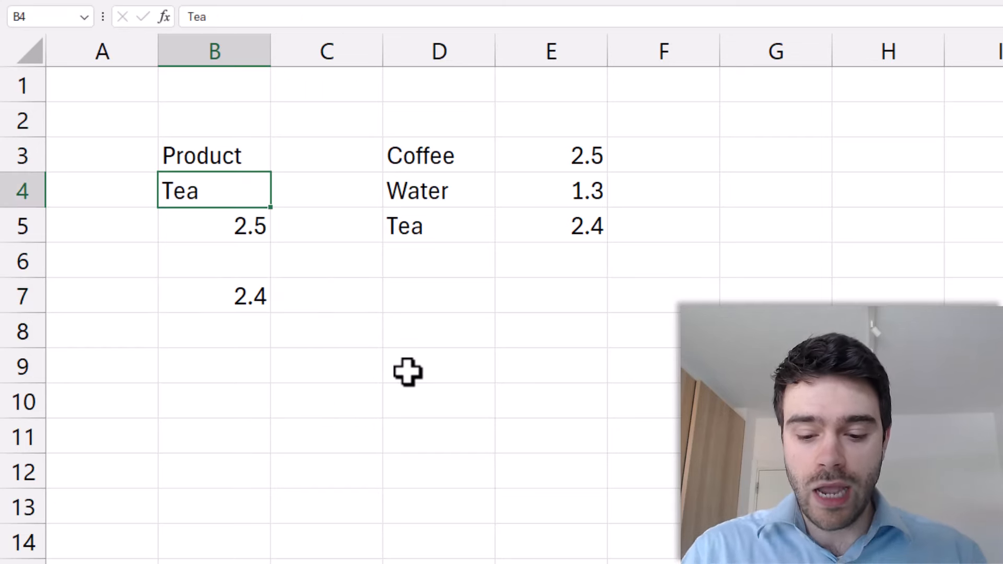
pyautogui.write('Lemonade')
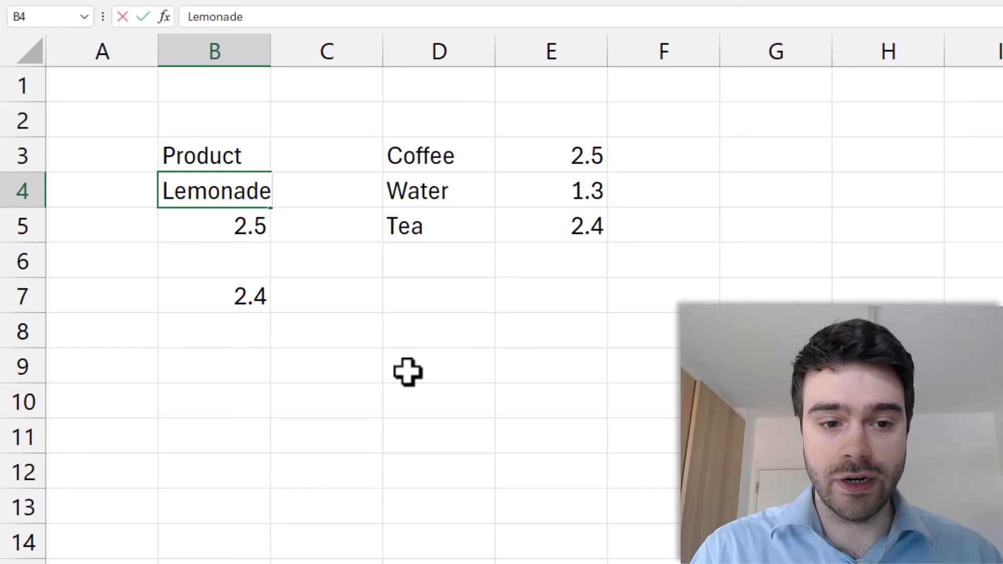
pyautogui.press('Return')
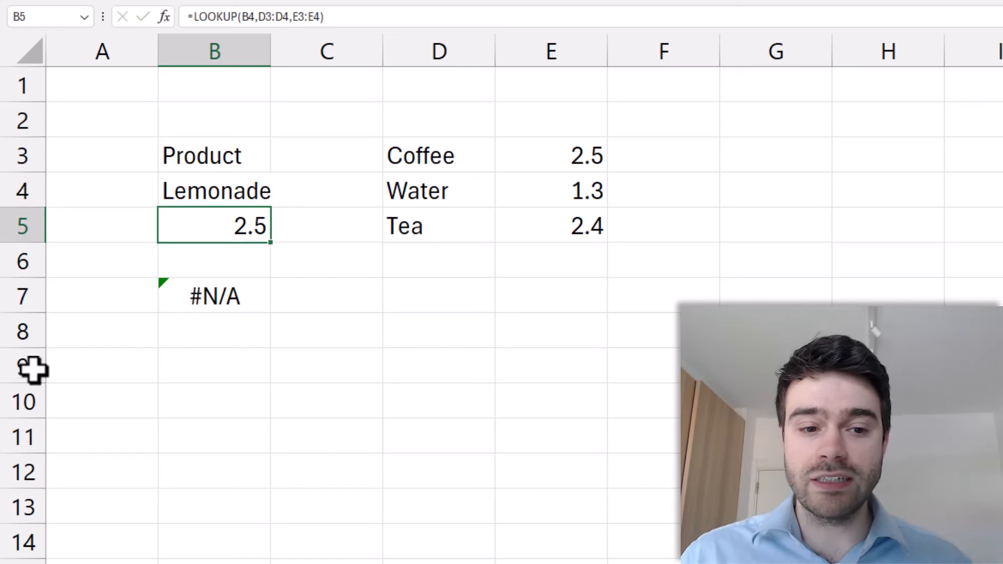
pyautogui.click(199, 307)
pyautogui.click(214, 344)
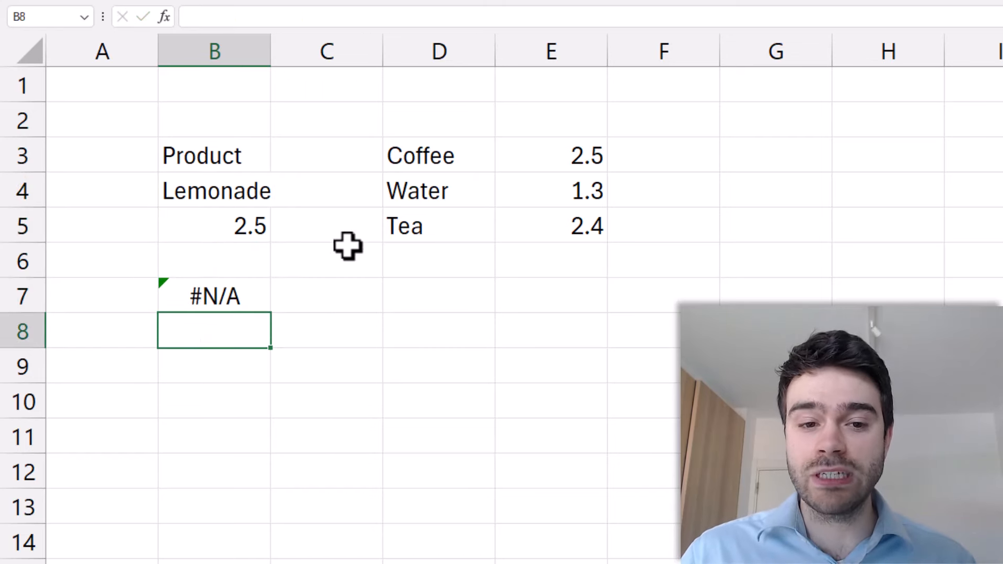
pyautogui.moveTo(412, 157); pyautogui.dragTo(412, 237)
pyautogui.click(428, 322)
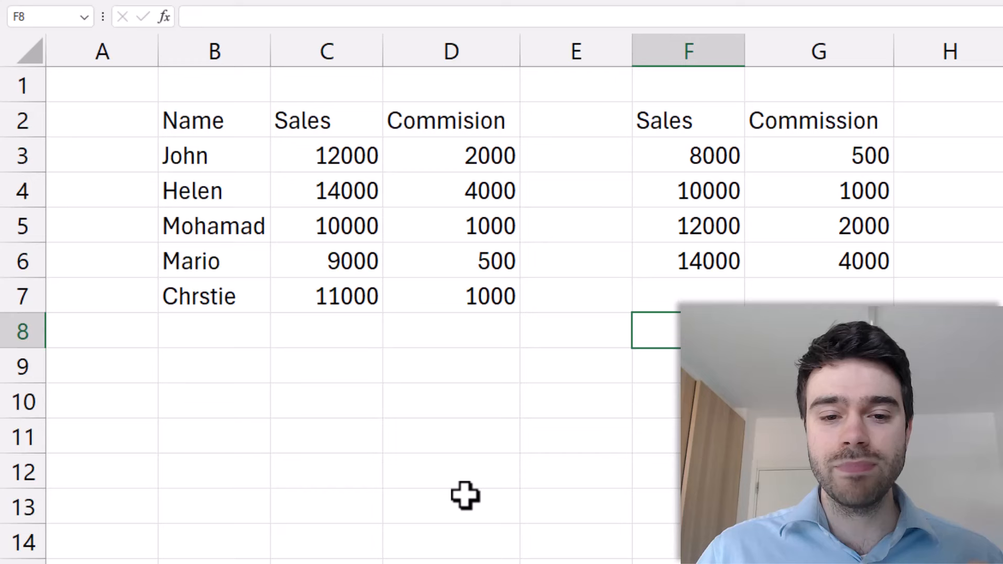
# Insert a blank column before the Sales threshold column F in the commission sheet
pyautogui.click(465, 495)
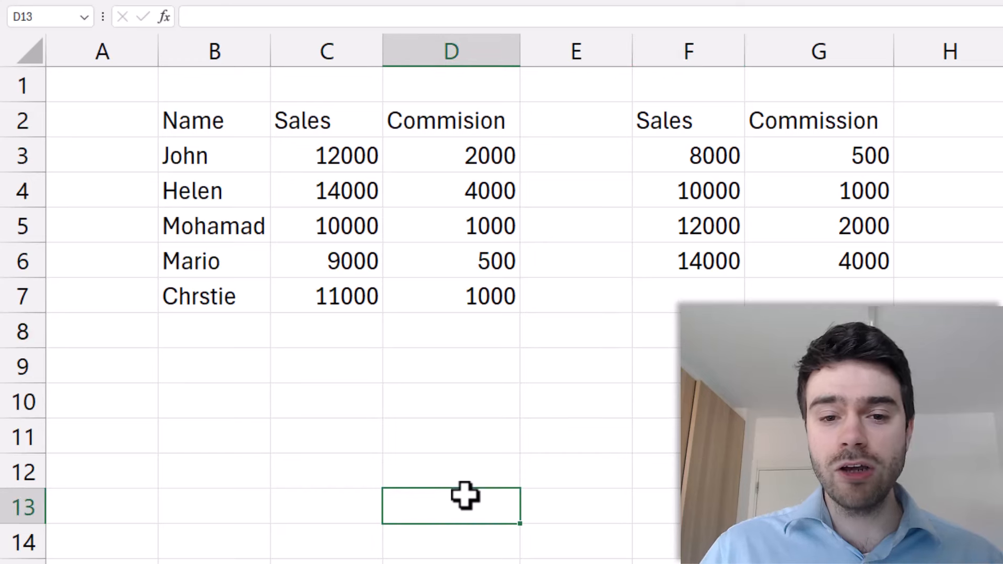
pyautogui.click(683, 48)
pyautogui.rightClick(684, 52)
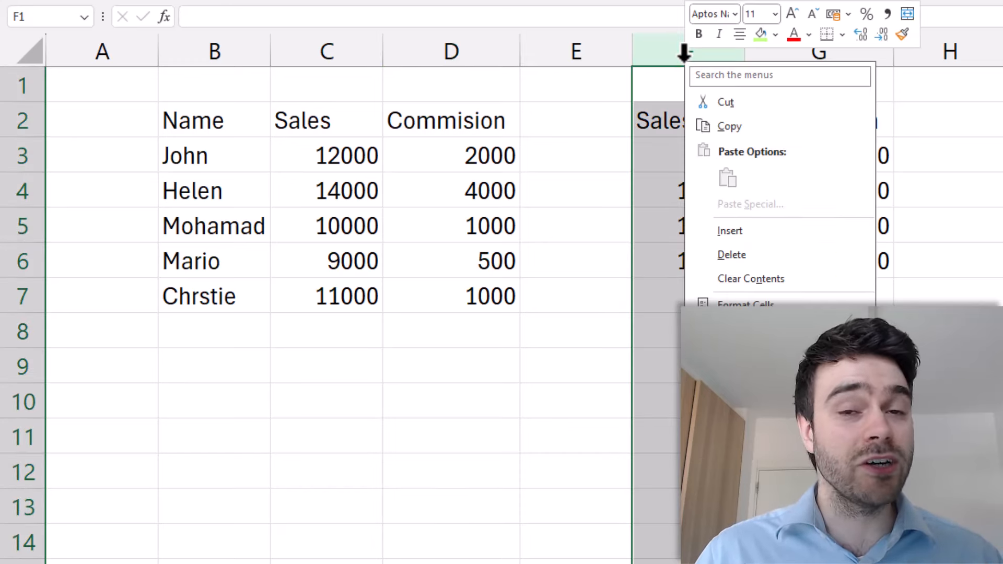
pyautogui.click(748, 233)
pyautogui.click(618, 277)
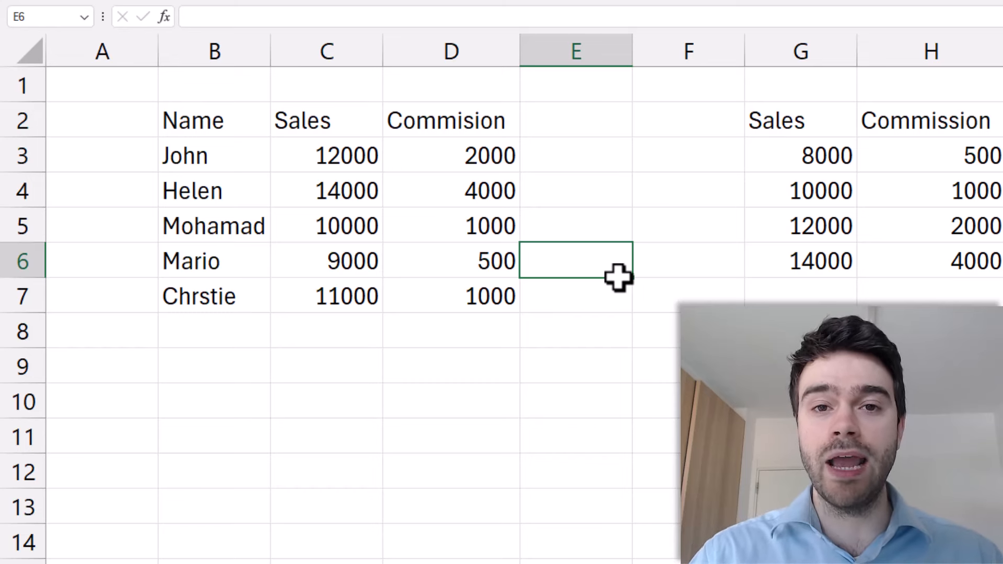
# Start an XLOOKUP formula in E3 that looks up C3 in G3:G6 and returns from H3:H6
pyautogui.click(600, 160)
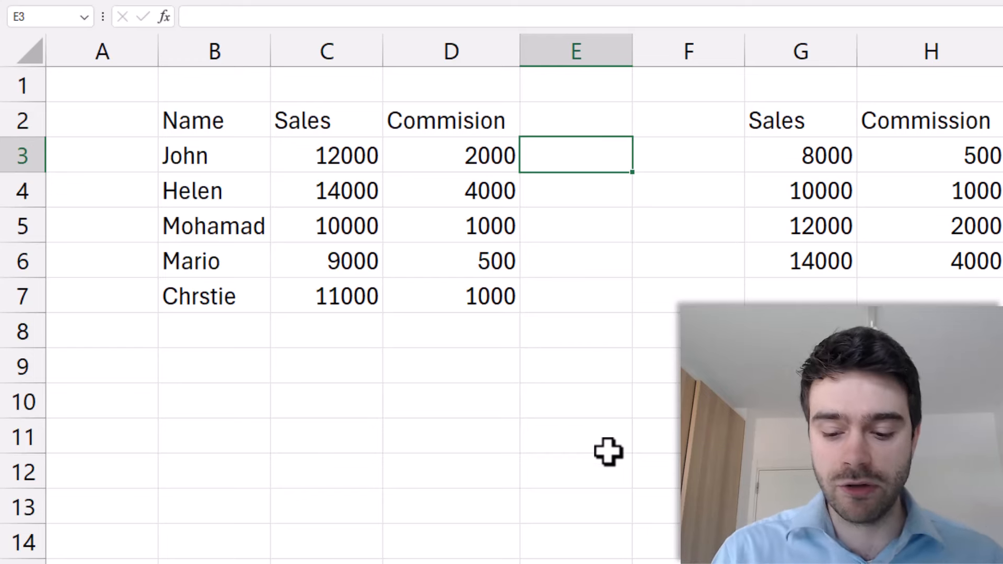
pyautogui.write('=XLOO')
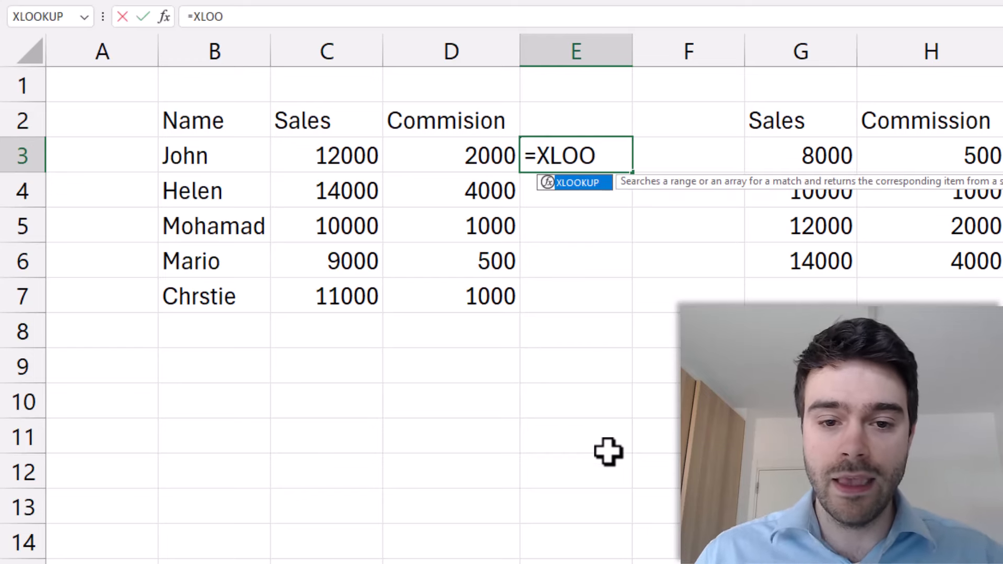
pyautogui.press('Tab')
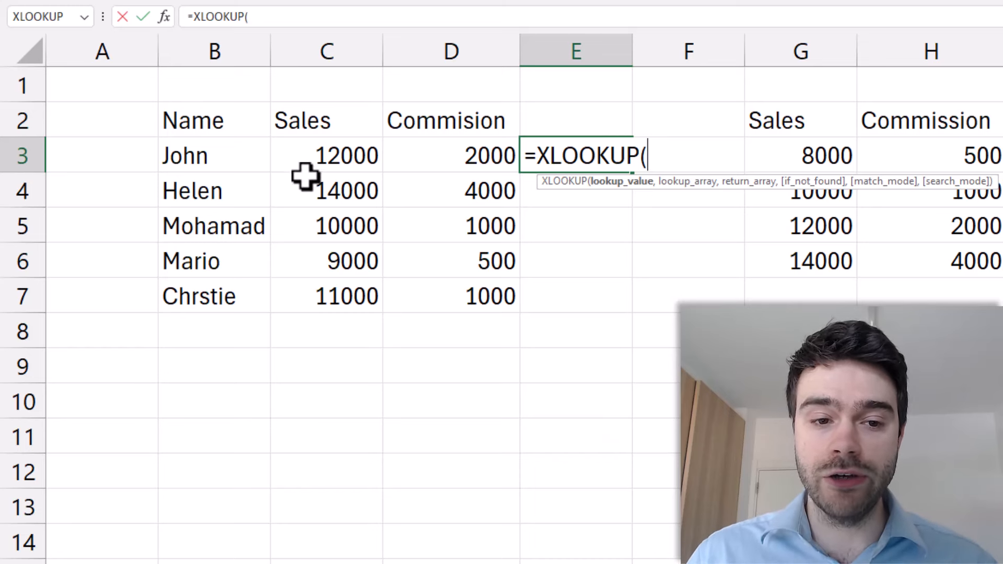
pyautogui.click(308, 156)
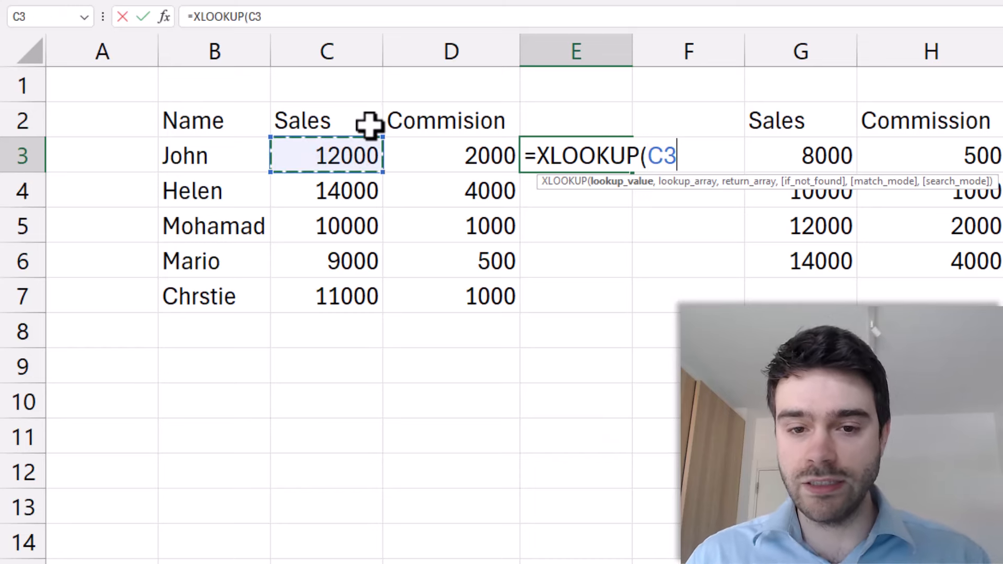
pyautogui.write(',')
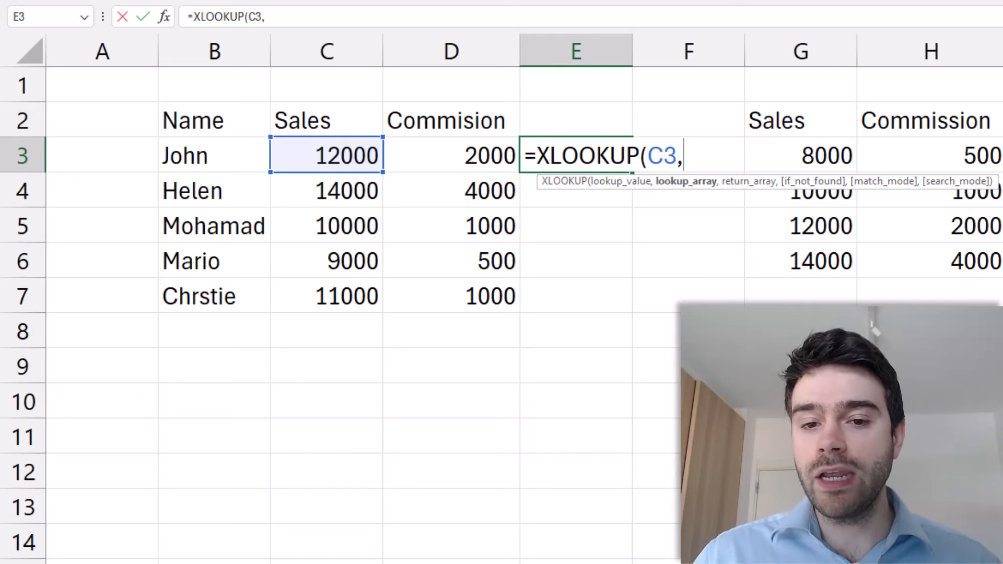
pyautogui.moveTo(819, 148); pyautogui.dragTo(821, 259)
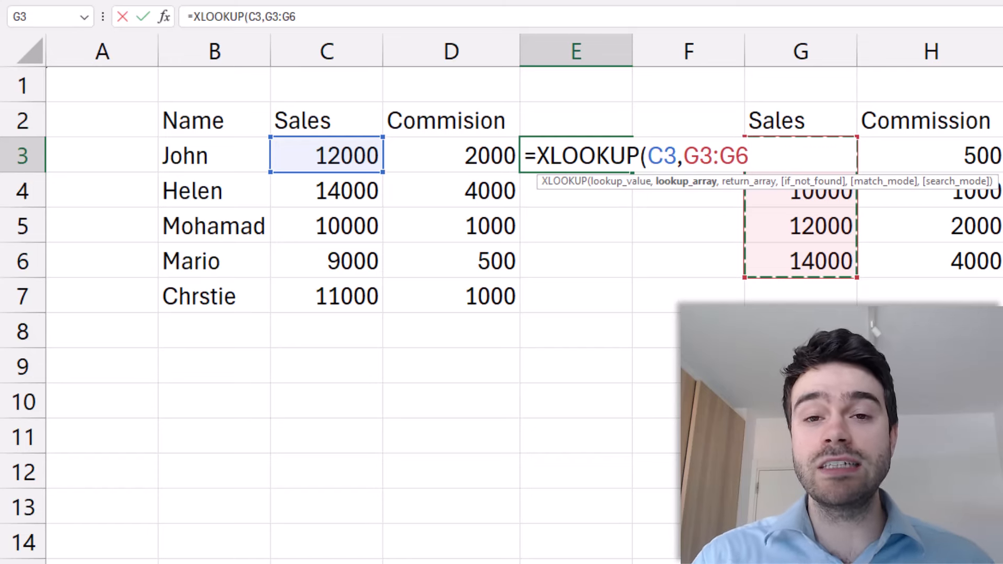
pyautogui.write(',')
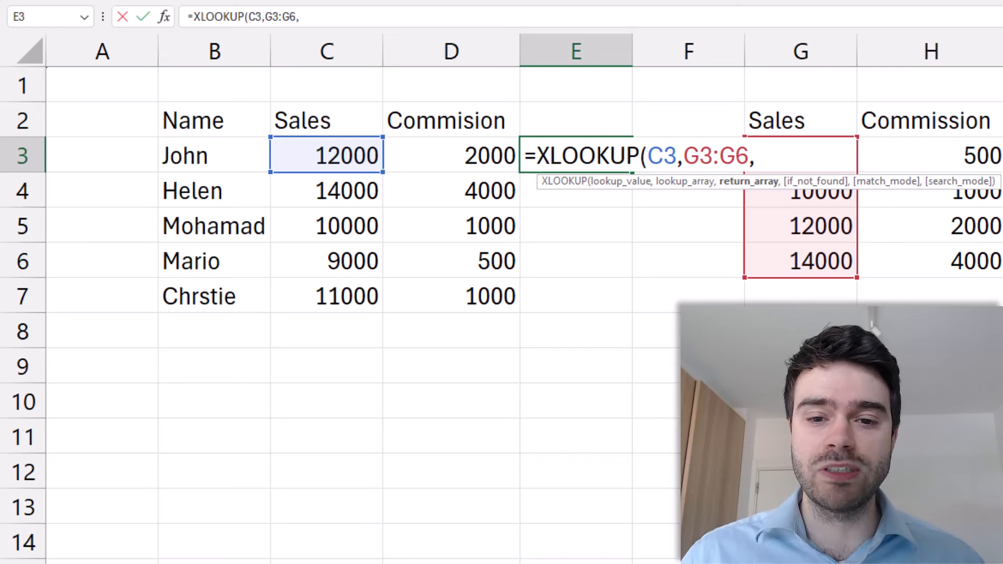
pyautogui.moveTo(878, 264); pyautogui.dragTo(889, 160)
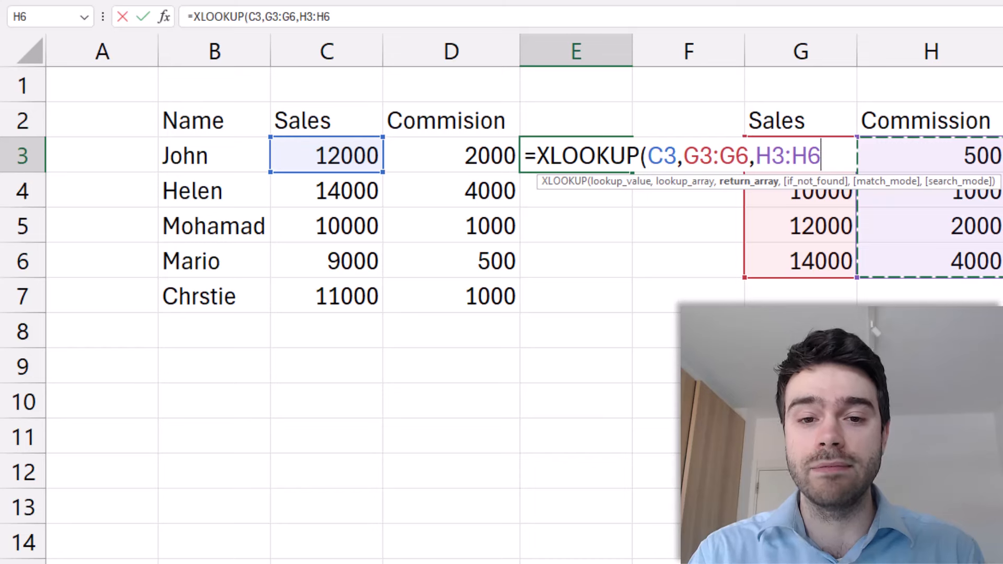
# Add "No commission" as the if-not-found argument of the E3 XLOOKUP
pyautogui.write(',')
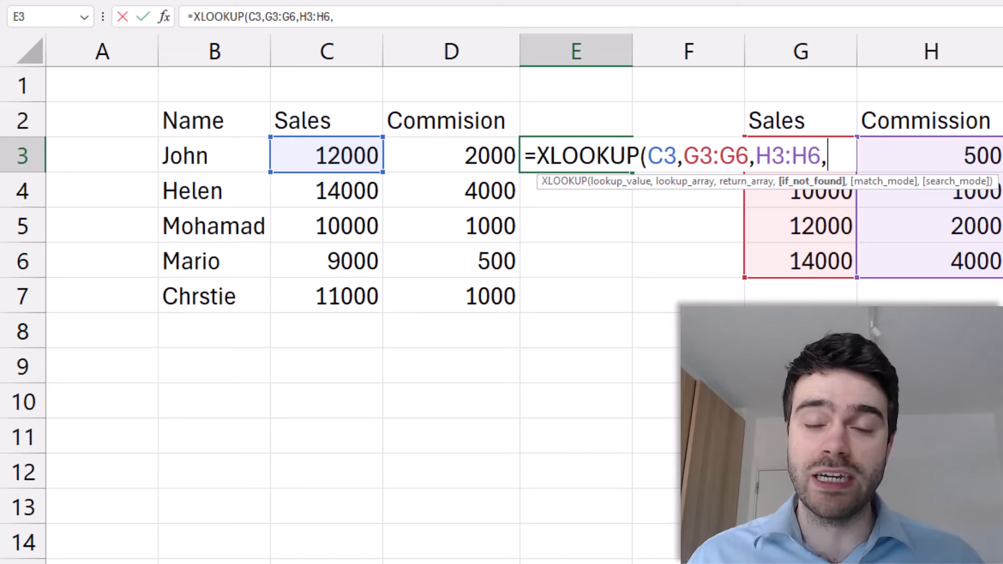
pyautogui.write('"')
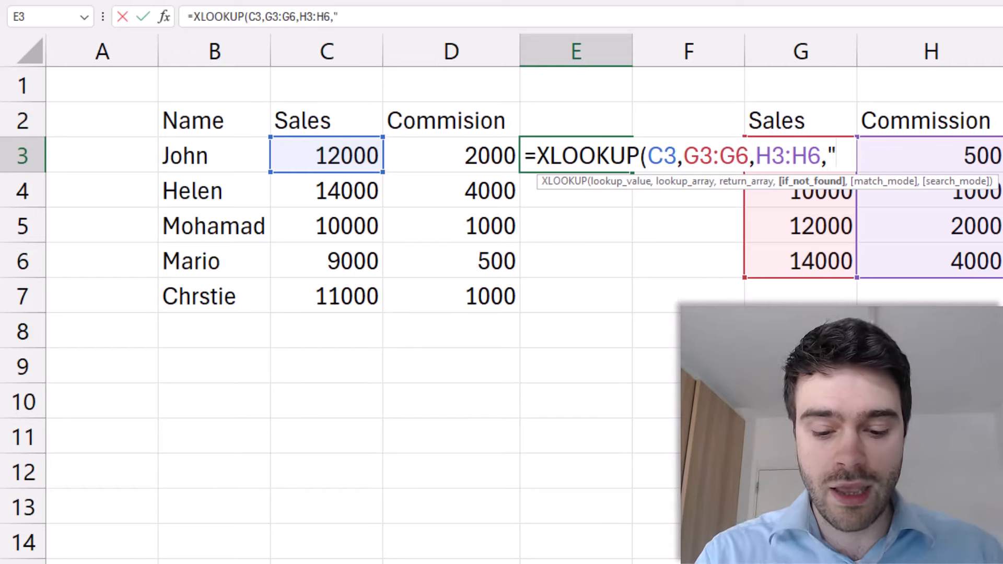
pyautogui.write('No commision"')
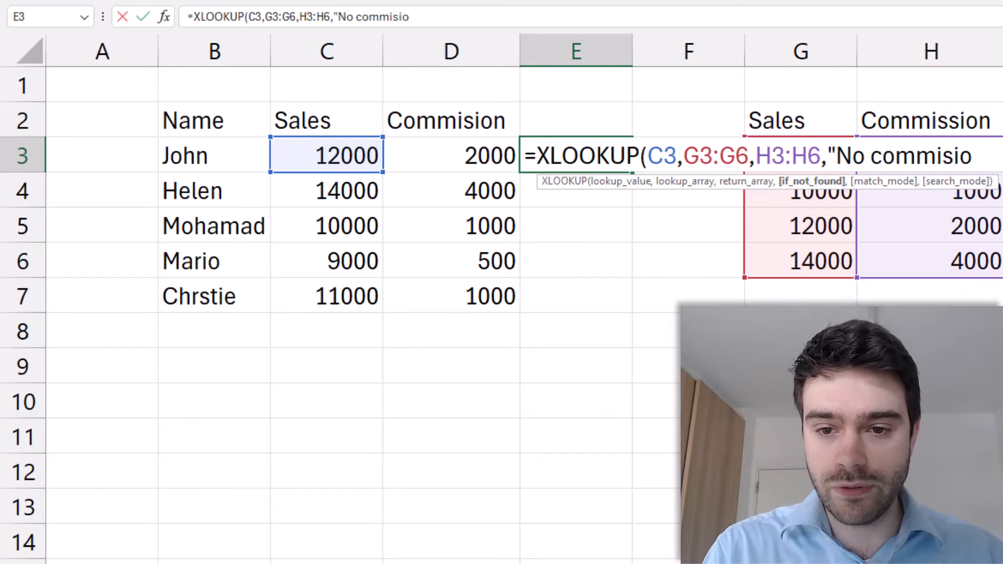
pyautogui.press('BackSpace')
pyautogui.press('BackSpace')
pyautogui.press('BackSpace')
pyautogui.press('BackSpace')
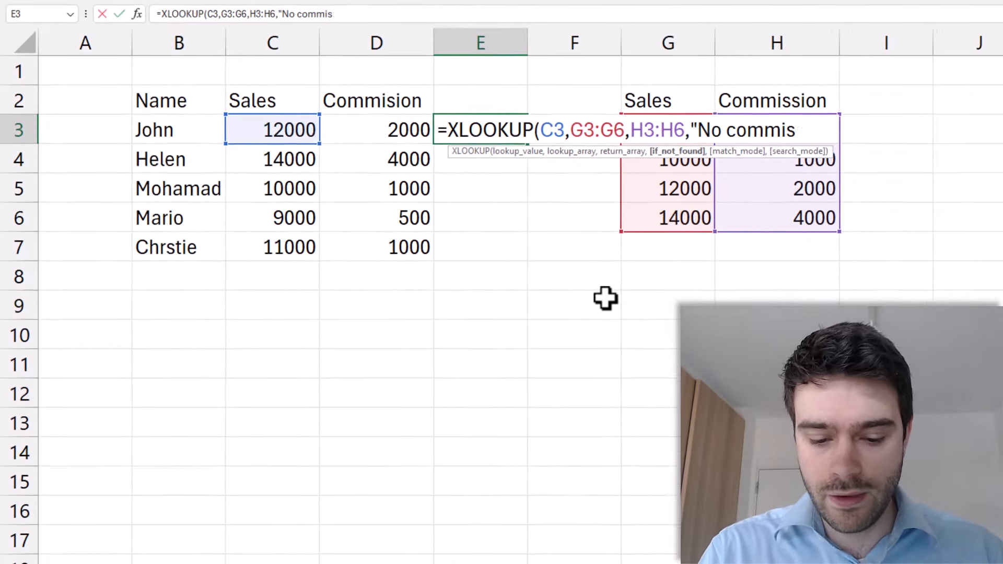
pyautogui.write('sion"')
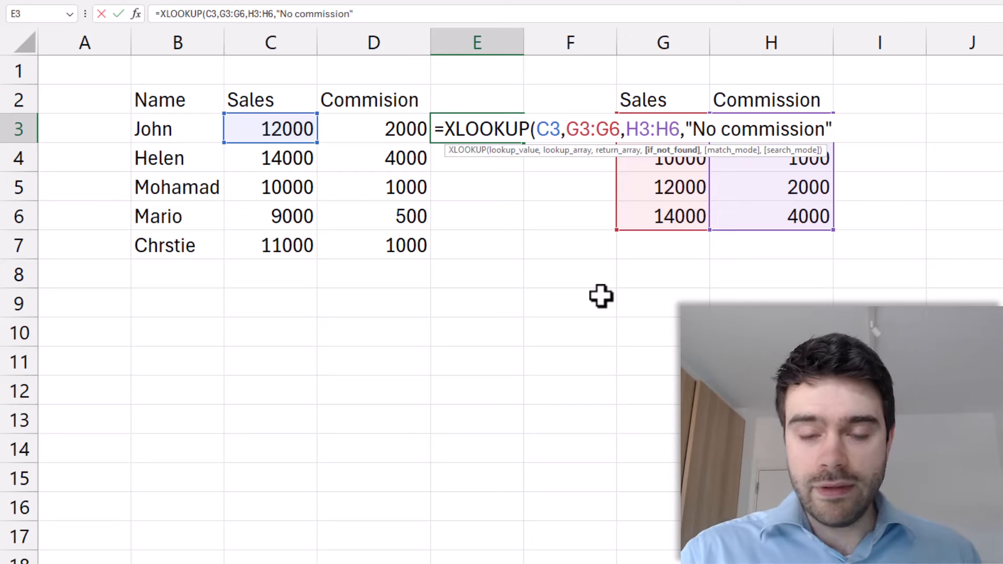
# Set the match mode to -1, exact match or next smaller item, and complete the E3 formula without a search mode
pyautogui.write(',')
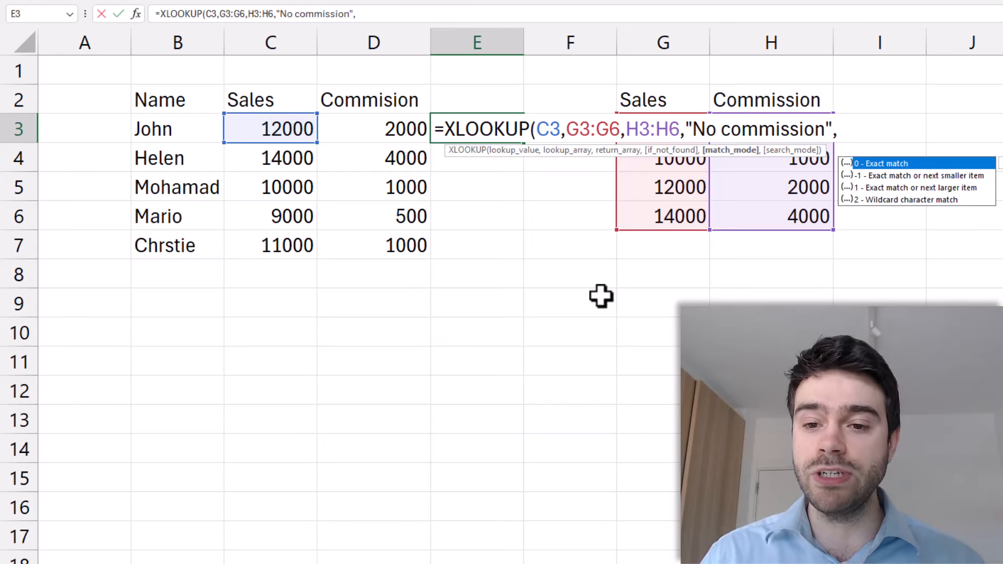
pyautogui.click(874, 178)
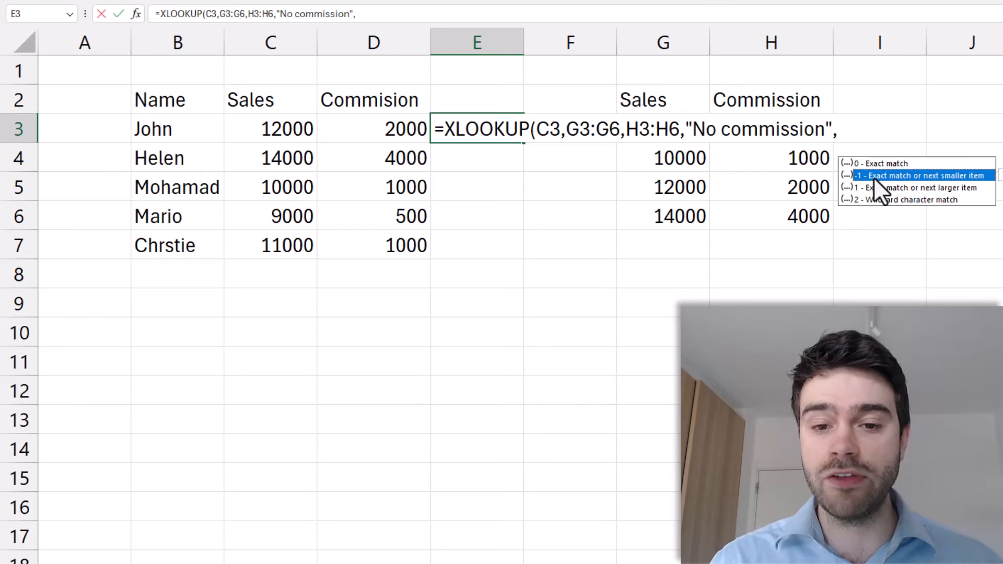
pyautogui.doubleClick(874, 178)
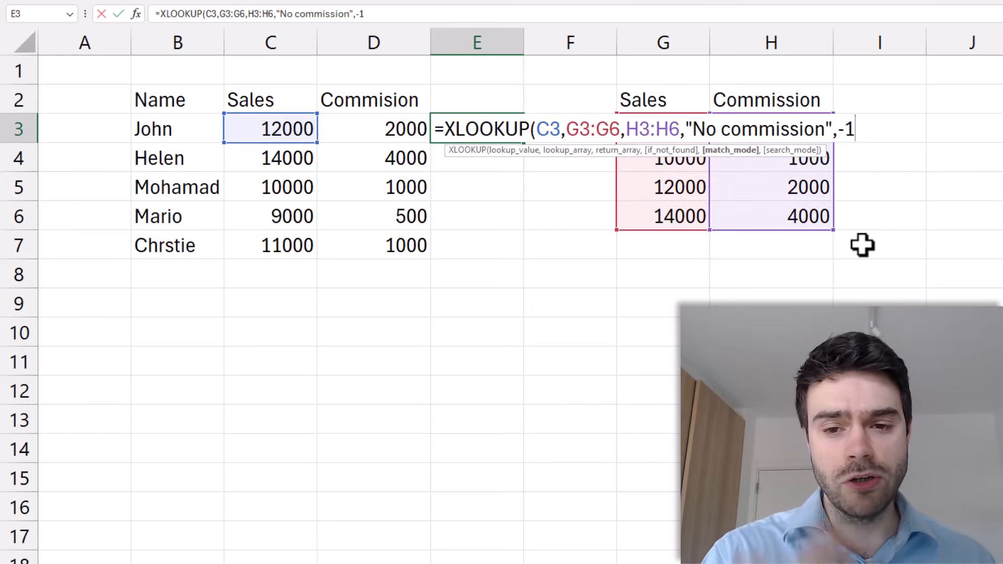
pyautogui.write(',')
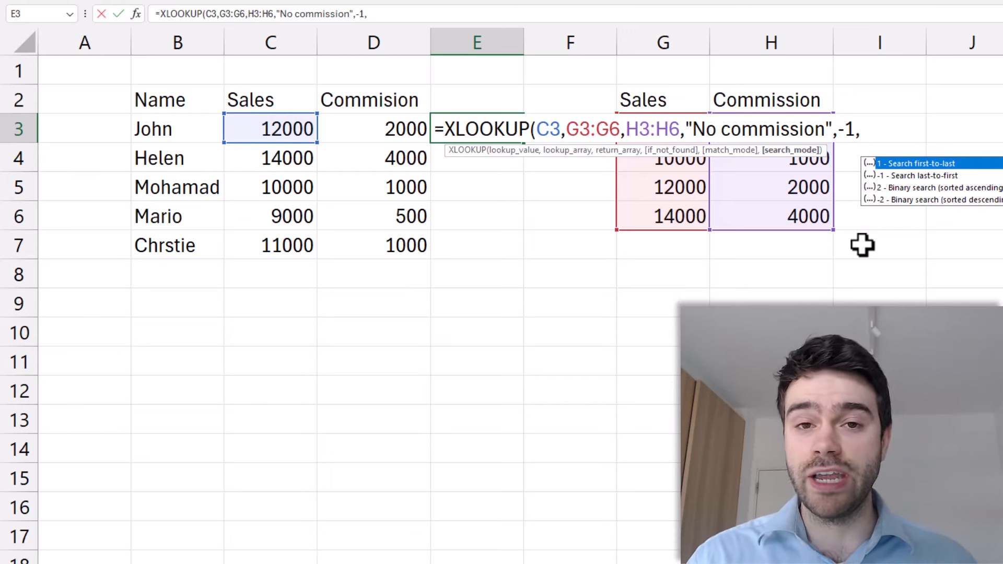
pyautogui.press('BackSpace')
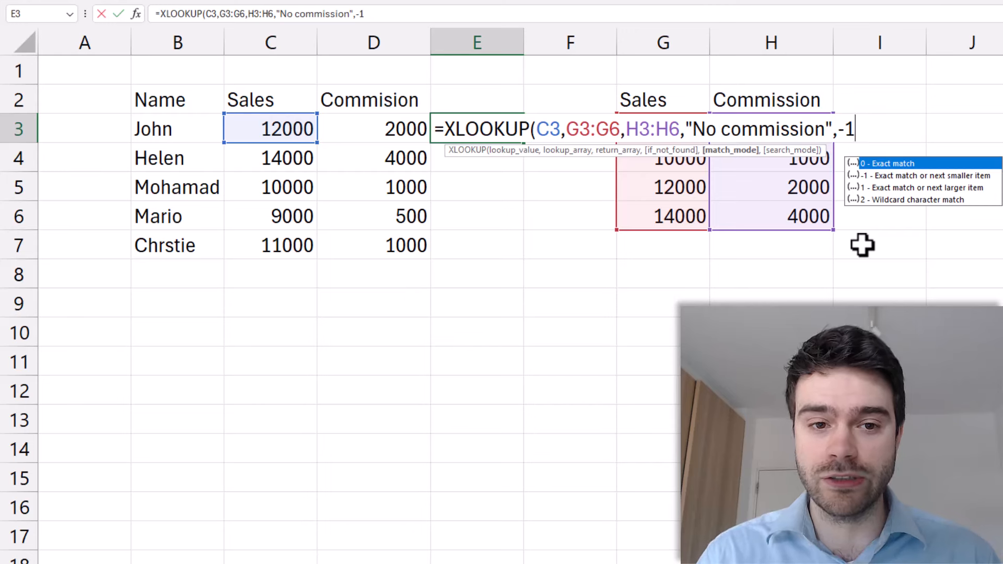
pyautogui.write(')')
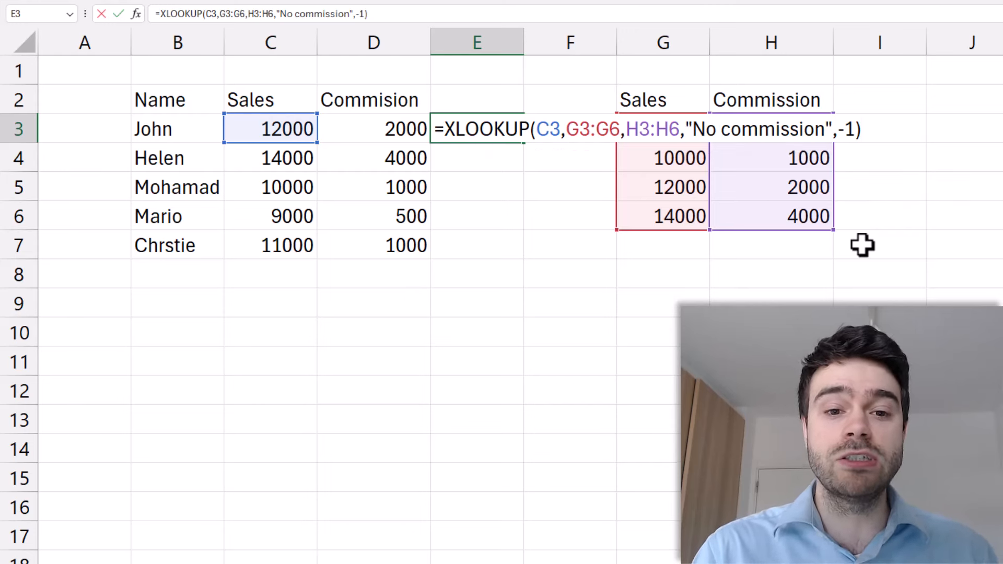
pyautogui.press('Return')
# Make the lookup and return ranges in the E3 XLOOKUP absolute, as $G$3:$G$6 and $H$3:$H$6
pyautogui.click(478, 127)
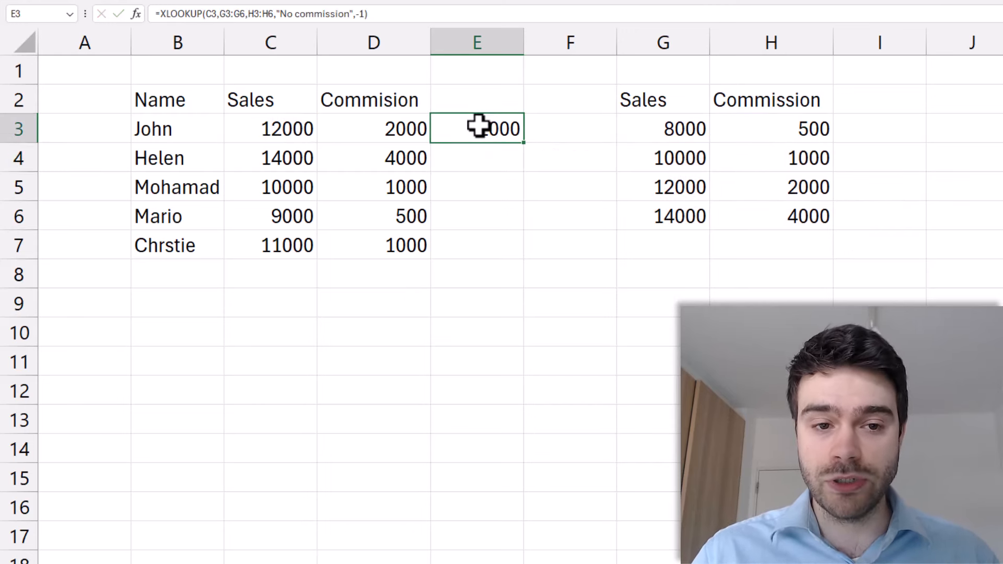
pyautogui.click(238, 15)
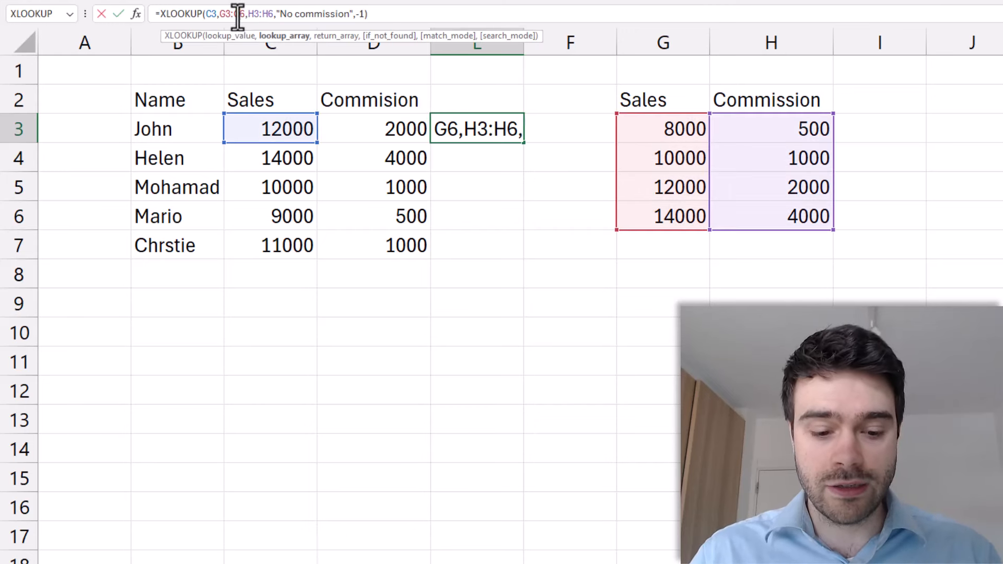
pyautogui.press('F4')
pyautogui.click(227, 14)
pyautogui.press('F4')
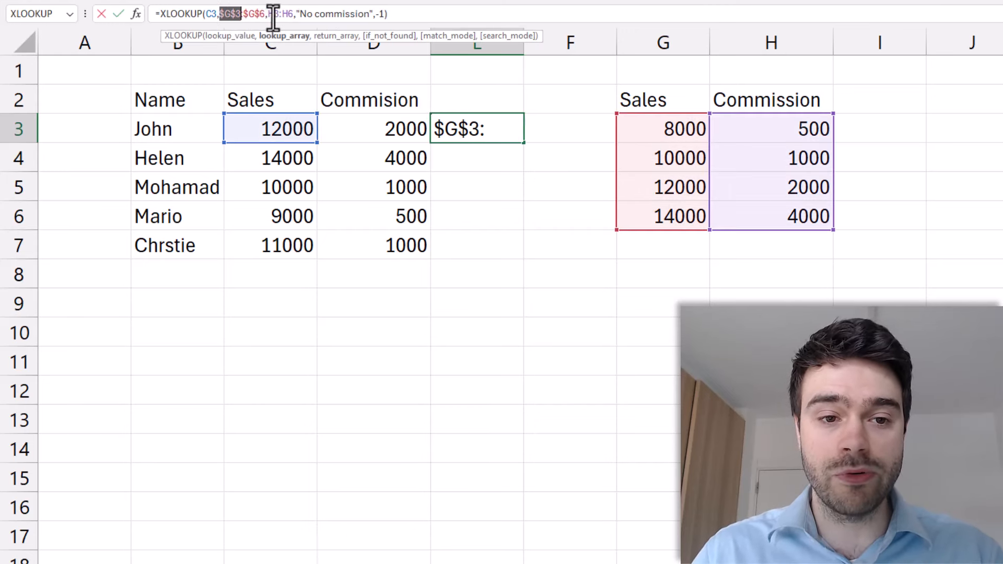
pyautogui.click(273, 16)
pyautogui.press('F4')
pyautogui.click(295, 16)
pyautogui.press('F4')
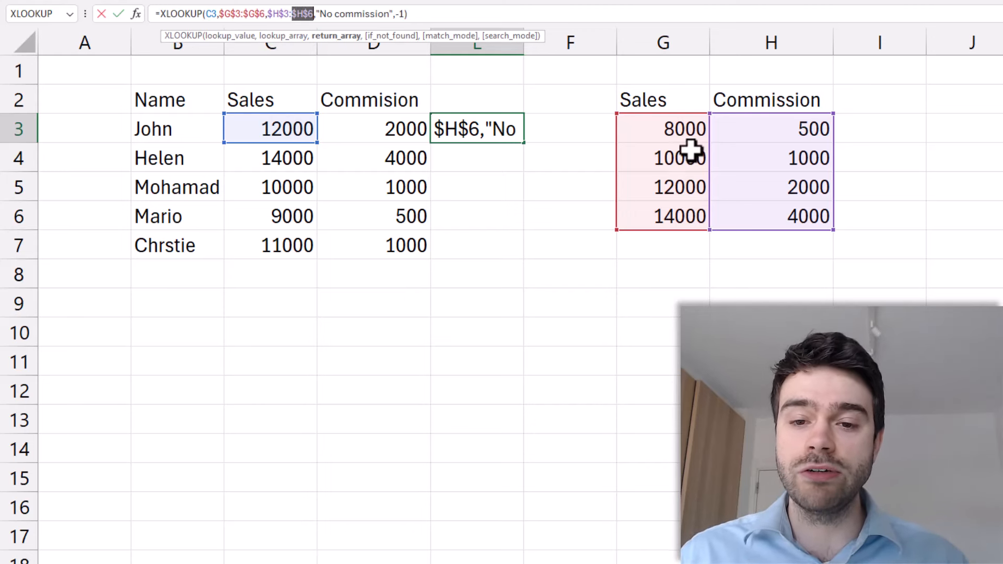
pyautogui.press('Return')
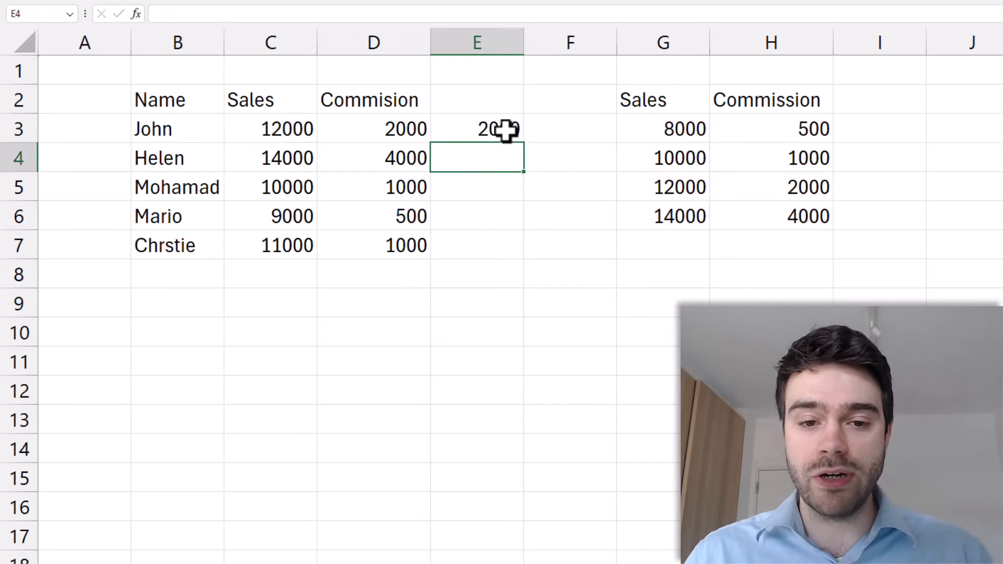
# Fill the E3 XLOOKUP formula down through E7 for the remaining salespeople
pyautogui.click(506, 131)
pyautogui.doubleClick(523, 142)
pyautogui.click(569, 246)
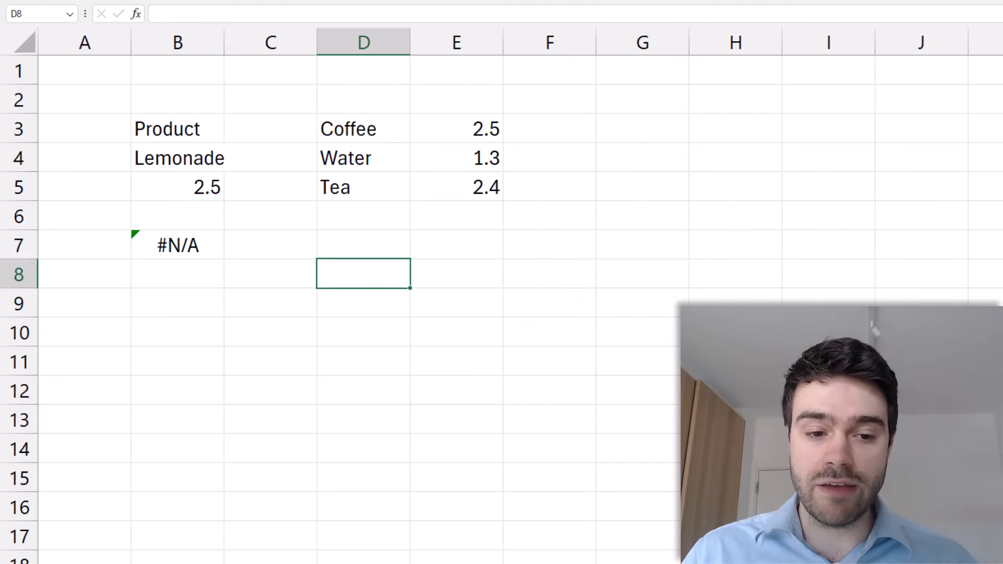
# On the product price sheet, start an XLOOKUP in B8 that looks up B4 in D3:D5 and returns from E3:E5
pyautogui.click(204, 278)
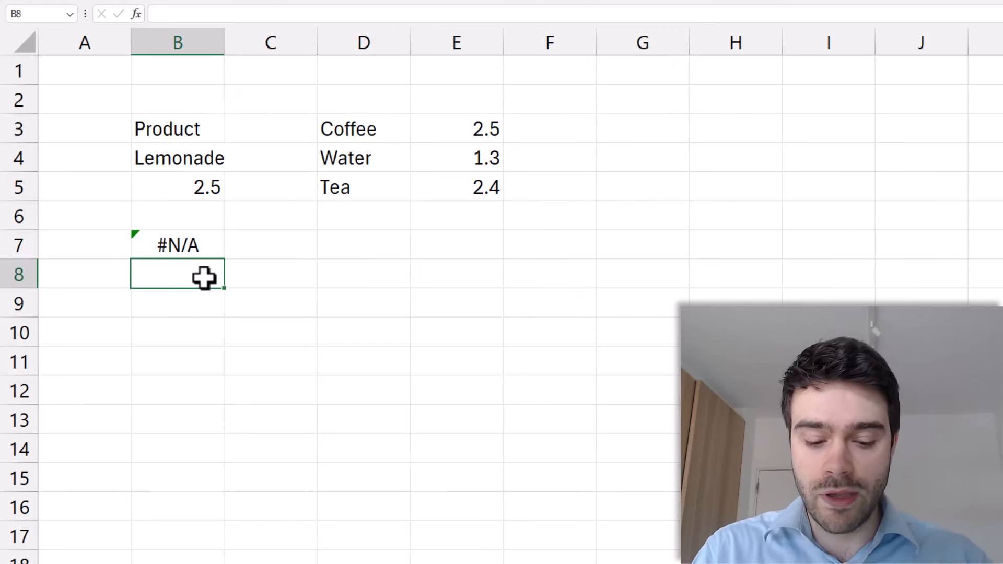
pyautogui.write('=XLO')
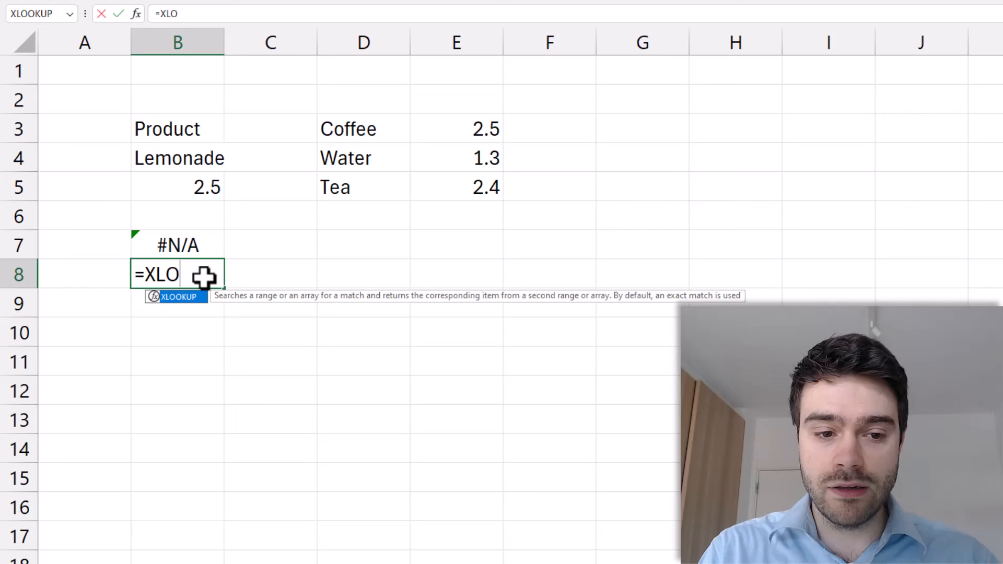
pyautogui.press('Tab')
pyautogui.click(156, 160)
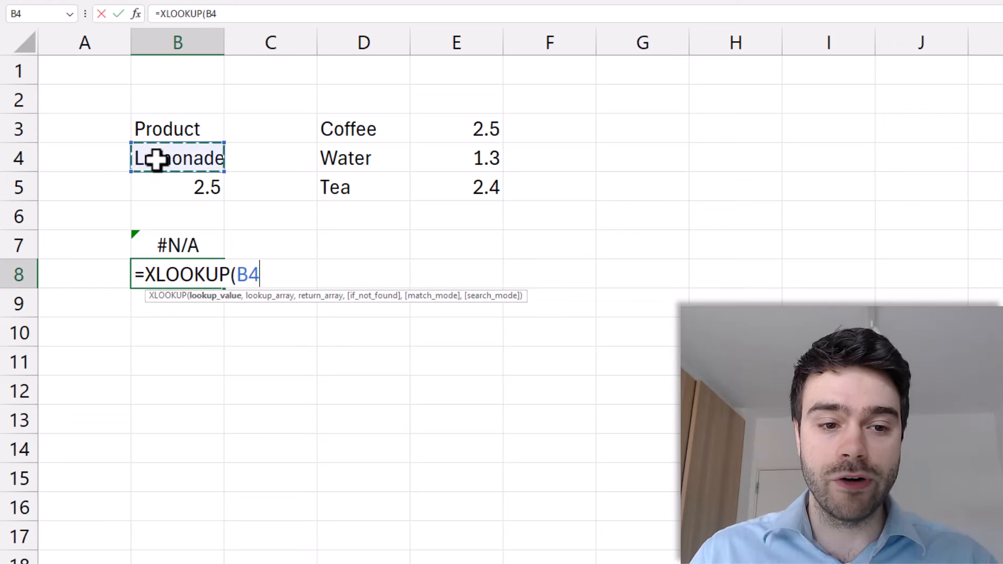
pyautogui.write(',')
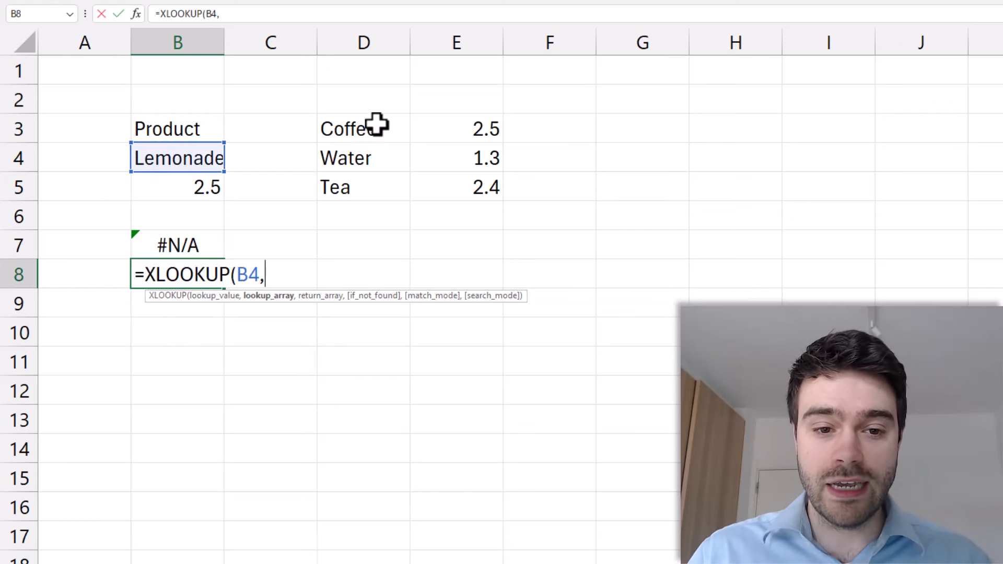
pyautogui.moveTo(379, 128); pyautogui.dragTo(374, 178)
pyautogui.moveTo(506, 137); pyautogui.dragTo(475, 189)
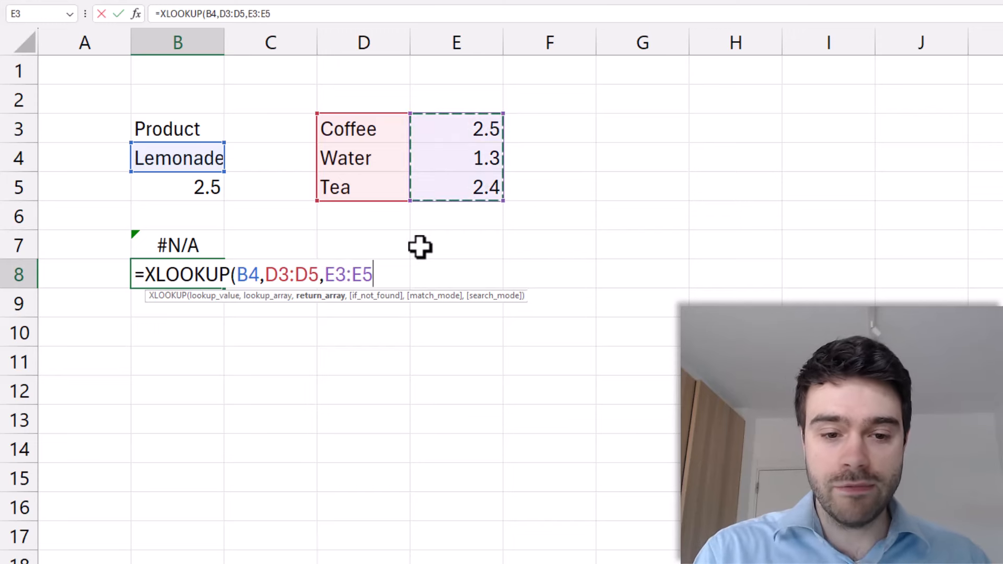
# Add "Not available" as the if-not-found argument and complete the B8 XLOOKUP formula
pyautogui.write(',')
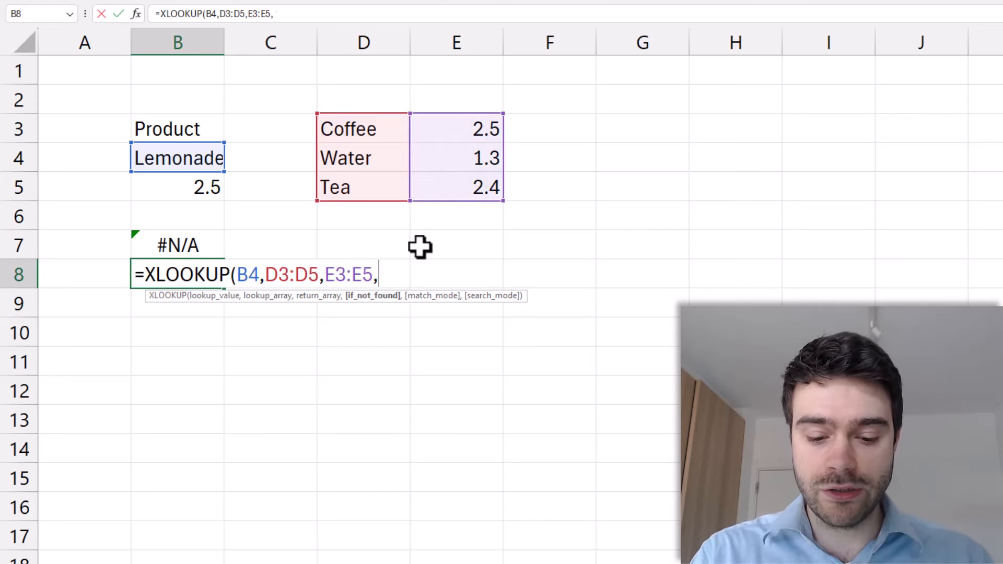
pyautogui.write('"Not availab')
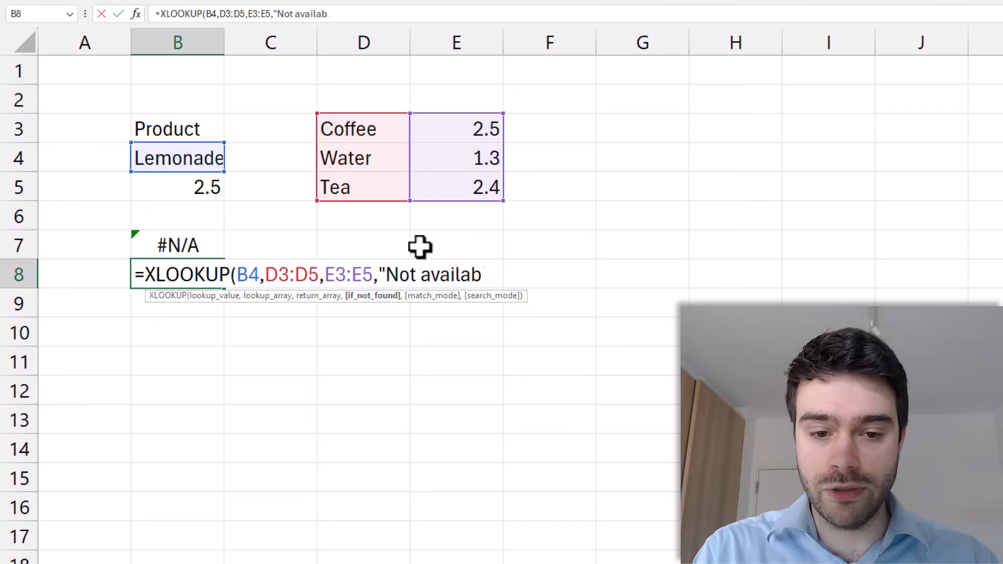
pyautogui.write('le")')
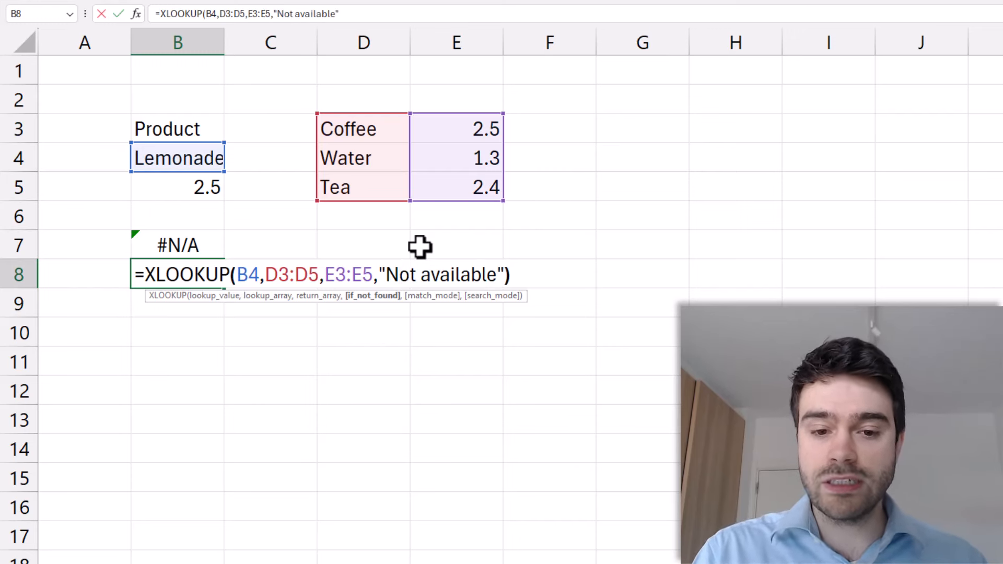
pyautogui.press('Return')
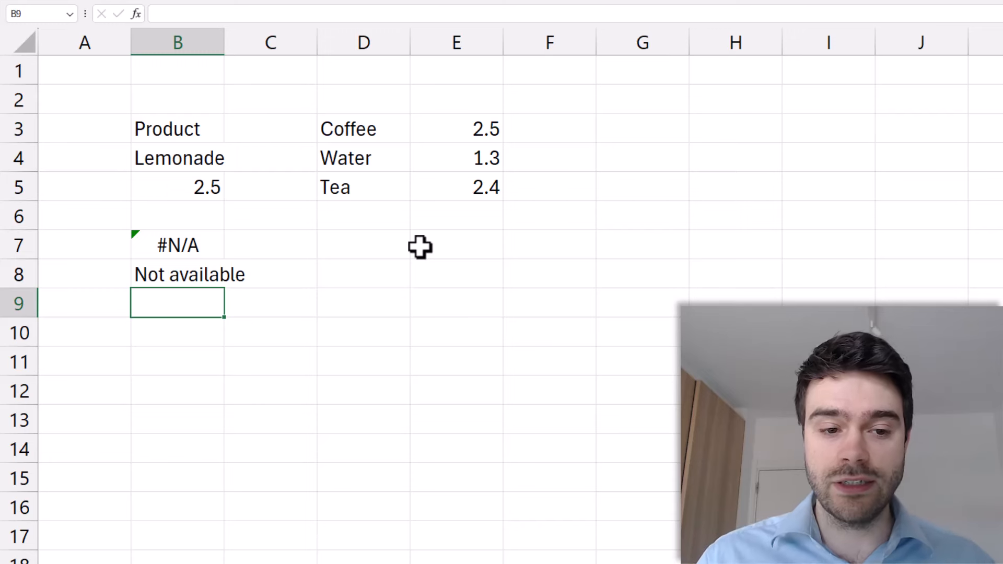
# Test the price lookups by entering Water and finally Tea as the product in B4, checking against the Tea row in D5:E5
pyautogui.click(209, 163)
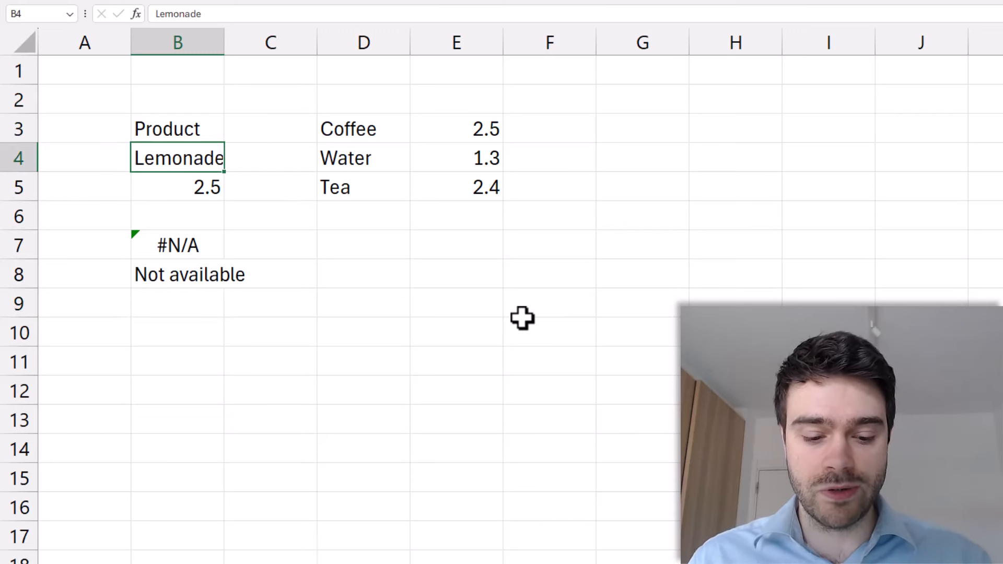
pyautogui.write('Water')
pyautogui.press('Return')
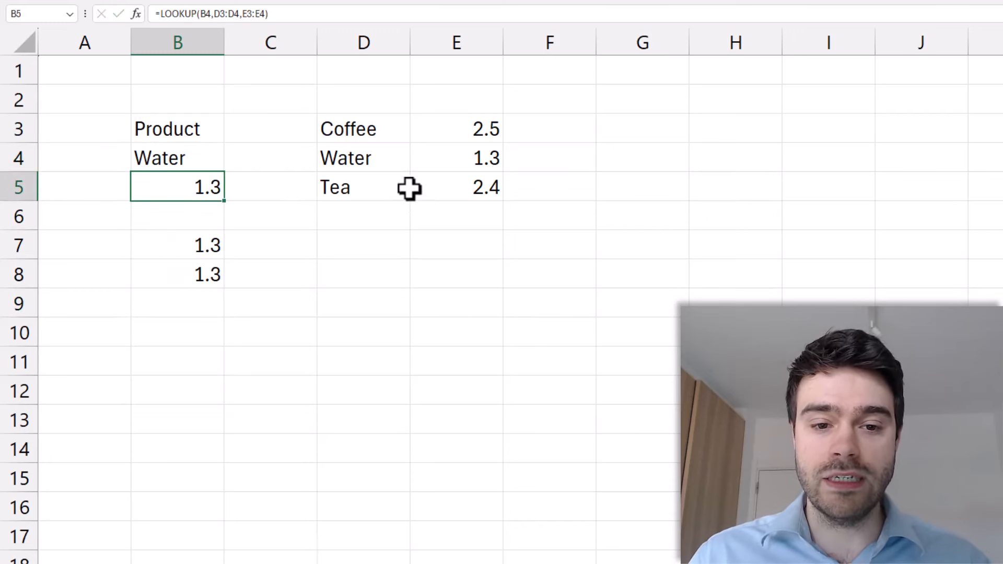
pyautogui.click(181, 158)
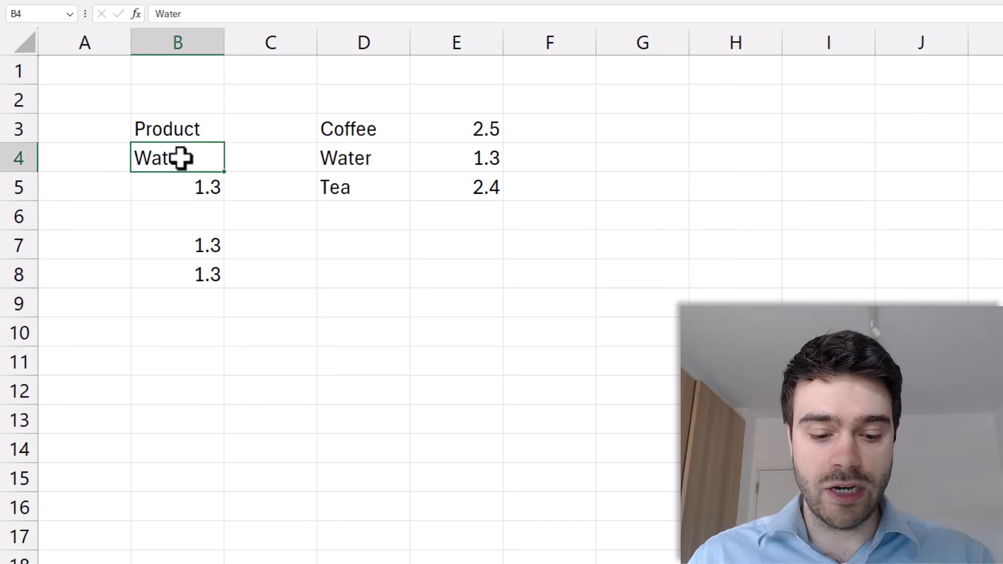
pyautogui.write('Tea')
pyautogui.press('Return')
pyautogui.click(380, 221)
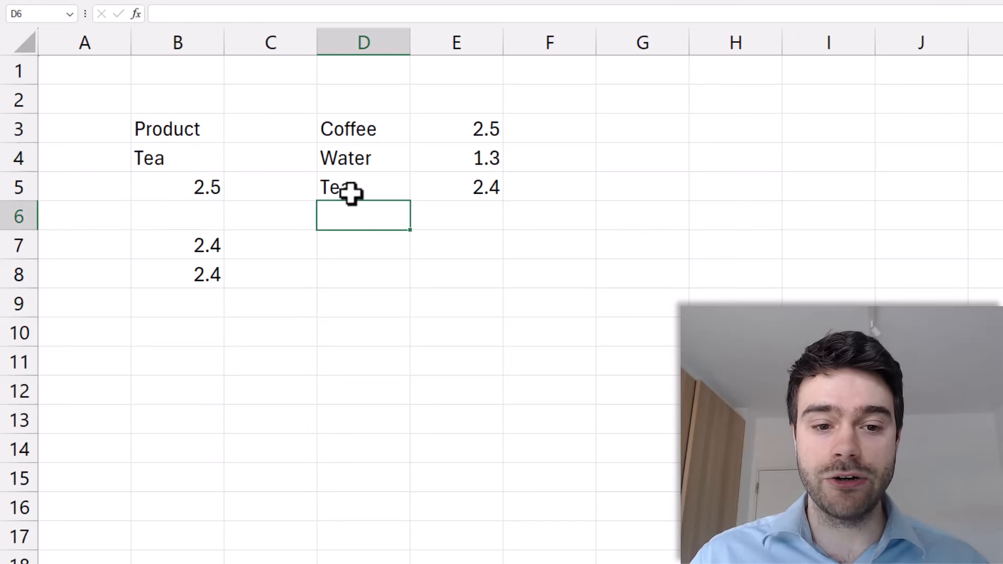
pyautogui.moveTo(351, 195); pyautogui.dragTo(470, 189)
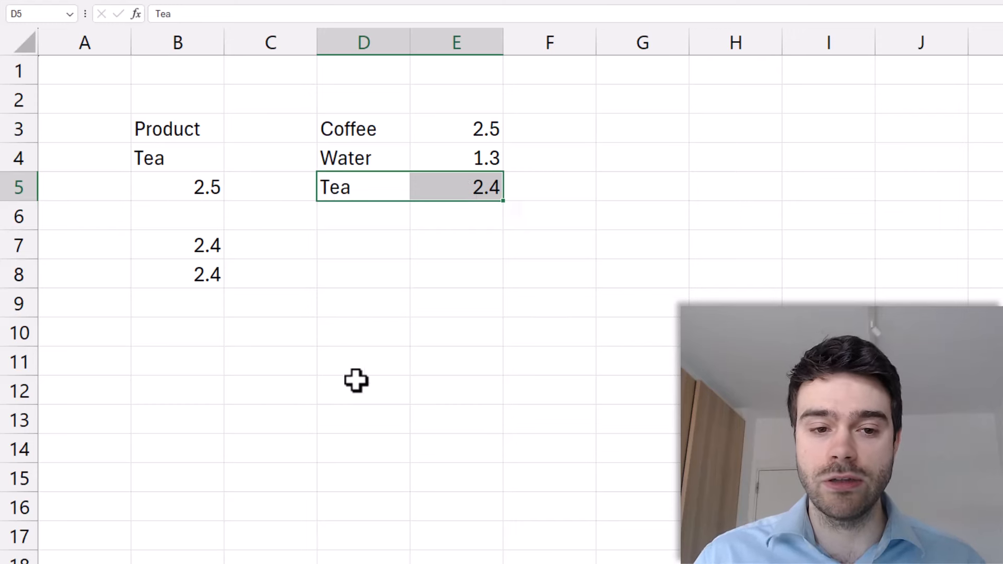
pyautogui.click(402, 279)
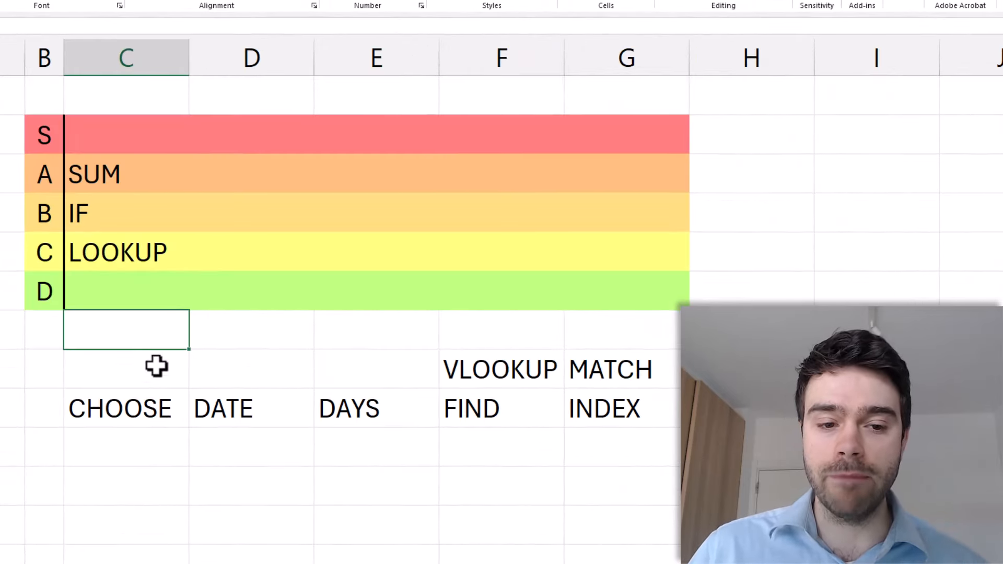
# On the tier list, rank VLOOKUP in the A tier beside SUM and remove it from the unranked functions
pyautogui.click(251, 336)
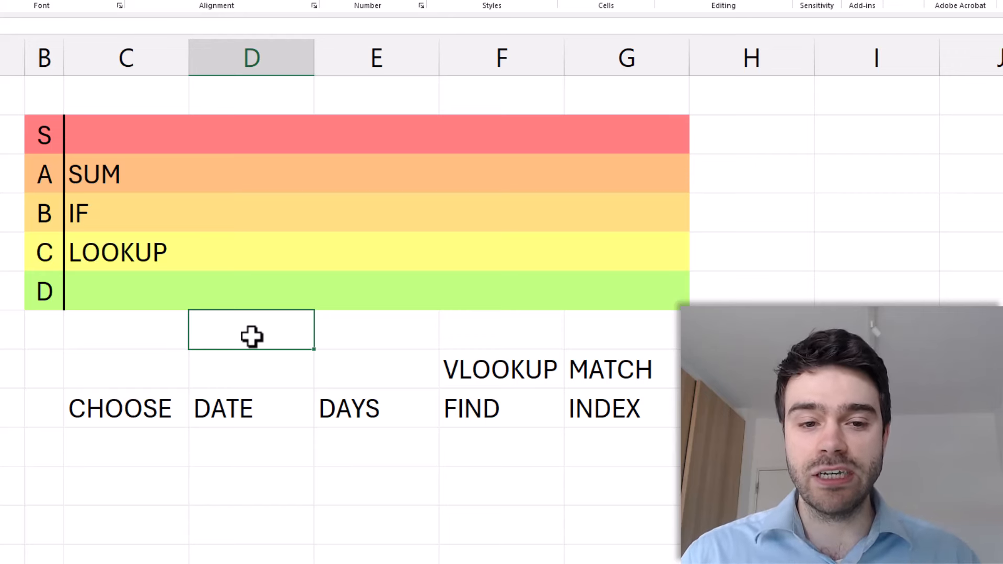
pyautogui.click(218, 175)
pyautogui.write('VLOO')
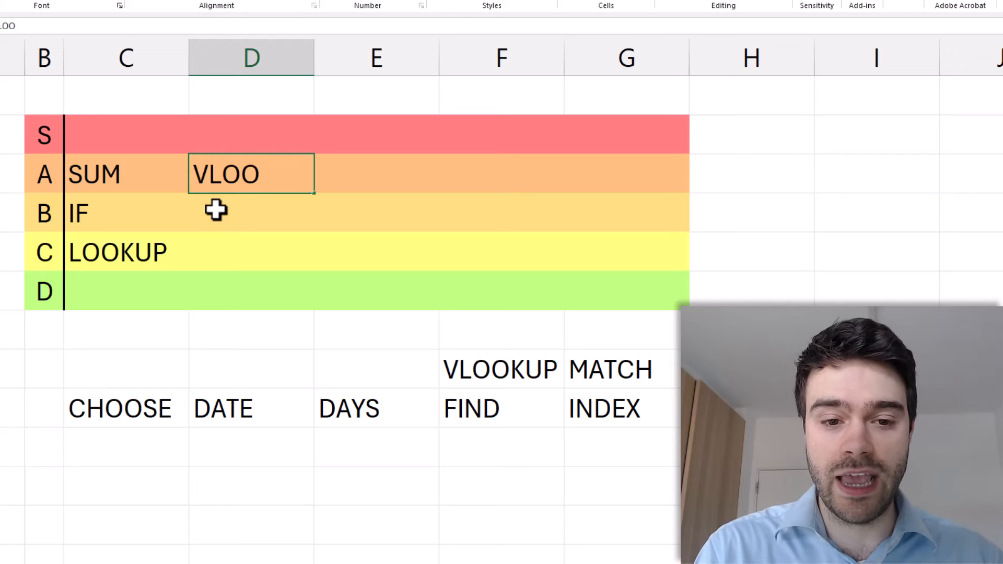
pyautogui.write('KUP')
pyautogui.click(352, 306)
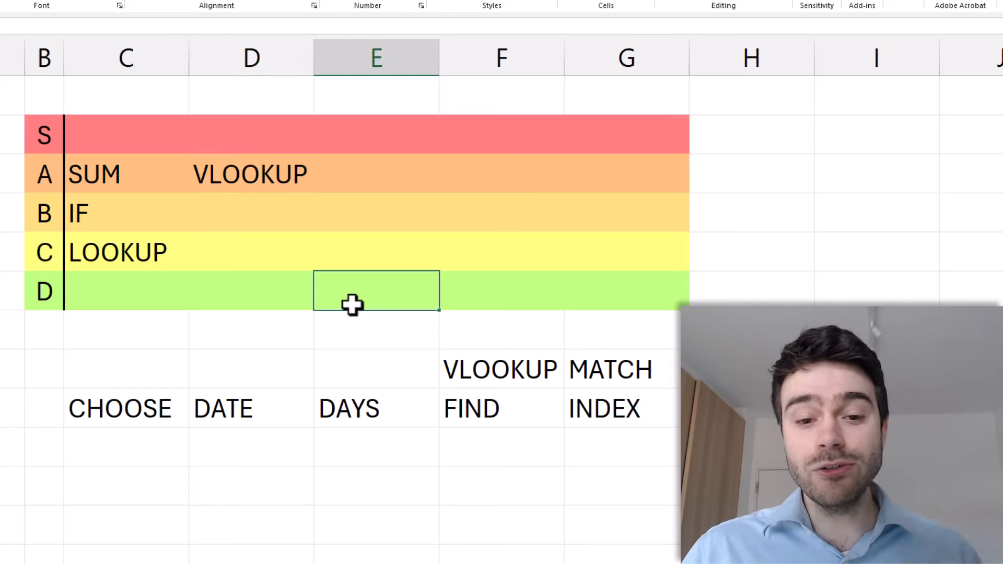
pyautogui.click(353, 331)
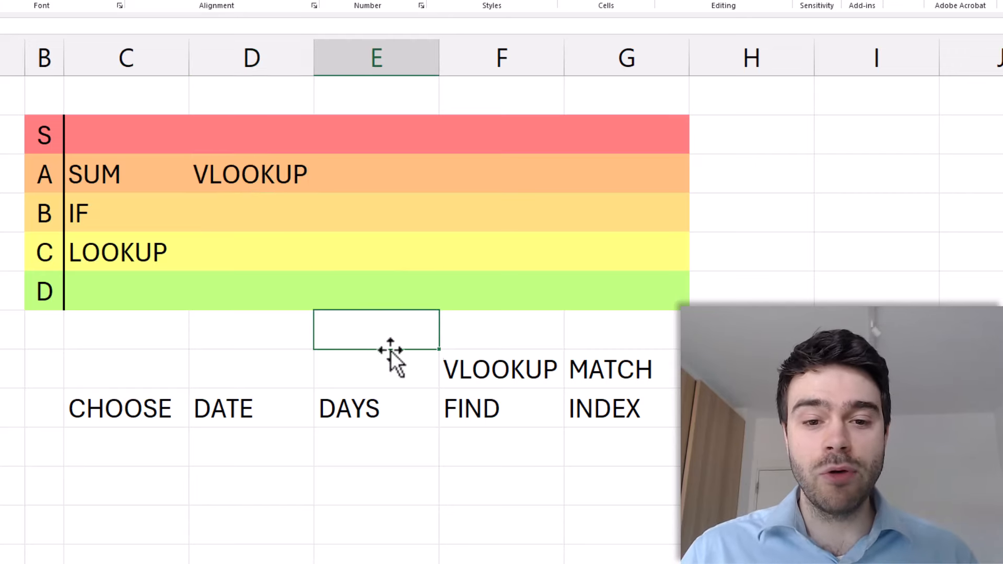
pyautogui.click(457, 363)
pyautogui.press('Delete')
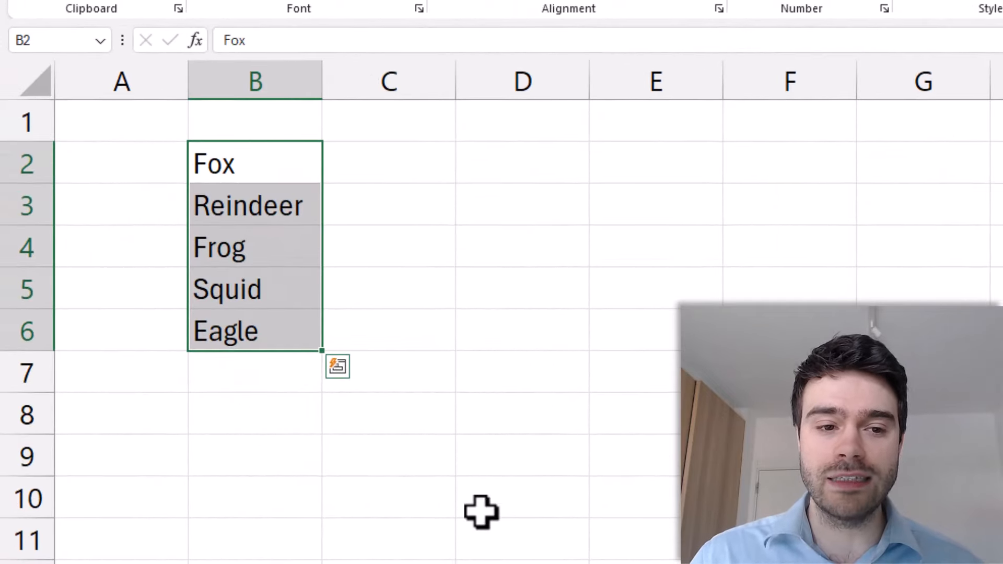
# On the animal list sheet, start a MATCH formula in D2 with "Frog" as the lookup value
pyautogui.click(529, 271)
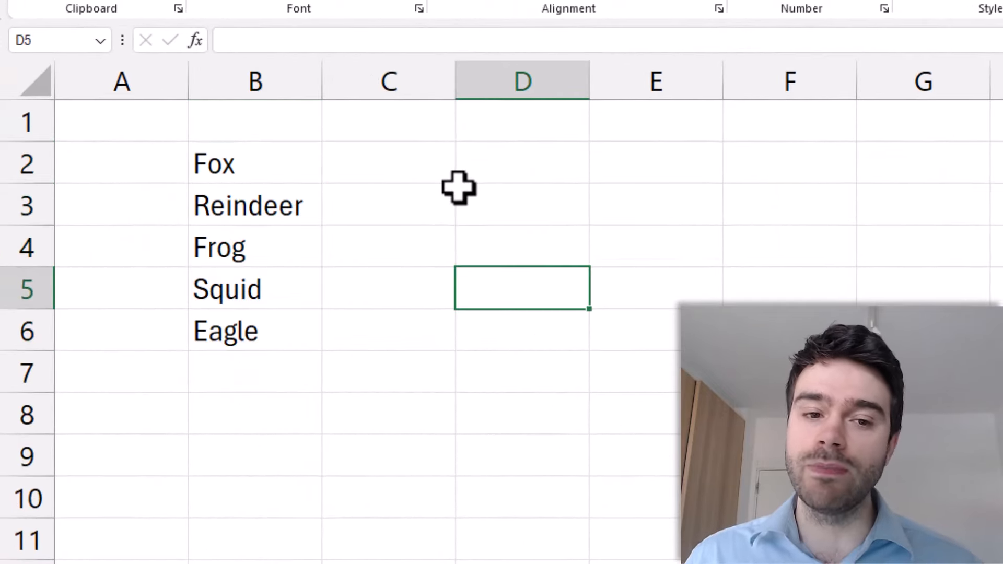
pyautogui.click(461, 165)
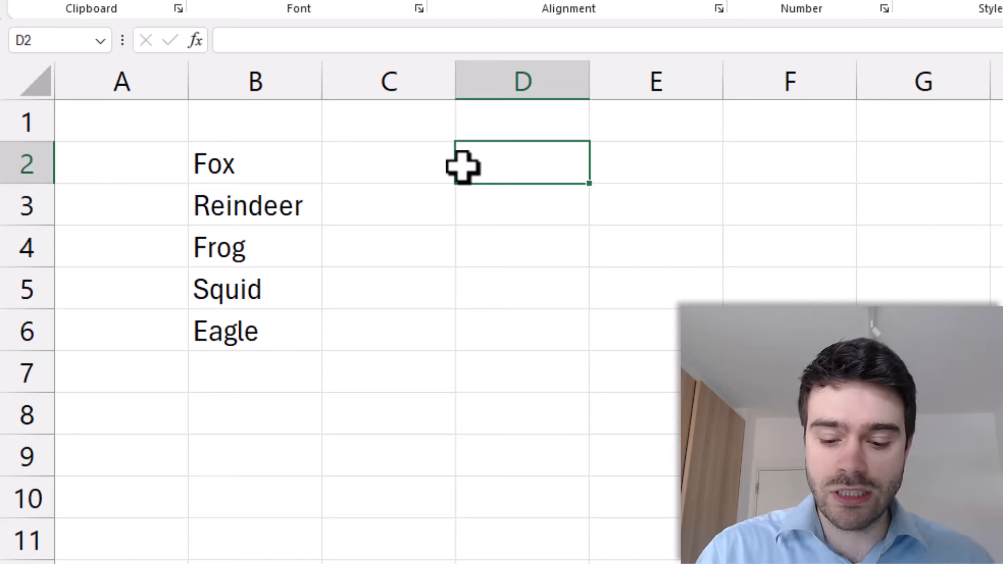
pyautogui.write('=MATCH(')
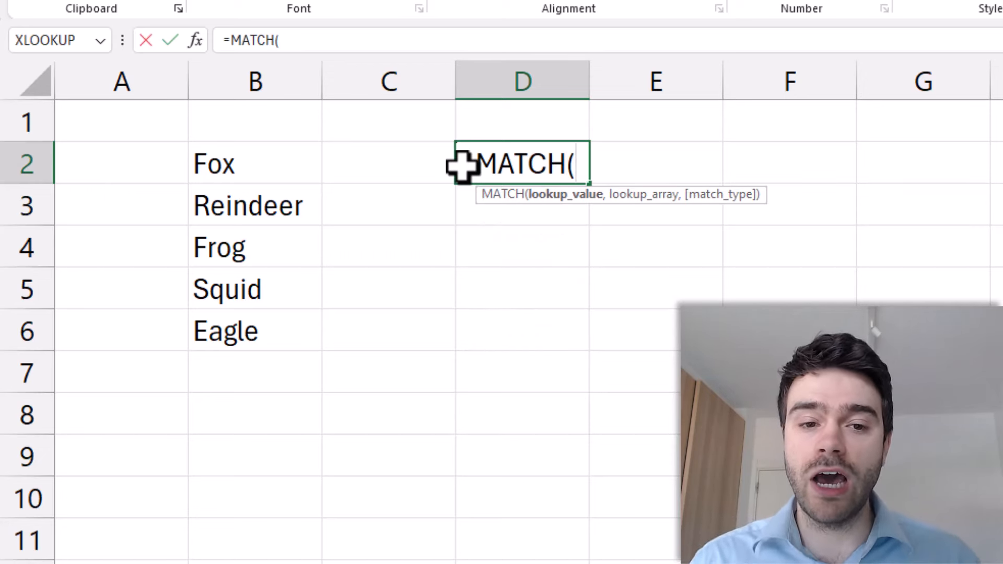
pyautogui.press('BackSpace')
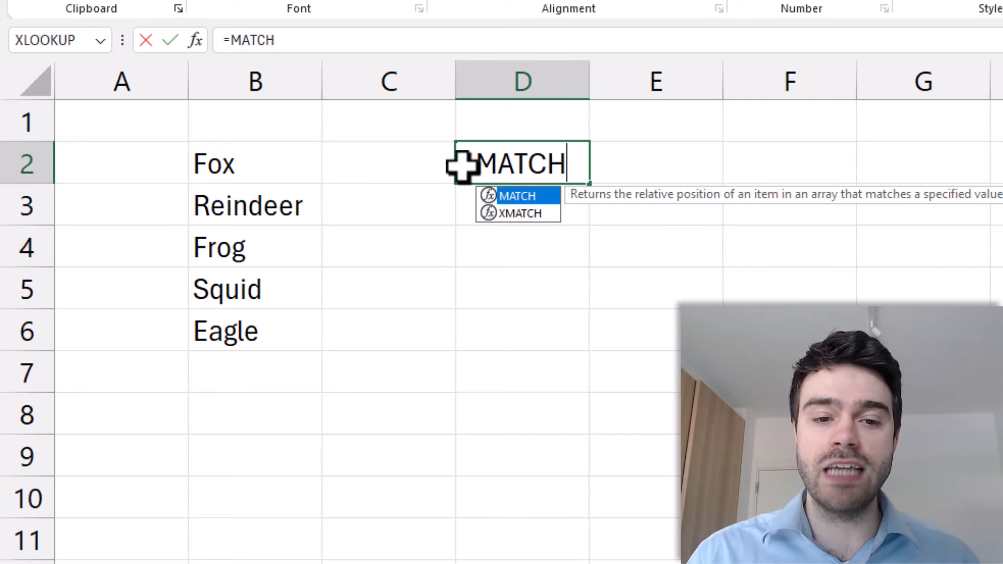
pyautogui.press('Tab')
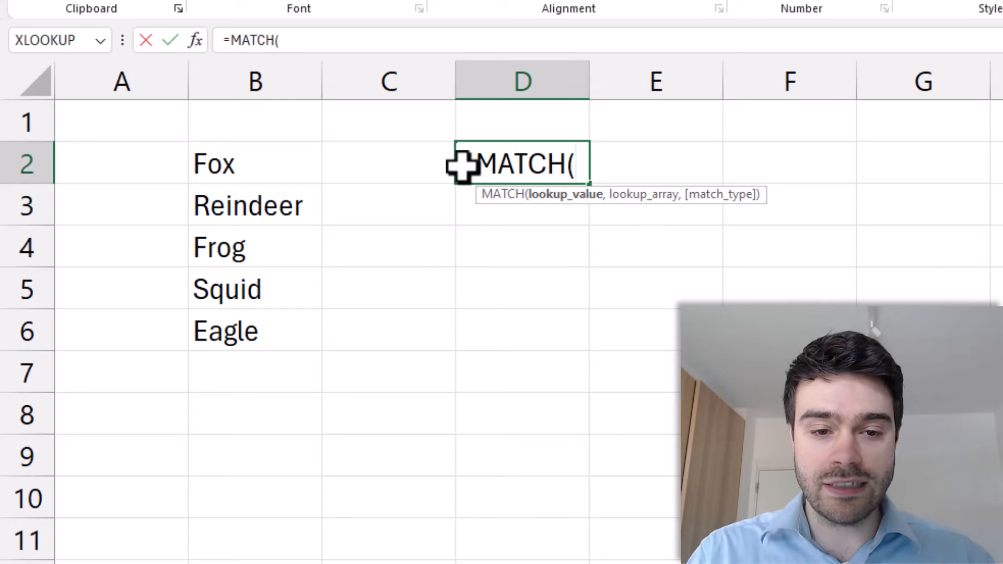
pyautogui.write('"Frog"')
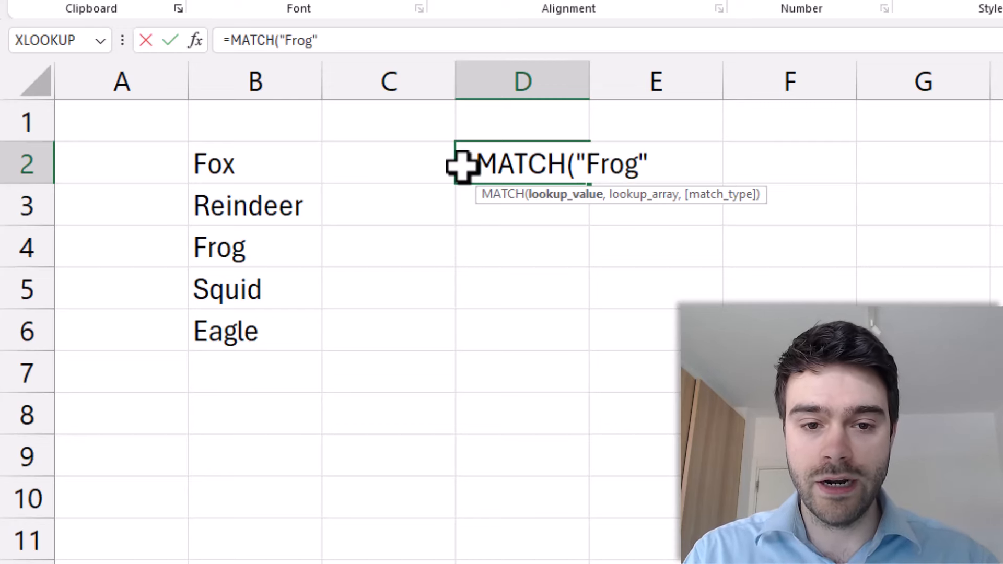
pyautogui.write(',')
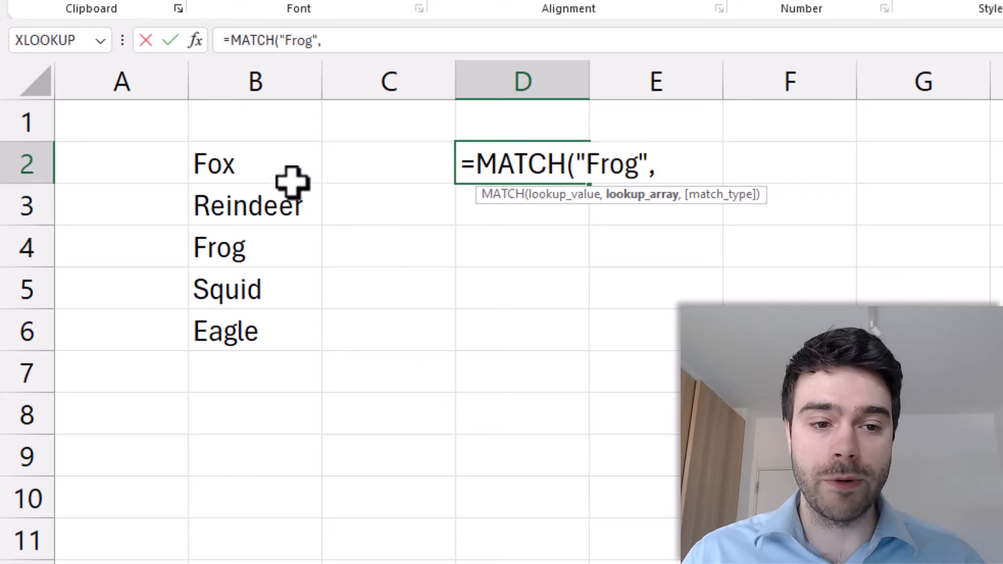
# Complete the D2 MATCH formula with B2:B6 as the lookup array and 0 for an exact match
pyautogui.moveTo(290, 168); pyautogui.dragTo(287, 316)
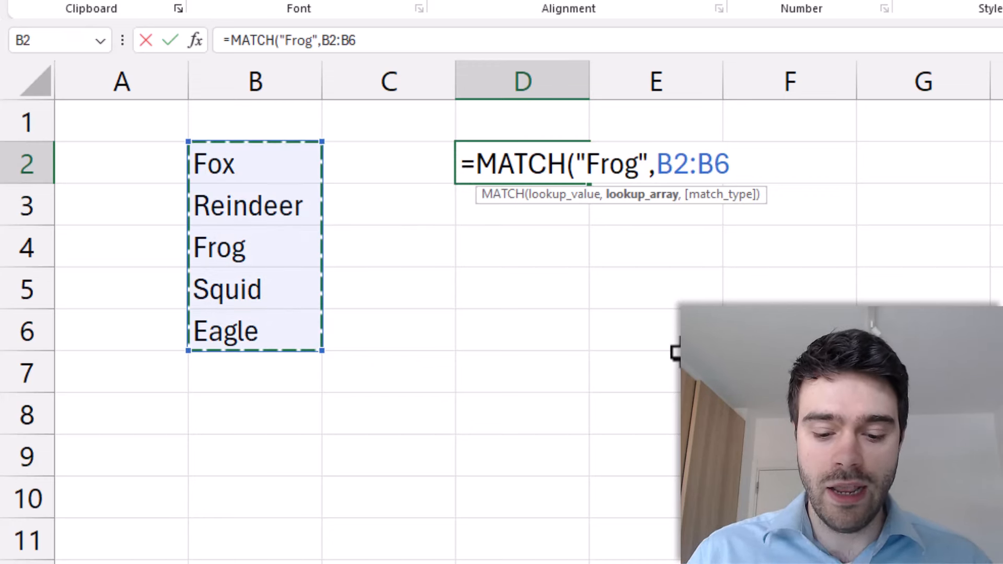
pyautogui.write(',')
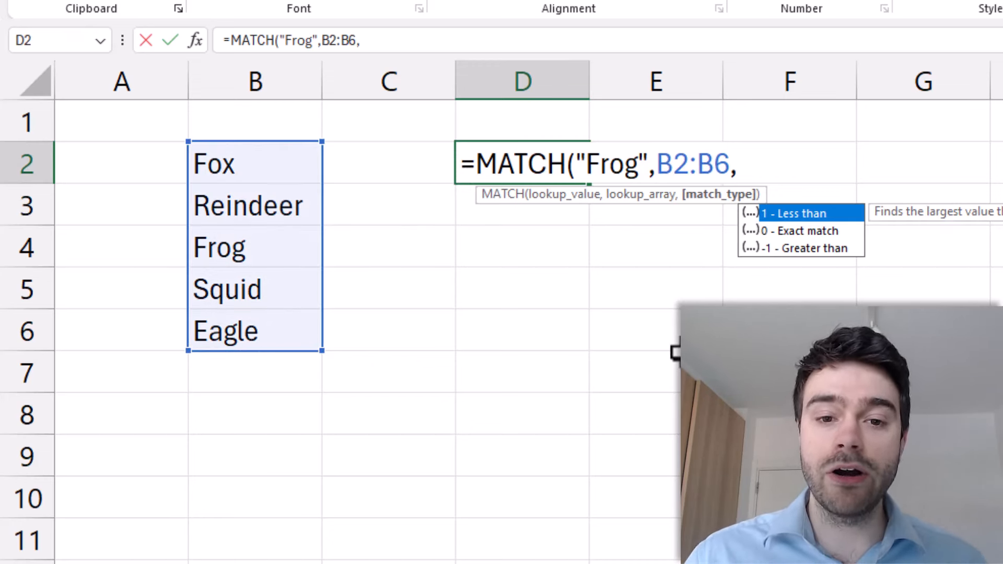
pyautogui.click(781, 234)
pyautogui.press('Tab')
pyautogui.write(')')
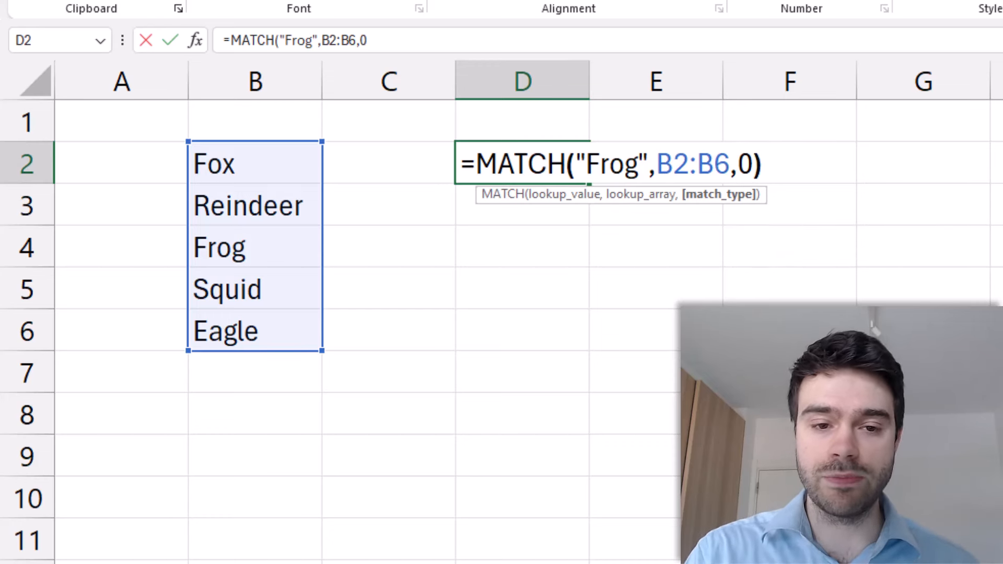
pyautogui.press('Return')
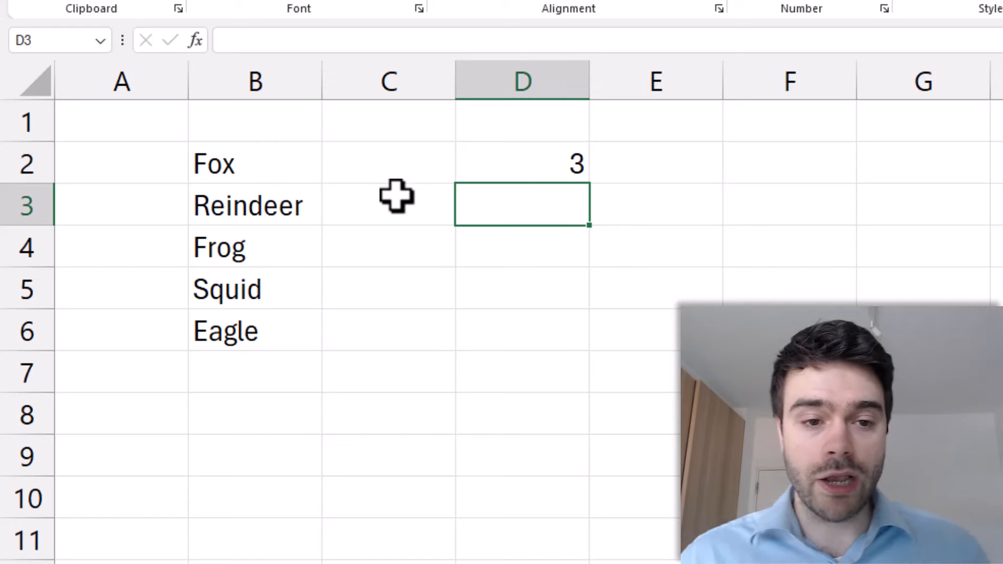
# Enter Squid in C2 and replace the "Frog" lookup value in the D2 MATCH formula with a reference to C2
pyautogui.click(416, 162)
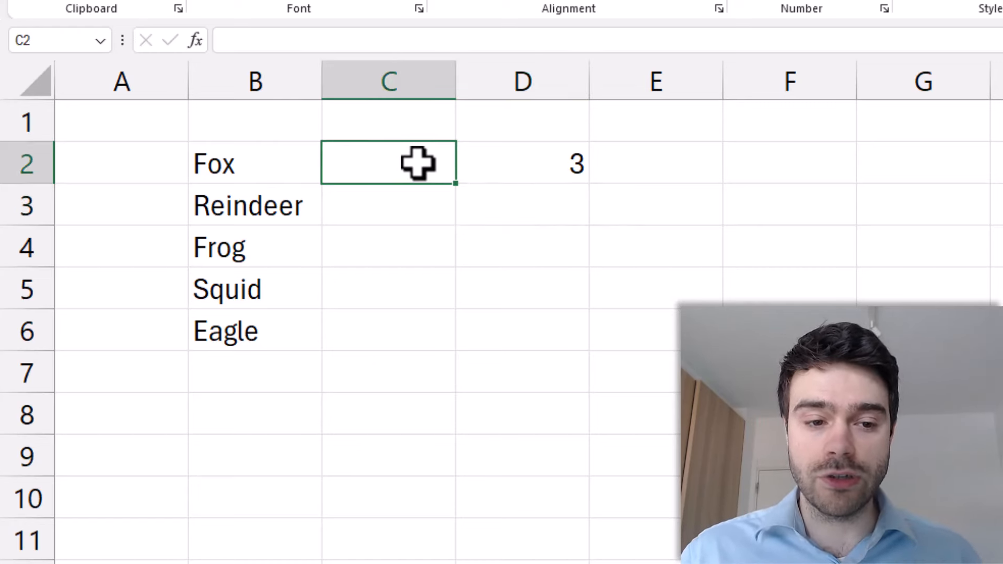
pyautogui.write('Squid')
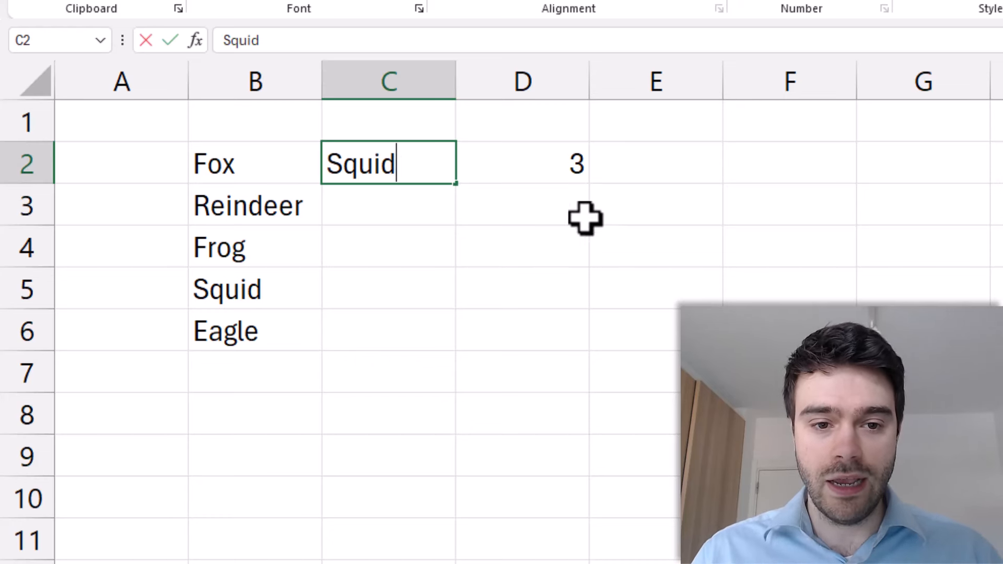
pyautogui.click(542, 164)
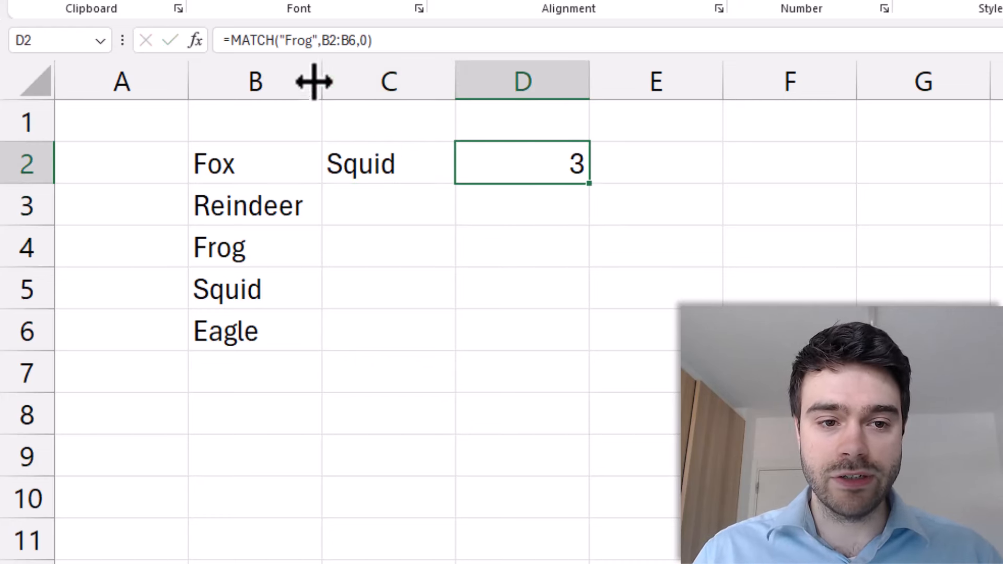
pyautogui.moveTo(313, 42); pyautogui.dragTo(287, 42)
pyautogui.press('BackSpace')
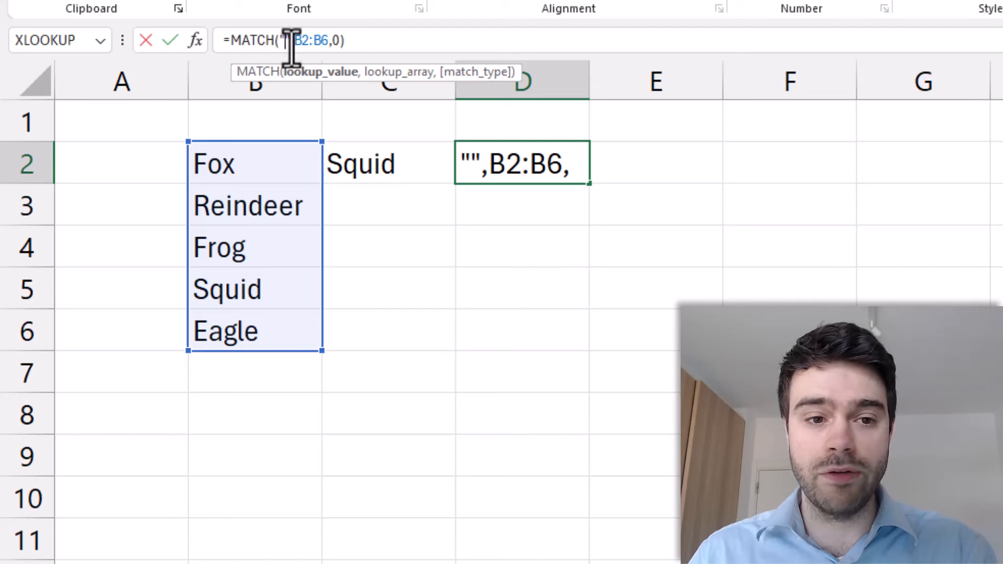
pyautogui.press('BackSpace')
pyautogui.press('Delete')
pyautogui.click(361, 166)
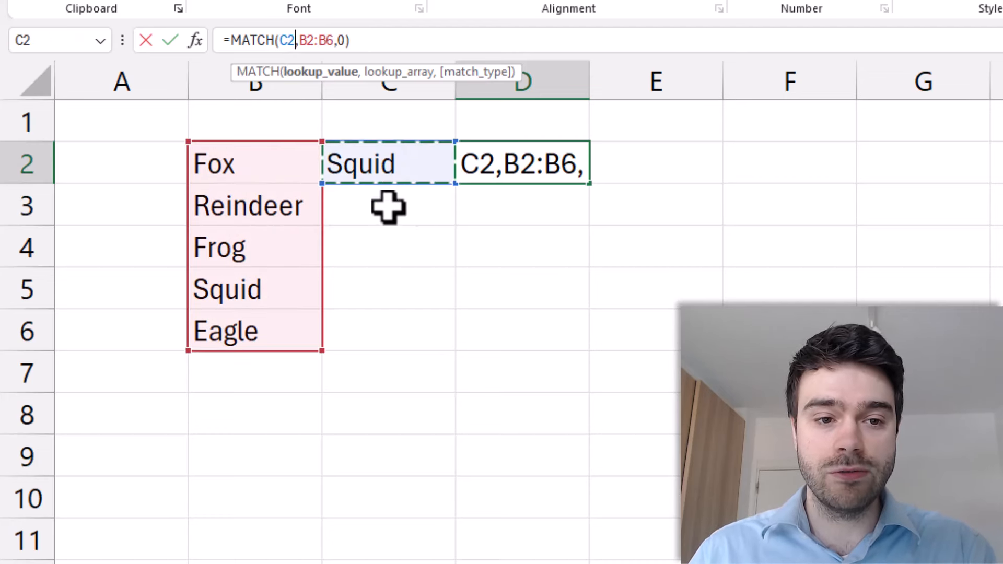
pyautogui.press('Return')
# Change the lookup animal in C2 to Eagle
pyautogui.click(358, 176)
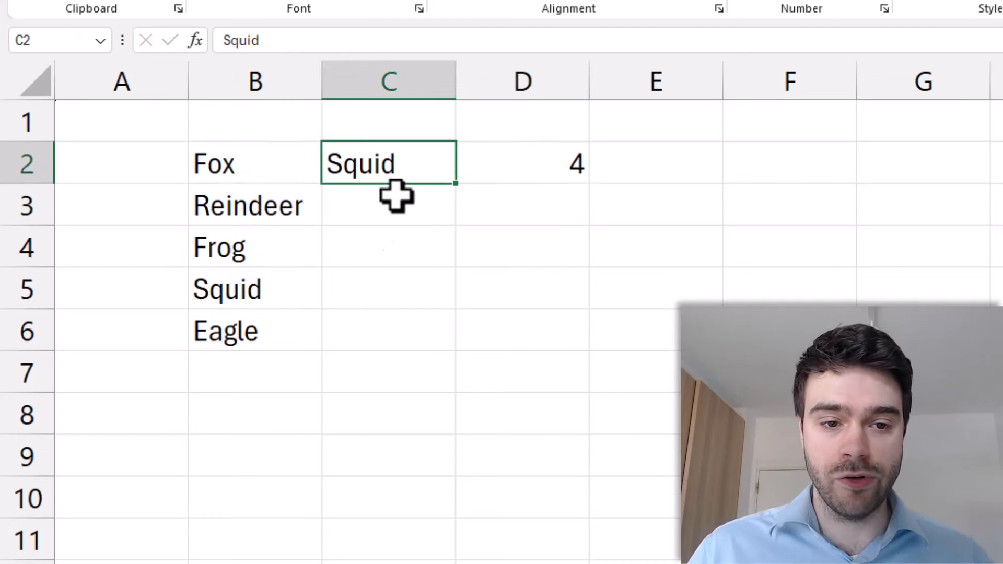
pyautogui.write('Eagle')
pyautogui.press('Return')
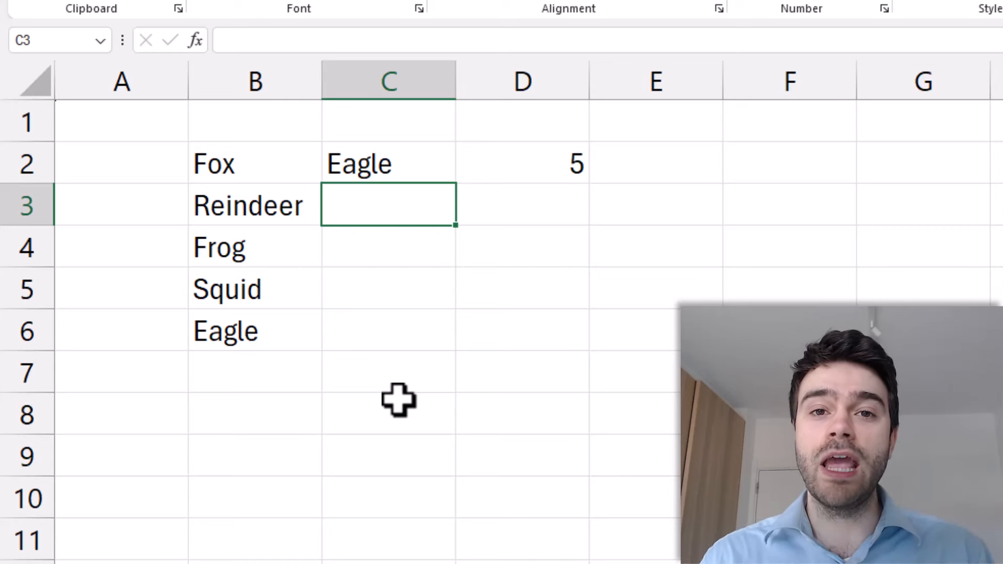
# Start an XMATCH formula in D4
pyautogui.click(483, 246)
pyautogui.write('=XMATCH(')
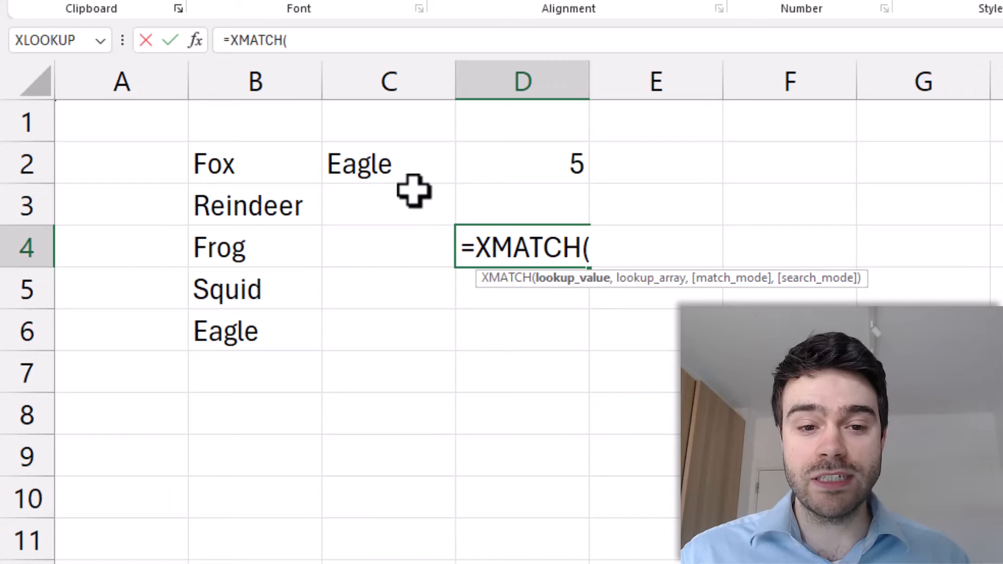
# Complete the XMATCH formula in D4 to find C2 within B2:B6, using the default match and search modes
pyautogui.click(415, 164)
pyautogui.write(',')
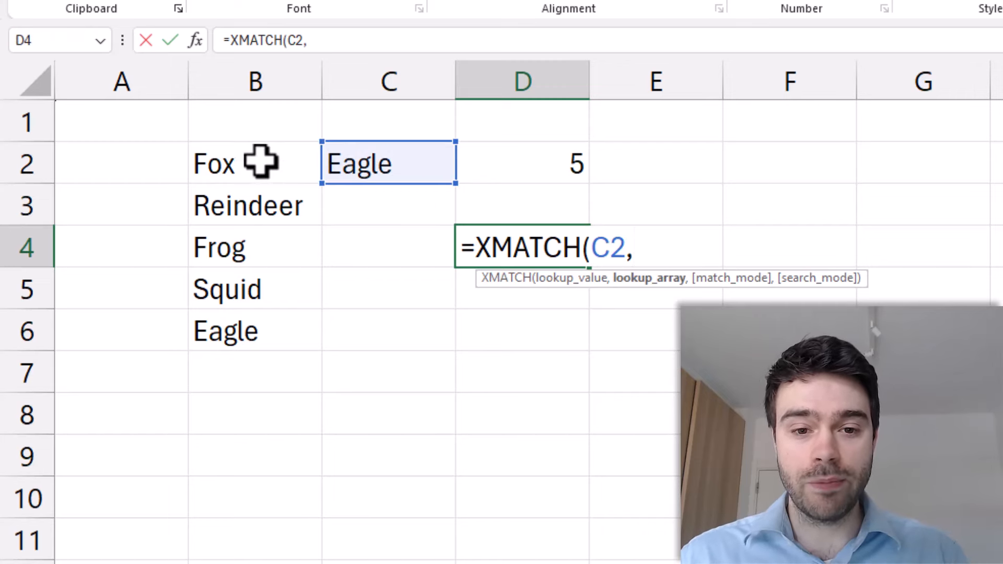
pyautogui.moveTo(264, 159); pyautogui.dragTo(261, 336)
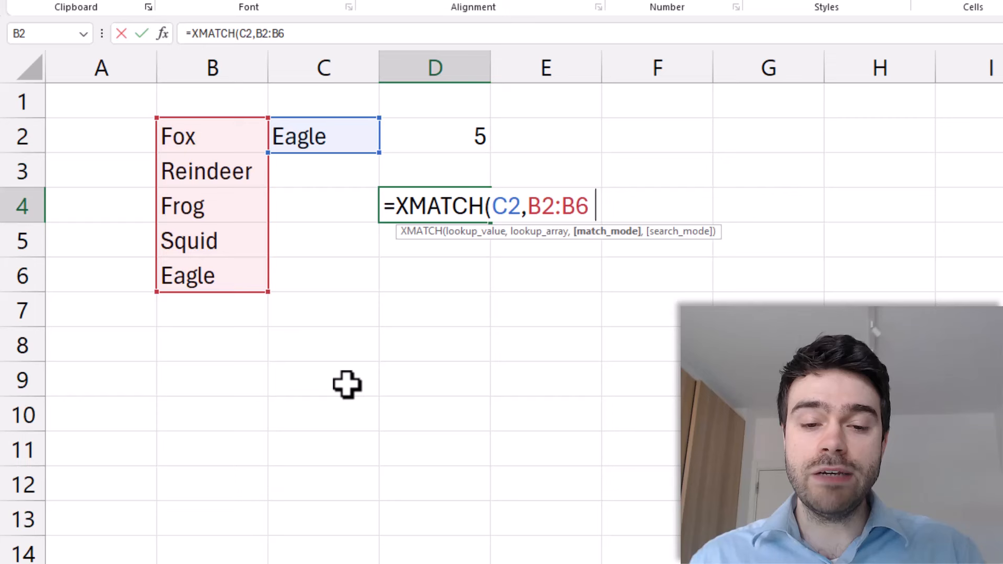
pyautogui.write(',')
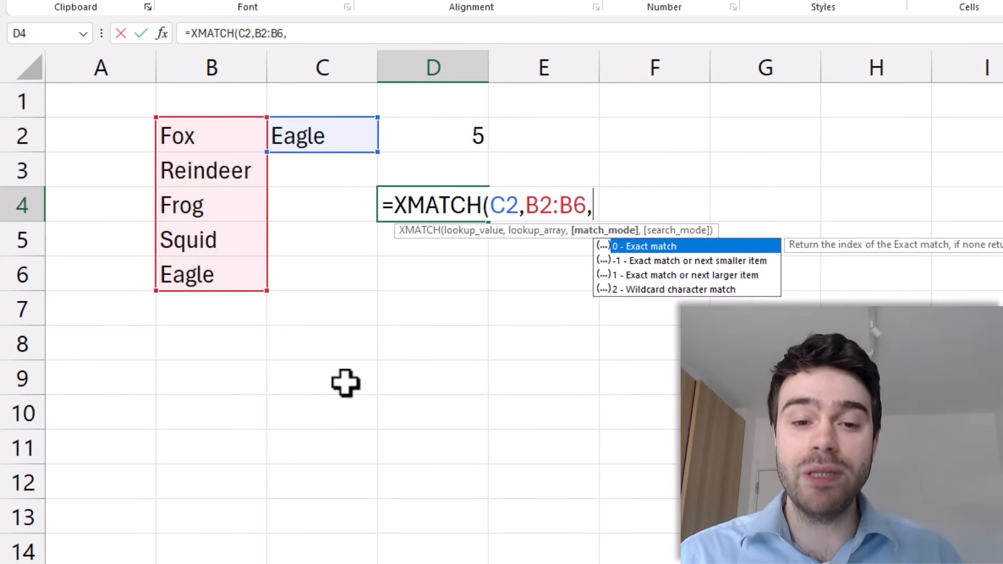
pyautogui.write(',')
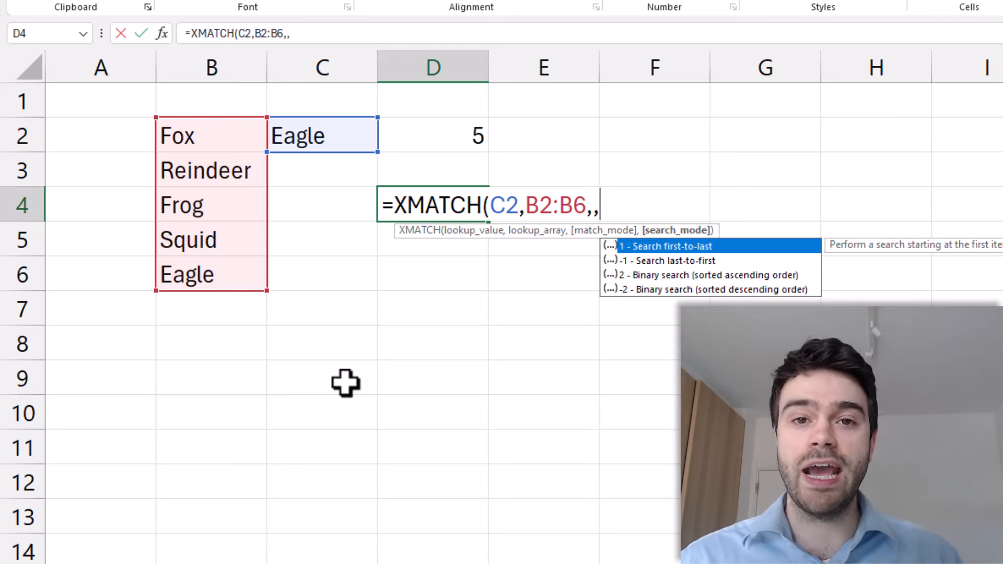
pyautogui.press('BackSpace')
pyautogui.press('BackSpace')
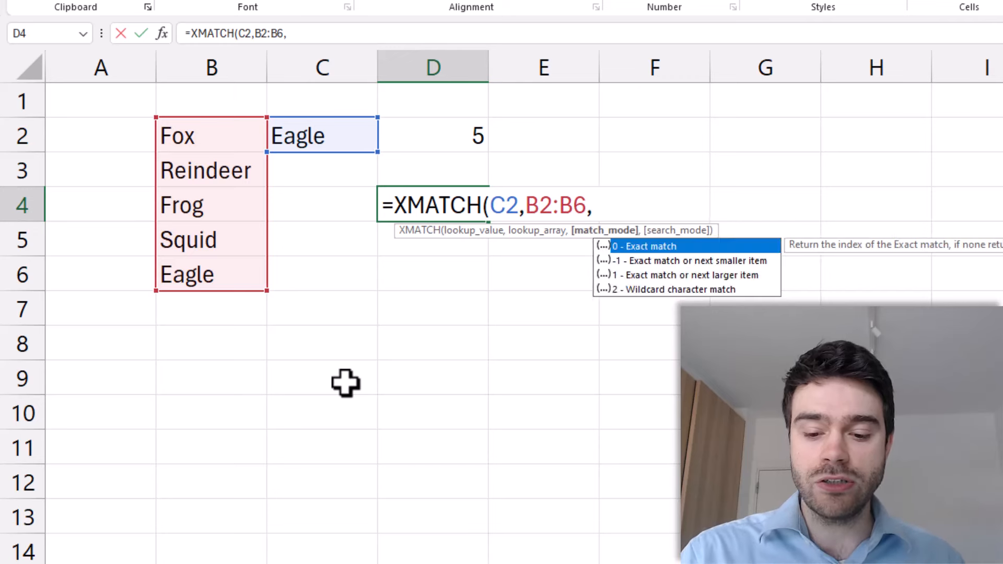
pyautogui.write(')')
pyautogui.press('Return')
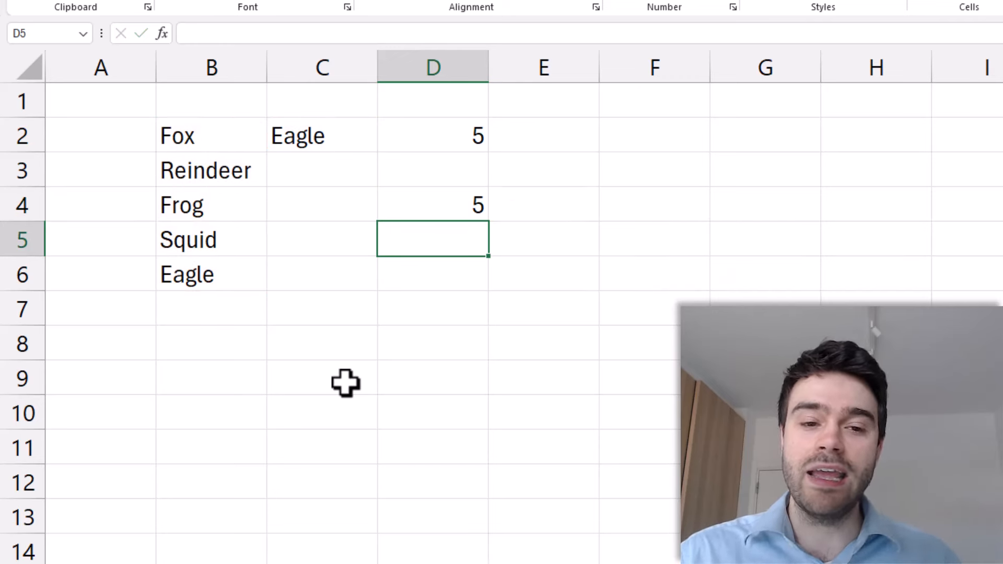
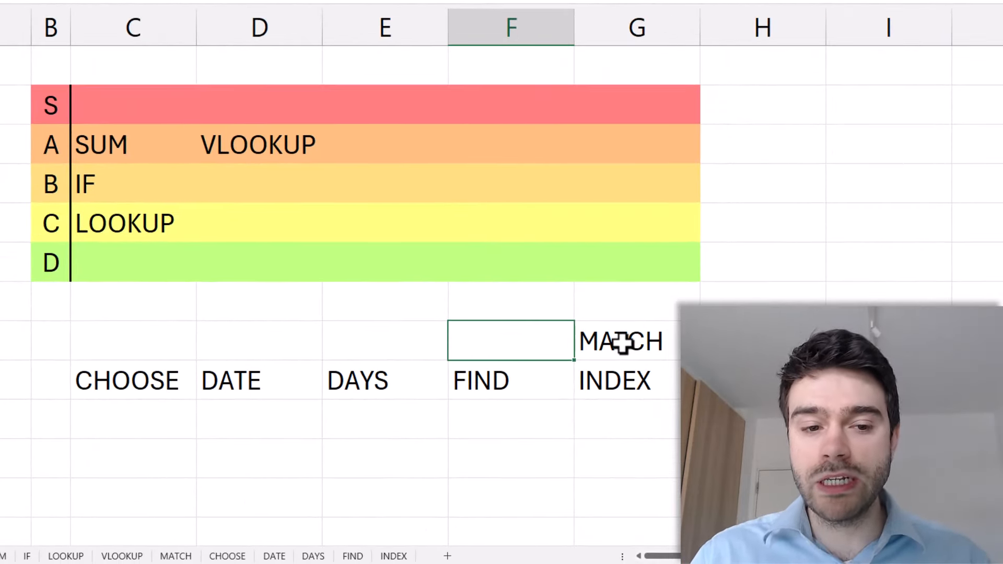
# Move MATCH from the unranked functions into the B tier of the tier list, beside IF
pyautogui.click(598, 342)
pyautogui.moveTo(574, 320); pyautogui.dragTo(293, 202)
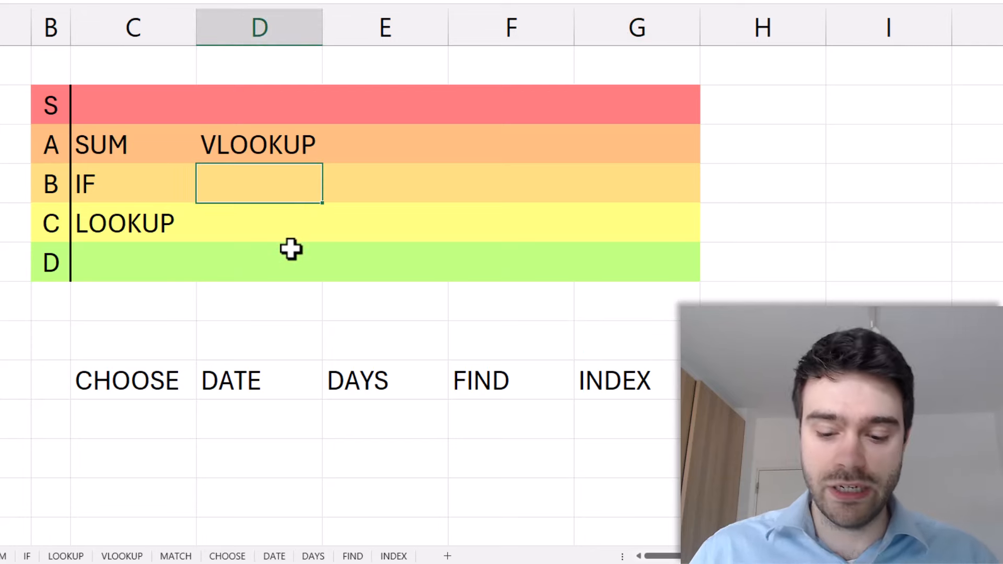
pyautogui.write('MATCH')
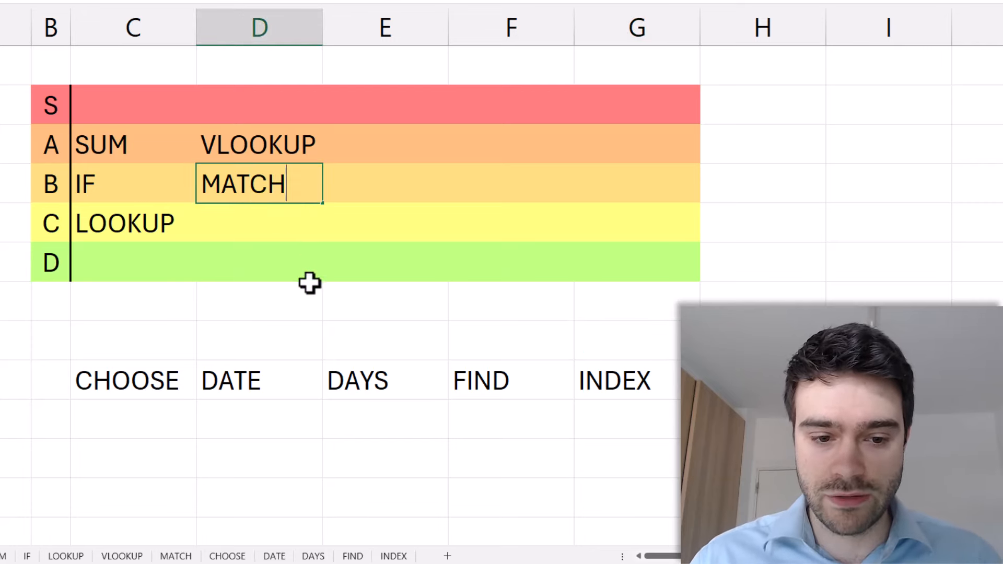
pyautogui.click(310, 283)
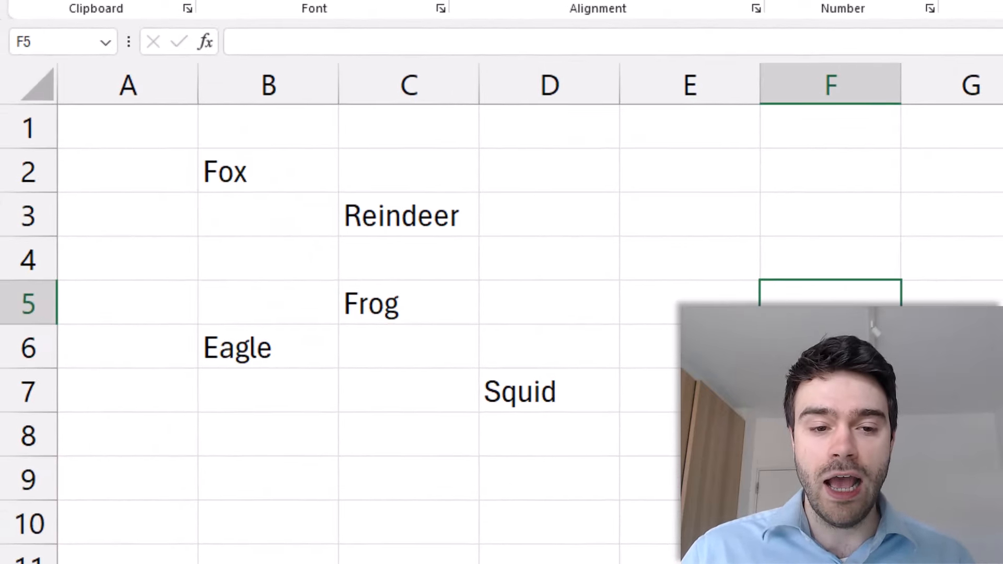
# On the sheet with the scattered animal names, enter =CHOOSE(2,"One","Two","Three") in cell E2
pyautogui.click(657, 418)
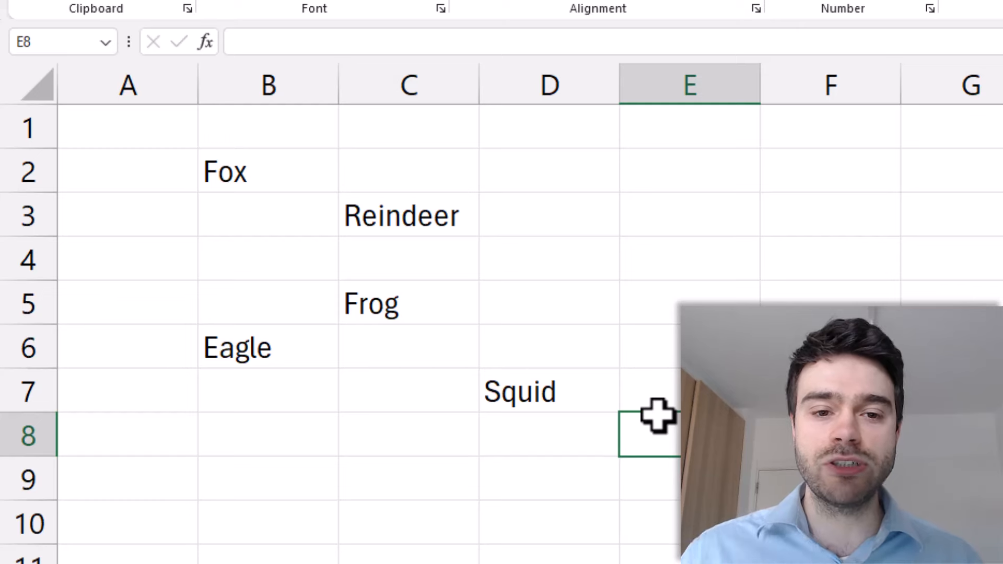
pyautogui.click(638, 173)
pyautogui.write('=')
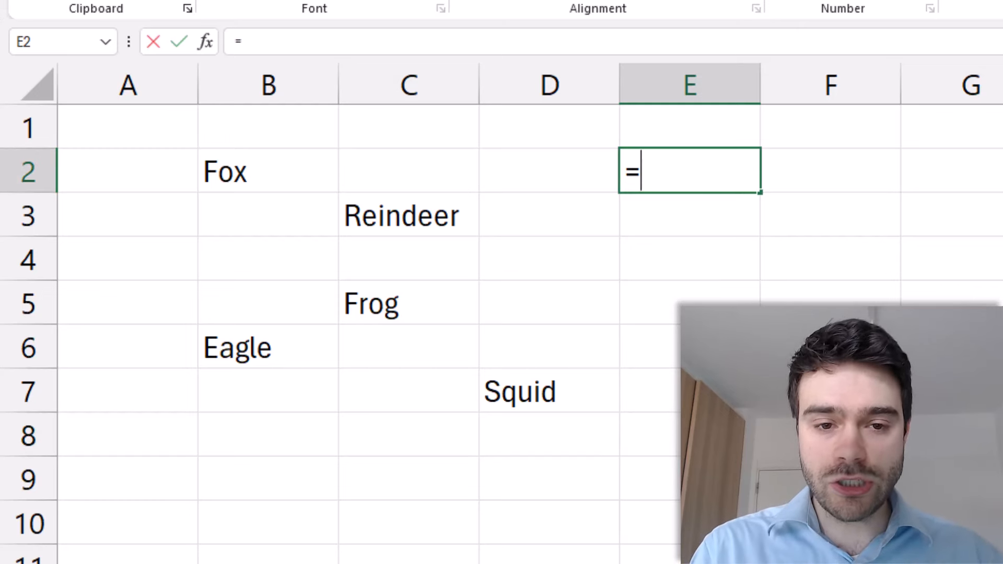
pyautogui.write('CHOOSE')
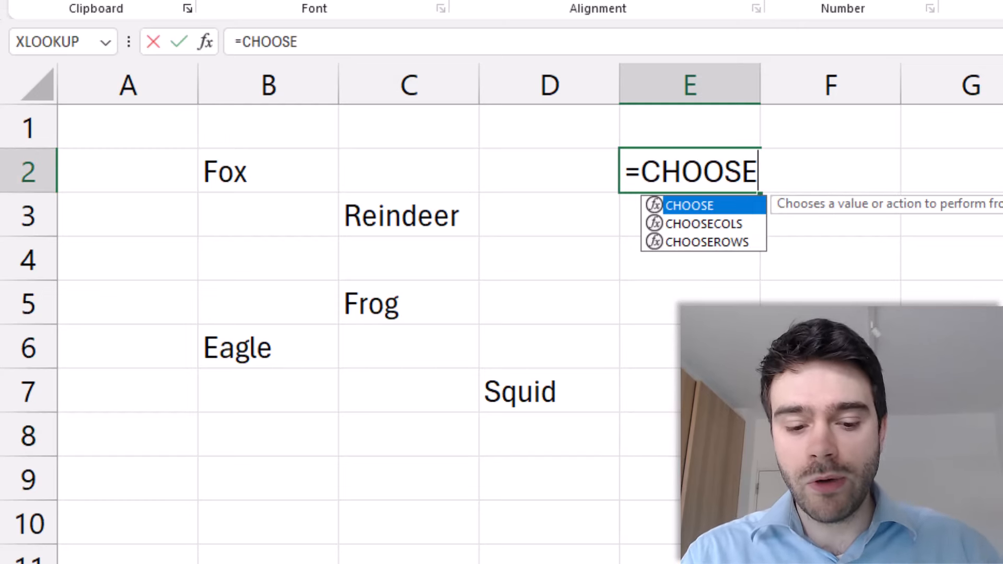
pyautogui.write('(')
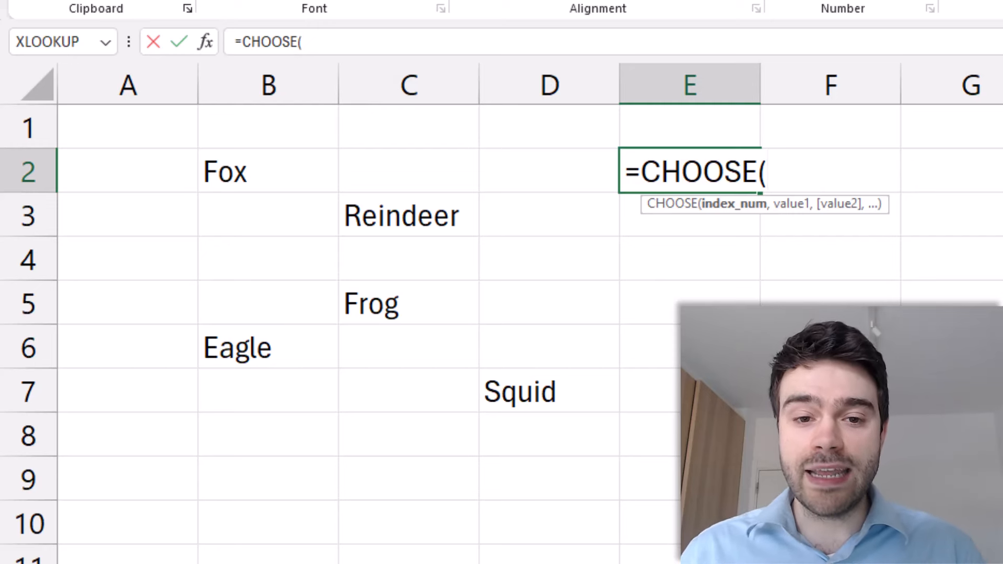
pyautogui.write('2')
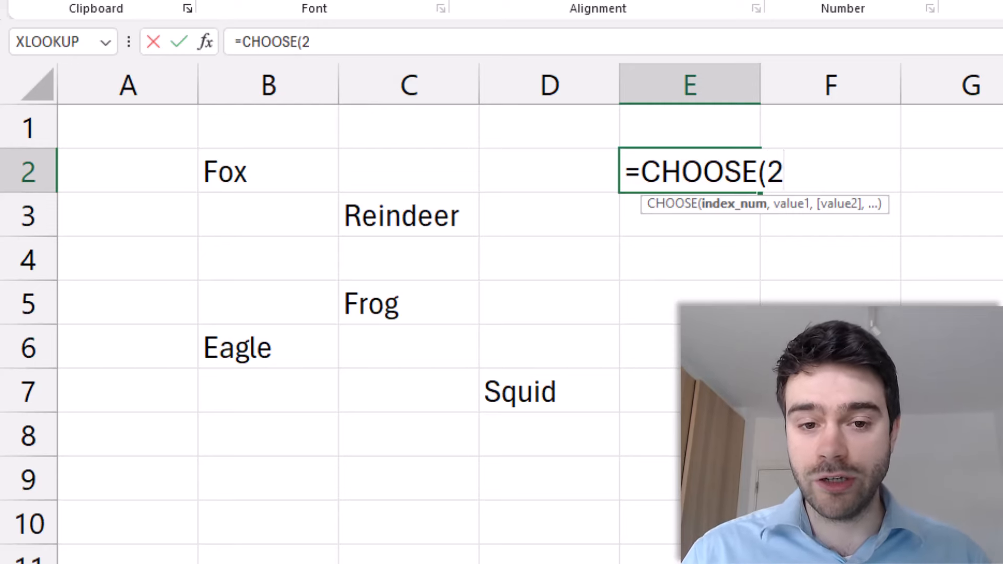
pyautogui.write(',')
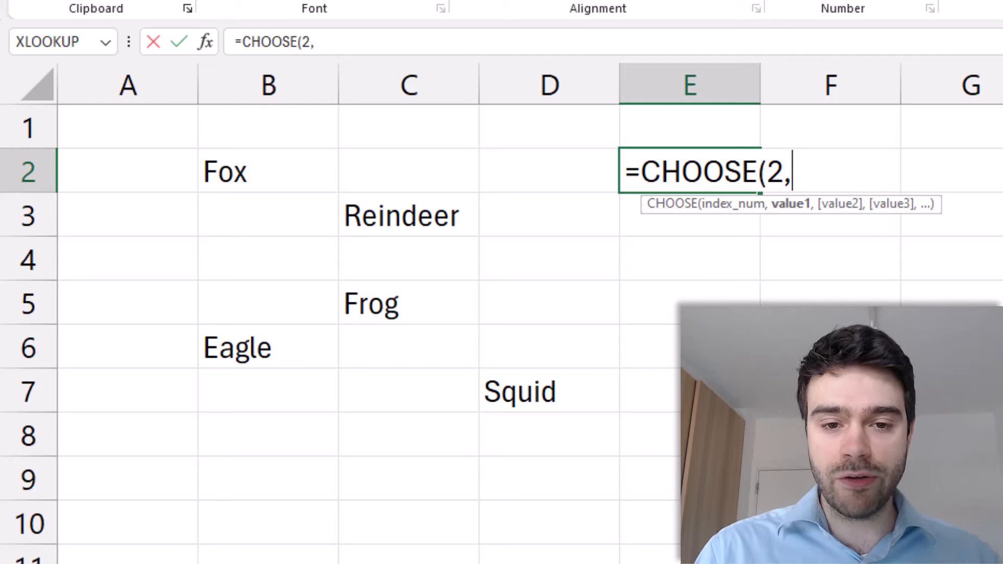
pyautogui.write('"One"')
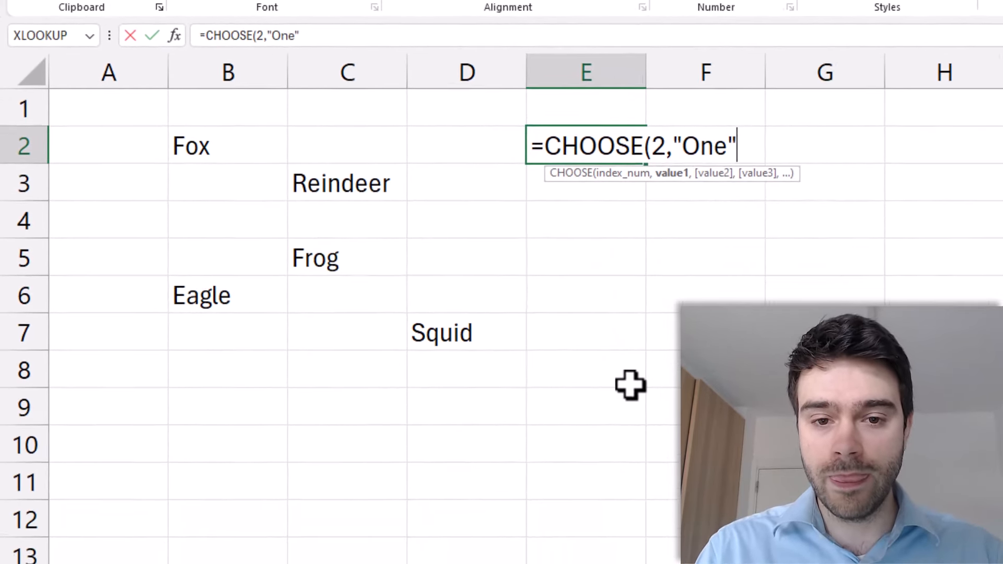
pyautogui.write(',"Tw')
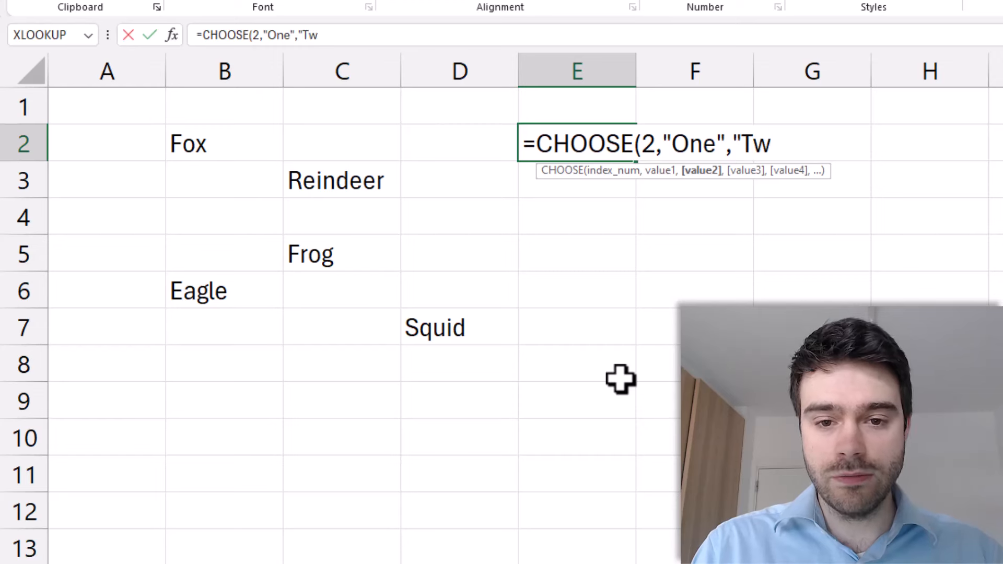
pyautogui.write('o","Ht')
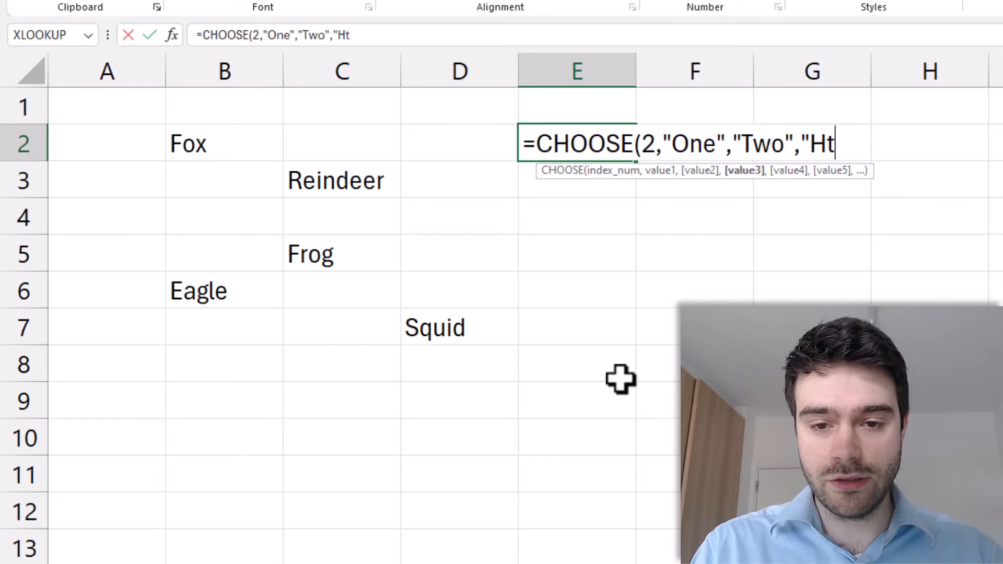
pyautogui.write('re')
pyautogui.press('BackSpace')
pyautogui.press('BackSpace')
pyautogui.press('BackSpace')
pyautogui.press('BackSpace')
pyautogui.write('Thre')
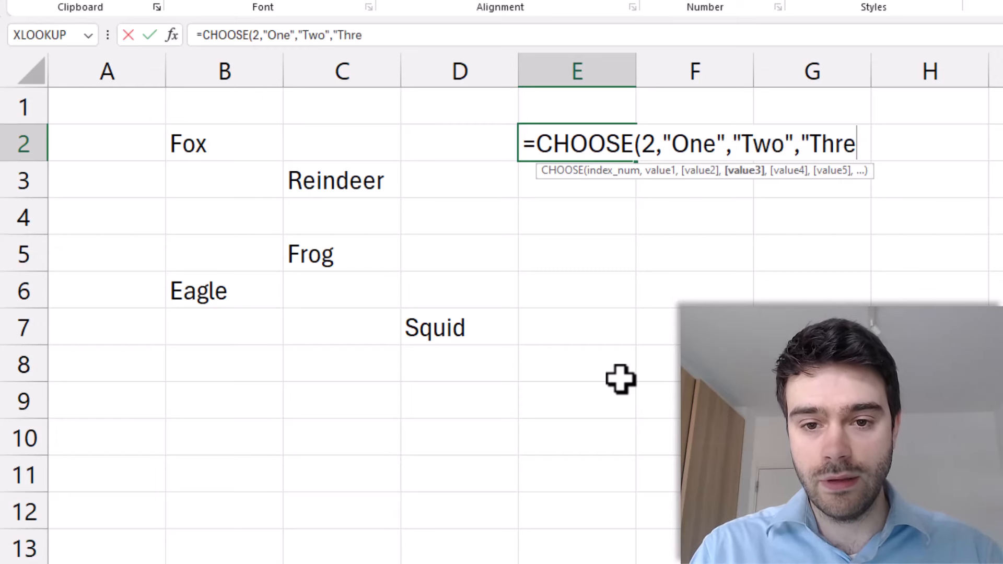
pyautogui.write('e")')
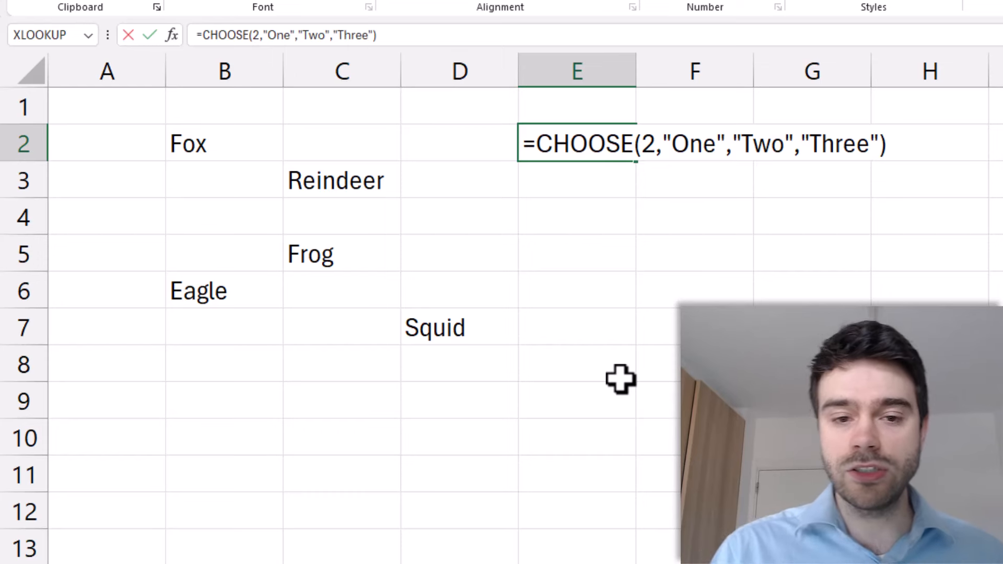
pyautogui.press('Return')
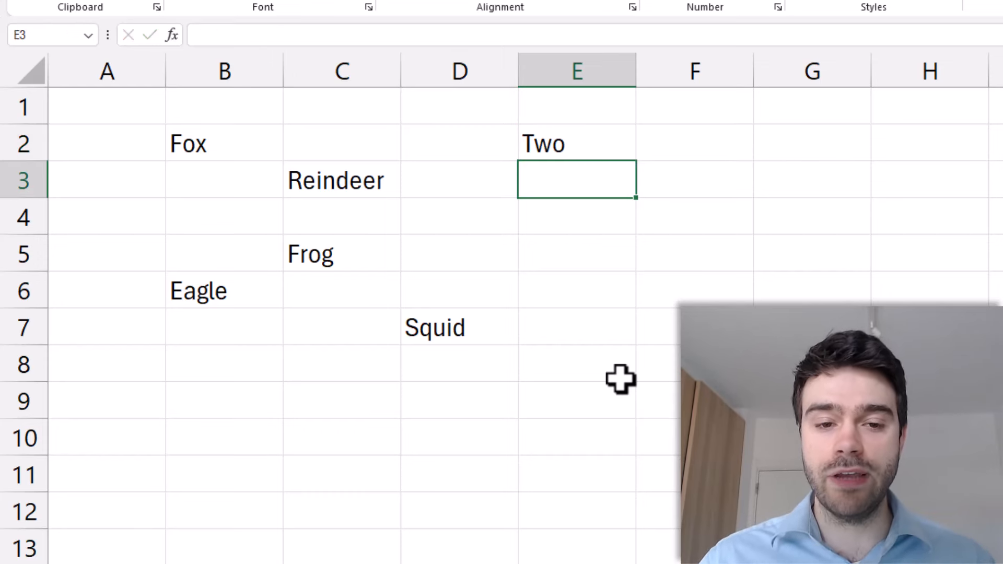
# Change the index number of the CHOOSE formula in E2 to 3
pyautogui.click(620, 139)
pyautogui.click(260, 37)
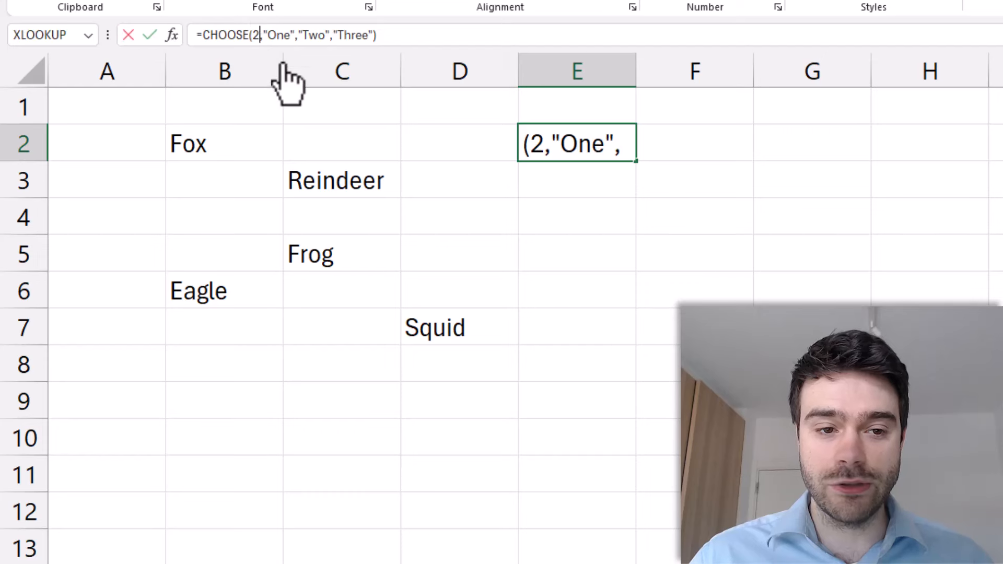
pyautogui.press('BackSpace')
pyautogui.write('3')
pyautogui.press('Return')
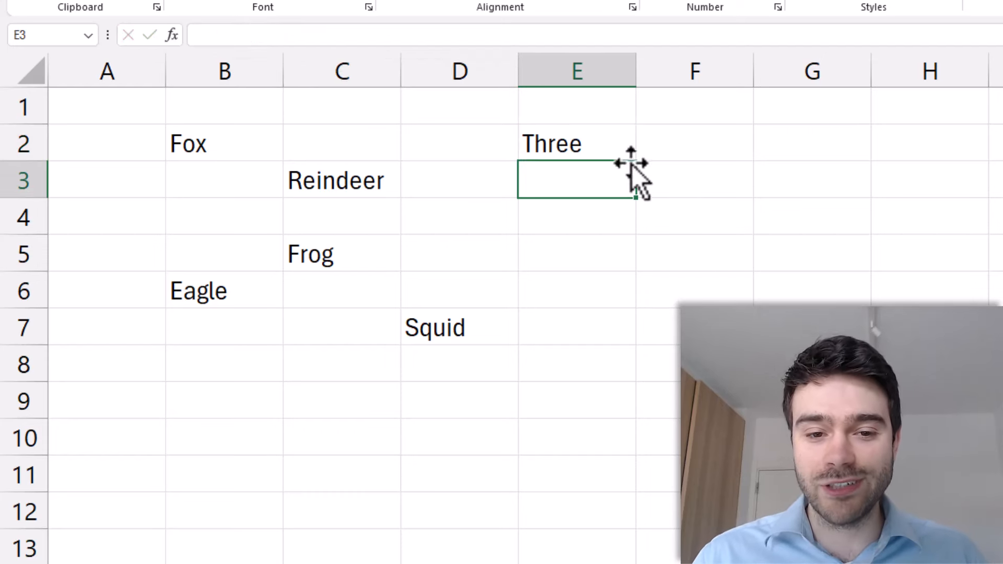
# Replace the text values in E2's CHOOSE formula with references to the animal cells B2, C3, C5, B6 and D7
pyautogui.click(604, 142)
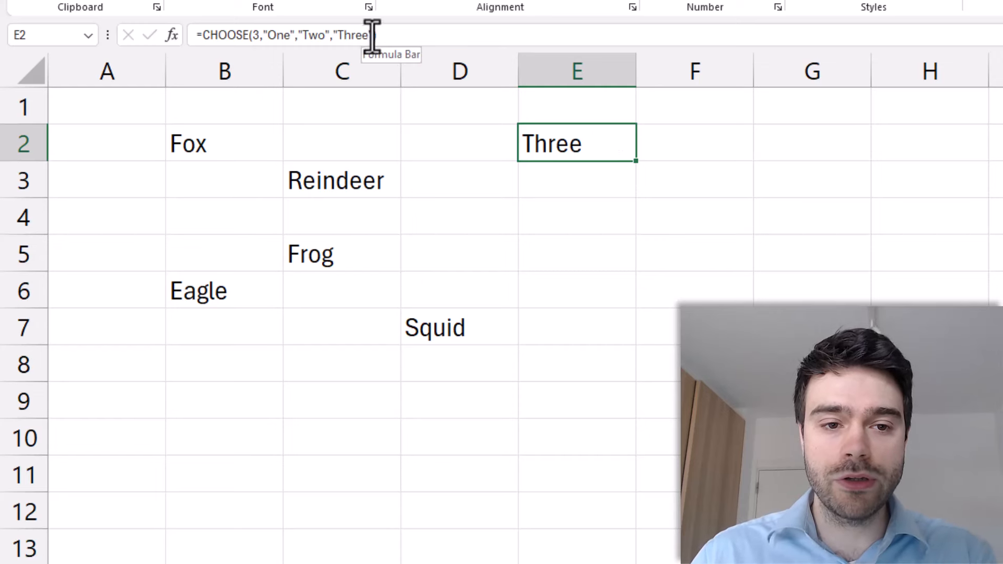
pyautogui.moveTo(373, 37); pyautogui.dragTo(262, 35)
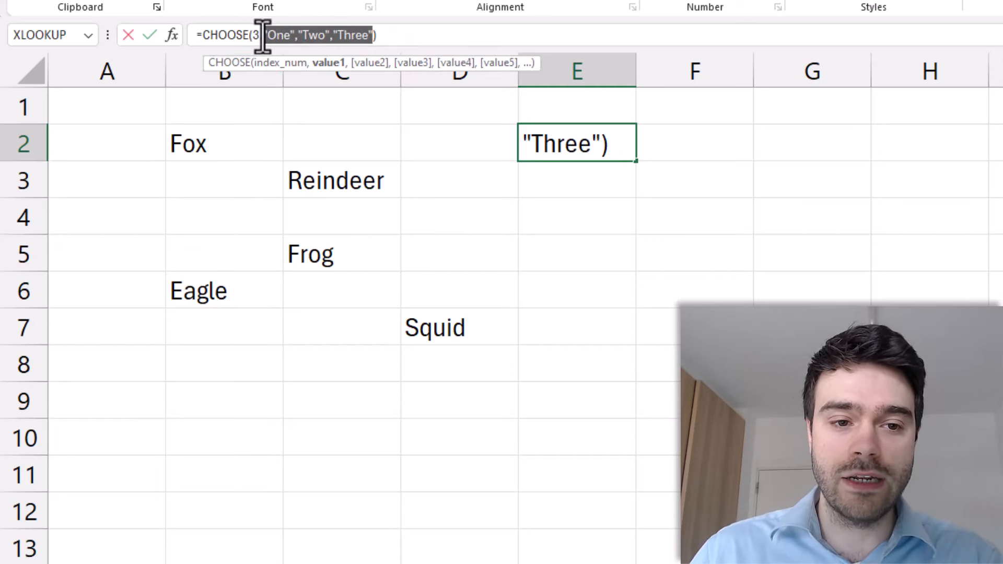
pyautogui.press('BackSpace')
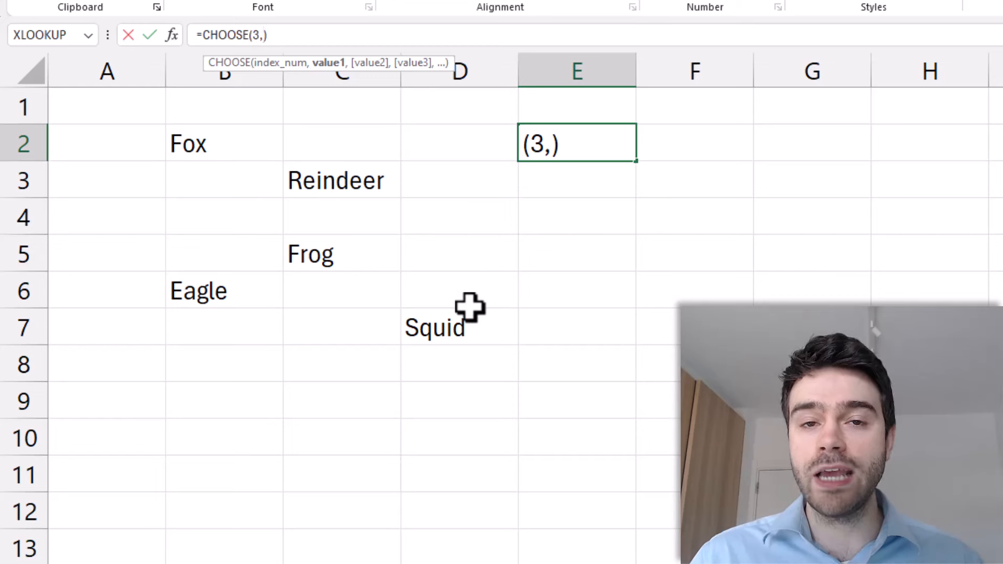
pyautogui.click(220, 149)
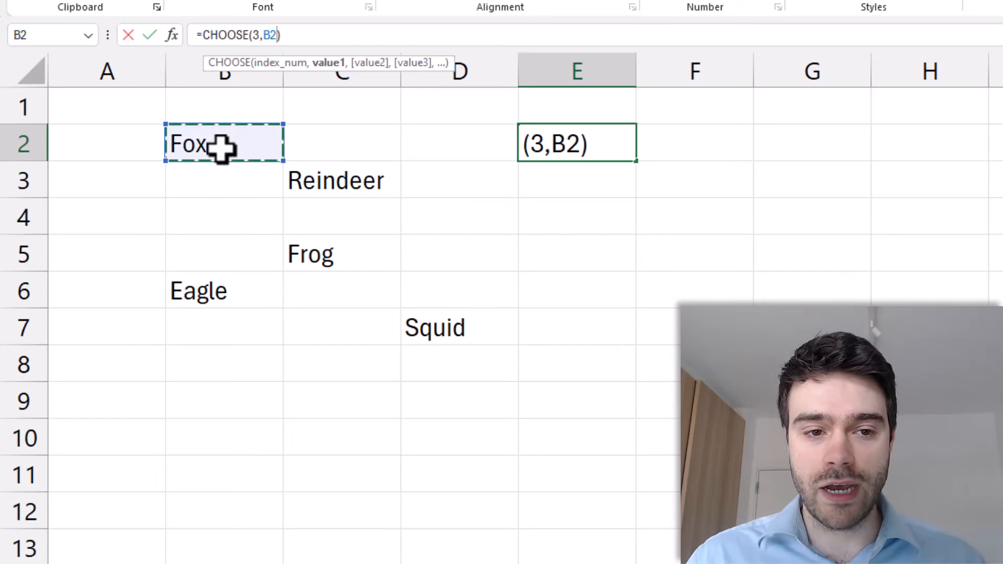
pyautogui.write(',')
pyautogui.click(381, 180)
pyautogui.write(',')
pyautogui.click(360, 246)
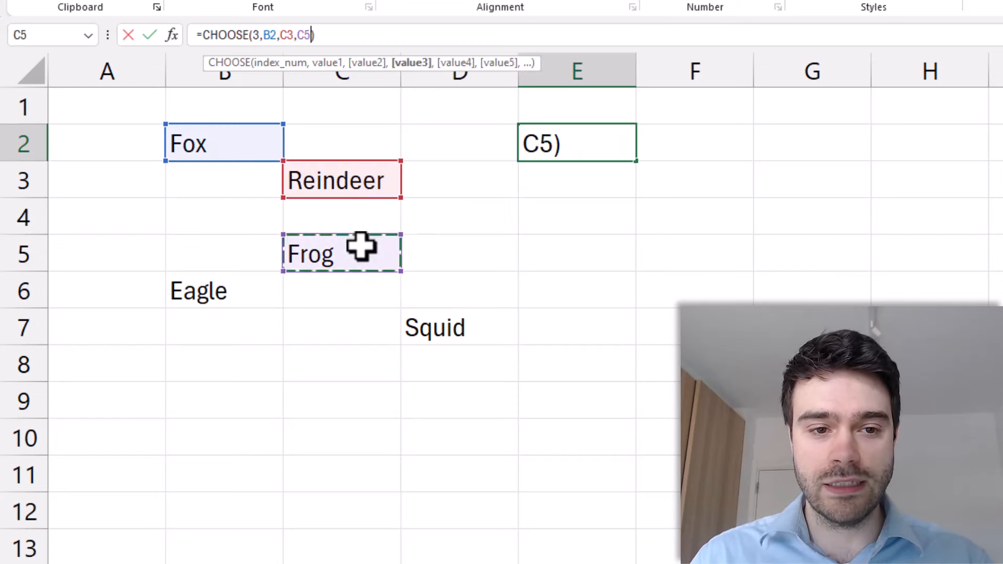
pyautogui.write(',')
pyautogui.click(213, 281)
pyautogui.write(',')
pyautogui.click(427, 328)
pyautogui.write(')')
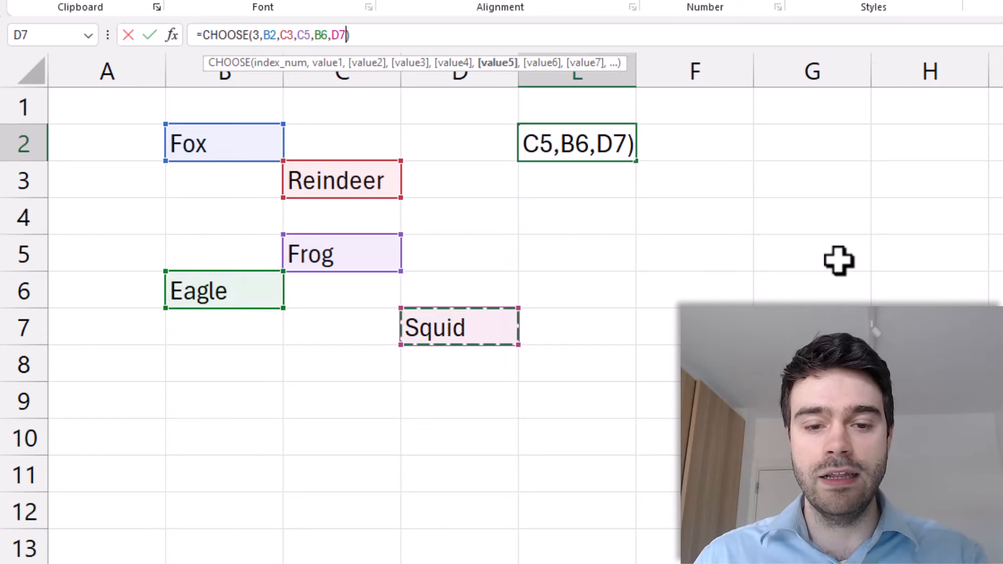
pyautogui.press('Return')
pyautogui.click(599, 143)
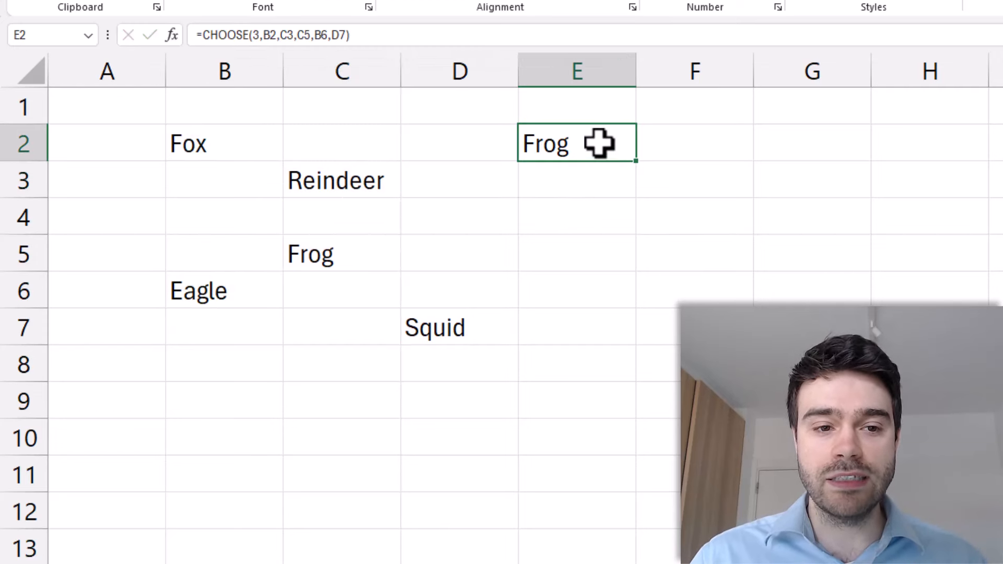
pyautogui.click(356, 242)
# Enter the index number 1 in cell E1, above the CHOOSE formula
pyautogui.click(578, 111)
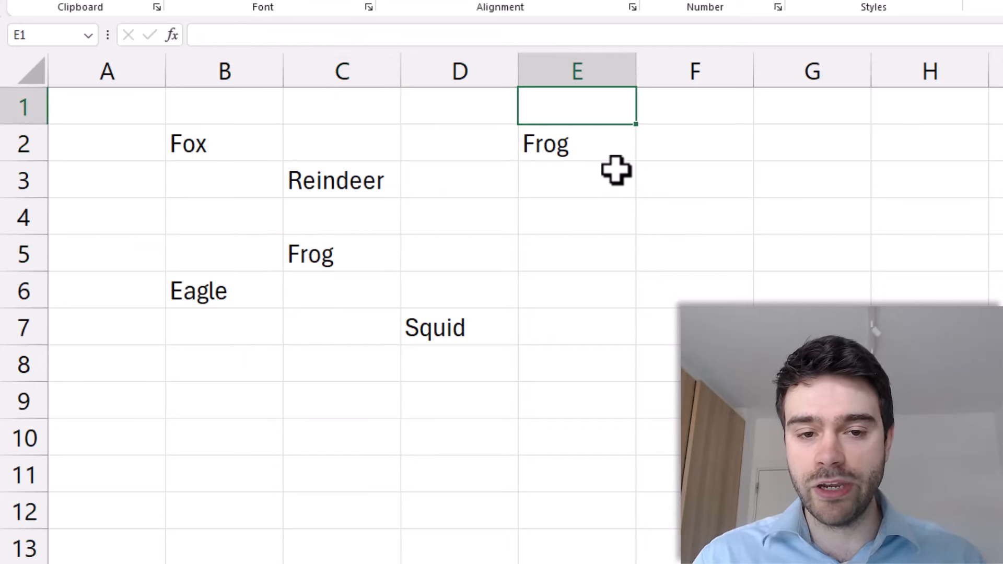
pyautogui.write('1')
pyautogui.press('Return')
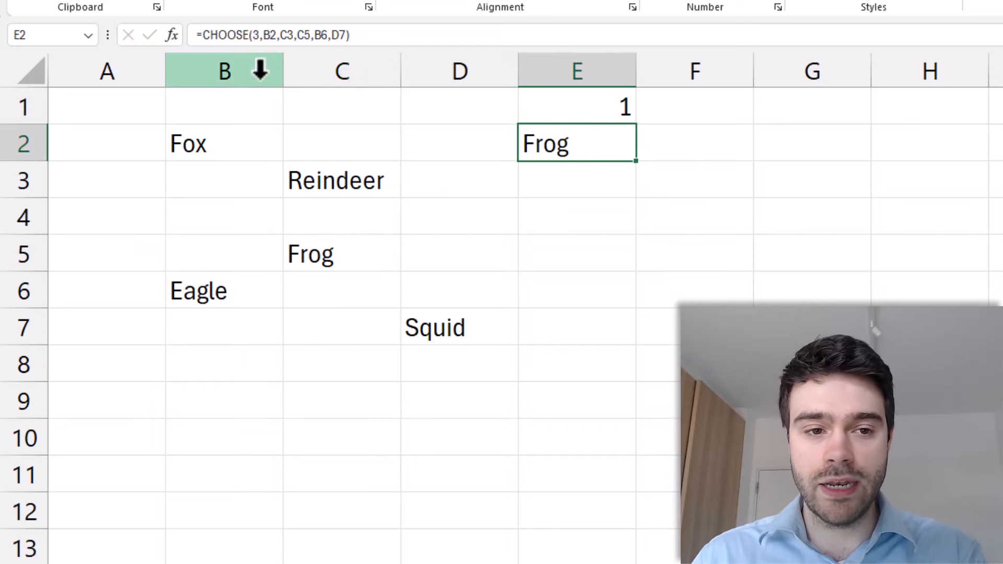
# Replace the fixed index number in E2's CHOOSE formula with a reference to cell E1
pyautogui.click(259, 39)
pyautogui.press('BackSpace')
pyautogui.click(555, 105)
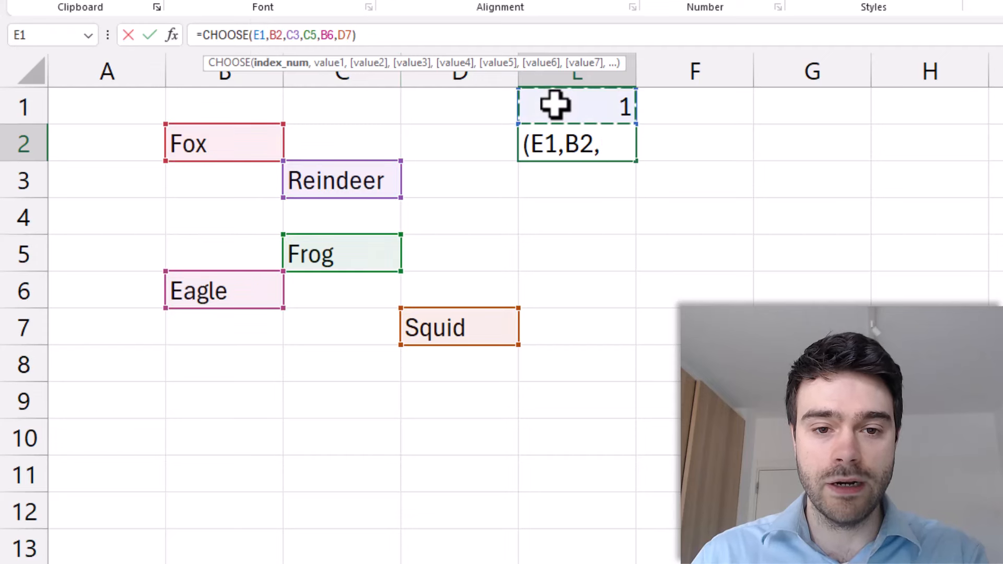
pyautogui.press('Return')
# Change the index number in cell E1 to 5
pyautogui.click(611, 107)
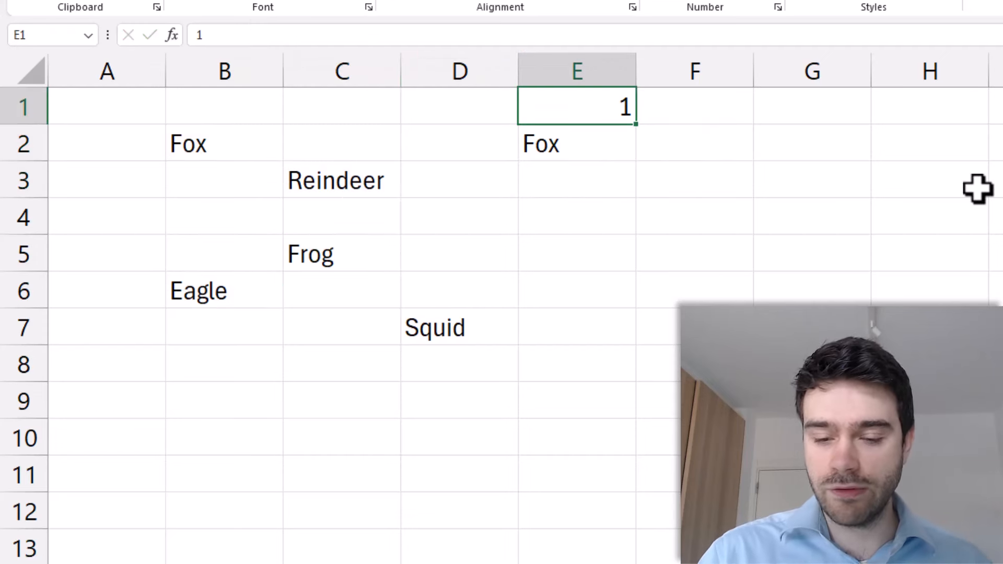
pyautogui.write('5')
pyautogui.press('Return')
# Change the index number in cell E1 to 4
pyautogui.click(609, 116)
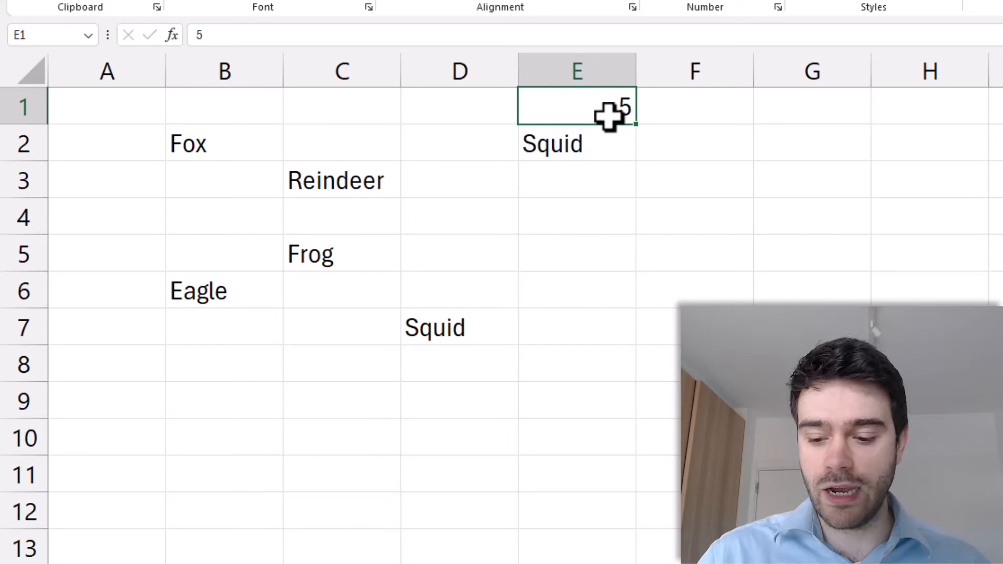
pyautogui.write('4')
pyautogui.press('Return')
pyautogui.click(715, 168)
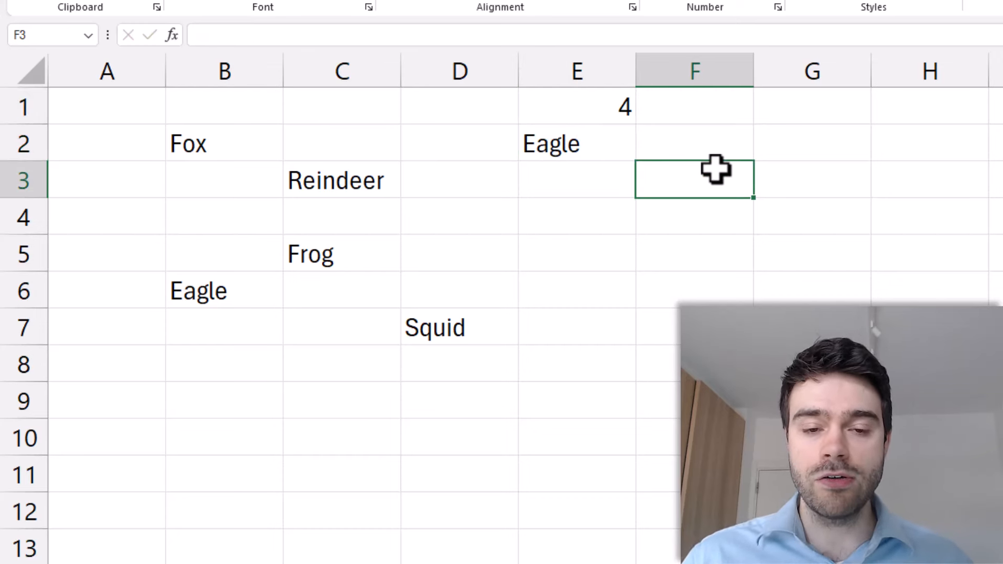
pyautogui.click(593, 112)
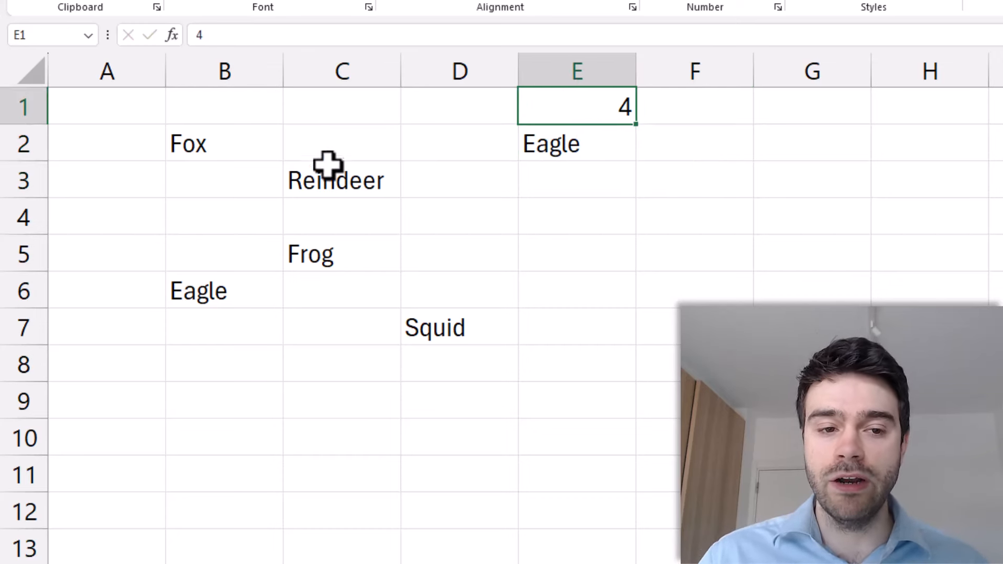
pyautogui.moveTo(163, 123); pyautogui.dragTo(484, 332)
pyautogui.click(674, 302)
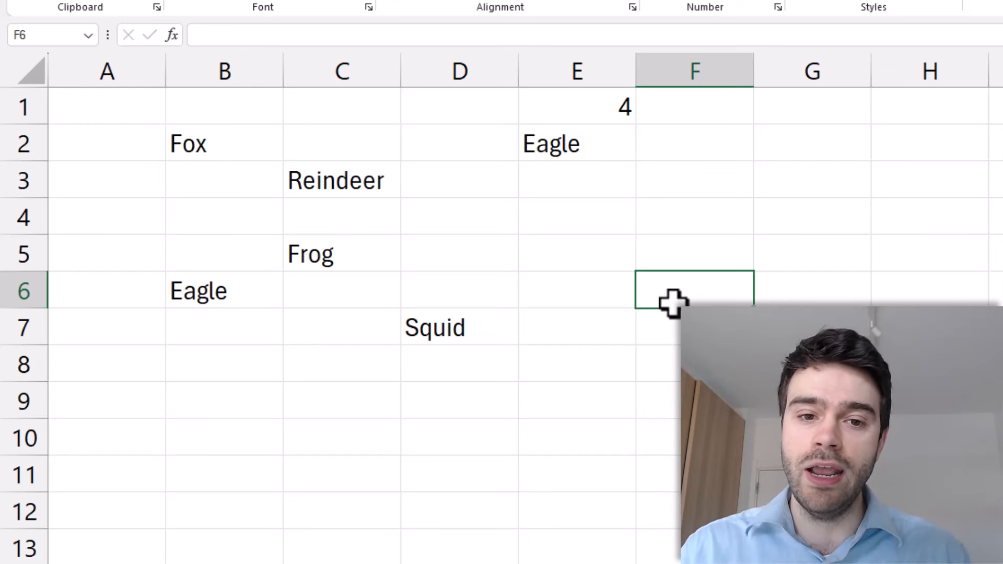
pyautogui.click(587, 149)
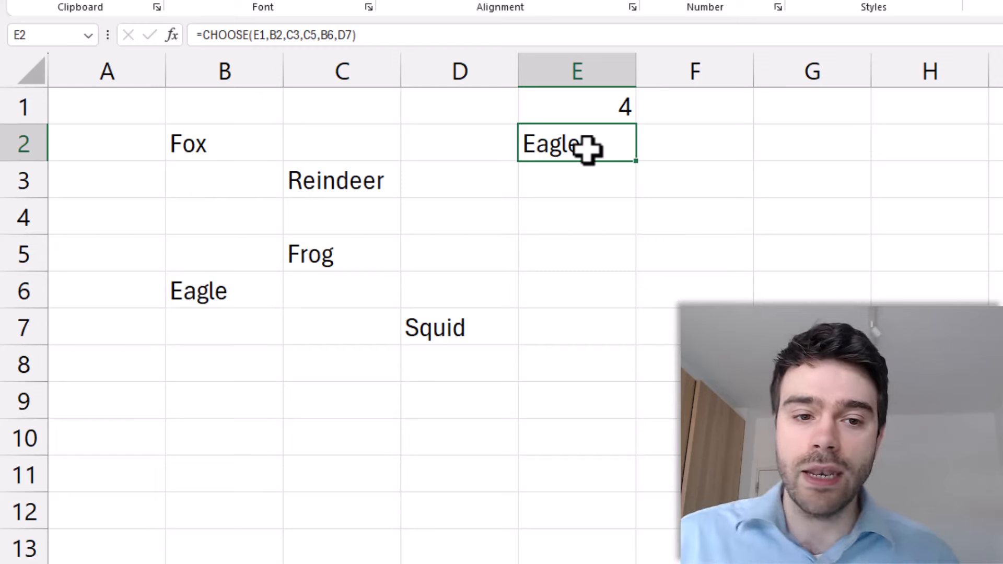
# Move the scattered animal names into column B, placing Reindeer in B3, Frog in B5 and Squid in B4
pyautogui.click(338, 185)
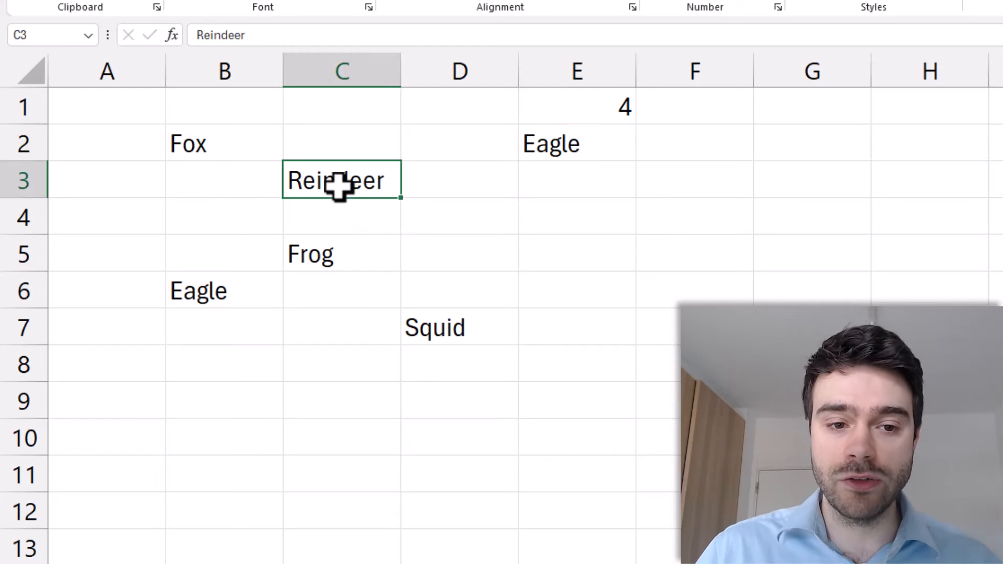
pyautogui.moveTo(352, 204); pyautogui.dragTo(245, 199)
pyautogui.click(332, 246)
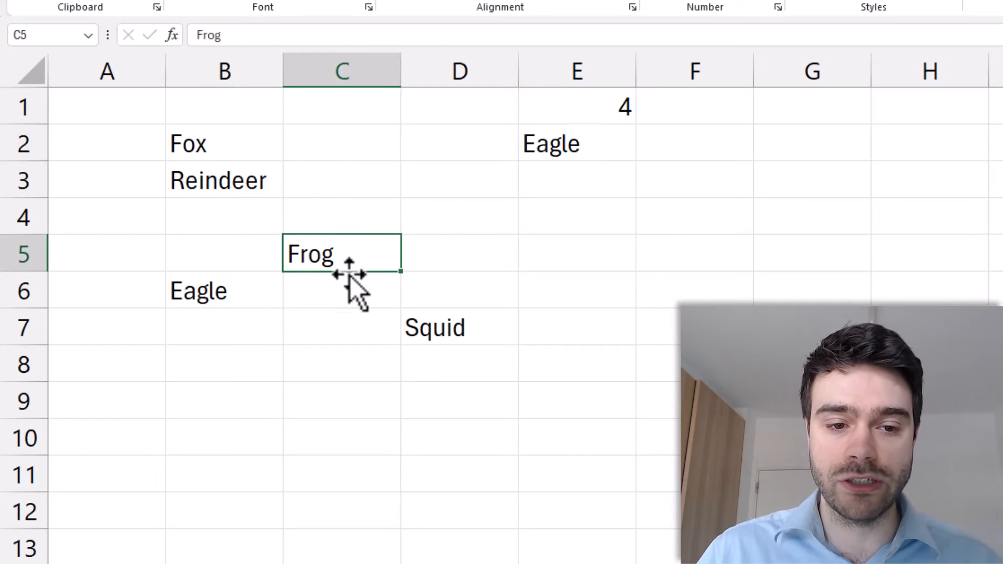
pyautogui.moveTo(349, 274); pyautogui.dragTo(225, 280)
pyautogui.click(564, 157)
pyautogui.click(443, 327)
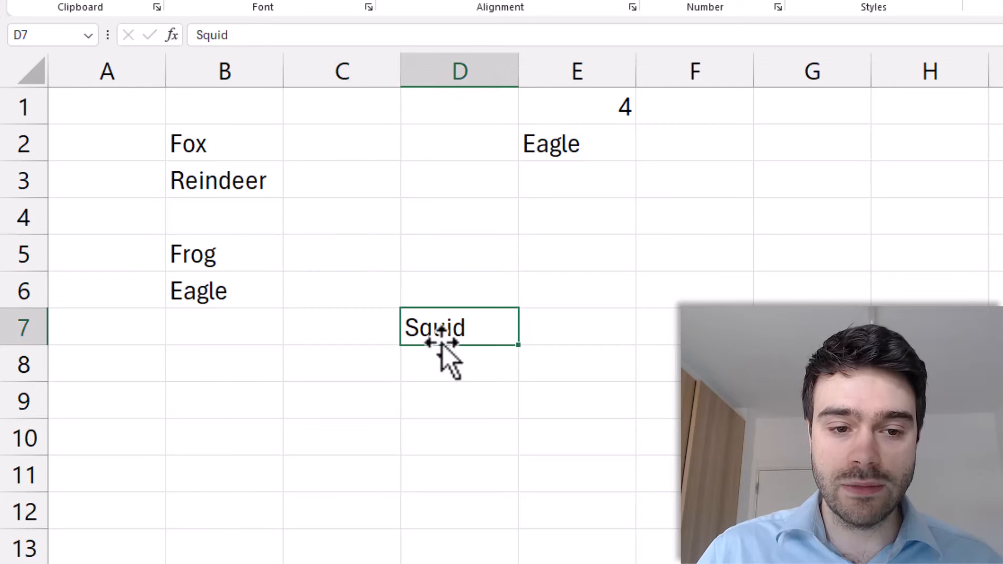
pyautogui.moveTo(442, 335); pyautogui.dragTo(234, 230)
# Replace the separate animal cell references in E2's CHOOSE formula with the single range B2:B6
pyautogui.click(600, 143)
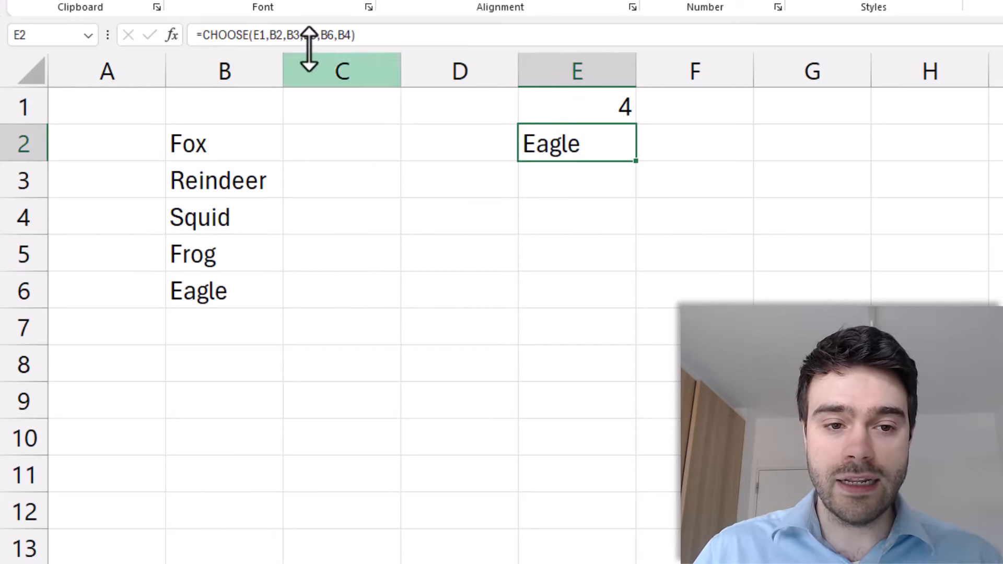
pyautogui.moveTo(352, 35); pyautogui.dragTo(267, 36)
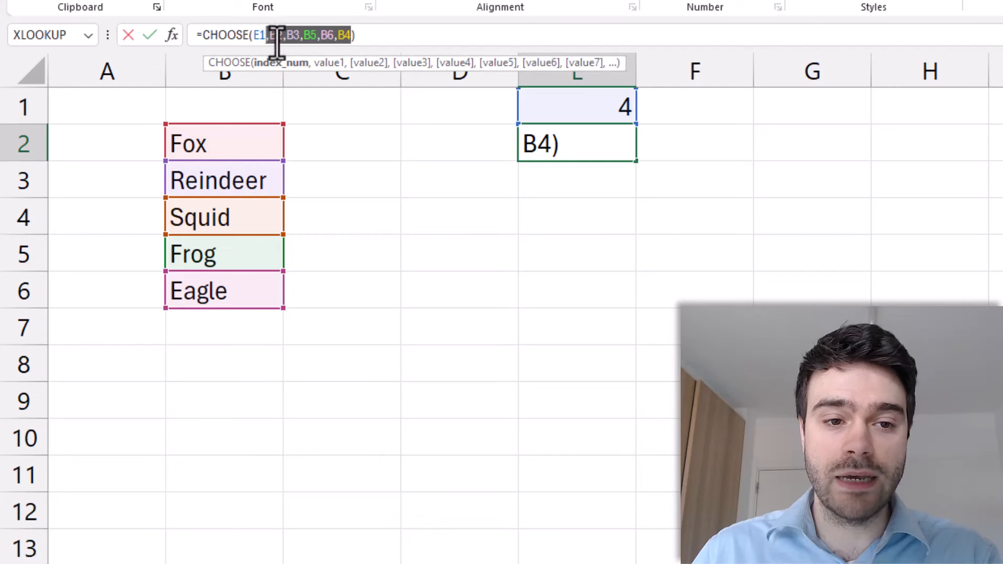
pyautogui.press('BackSpace')
pyautogui.moveTo(226, 143); pyautogui.dragTo(217, 284)
pyautogui.press('Return')
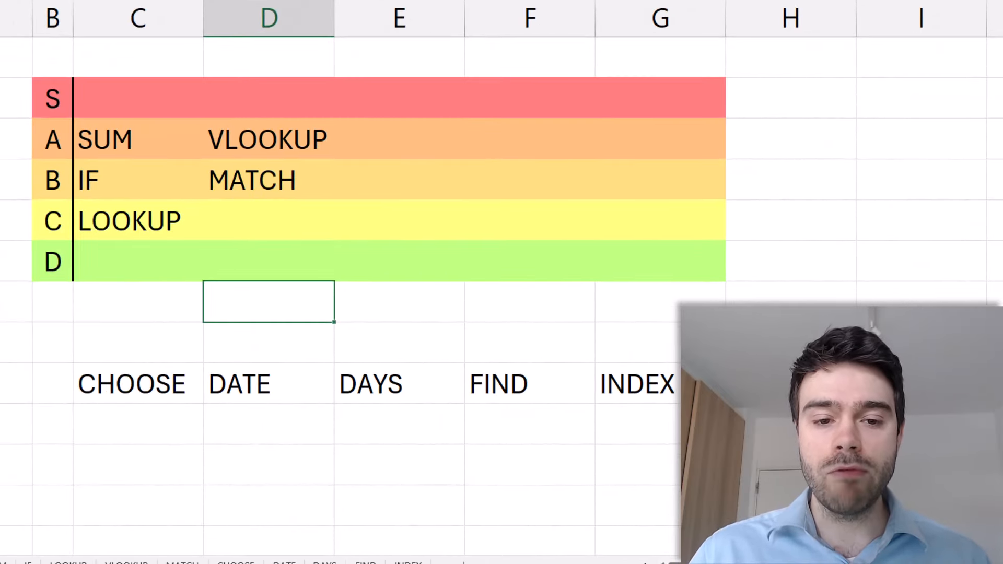
# Add CHOOSE to tier B of the tier list after MATCH and remove it from the unranked functions row
pyautogui.click(383, 184)
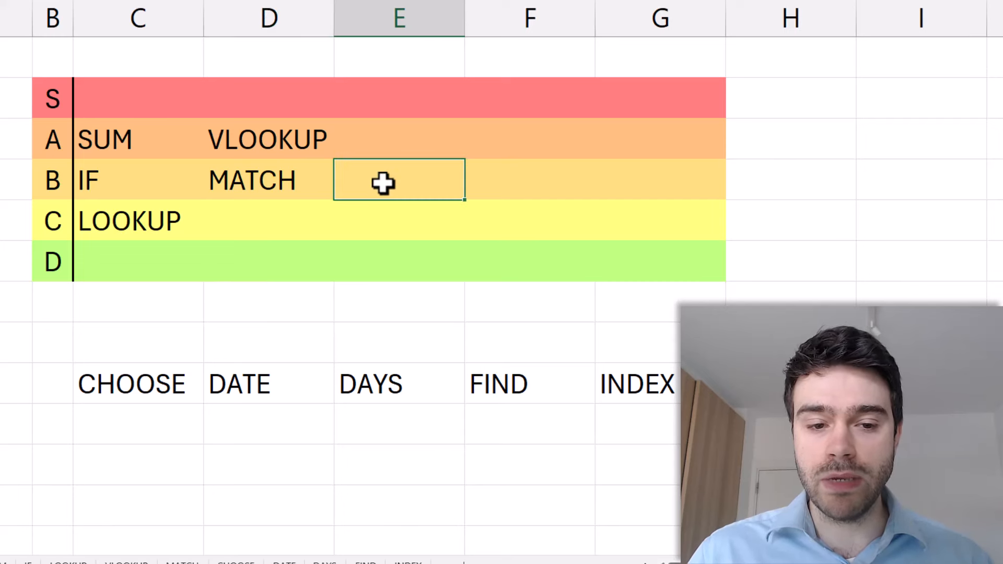
pyautogui.write('CHOOSE')
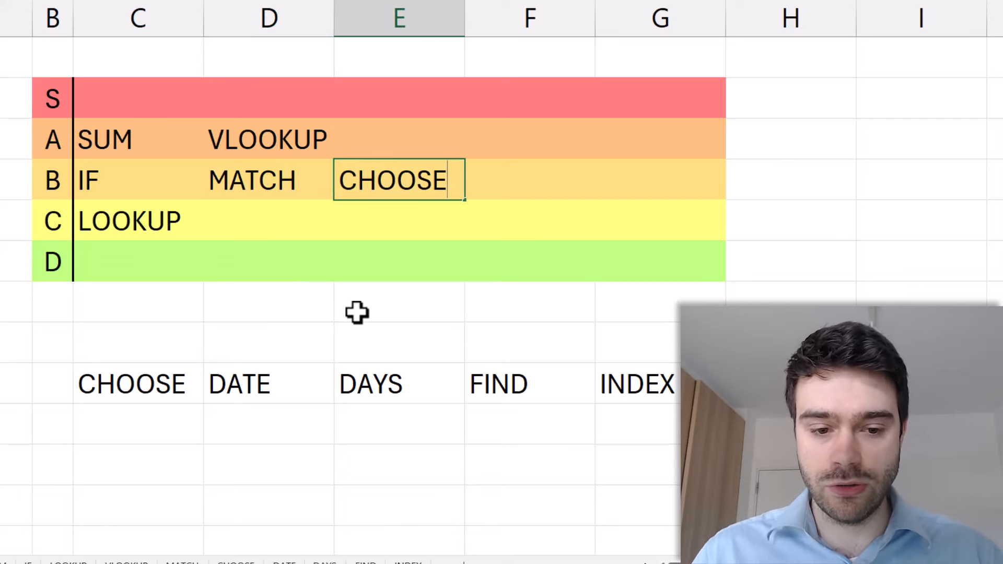
pyautogui.click(158, 370)
pyautogui.press('Delete')
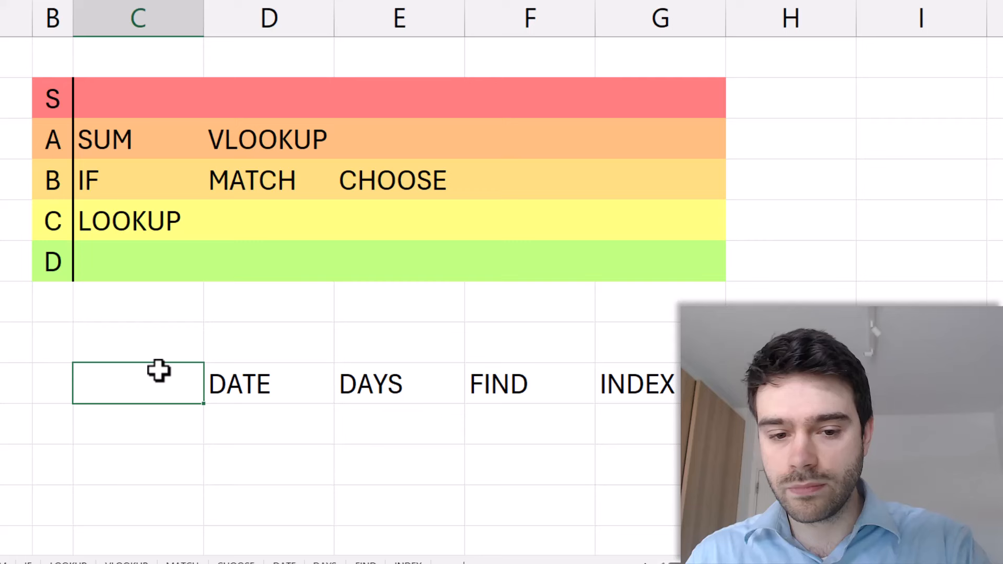
pyautogui.click(220, 342)
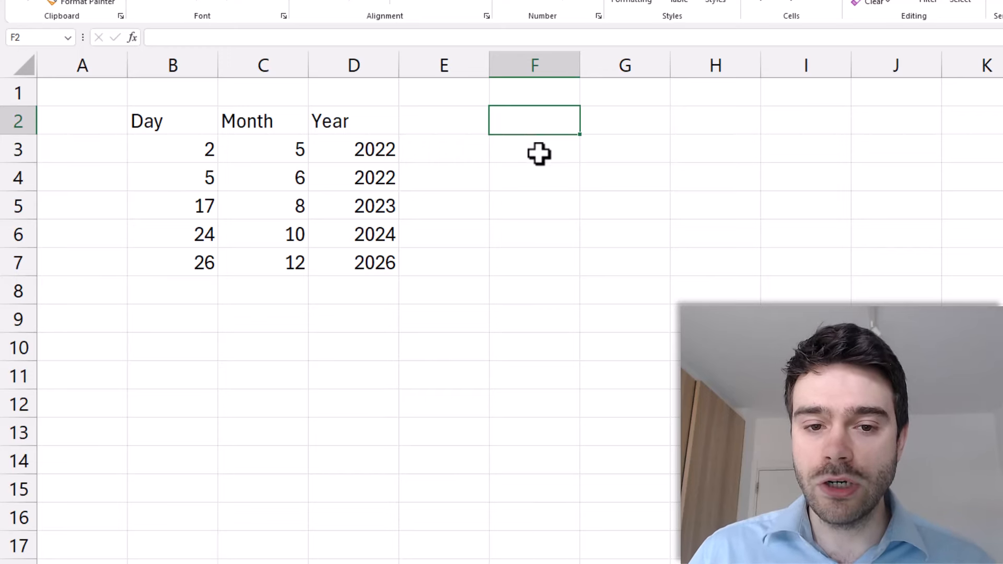
# Enter the number 10 in cell F2 of the day, month and year sheet and format it as Short Date
pyautogui.write('10')
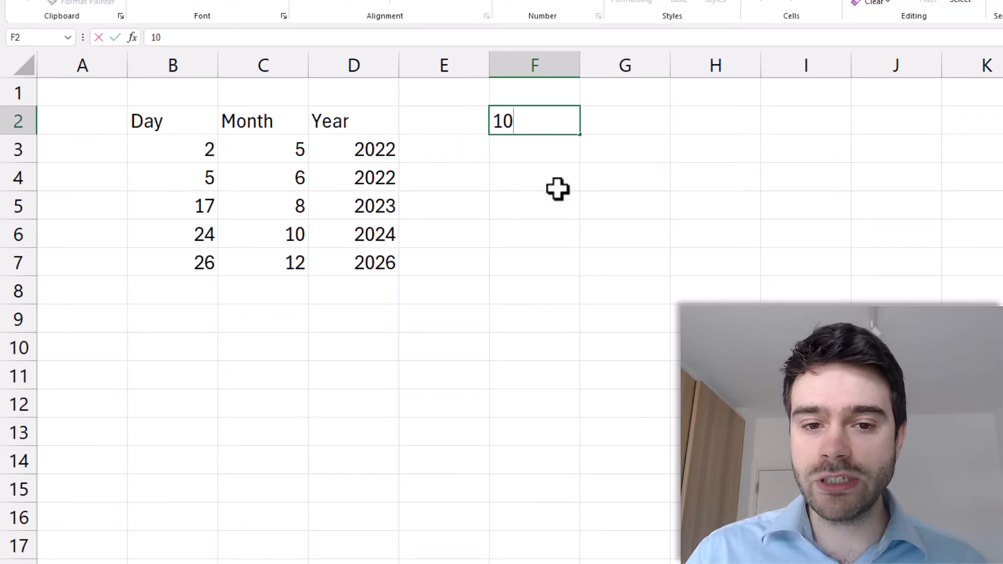
pyautogui.click(558, 188)
pyautogui.click(572, 120)
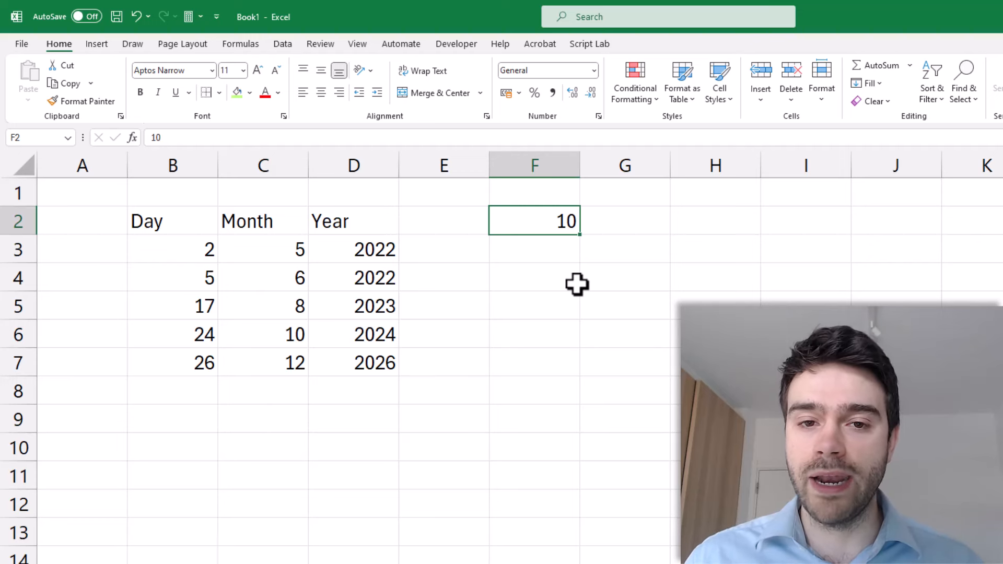
pyautogui.click(594, 70)
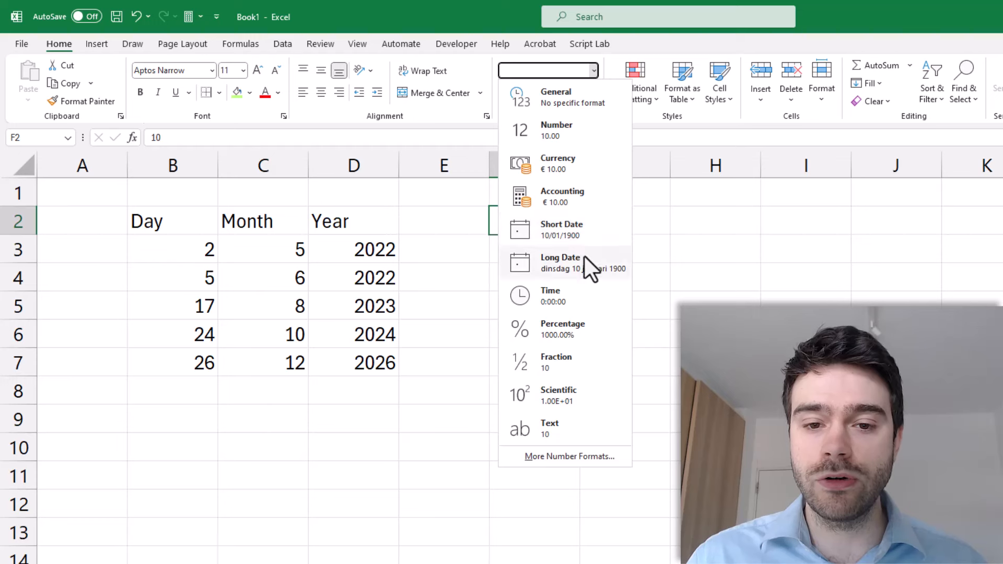
pyautogui.click(586, 235)
pyautogui.click(560, 268)
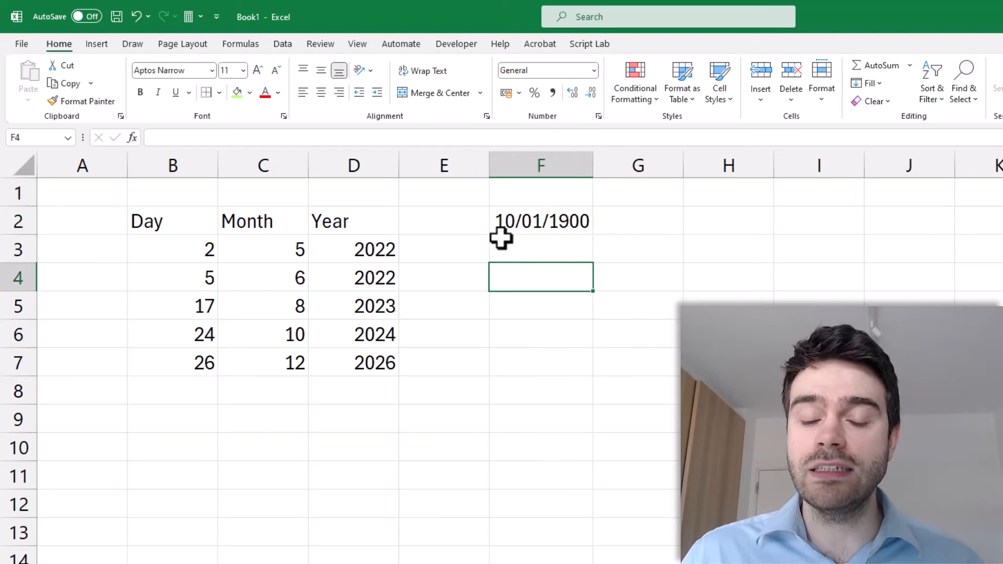
# Enter the date 1/1/2025 in cell F2 and format the cell as Number
pyautogui.click(548, 230)
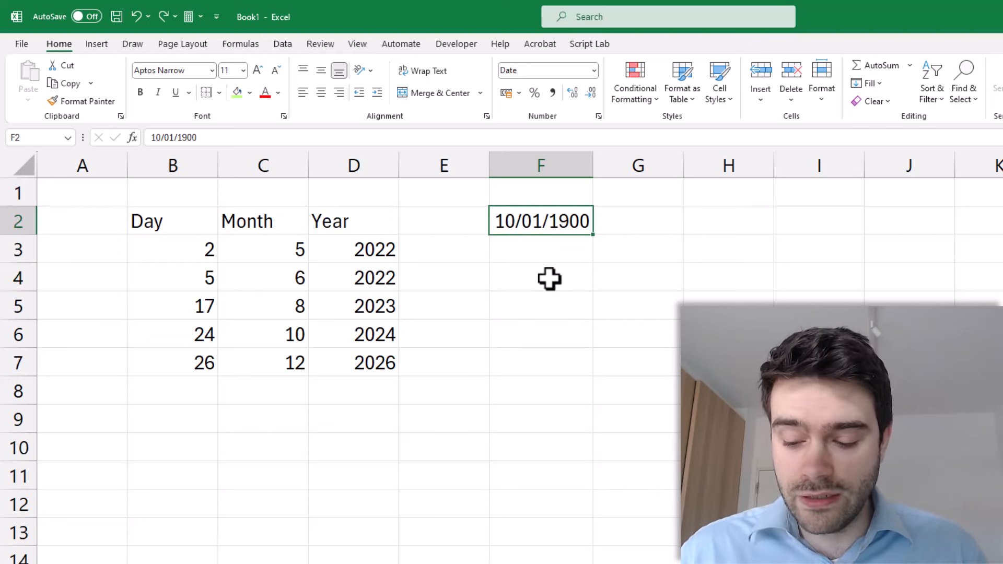
pyautogui.write('1/01/2')
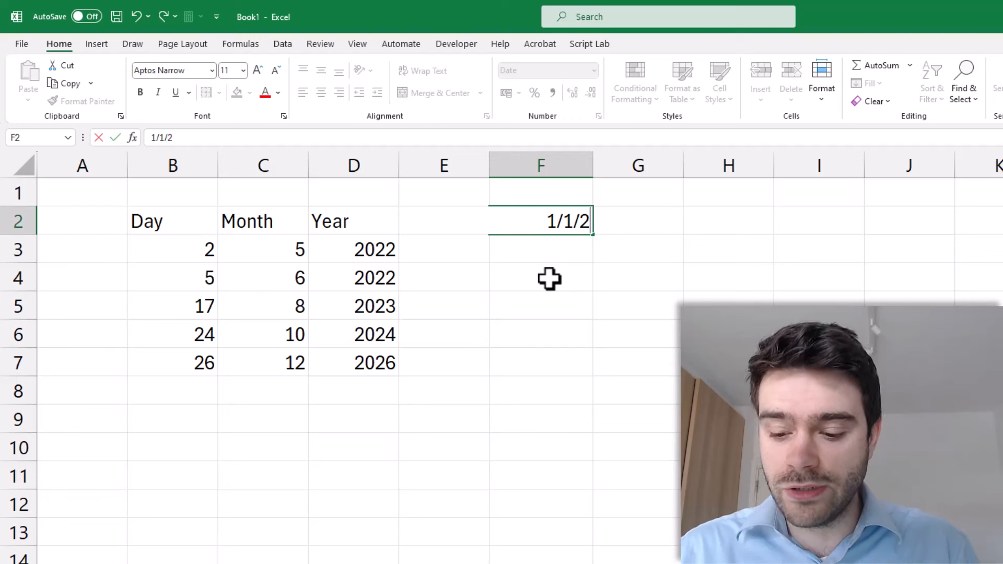
pyautogui.write('025')
pyautogui.press('Return')
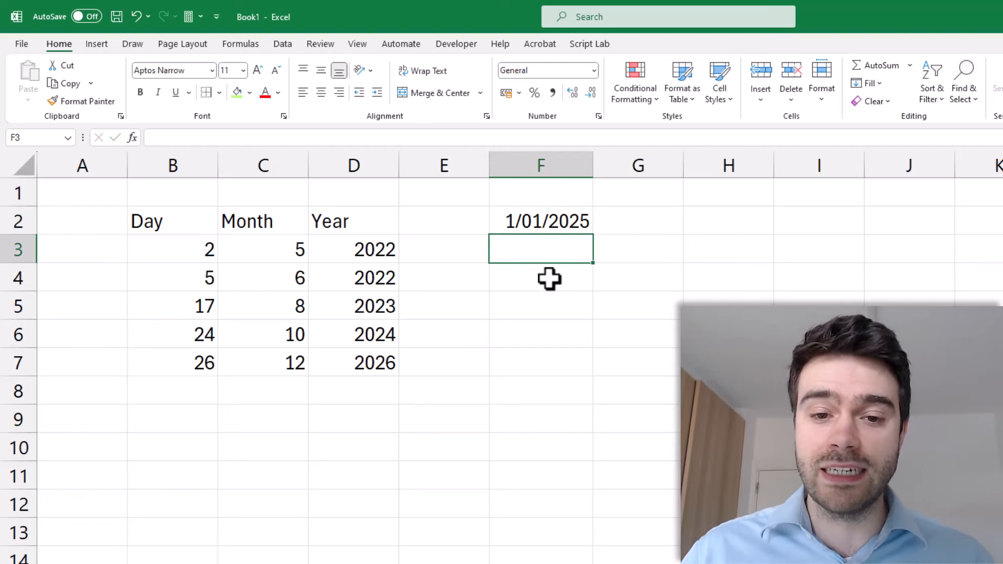
pyautogui.click(563, 225)
pyautogui.click(594, 71)
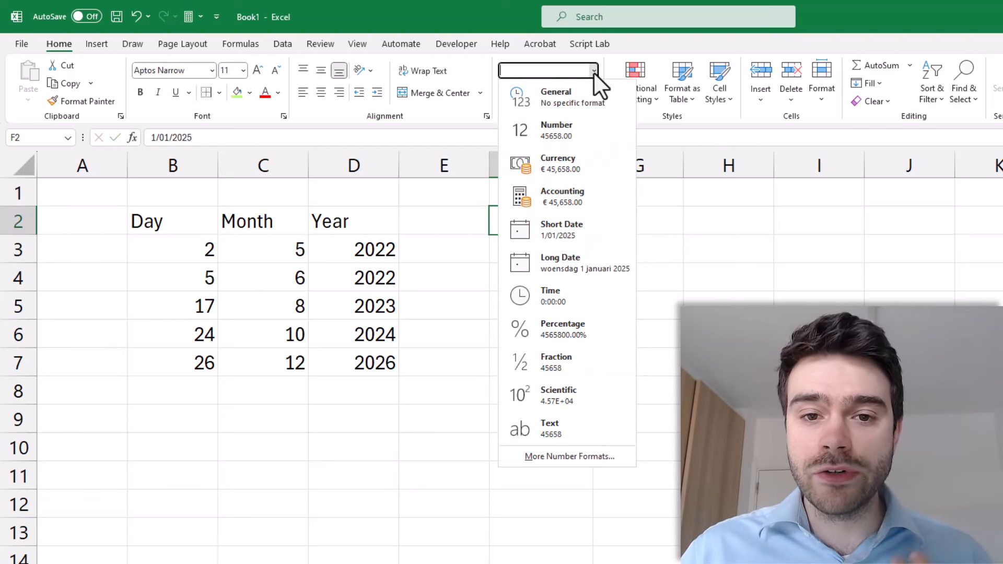
pyautogui.click(588, 131)
pyautogui.click(581, 246)
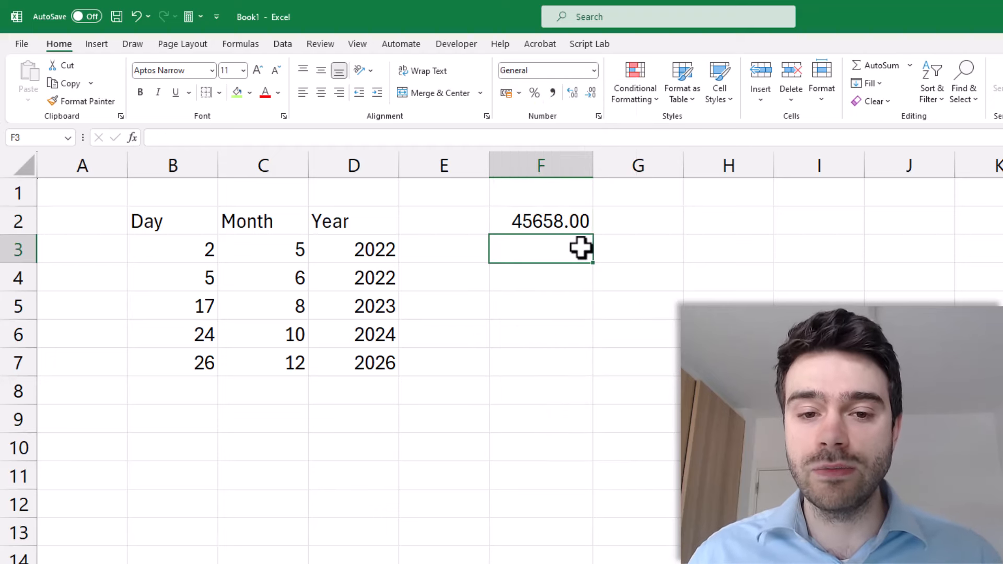
# Clear the contents of cell F2
pyautogui.click(581, 228)
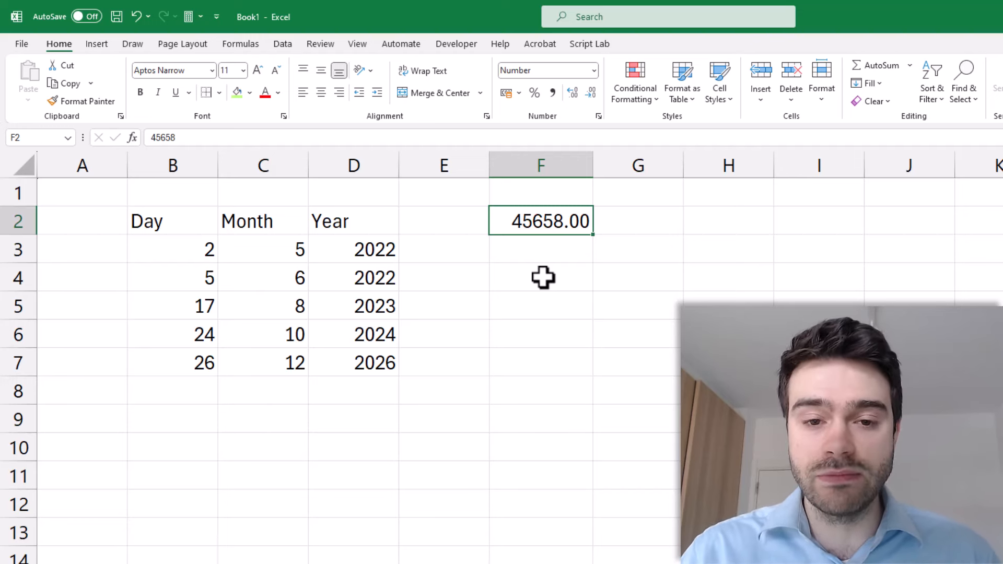
pyautogui.press('Delete')
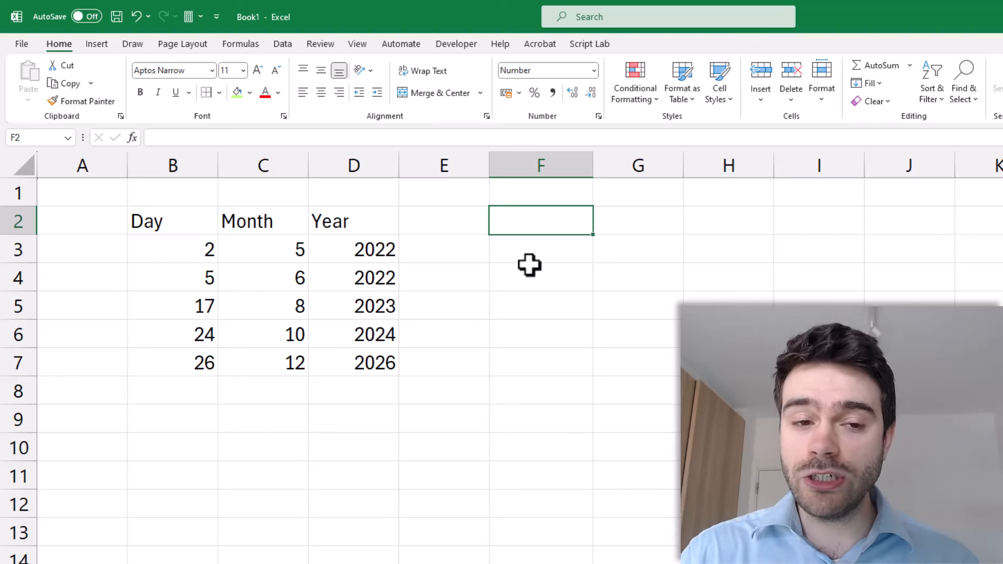
pyautogui.click(351, 259)
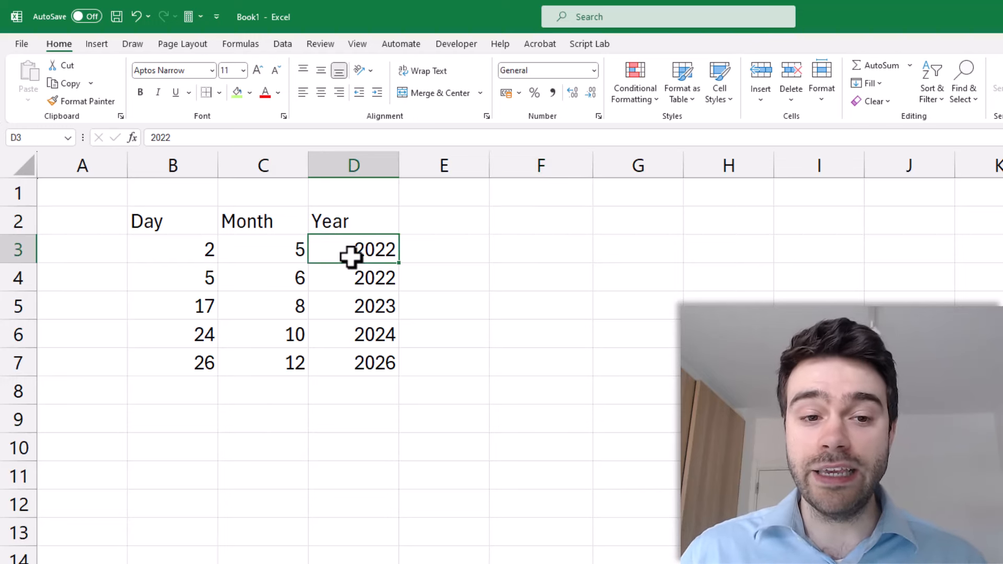
pyautogui.click(246, 258)
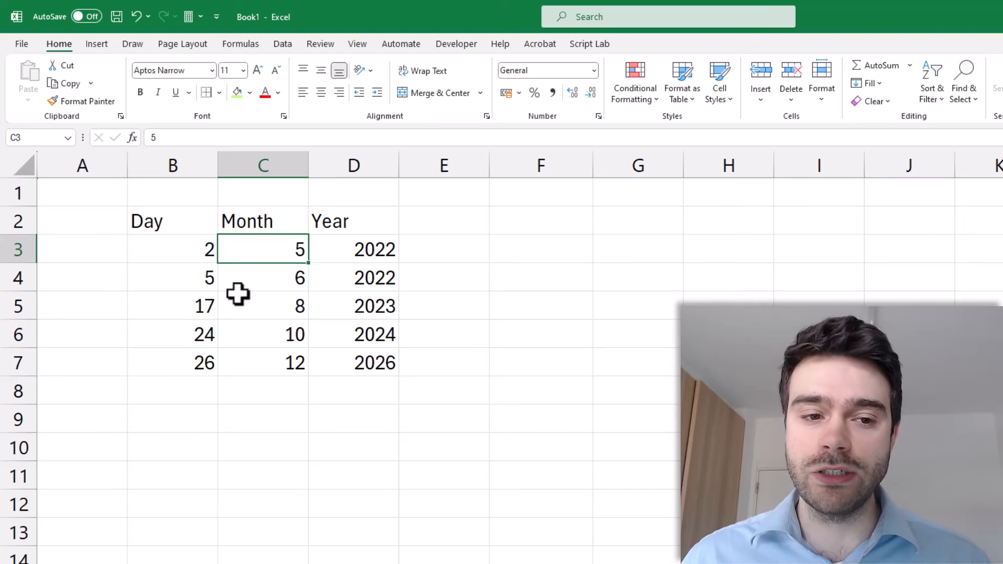
pyautogui.click(180, 244)
# Enter the formula =DATE(D3,C3,B3) in cell E3 to combine the first row's year, month and day
pyautogui.click(441, 251)
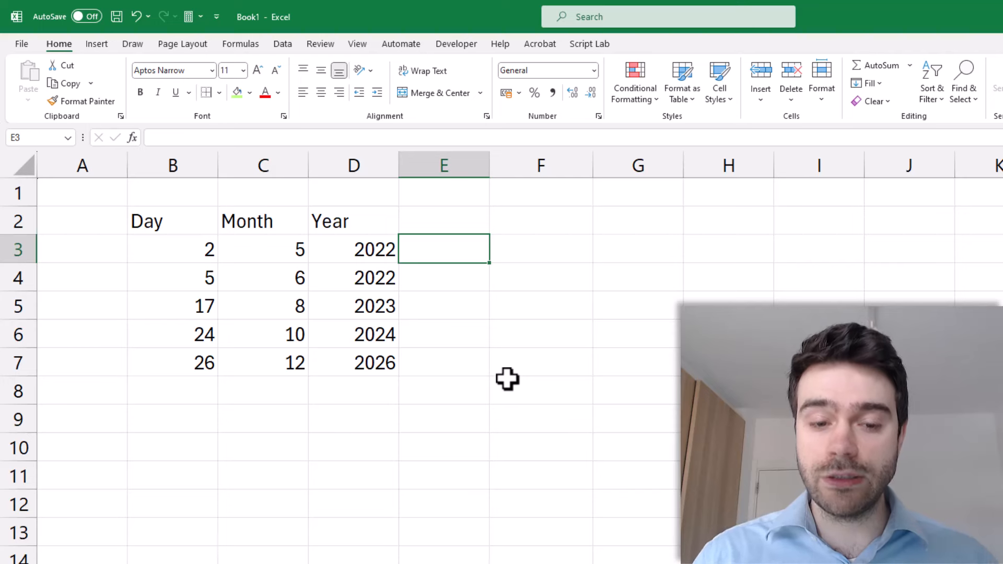
pyautogui.write('=DATE')
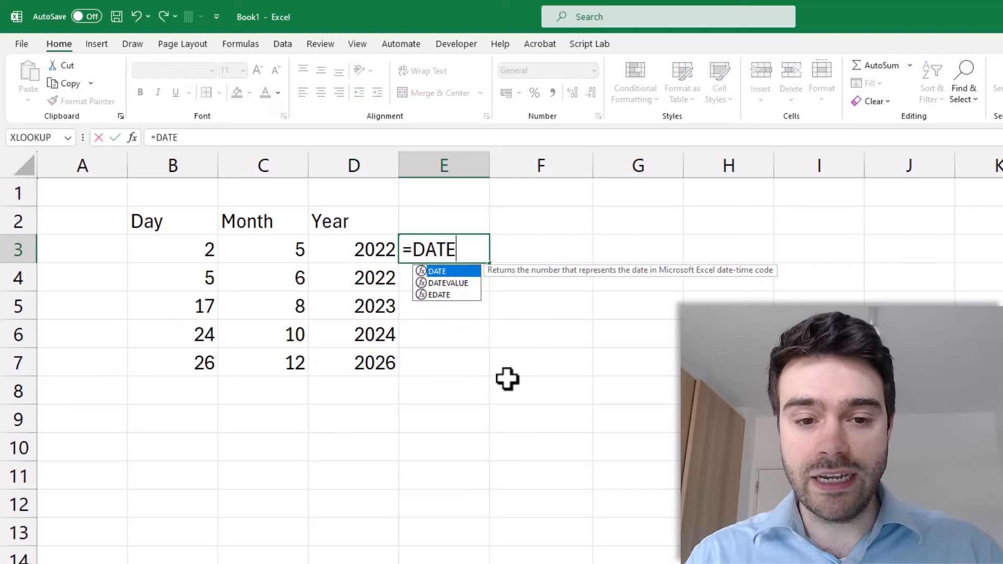
pyautogui.write('(')
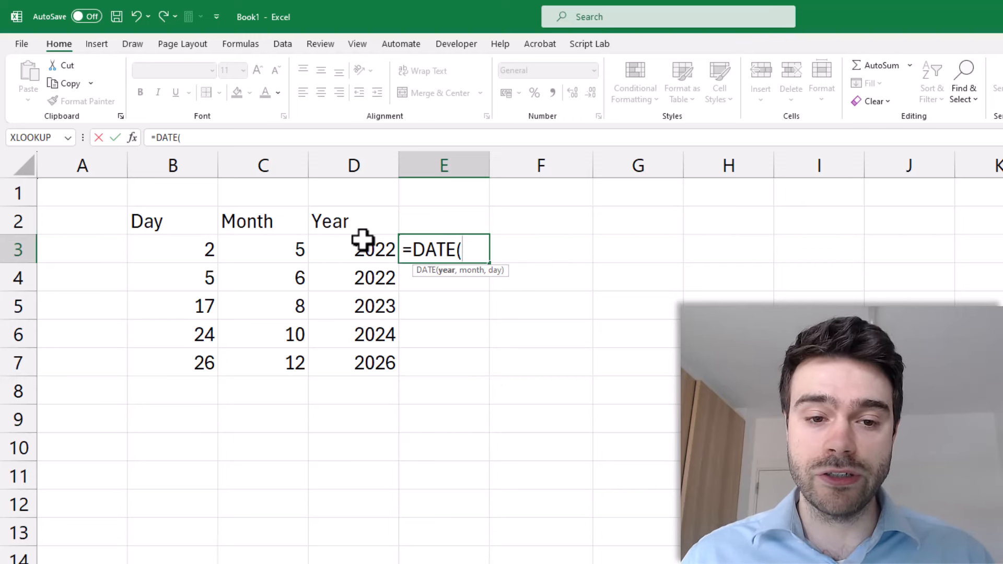
pyautogui.click(362, 239)
pyautogui.write(',')
pyautogui.click(284, 243)
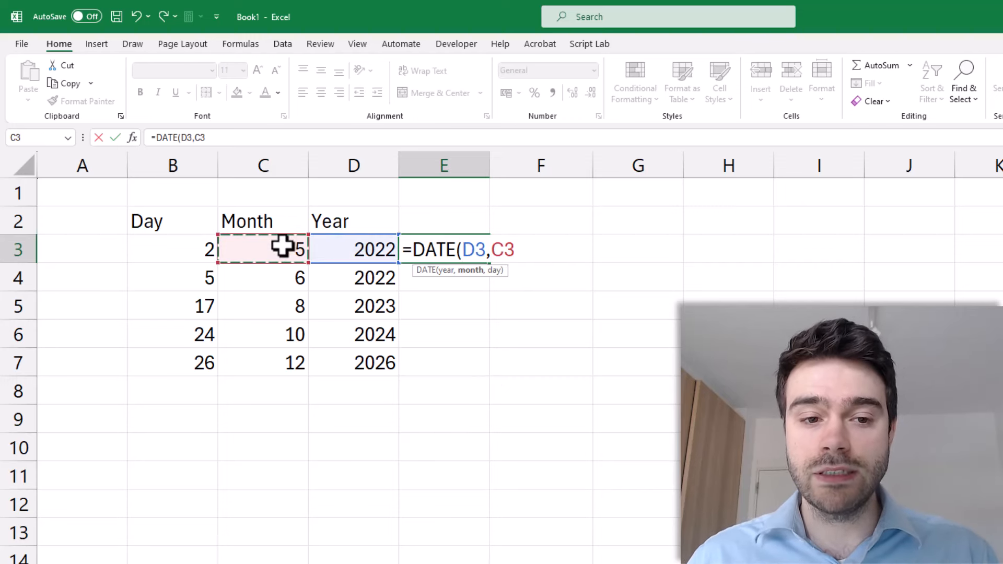
pyautogui.write(',')
pyautogui.click(199, 243)
pyautogui.write(')')
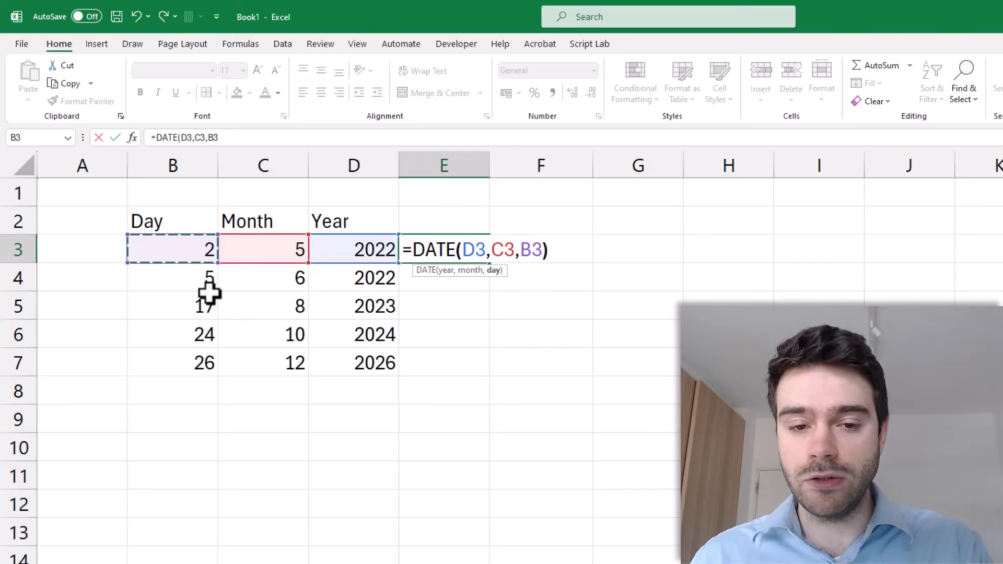
pyautogui.press('Return')
pyautogui.click(463, 252)
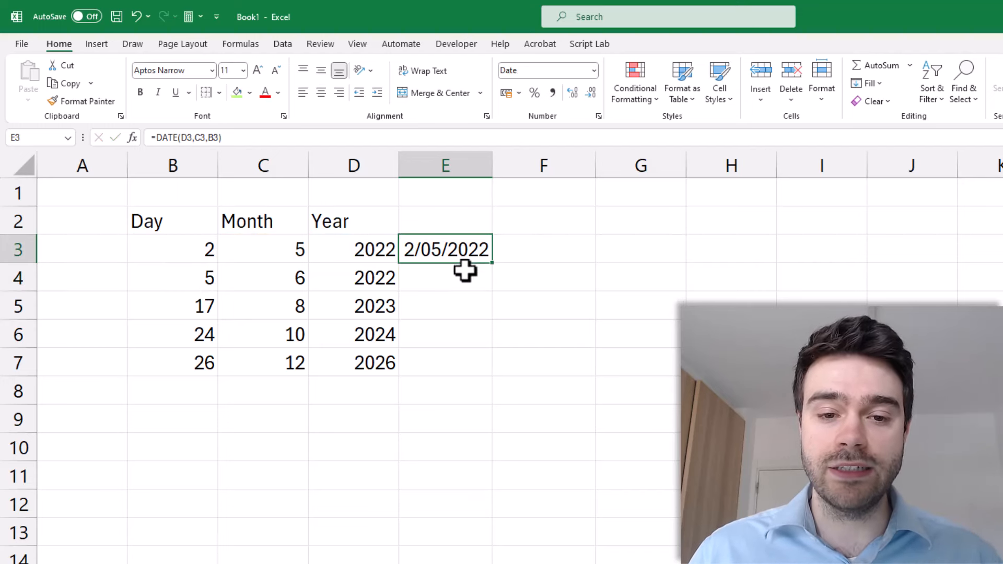
# Fill the DATE formula from E3 down through E7 and autofit the width of column E
pyautogui.doubleClick(494, 267)
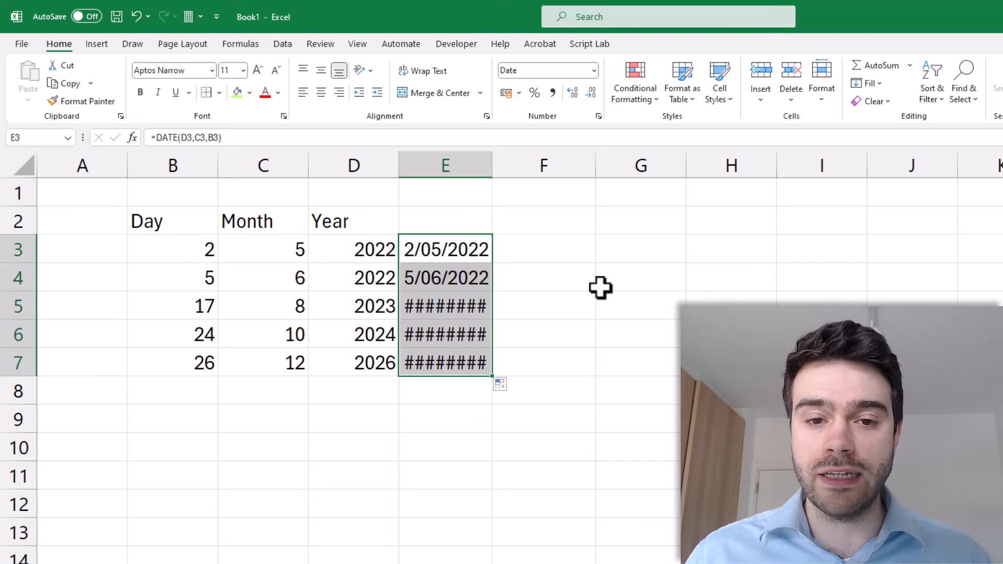
pyautogui.doubleClick(492, 165)
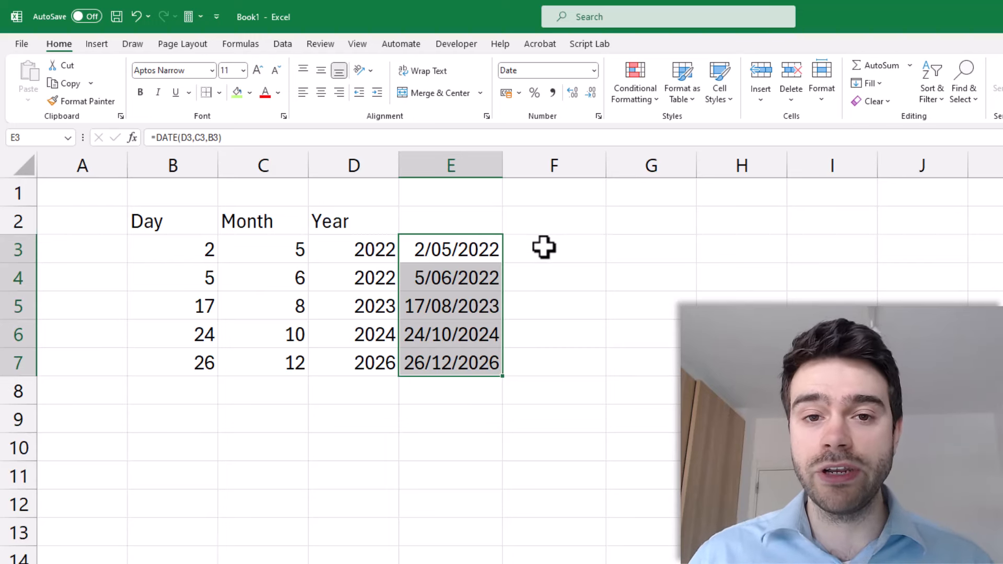
# Format the dates in E3:E7 as Number
pyautogui.click(594, 72)
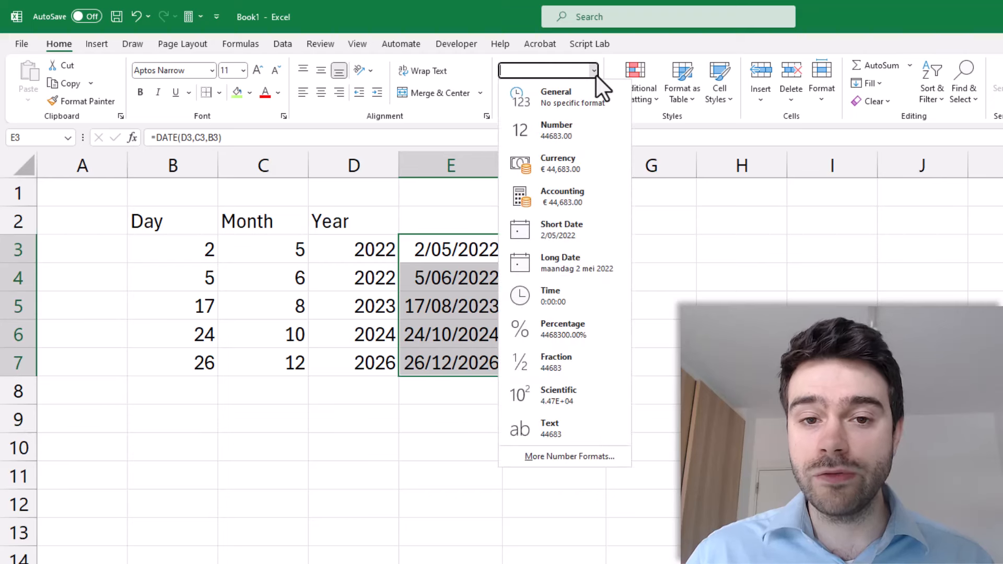
pyautogui.click(605, 125)
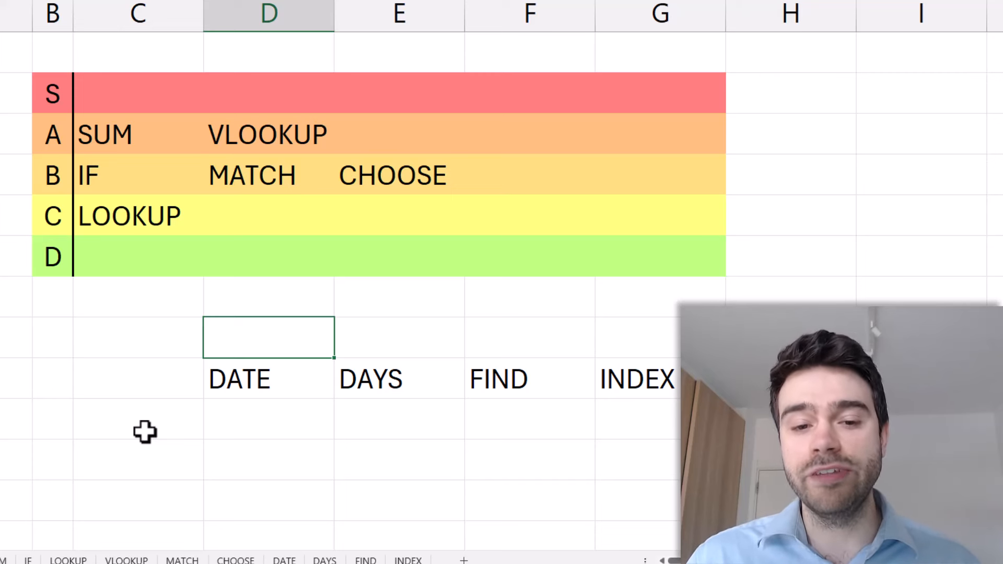
# Move DATE from the unranked list on the tier list sheet into the A tier, right after VLOOKUP
pyautogui.click(224, 379)
pyautogui.moveTo(226, 360); pyautogui.dragTo(410, 125)
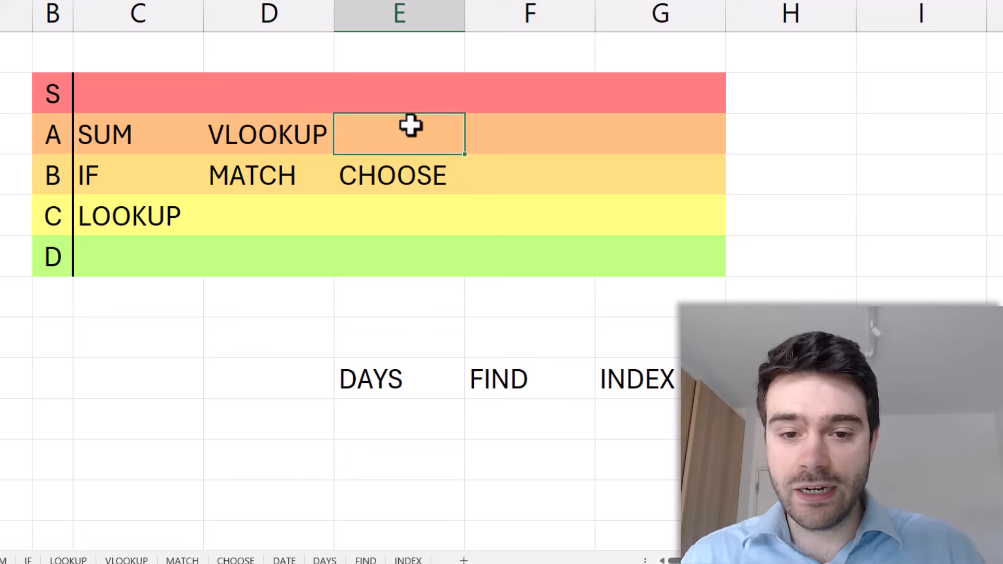
pyautogui.write('DATE')
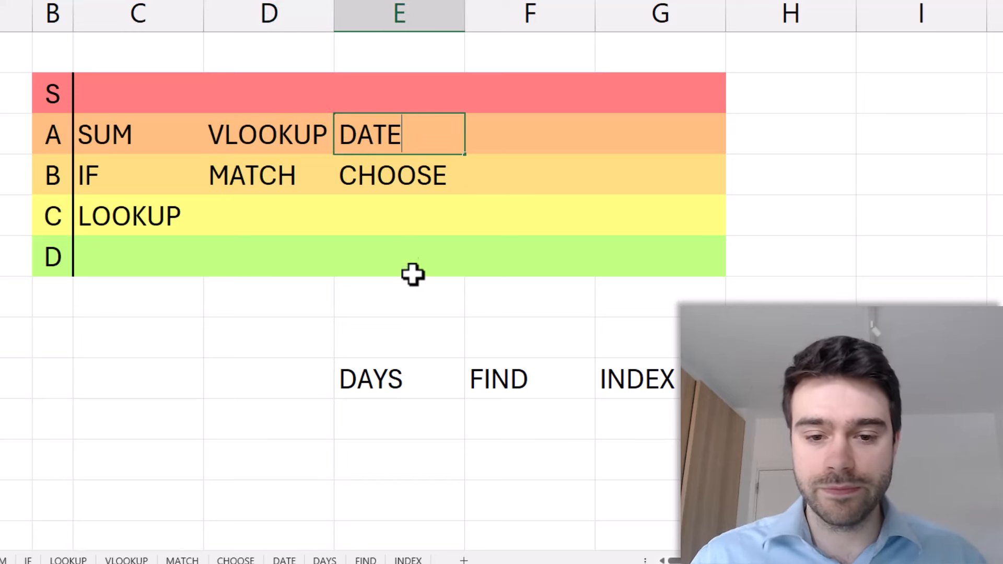
pyautogui.click(401, 285)
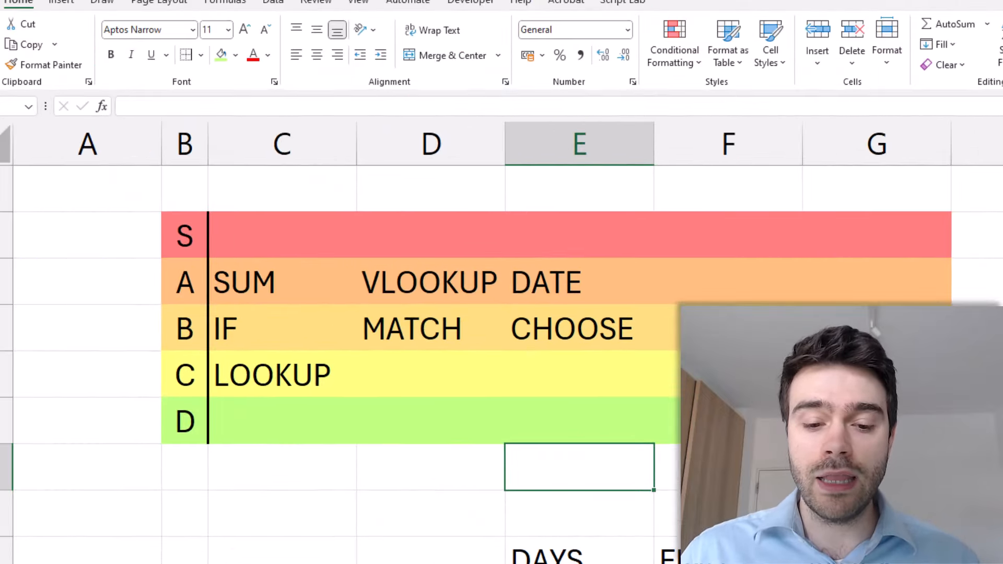
# Switch to the DAYS sheet with the Date 1 and Date 2 columns
pyautogui.click(324, 561)
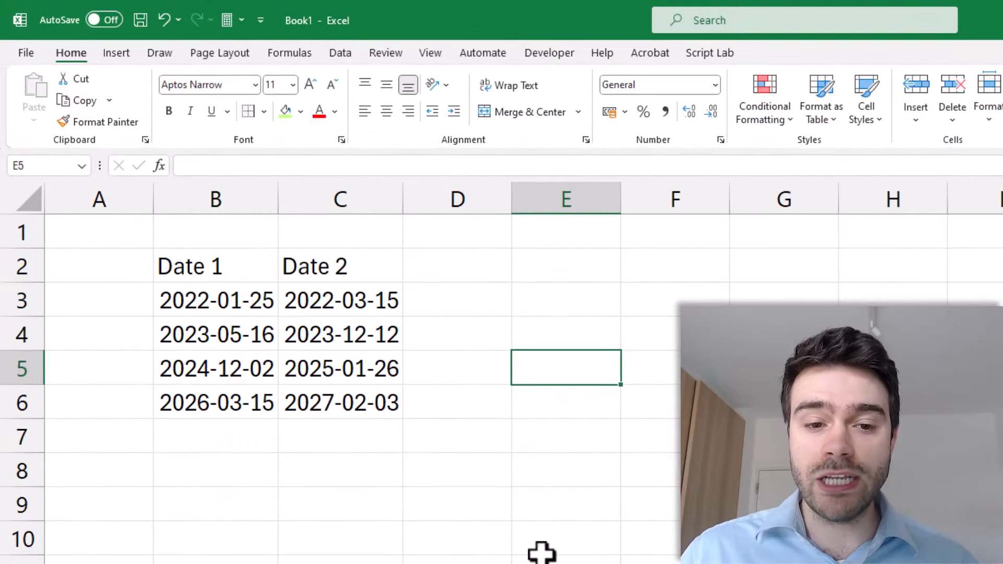
pyautogui.click(535, 393)
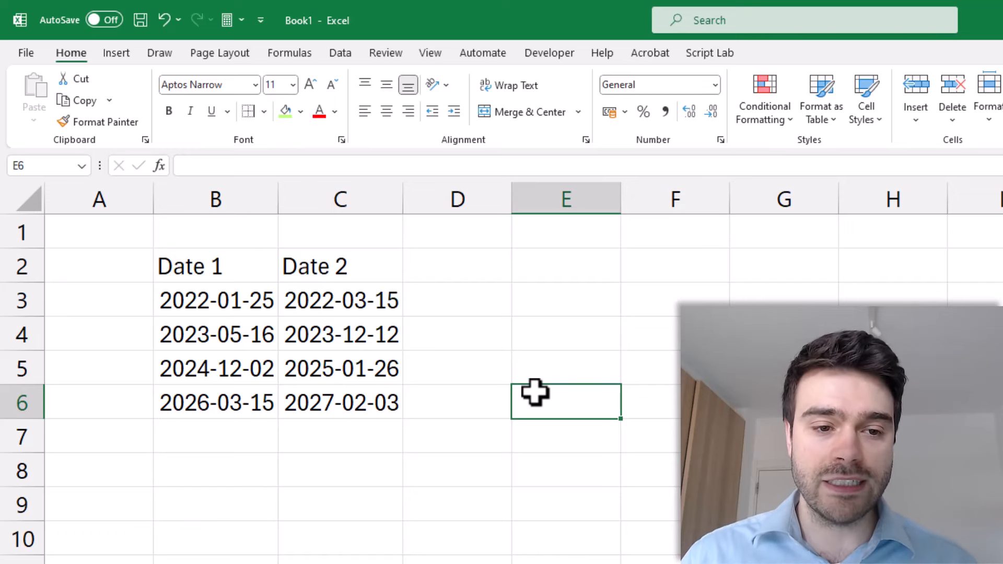
# Format the dates in B3:C6 as Number and undo that format change
pyautogui.moveTo(253, 306); pyautogui.dragTo(336, 386)
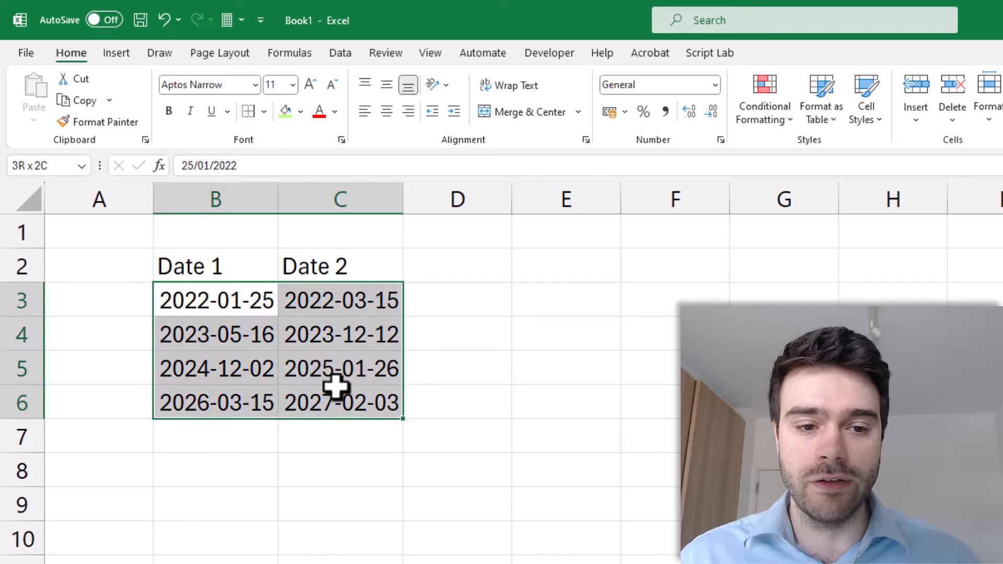
pyautogui.click(715, 85)
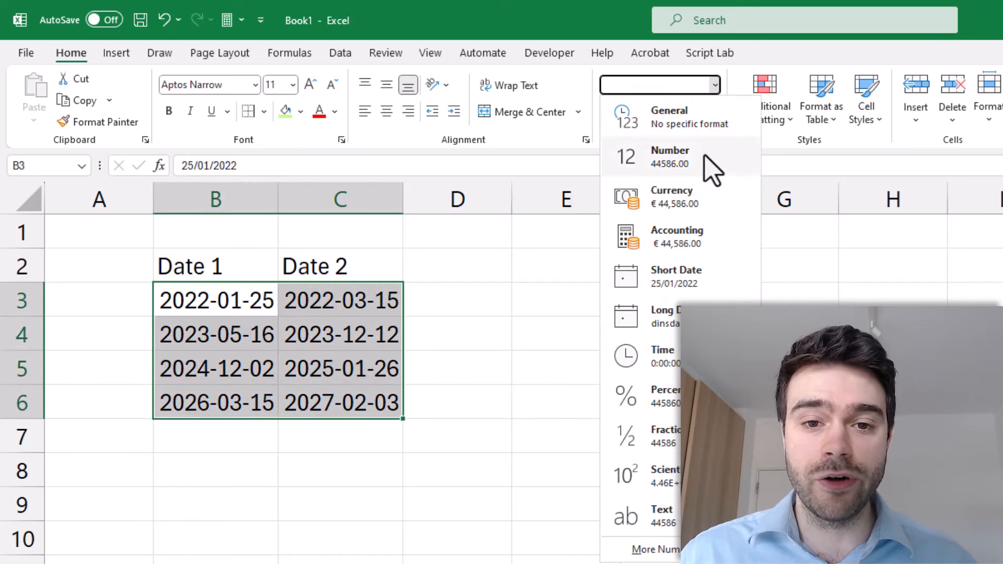
pyautogui.click(713, 167)
pyautogui.click(552, 326)
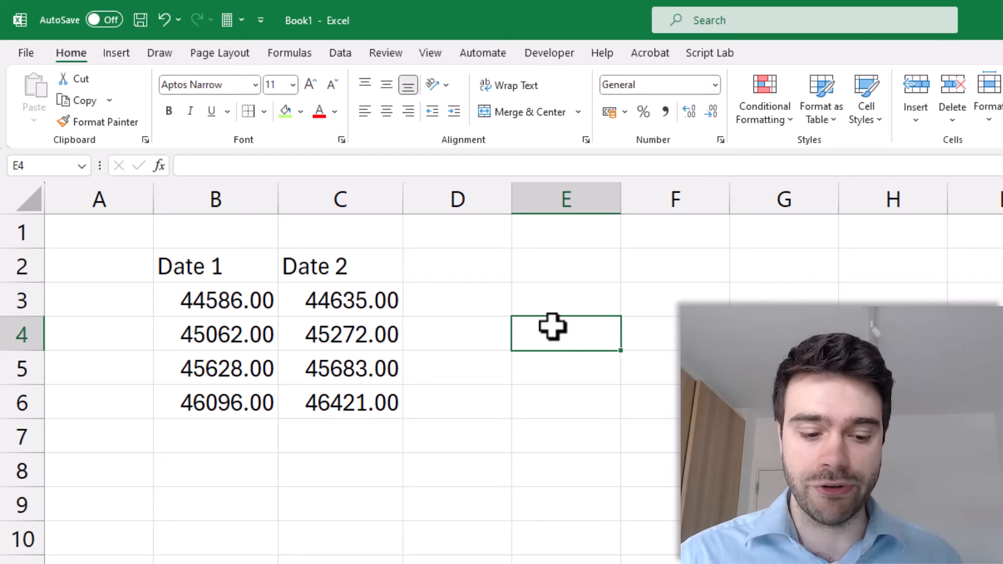
pyautogui.hotkey('ctrl', 'z')
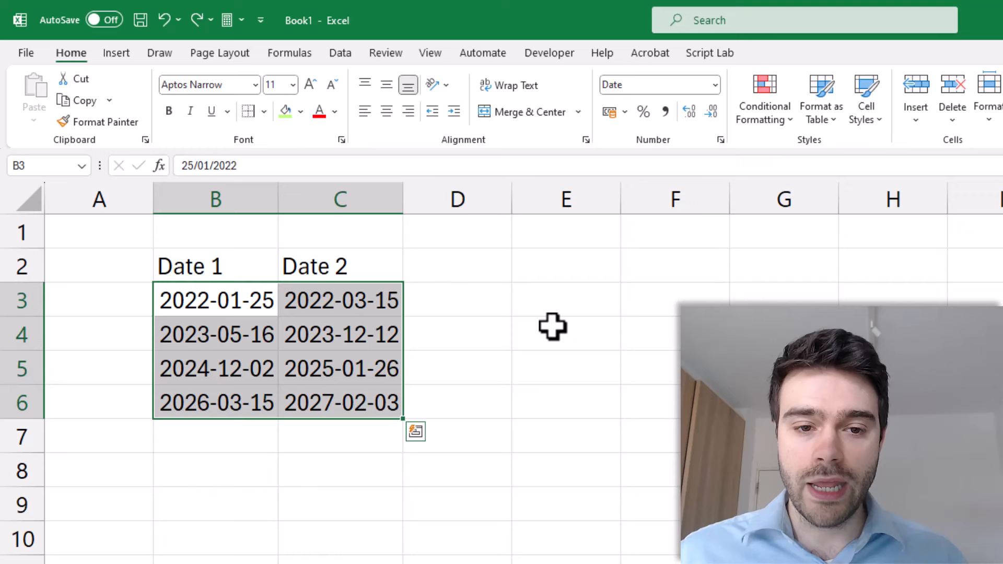
# Enter the formula =DAYS(C3,B3) in cell D3 to calculate the days between the first row's two dates
pyautogui.click(488, 299)
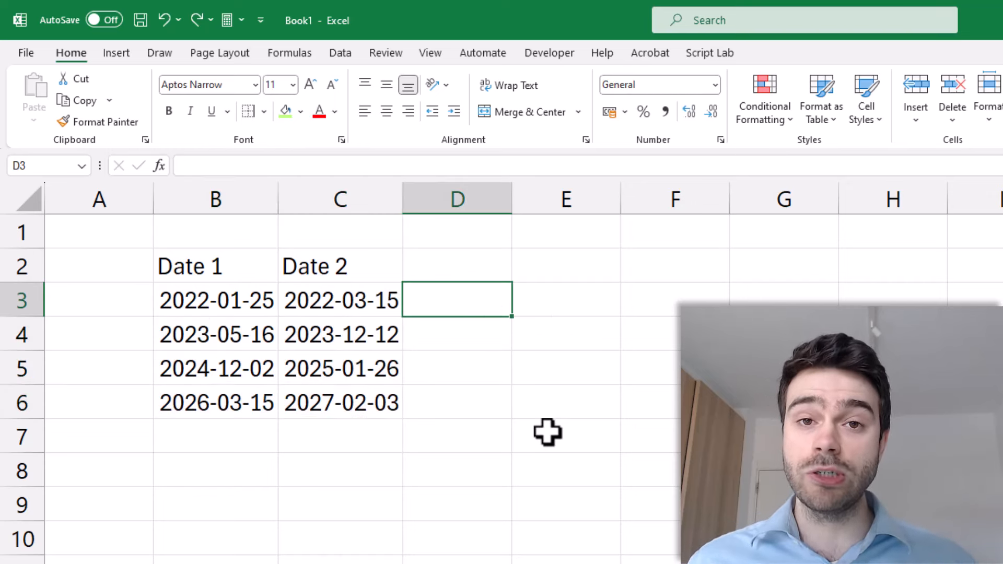
pyautogui.write('=DAYS(')
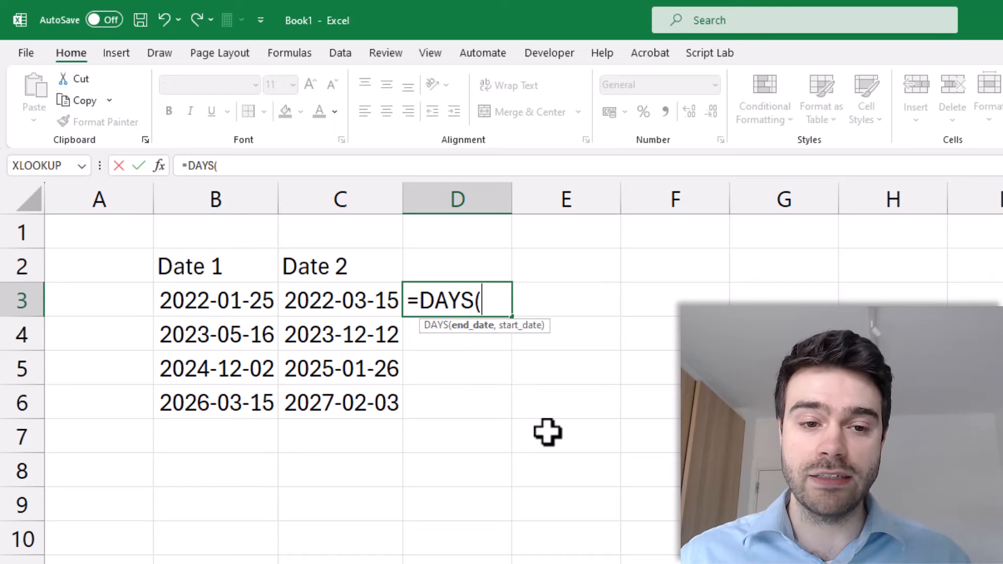
pyautogui.click(385, 303)
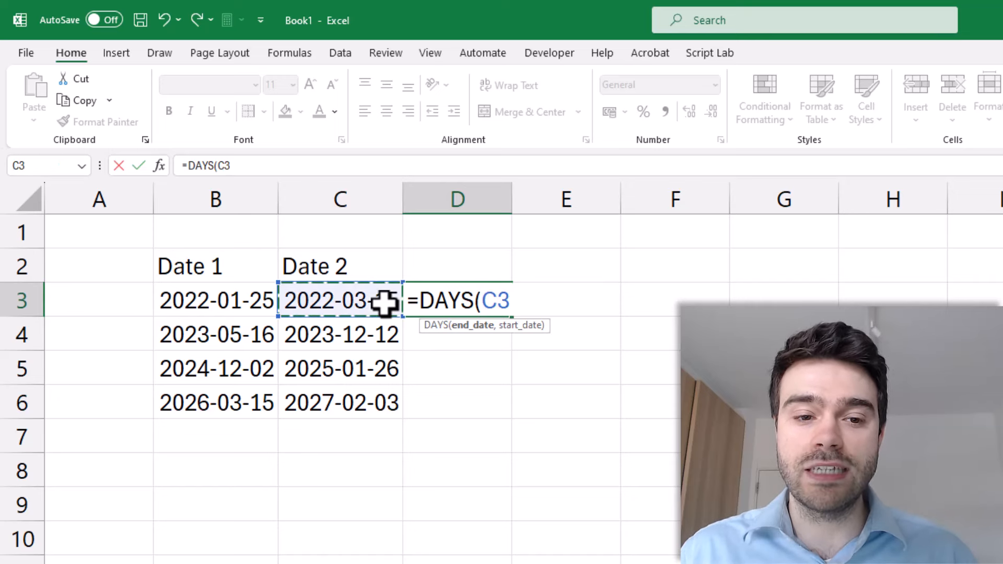
pyautogui.write(',')
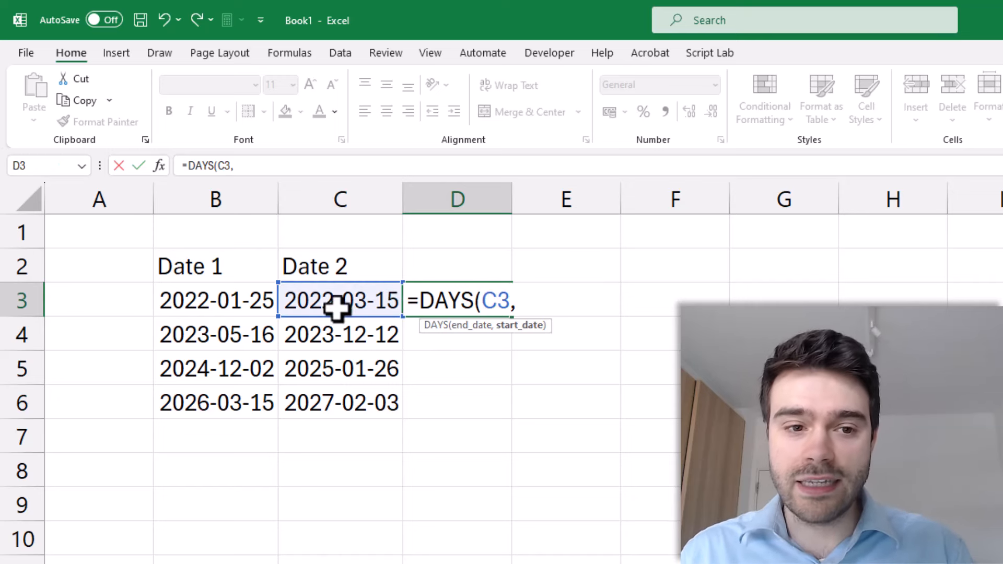
pyautogui.click(253, 308)
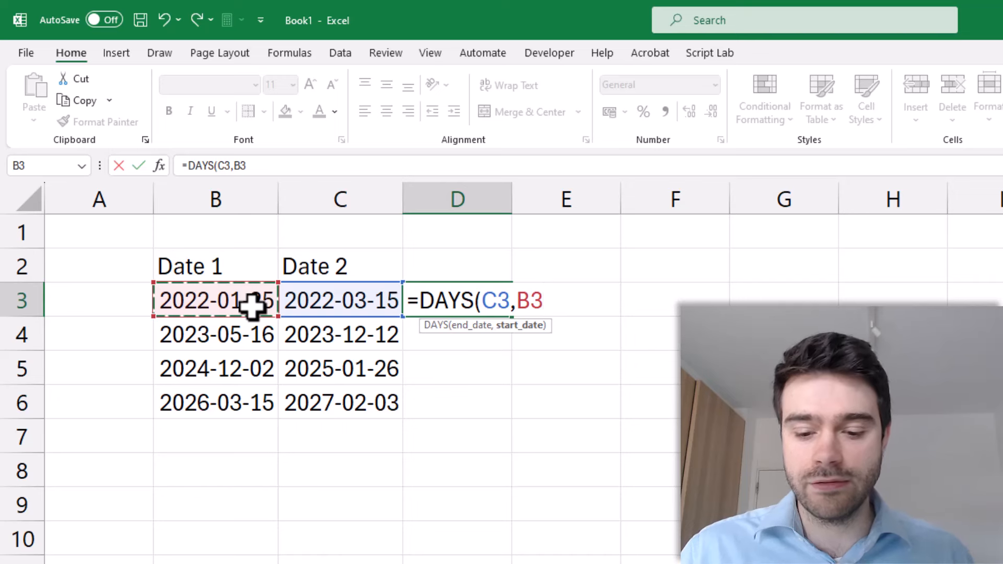
pyautogui.write(')')
pyautogui.press('Return')
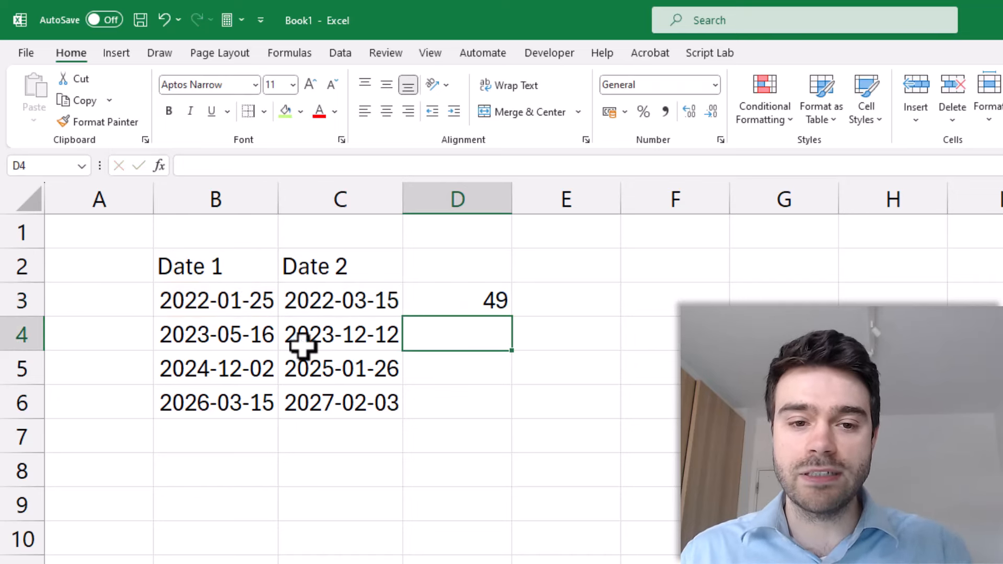
# Fill the DAYS formula from D3 down through D6
pyautogui.click(452, 307)
pyautogui.doubleClick(513, 318)
pyautogui.click(540, 375)
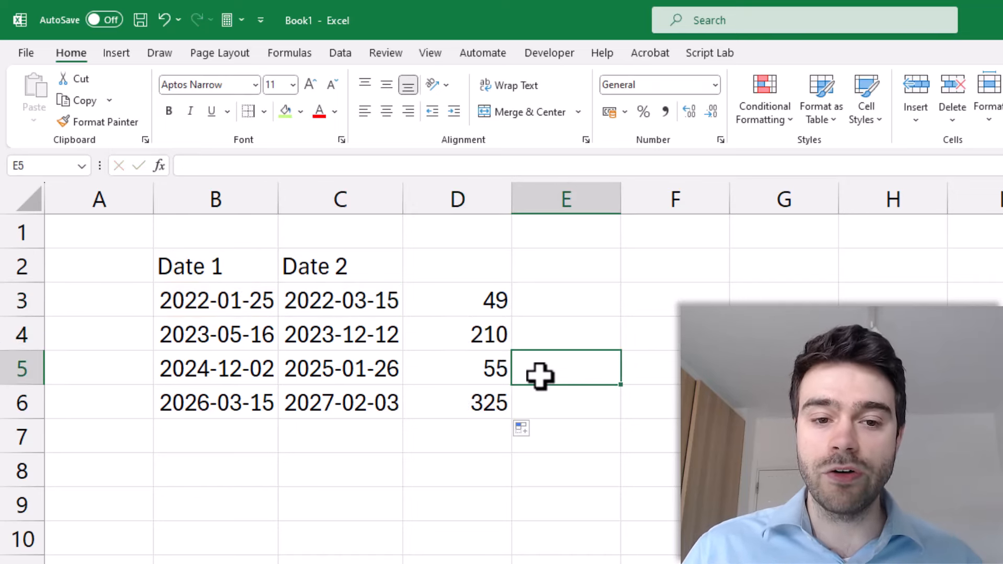
pyautogui.moveTo(348, 301); pyautogui.dragTo(250, 301)
pyautogui.moveTo(325, 333); pyautogui.dragTo(241, 339)
pyautogui.click(369, 423)
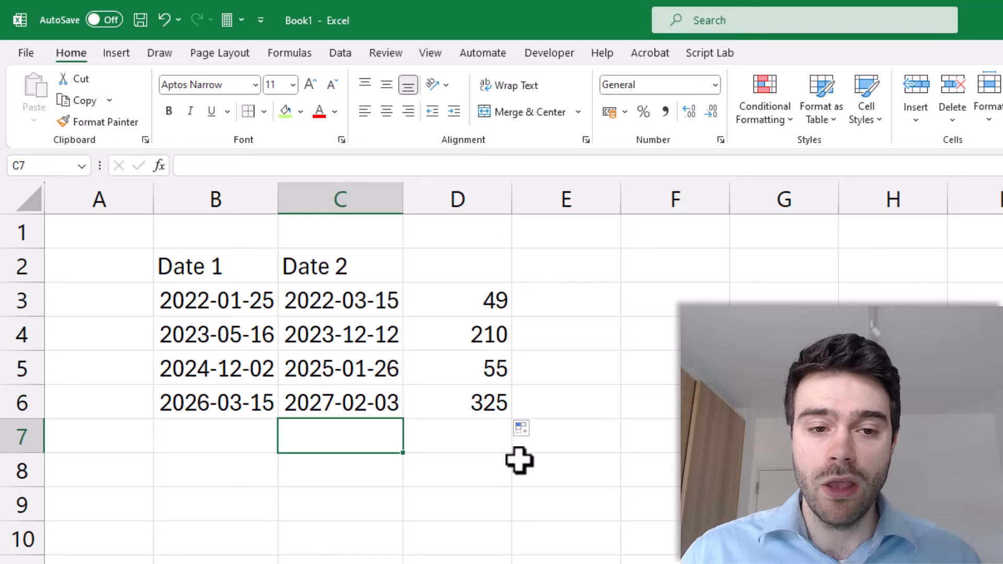
# Format the Date 1 and Date 2 values in B3:C6 as Number
pyautogui.moveTo(369, 307); pyautogui.dragTo(224, 390)
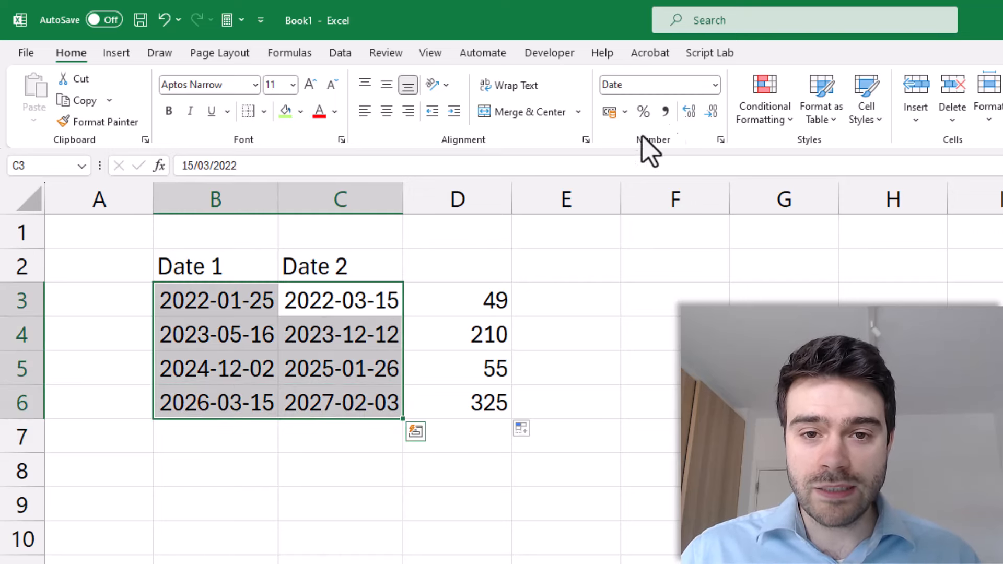
pyautogui.click(715, 85)
pyautogui.click(703, 154)
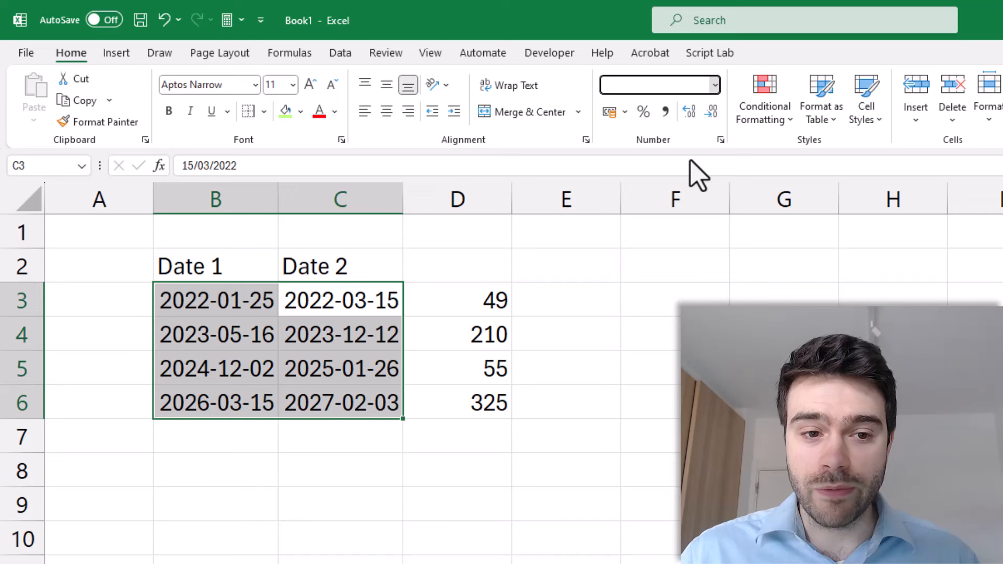
pyautogui.click(641, 324)
# Enter the subtraction formula =C3-B3 in cell E3 and fill it down through E6
pyautogui.click(609, 300)
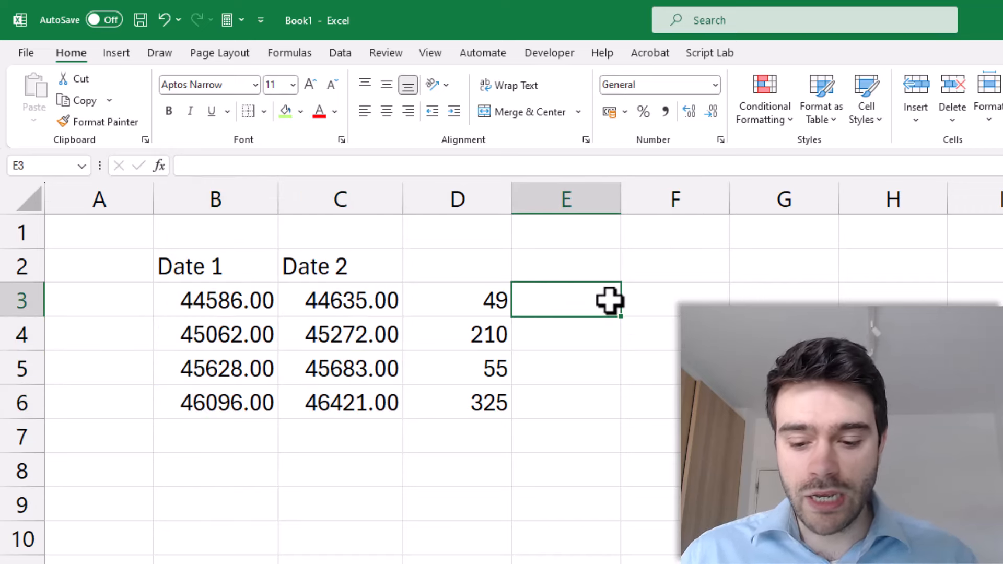
pyautogui.write('=')
pyautogui.click(373, 308)
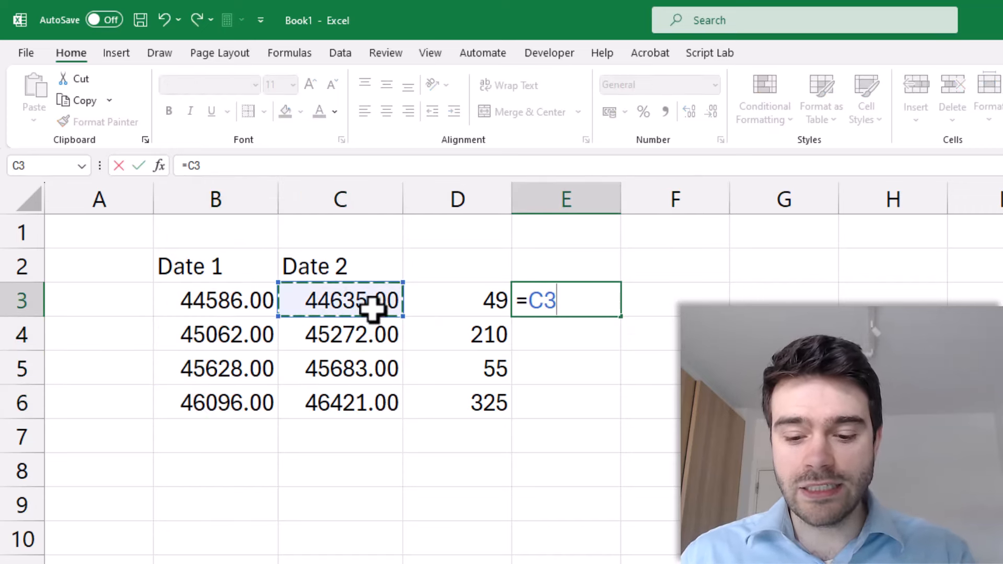
pyautogui.write('-')
pyautogui.click(246, 296)
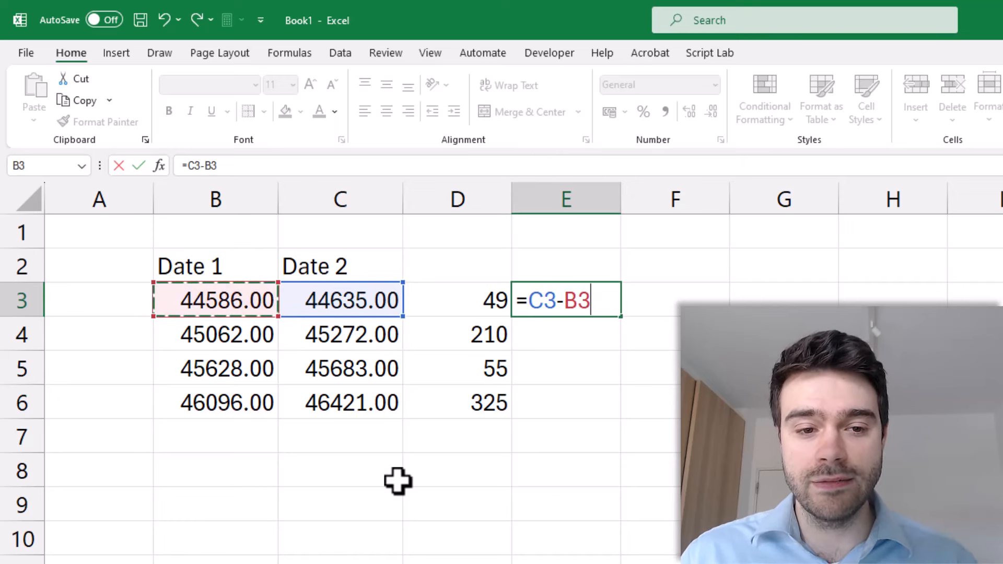
pyautogui.press('Return')
pyautogui.click(610, 312)
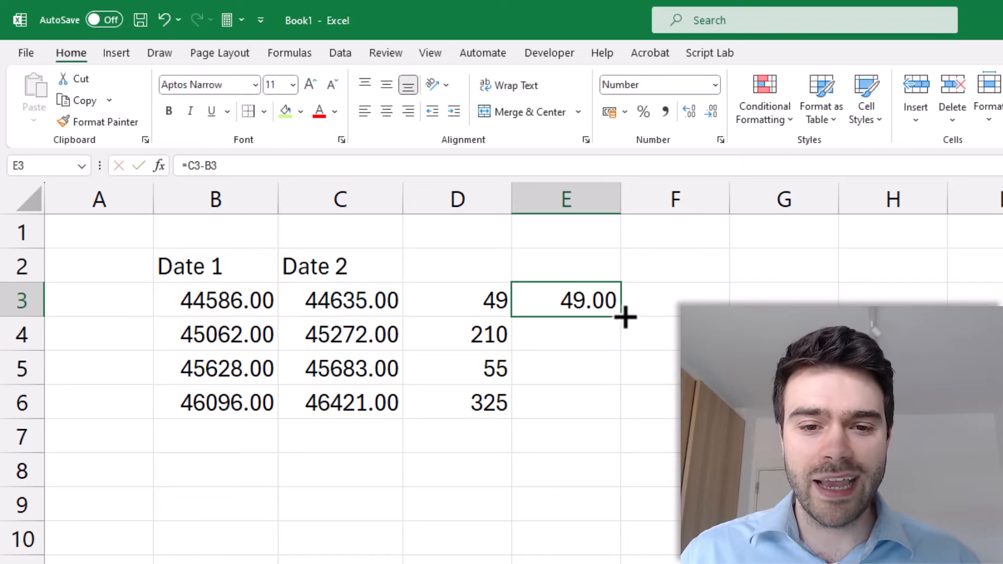
pyautogui.moveTo(625, 317); pyautogui.dragTo(632, 406)
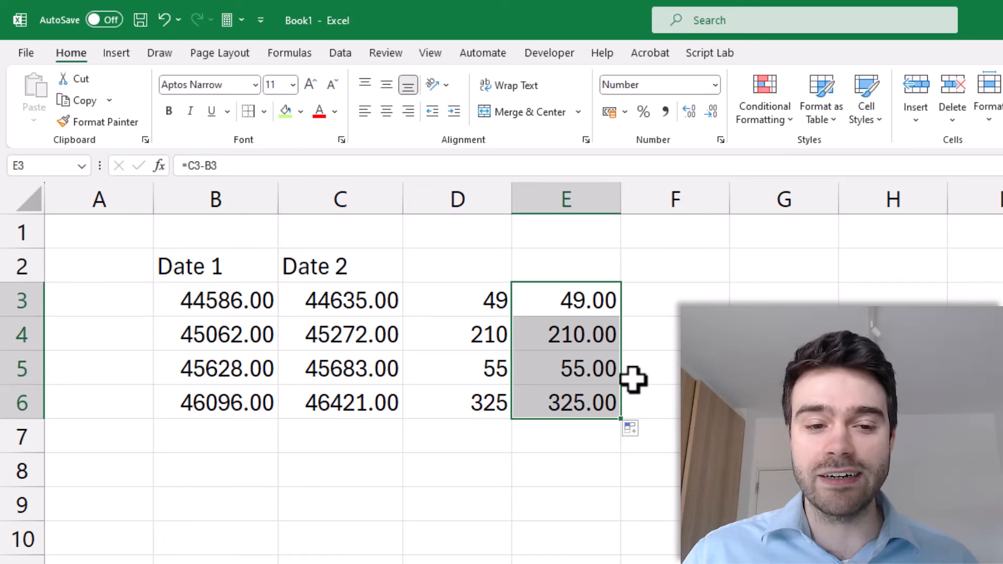
# Reduce the numbers in B3:E6 to zero decimal places
pyautogui.moveTo(578, 300); pyautogui.dragTo(246, 407)
pyautogui.click(712, 112)
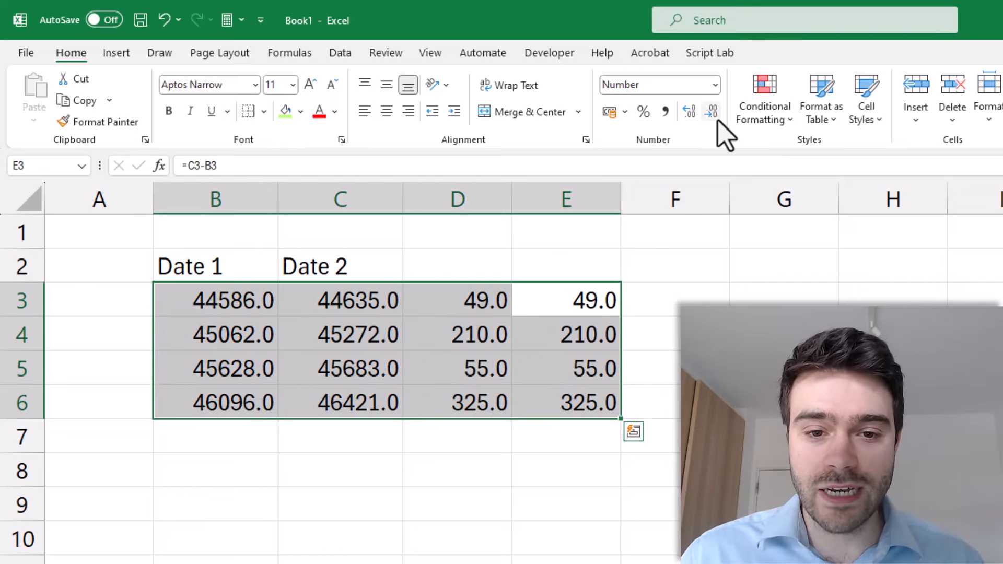
pyautogui.click(714, 113)
pyautogui.click(719, 256)
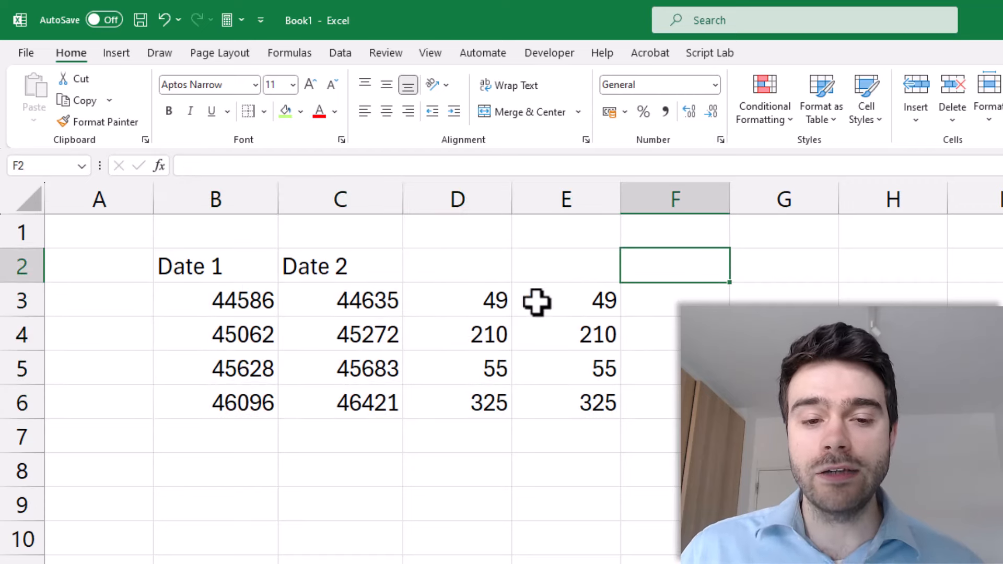
pyautogui.moveTo(499, 302); pyautogui.dragTo(594, 392)
pyautogui.click(594, 303)
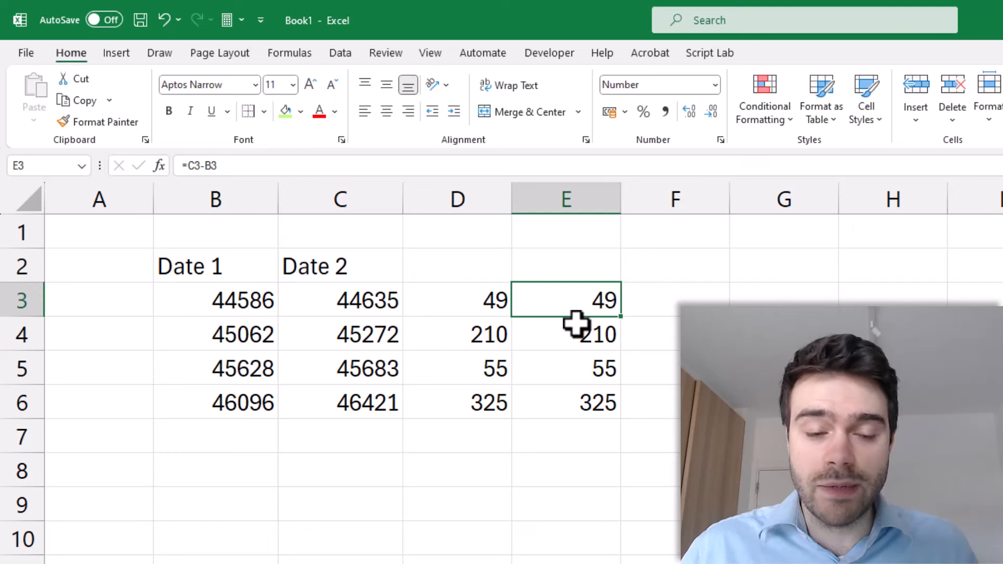
# Format the Date 1 and Date 2 values in B3:C6 as Short Date
pyautogui.click(347, 307)
pyautogui.moveTo(331, 311); pyautogui.dragTo(252, 404)
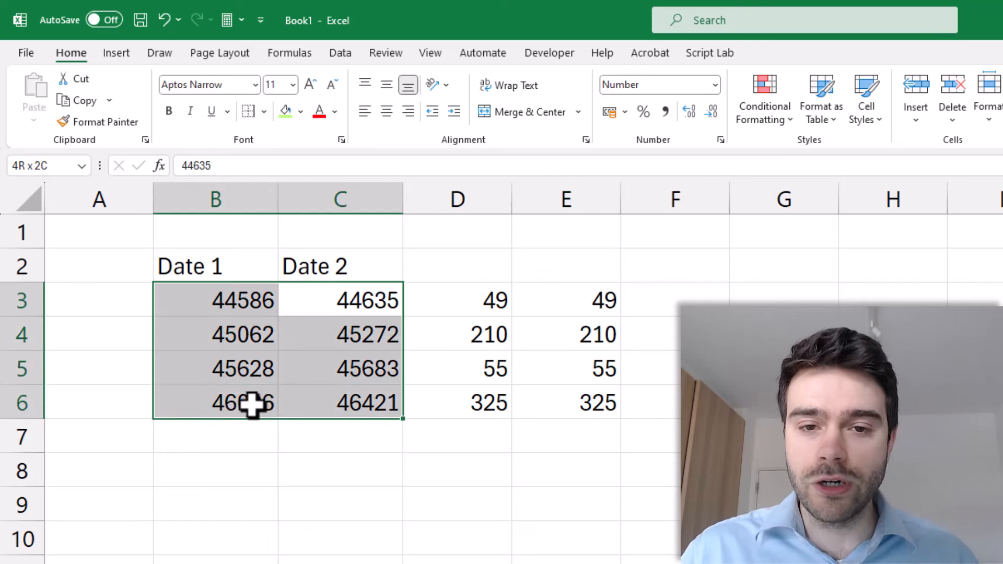
pyautogui.click(714, 85)
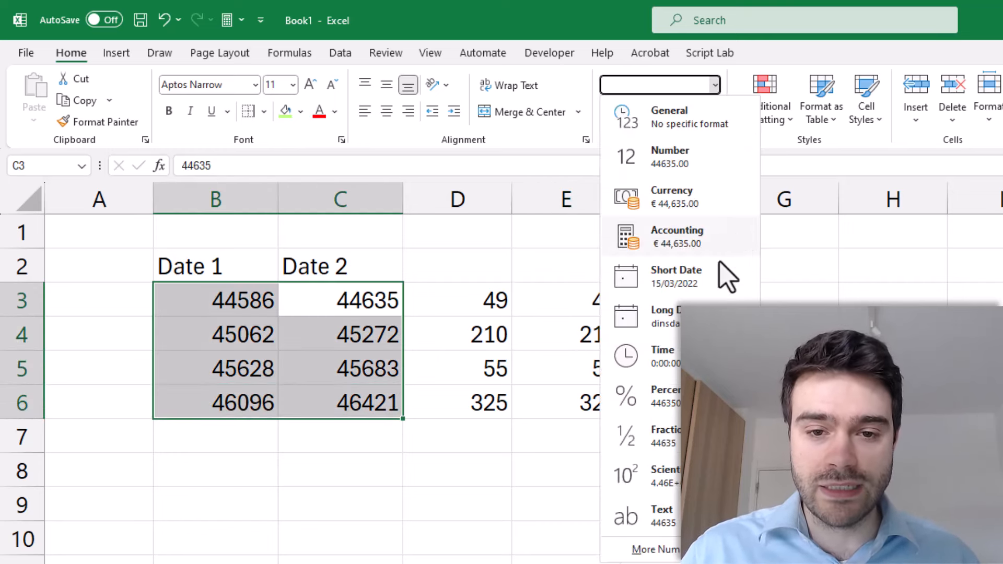
pyautogui.click(731, 283)
pyautogui.click(572, 462)
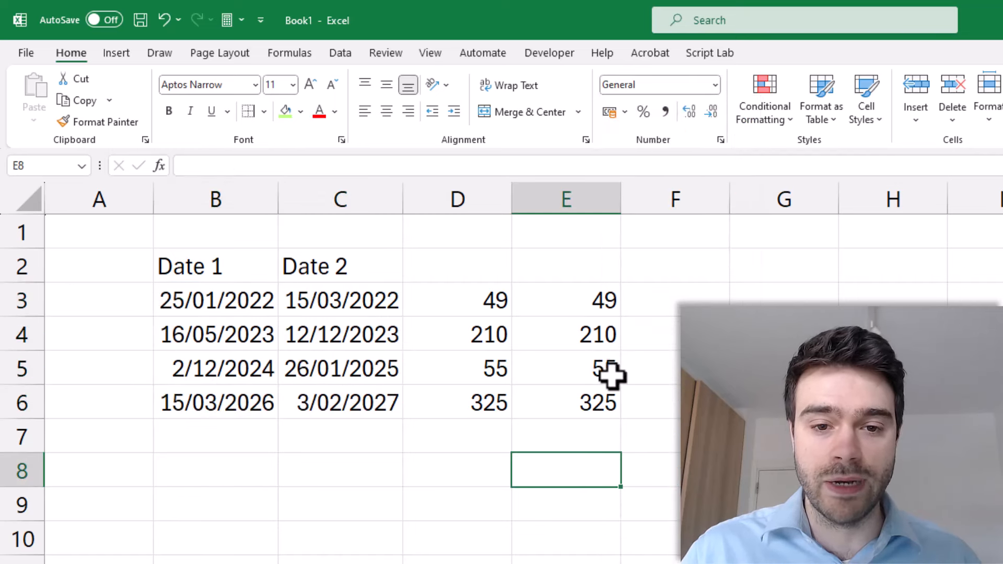
pyautogui.click(589, 307)
pyautogui.moveTo(589, 308); pyautogui.dragTo(583, 391)
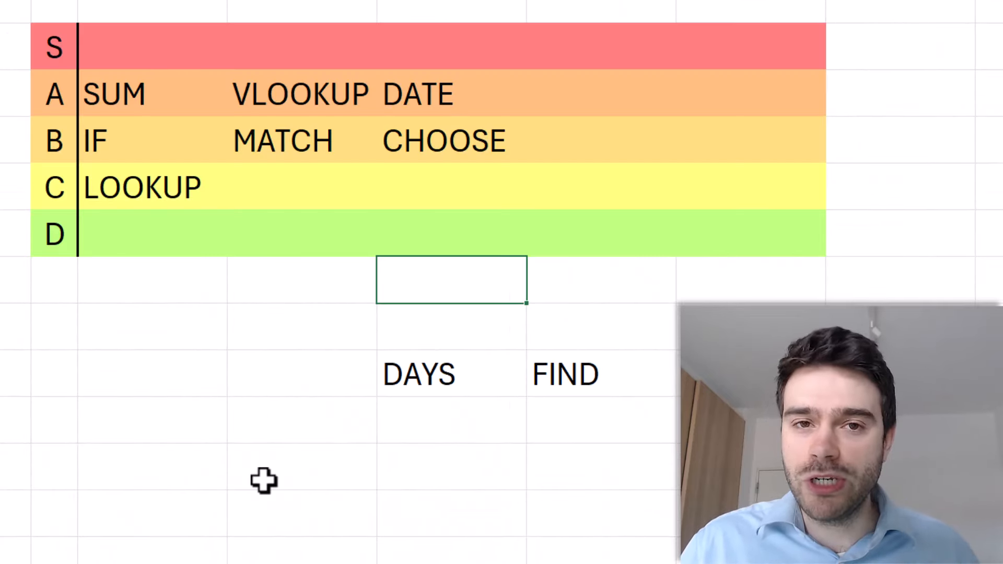
# Move DAYS from the unranked functions below the tier list into the first slot of tier D
pyautogui.click(408, 374)
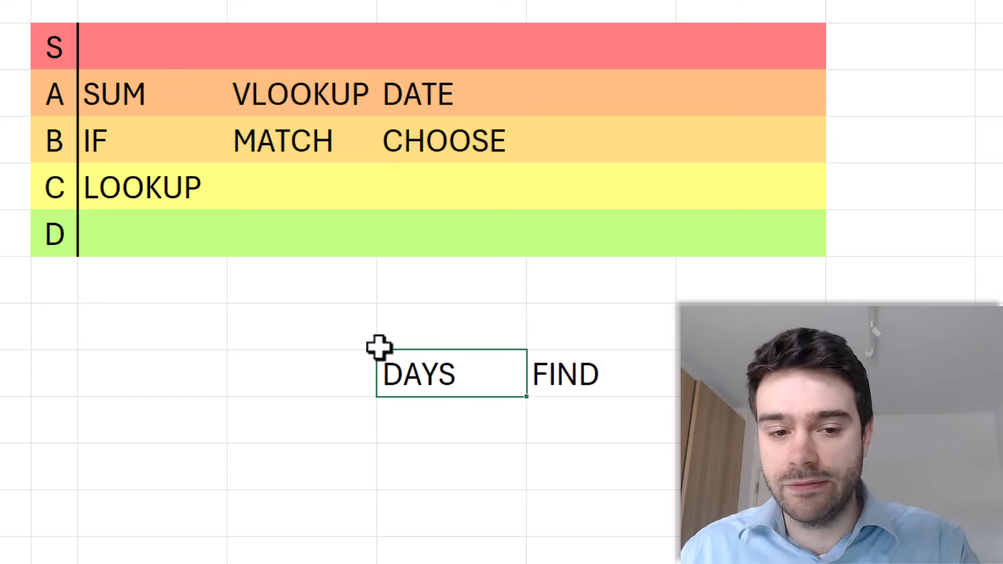
pyautogui.press('Delete')
pyautogui.click(212, 246)
pyautogui.write('DAYS')
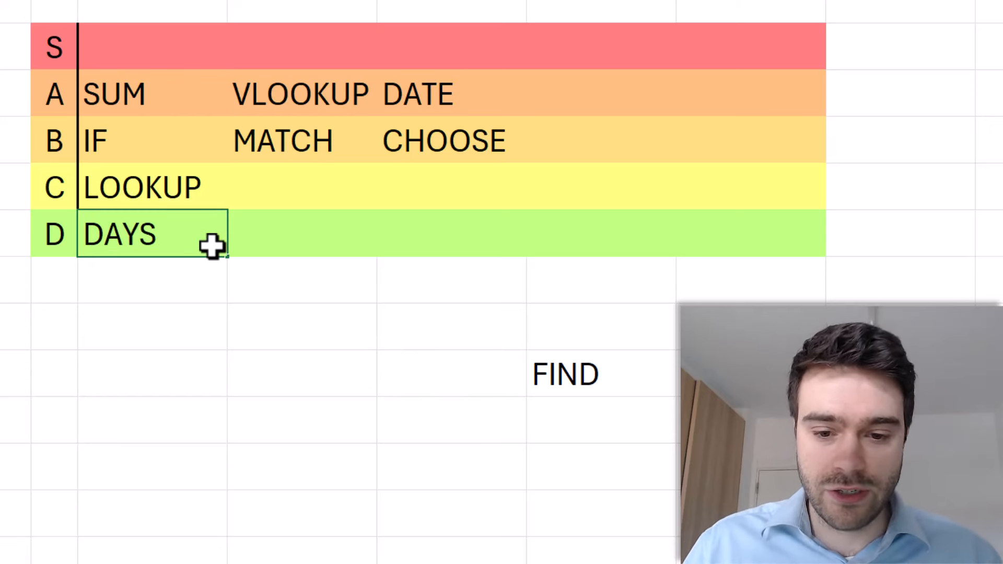
pyautogui.click(411, 288)
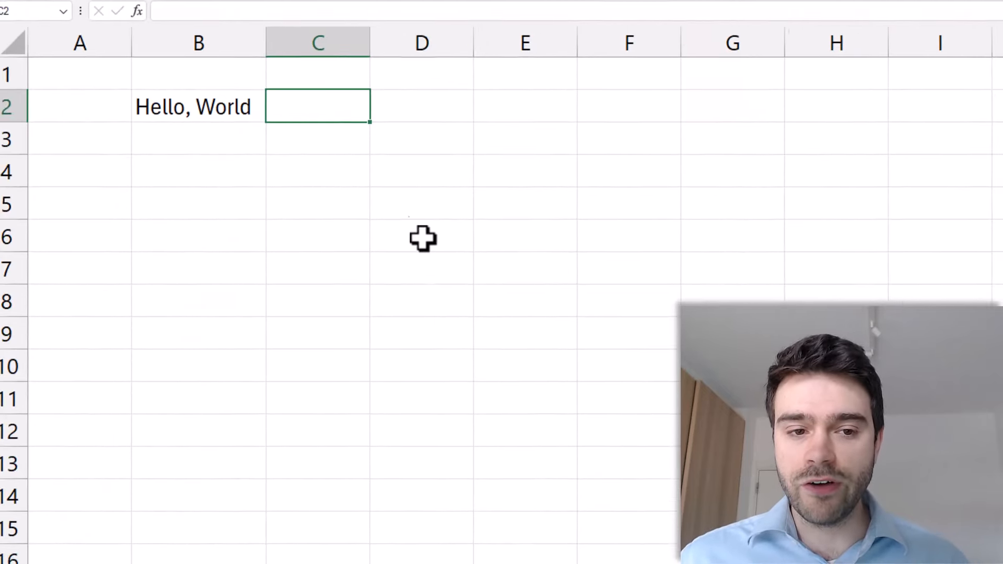
# Enter the formula =FIND("World",B2) in cell C2 of the sheet with the "Hello, World" text
pyautogui.click(434, 224)
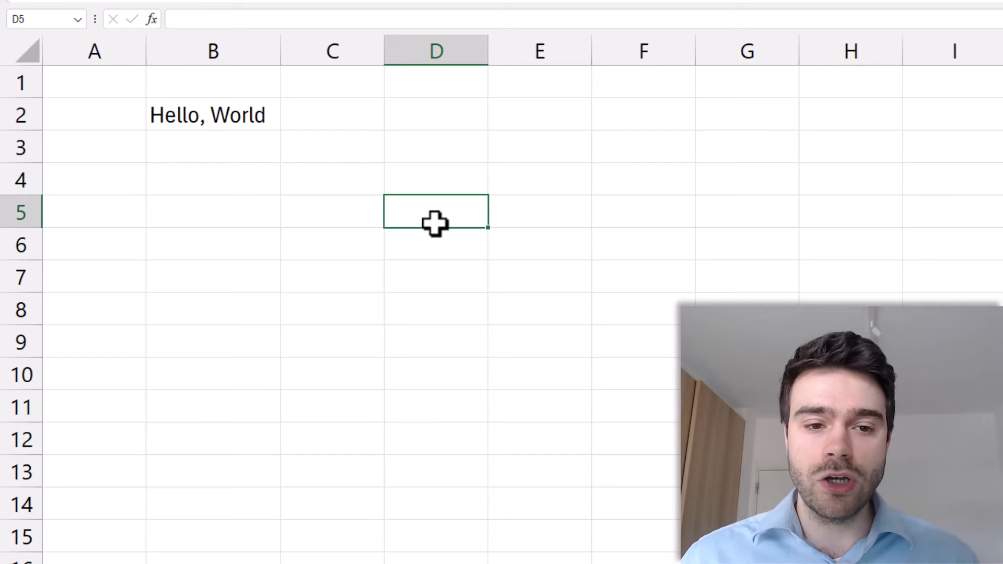
pyautogui.click(376, 111)
pyautogui.write('=FI')
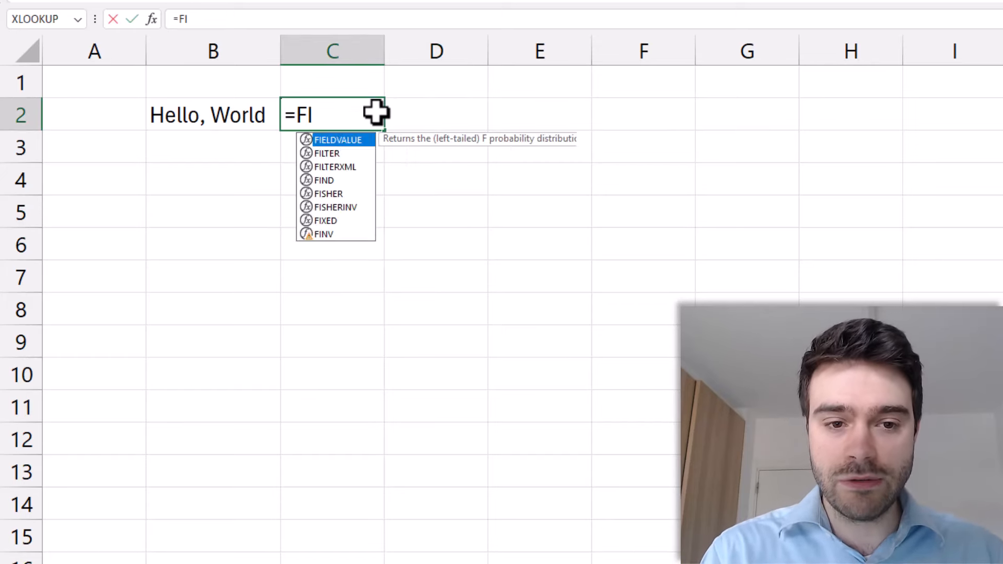
pyautogui.write('ND(')
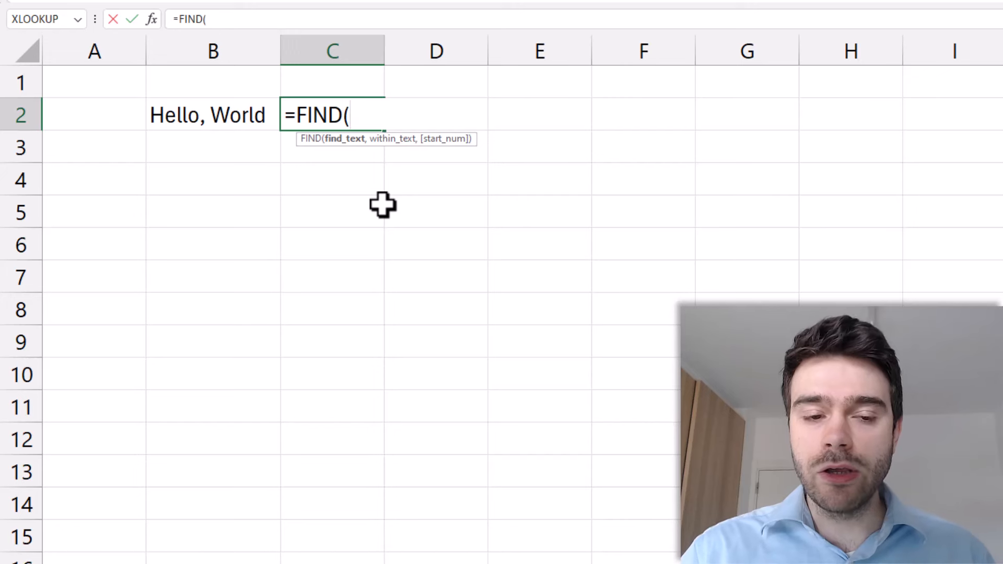
pyautogui.write('"')
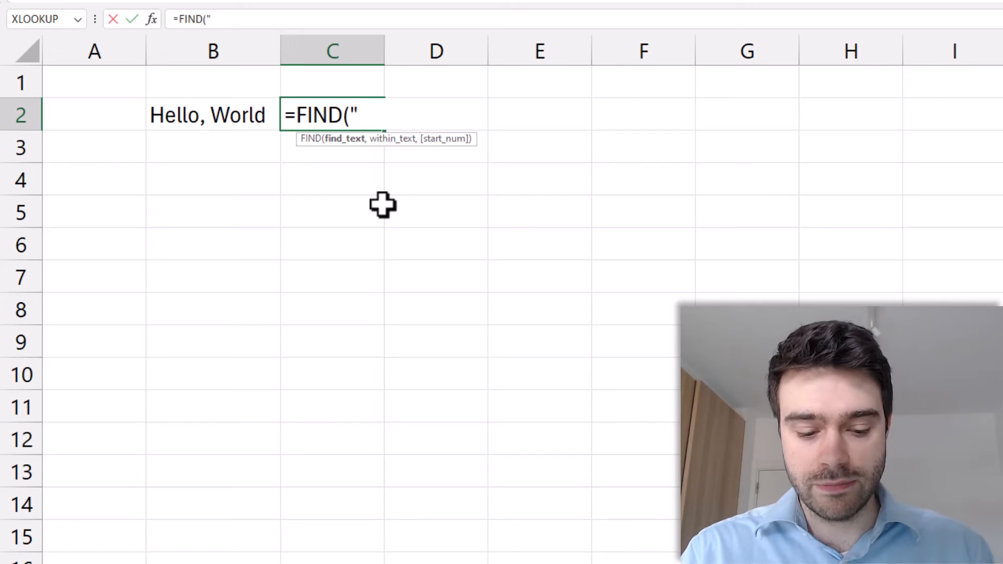
pyautogui.write('World"')
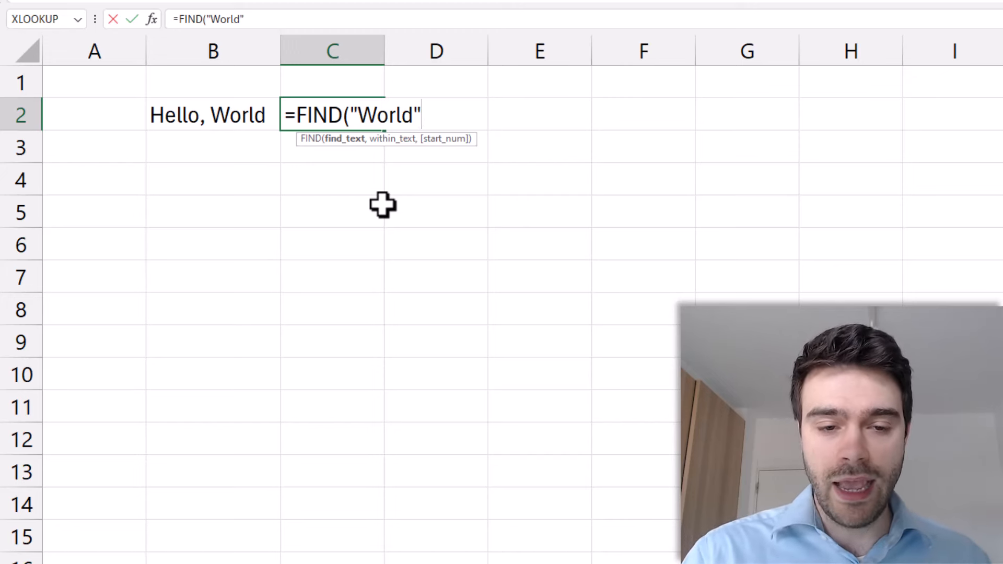
pyautogui.write(',')
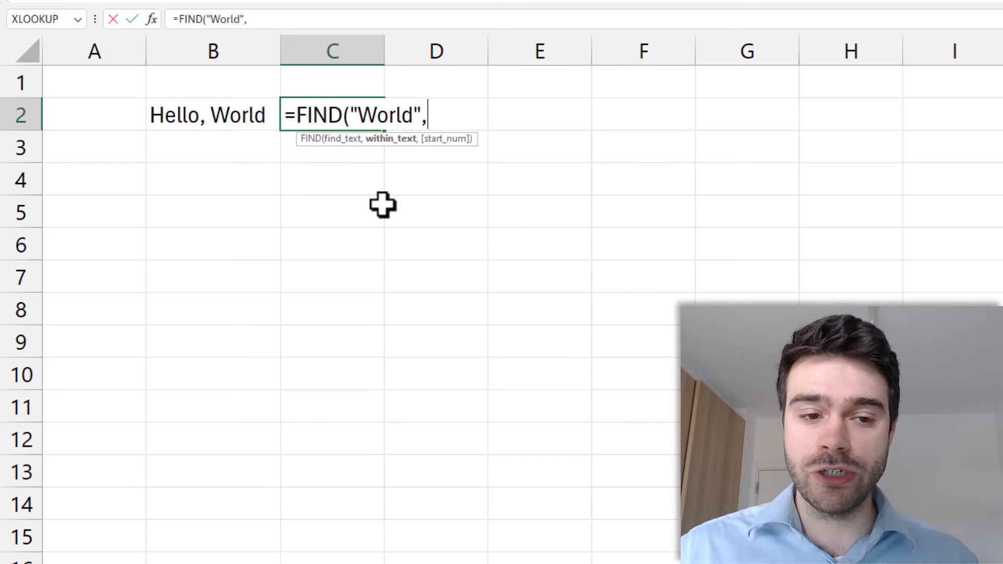
pyautogui.click(188, 113)
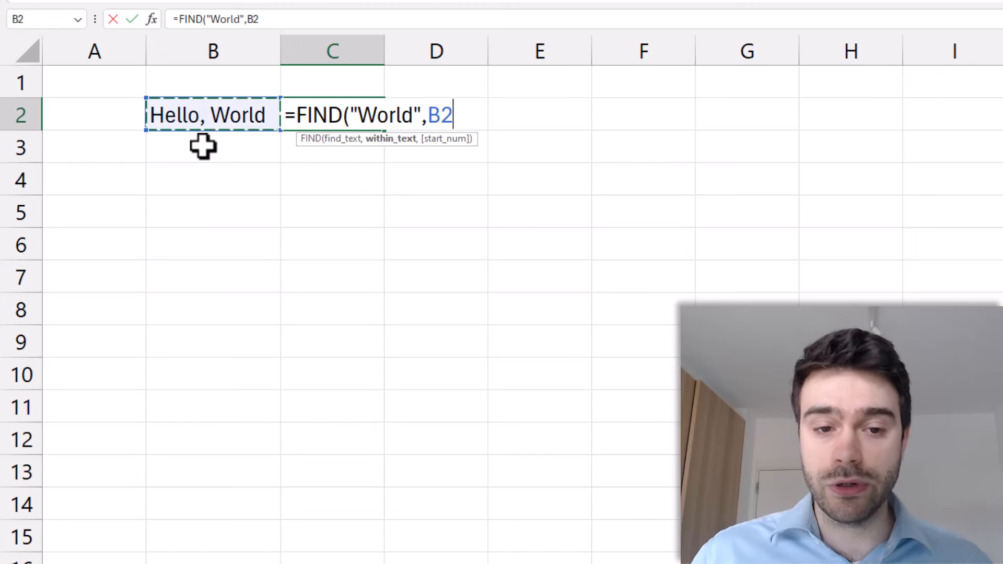
pyautogui.write(')')
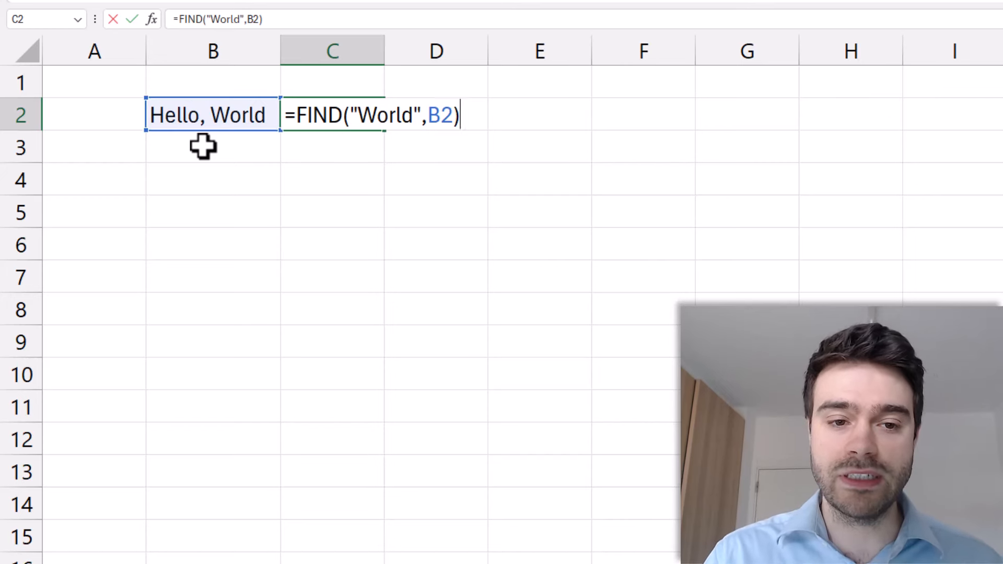
pyautogui.press('Return')
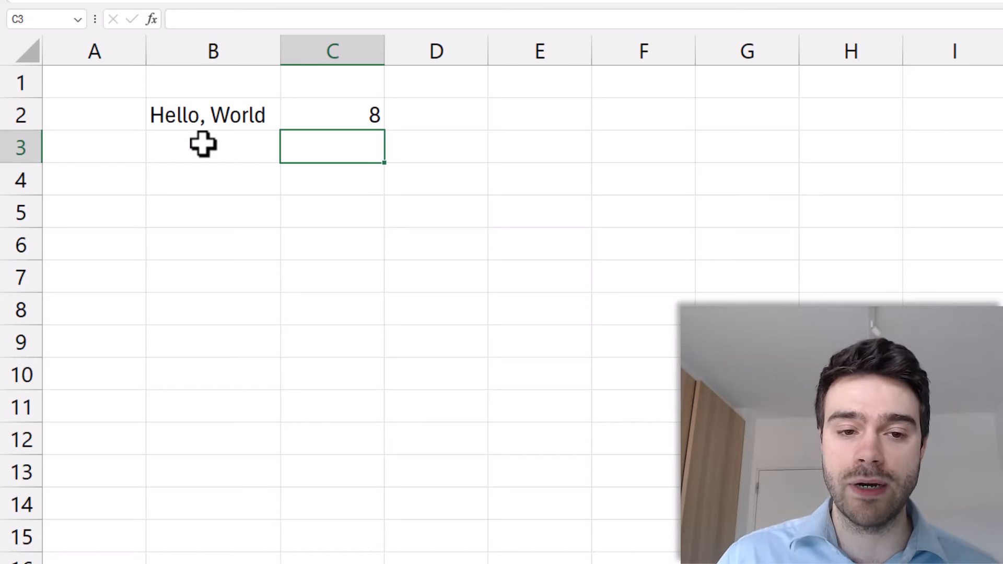
# Shorten the search text of the FIND formula in C2 to "W"
pyautogui.click(325, 115)
pyautogui.click(251, 20)
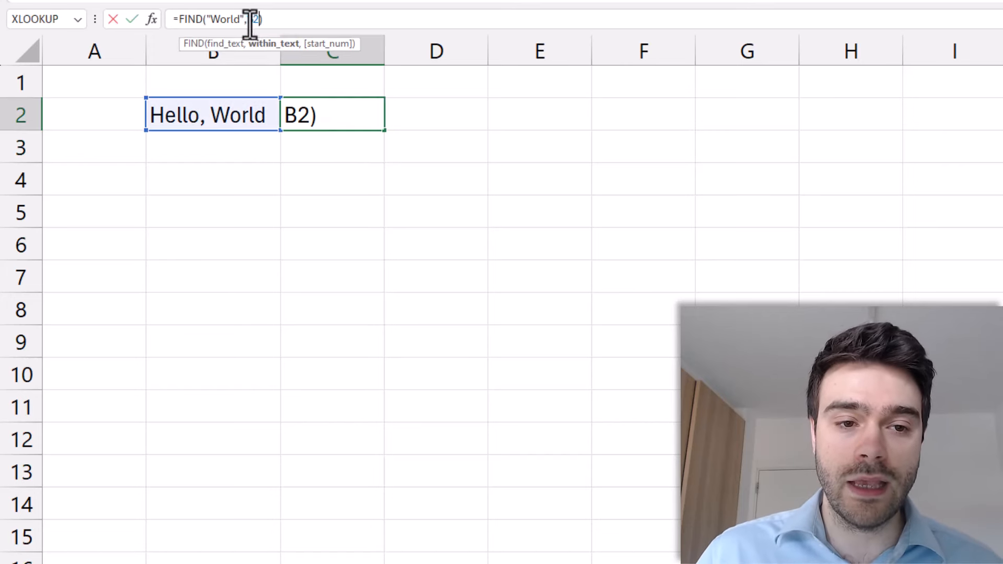
pyautogui.click(240, 20)
pyautogui.press('BackSpace')
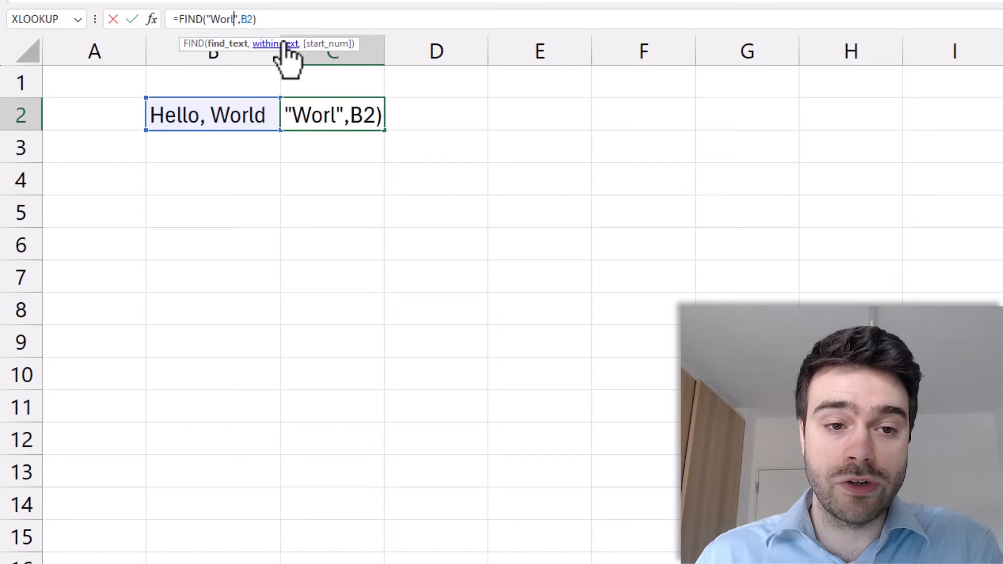
pyautogui.press('BackSpace')
pyautogui.press('BackSpace')
pyautogui.press('BackSpace')
pyautogui.press('Return')
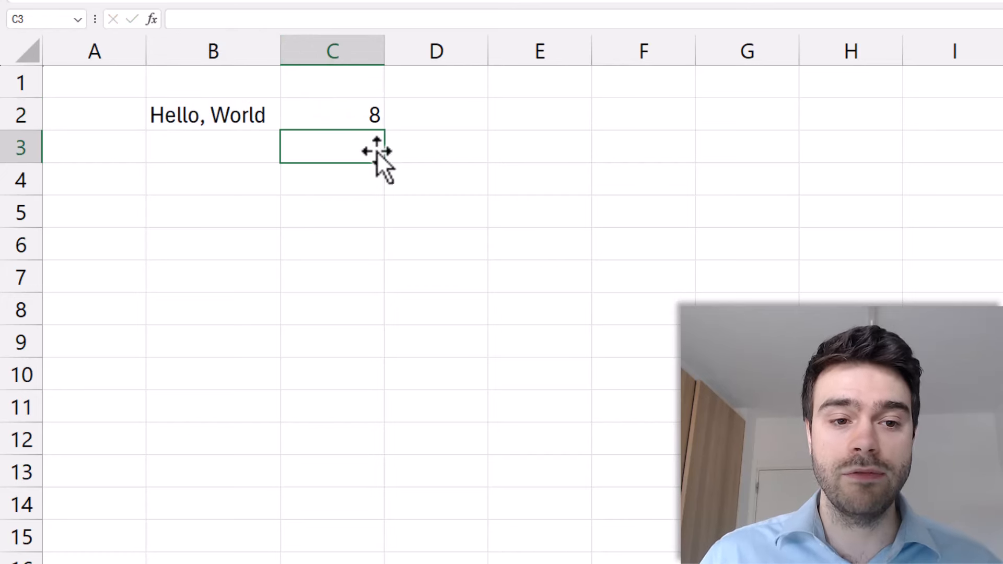
# Change the search text of the FIND formula in C2 to a lowercase "o"
pyautogui.click(362, 121)
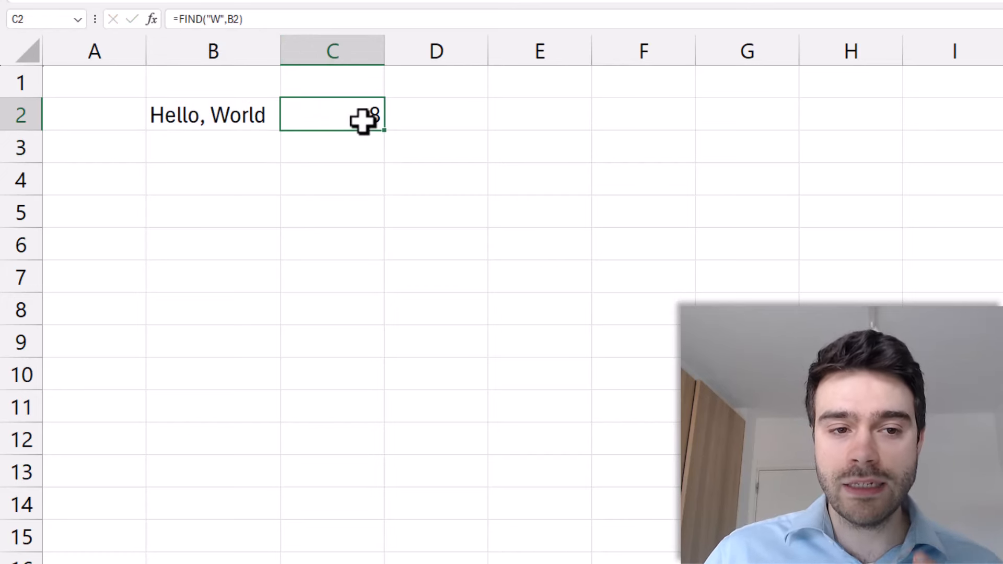
pyautogui.click(218, 21)
pyautogui.press('BackSpace')
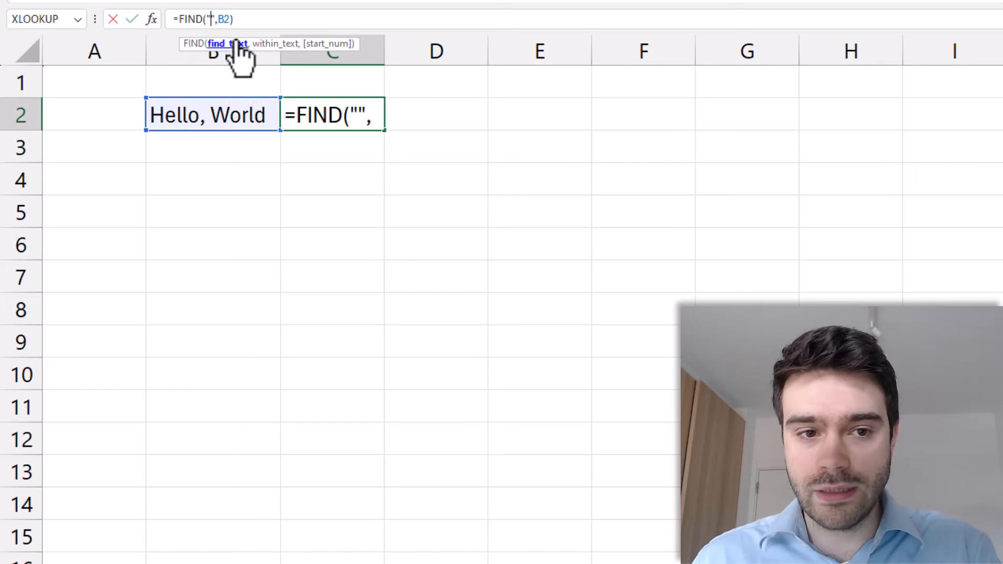
pyautogui.write('O')
pyautogui.press('BackSpace')
pyautogui.write('o')
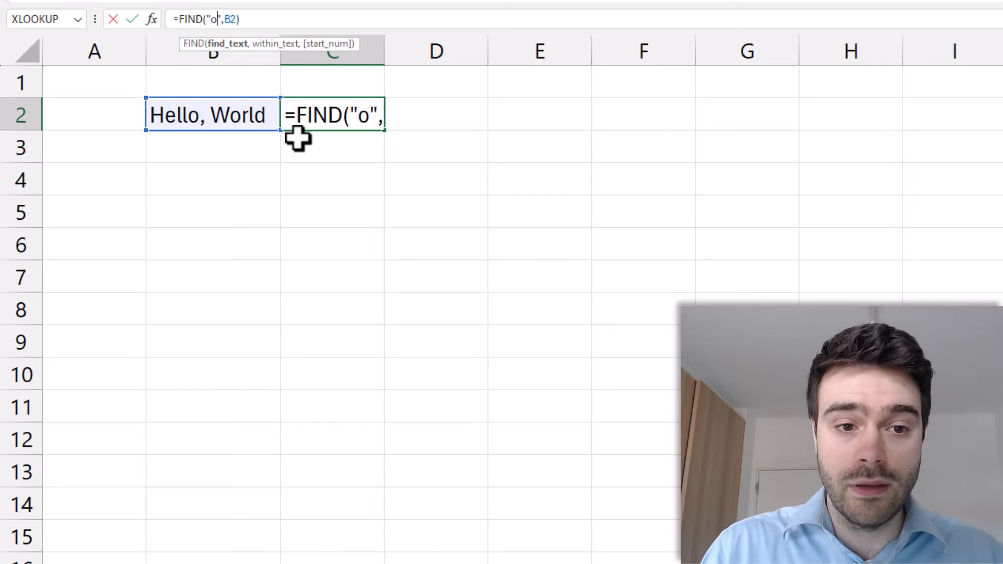
pyautogui.press('Return')
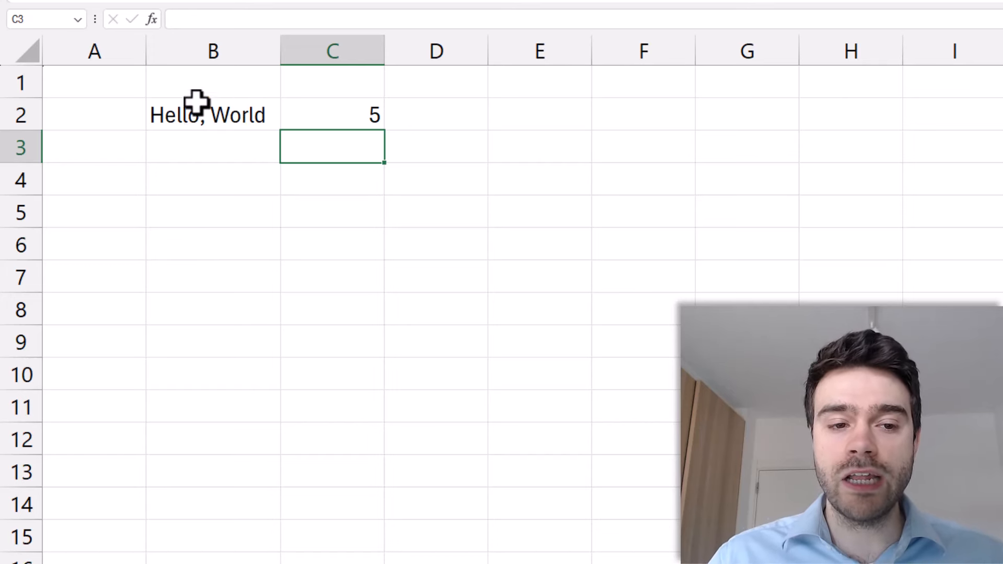
# Add the start number 6 to the formula in C2 so it reads =FIND("o",B2,6)
pyautogui.click(333, 126)
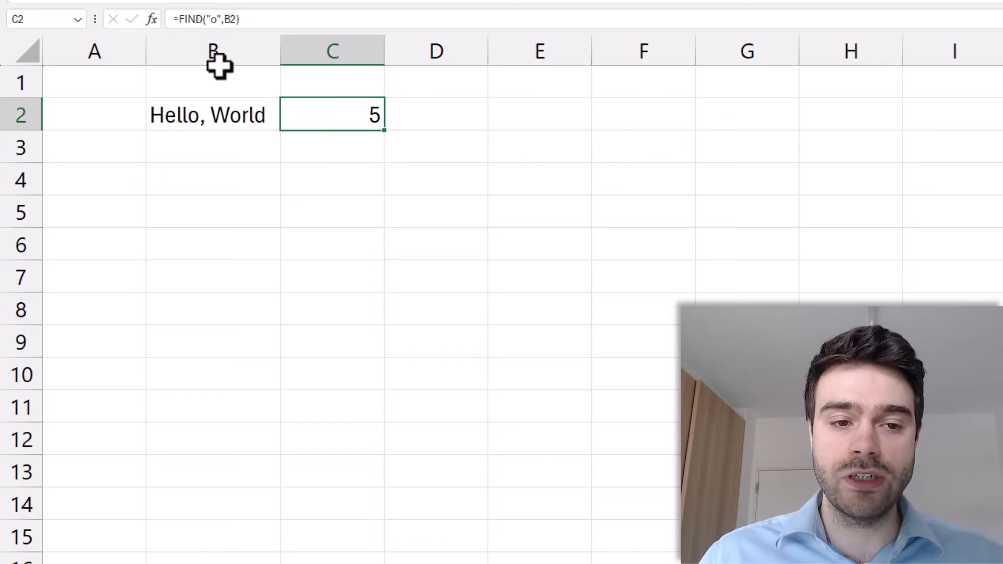
pyautogui.click(236, 21)
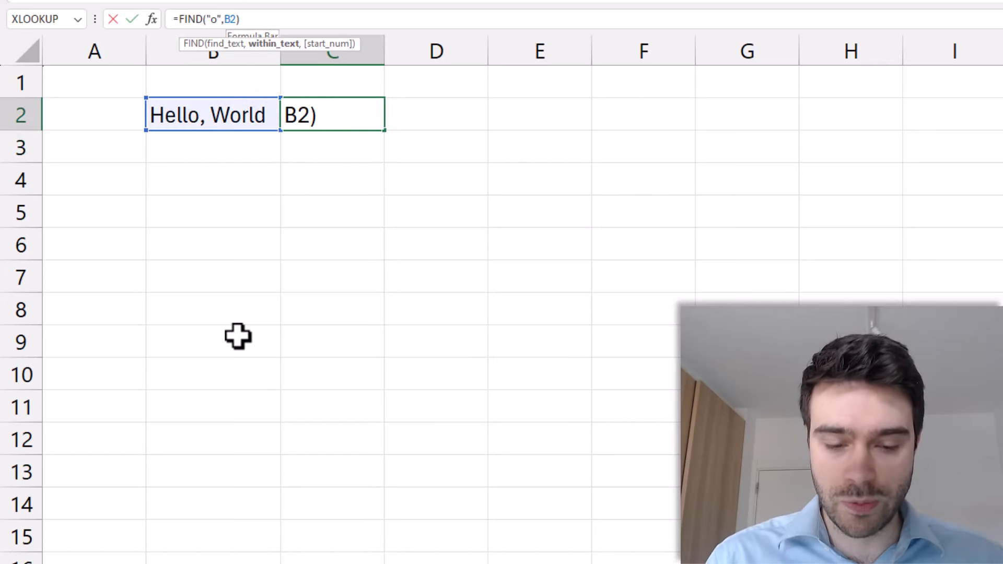
pyautogui.write(',')
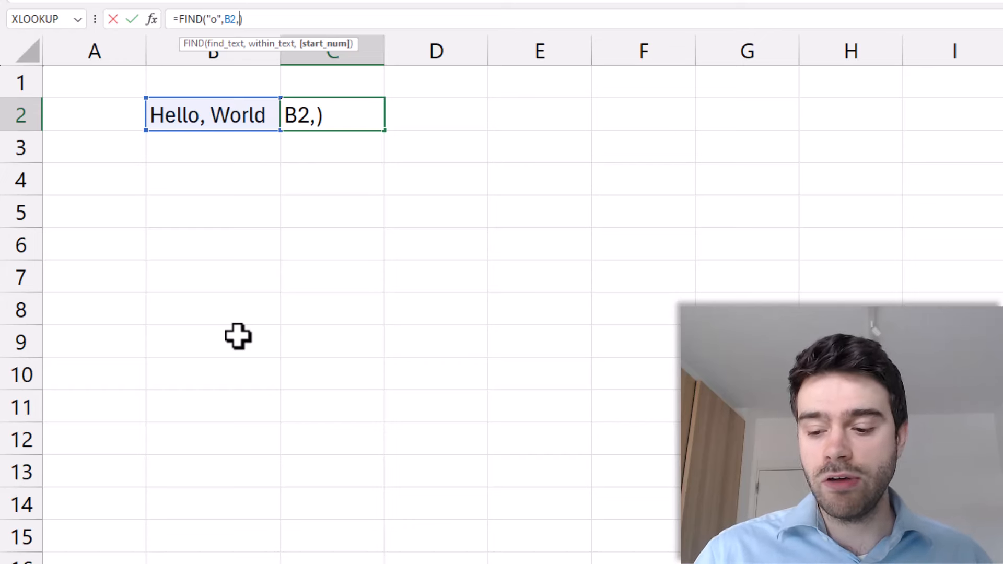
pyautogui.write('6')
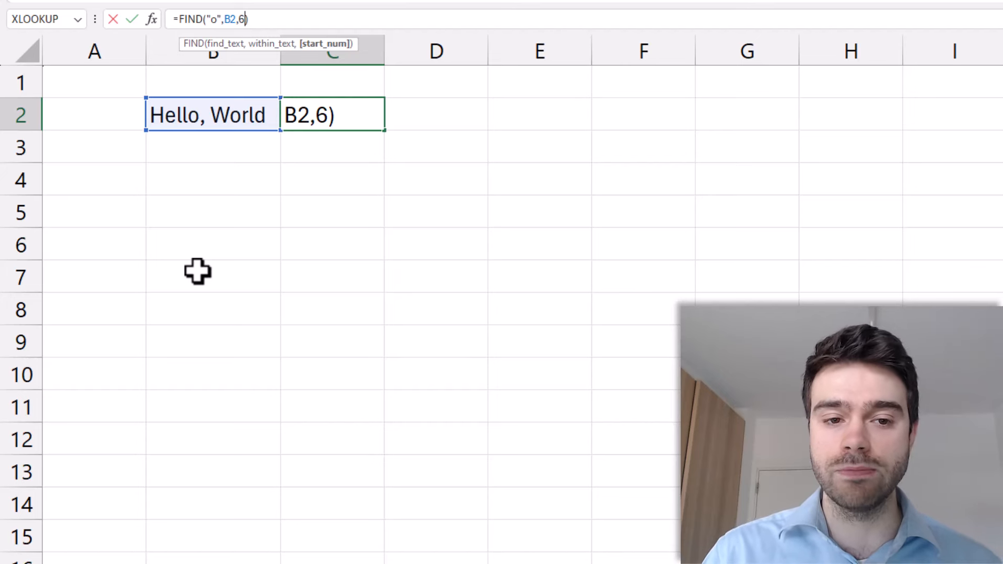
pyautogui.press('Return')
pyautogui.click(336, 115)
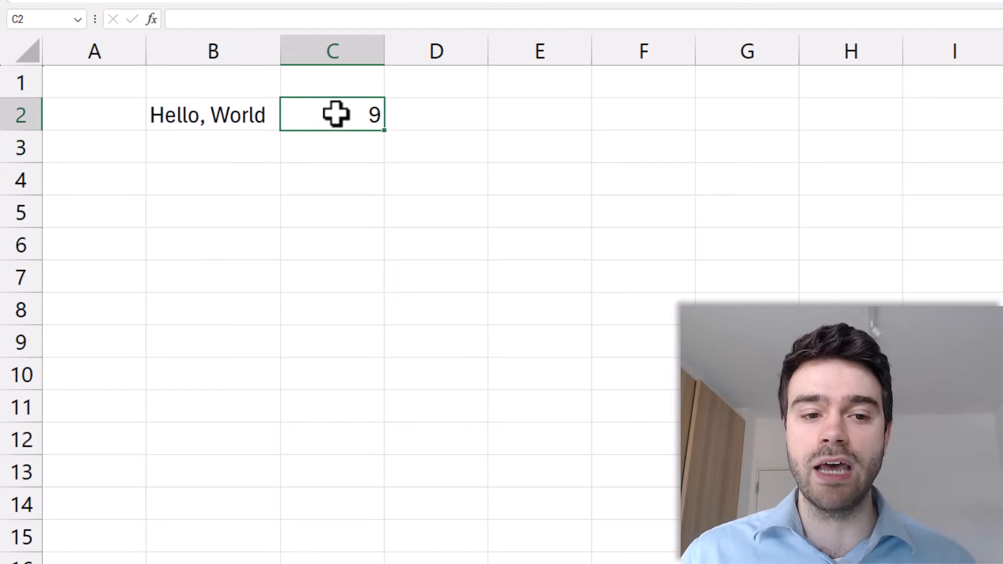
pyautogui.click(263, 144)
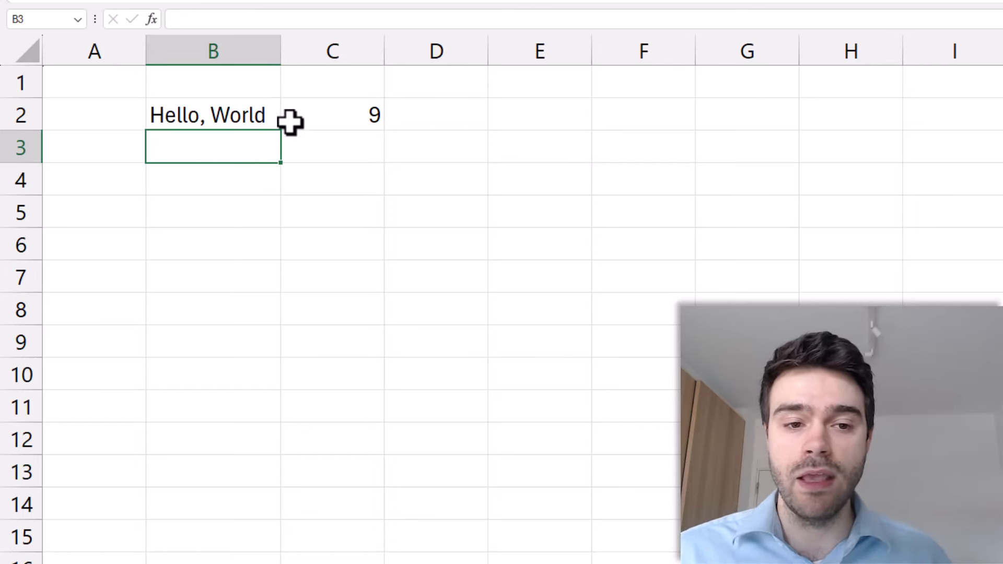
pyautogui.click(340, 116)
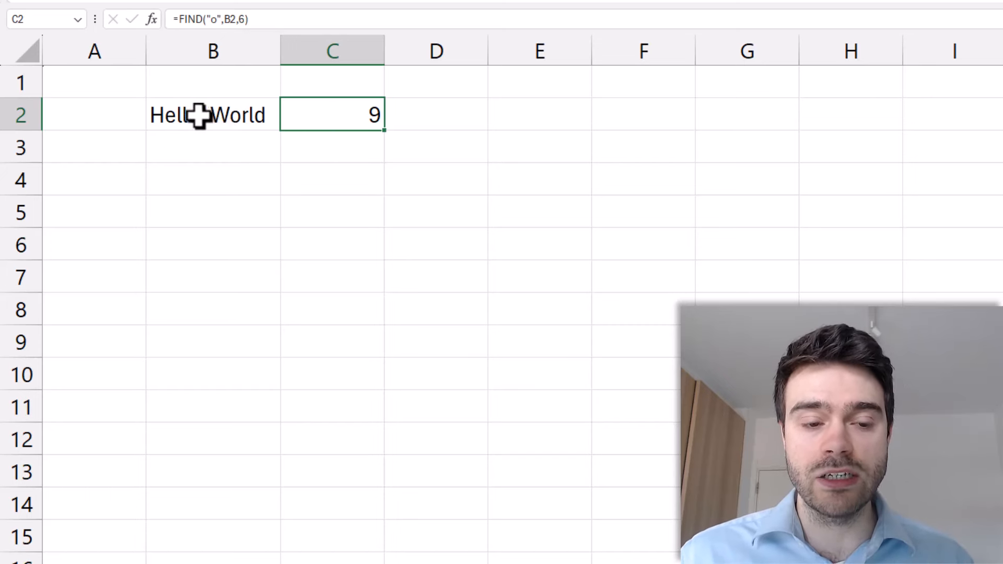
# Enter the sample text "Hi, It's Mario" in cell B3 below "Hello, World"
pyautogui.click(231, 148)
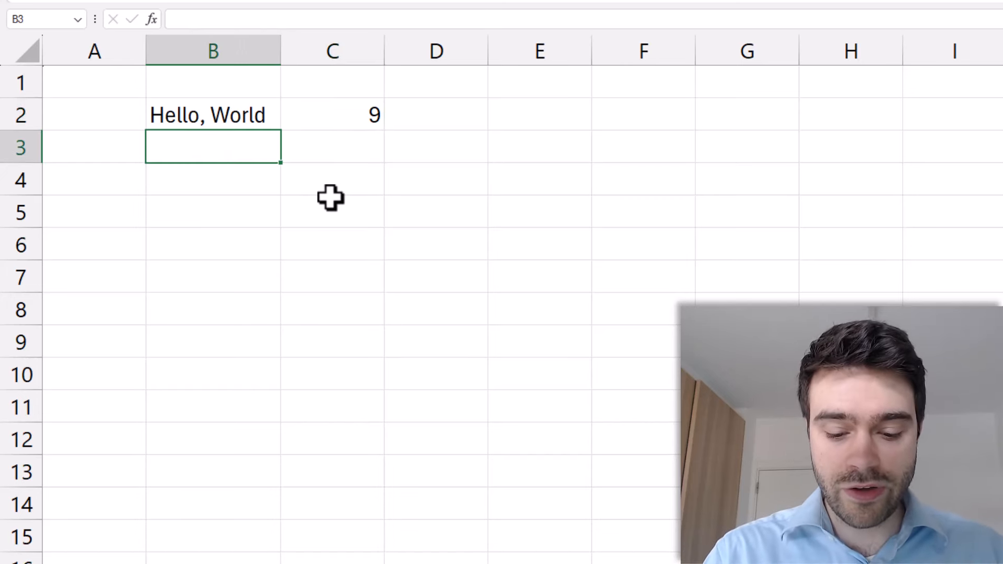
pyautogui.write('Hi')
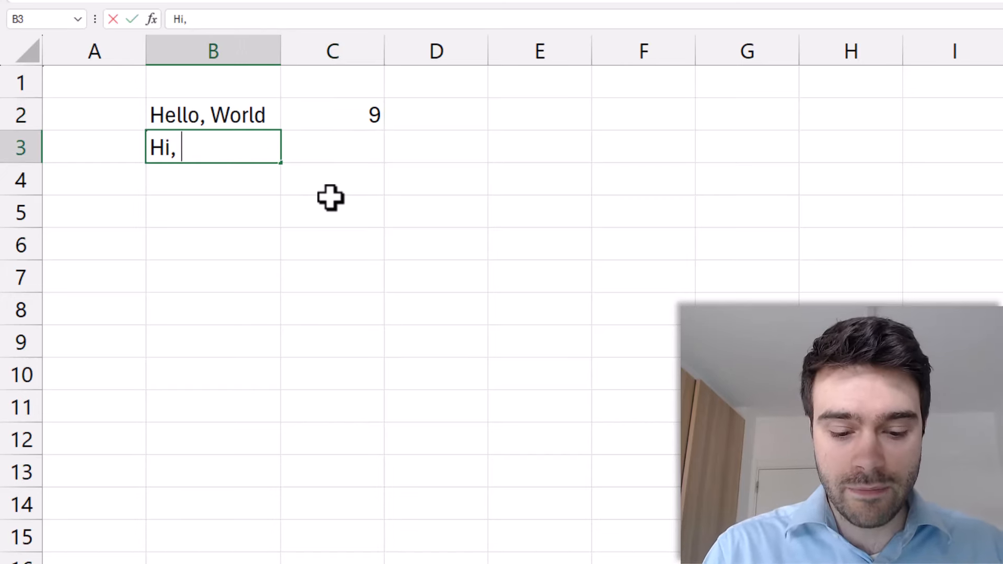
pyautogui.write(", It's Mario")
pyautogui.press('BackSpace')
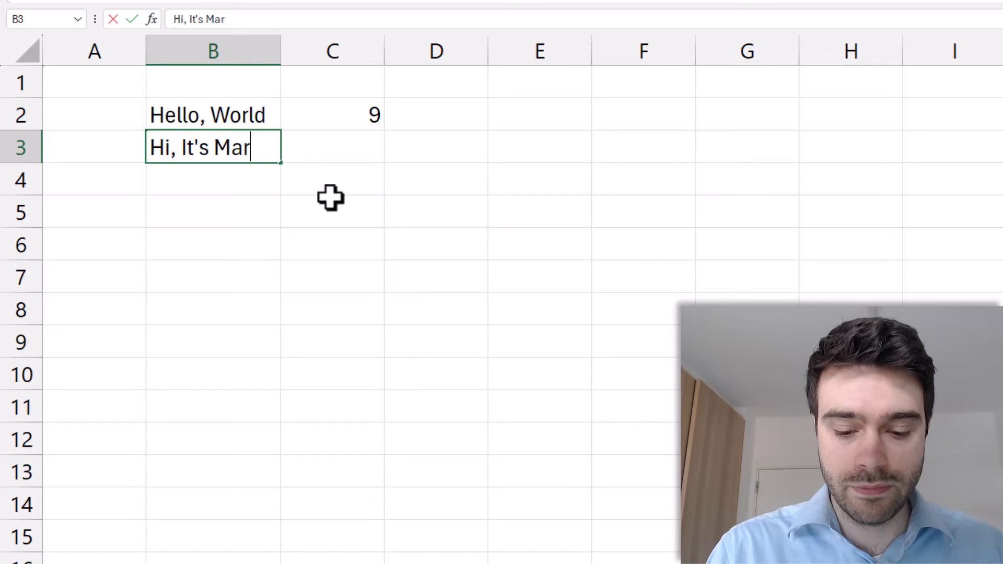
pyautogui.write('io')
pyautogui.press('Return')
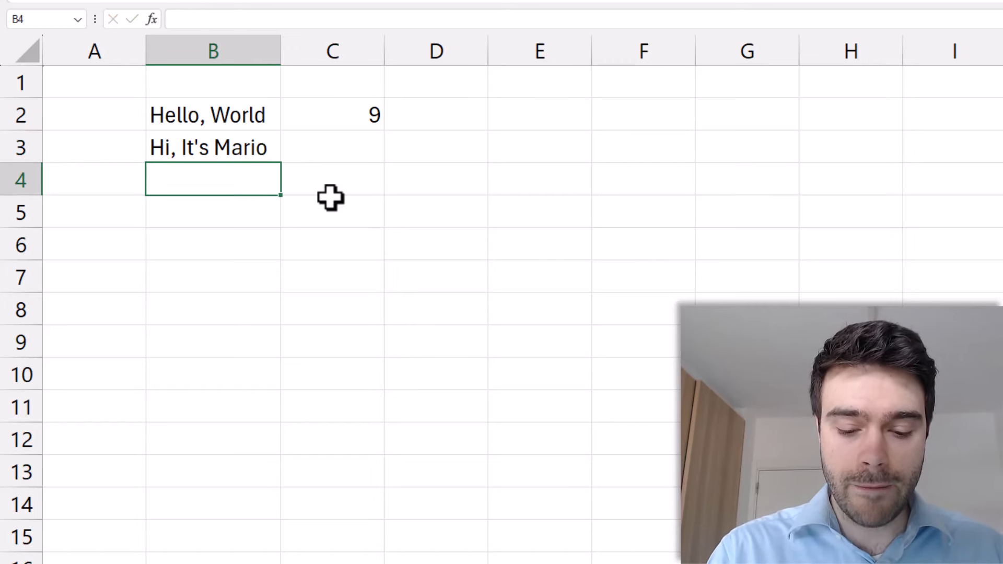
# Enter the sample text "Howdy, YouTube" in cell B4
pyautogui.write('Howdy')
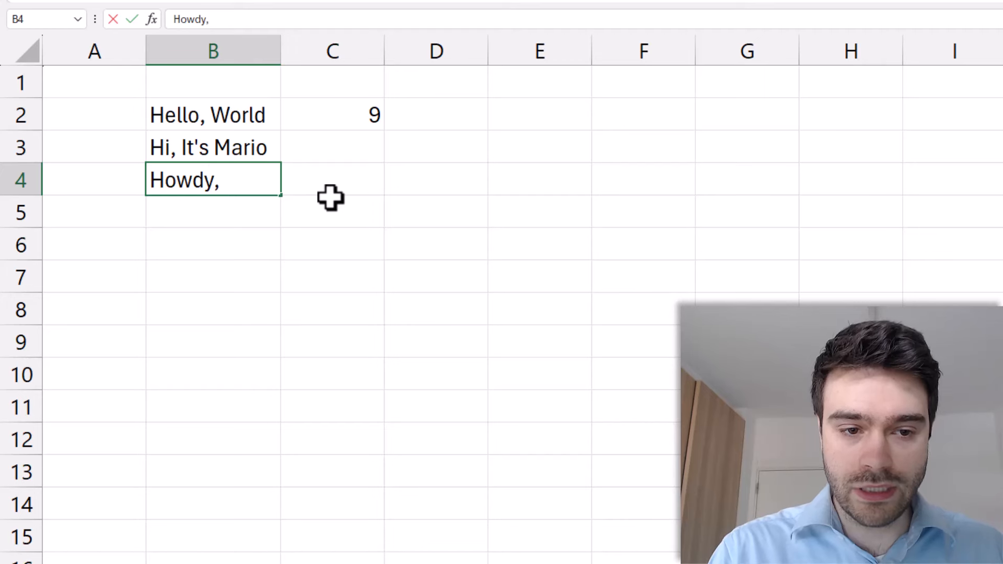
pyautogui.write(', YouTube')
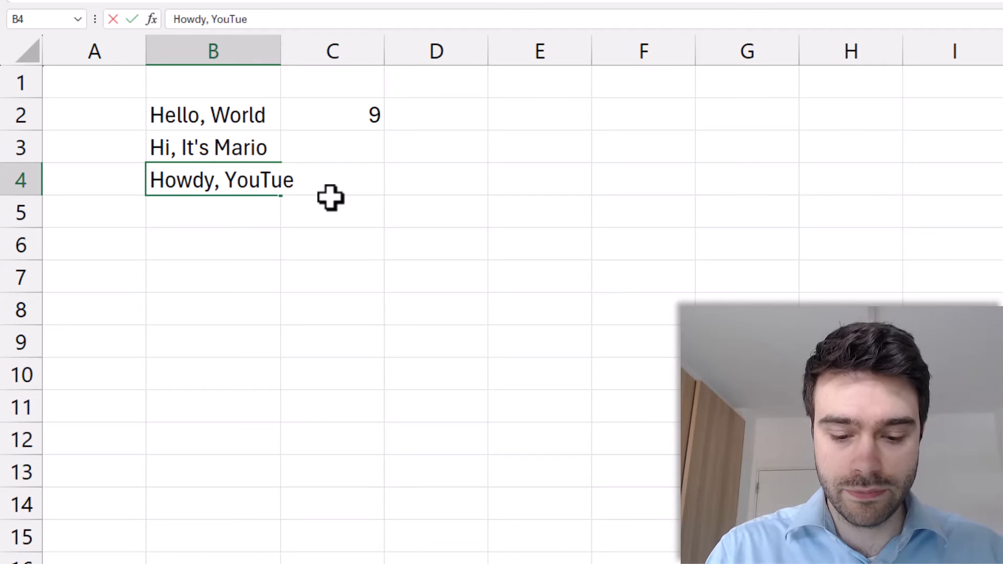
pyautogui.press('BackSpace')
pyautogui.write('be')
pyautogui.click(330, 197)
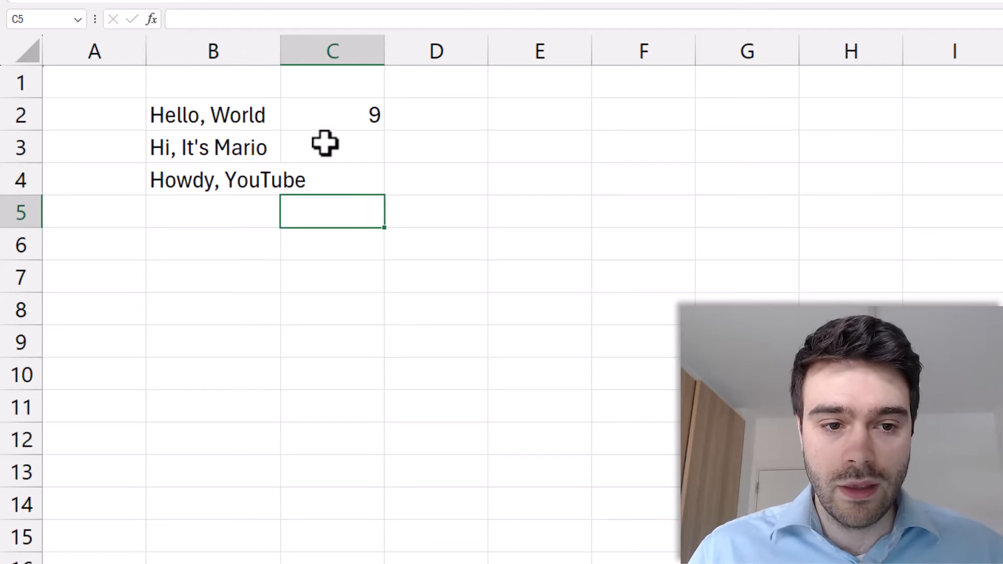
# Remove "It's" from the text in cell B3 so it reads "Hi, Mario"
pyautogui.click(230, 144)
pyautogui.click(208, 26)
pyautogui.press('BackSpace')
pyautogui.press('BackSpace')
pyautogui.press('BackSpace')
pyautogui.press('BackSpace')
pyautogui.press('BackSpace')
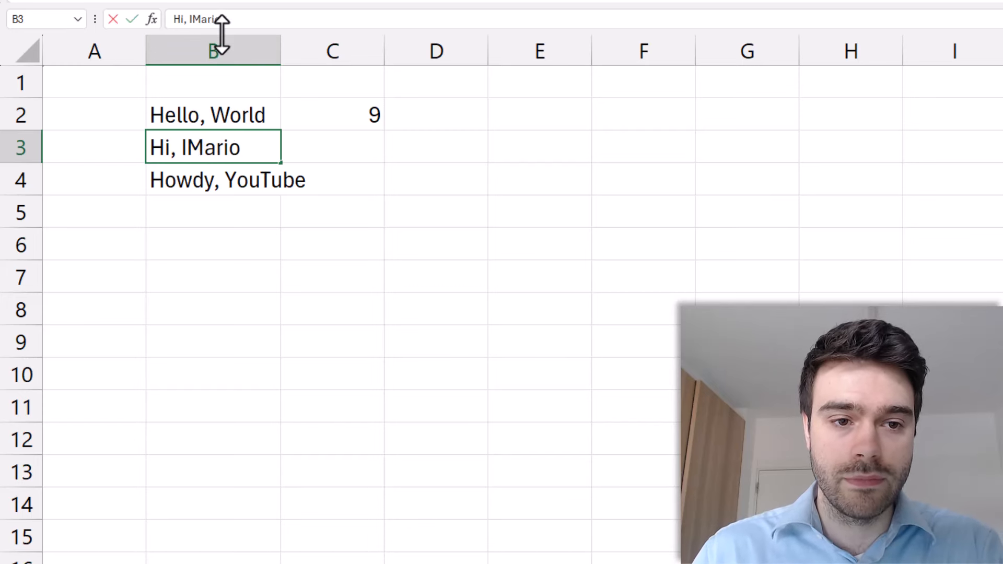
pyautogui.click(363, 143)
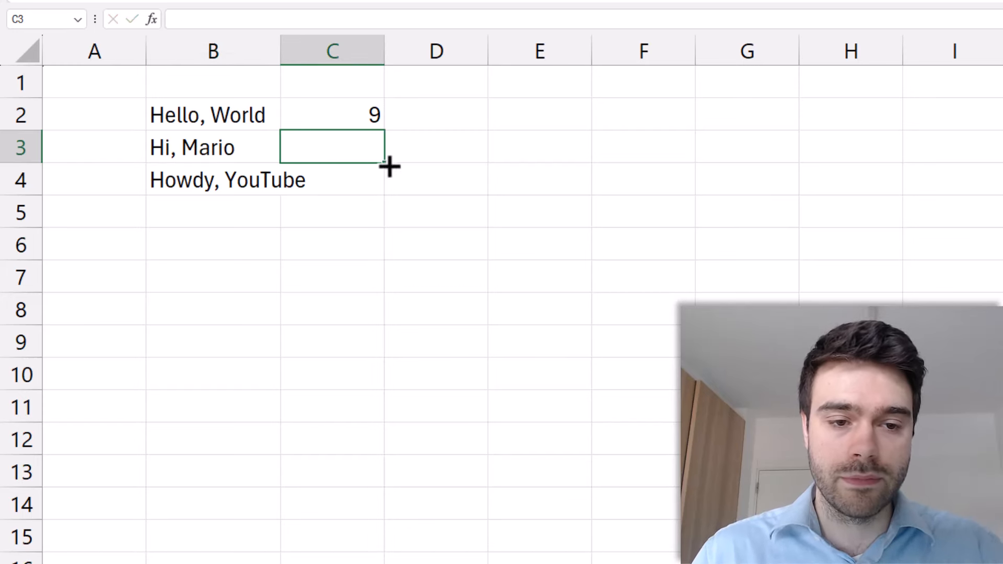
# Autofit the width of column B to its longest text
pyautogui.doubleClick(282, 56)
pyautogui.click(443, 167)
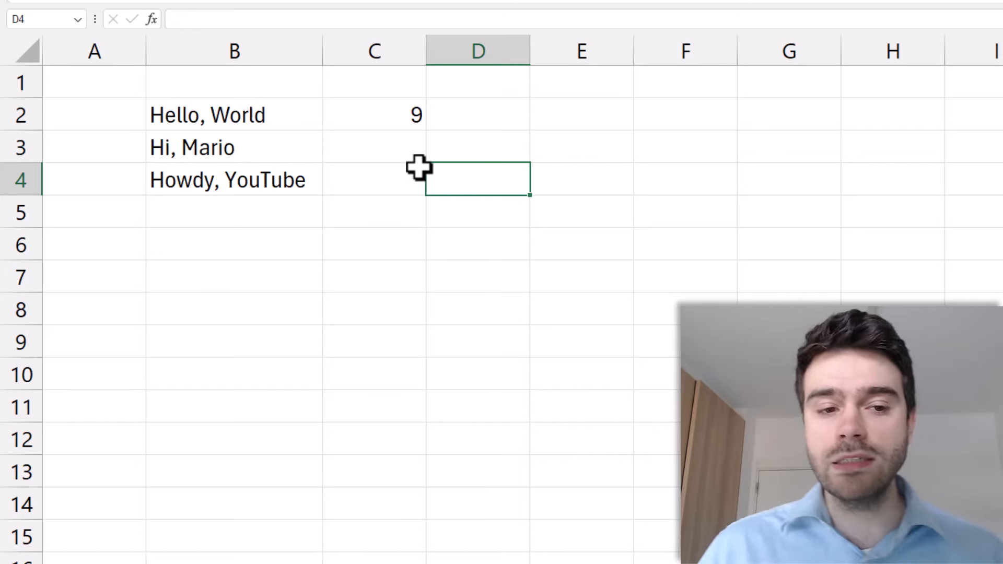
pyautogui.click(220, 116)
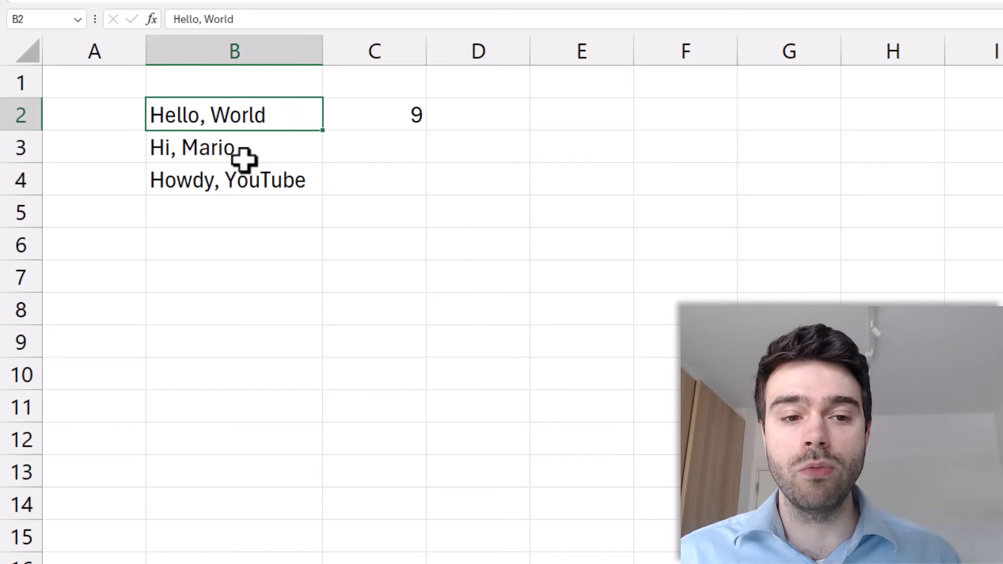
pyautogui.click(218, 152)
pyautogui.click(262, 183)
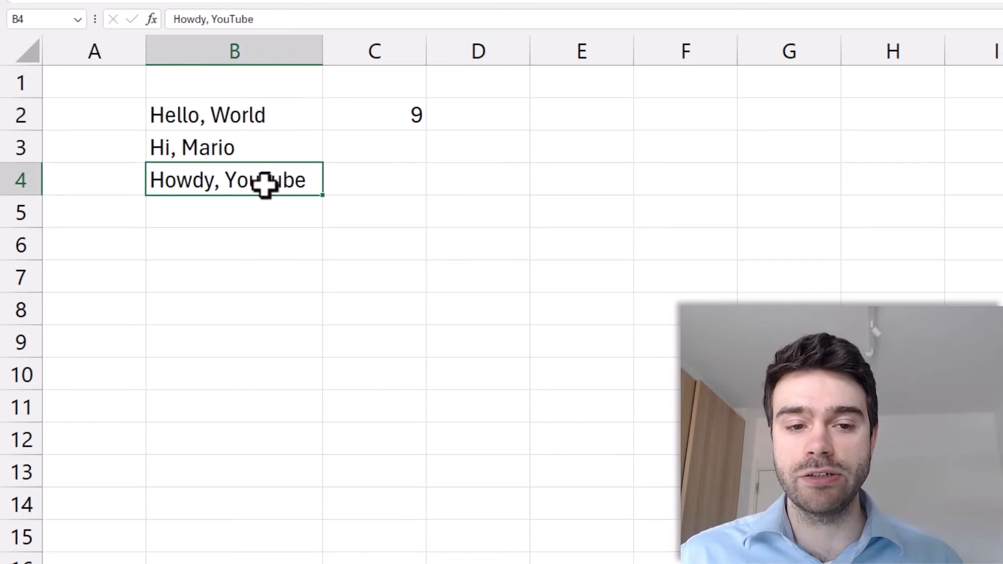
pyautogui.click(379, 120)
pyautogui.click(371, 157)
pyautogui.click(394, 170)
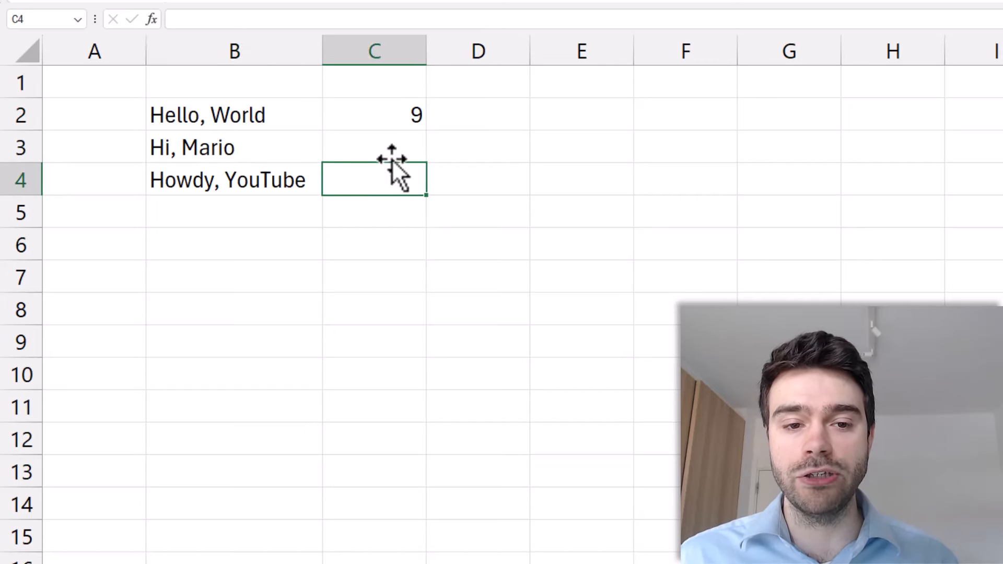
# Replace the formula in C2 with =LEFT(B2,3) and fill it down to C4
pyautogui.click(421, 108)
pyautogui.press('Delete')
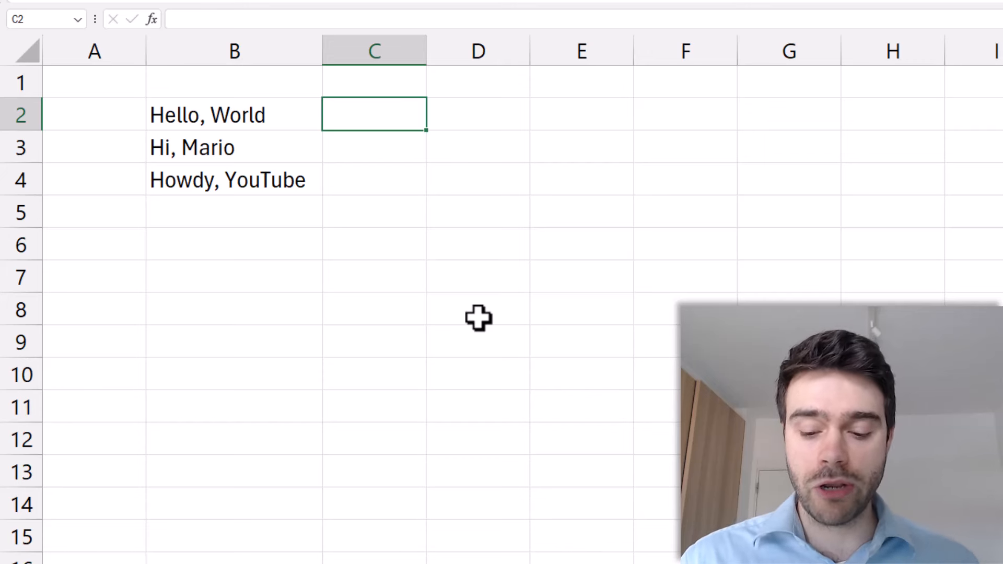
pyautogui.write('=LEFT(')
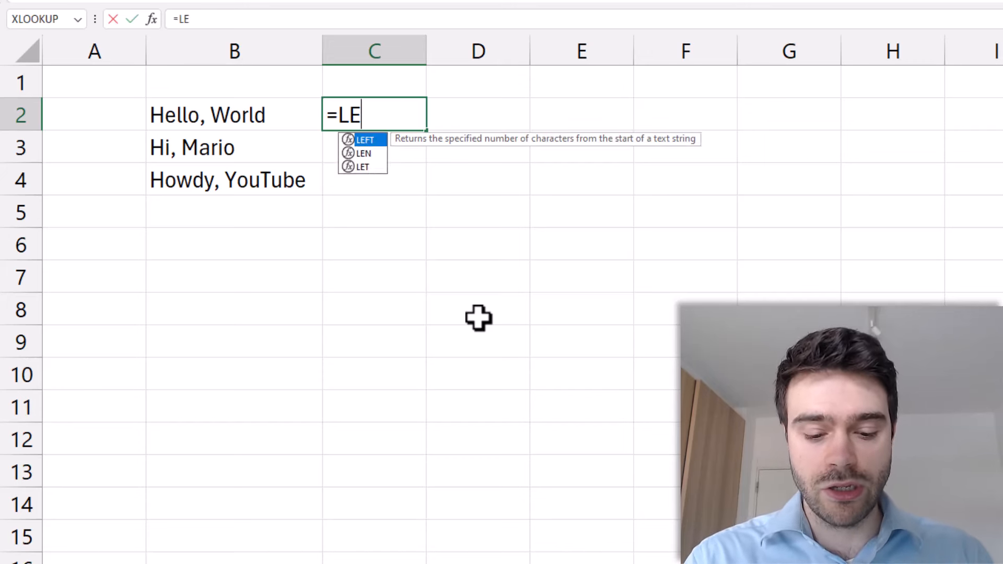
pyautogui.click(262, 115)
pyautogui.write(',')
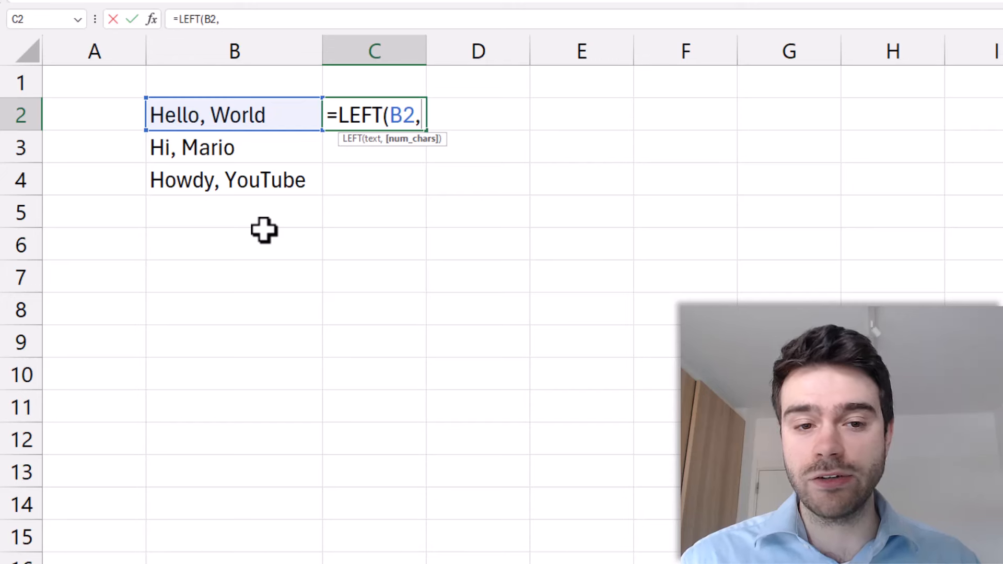
pyautogui.write('3)')
pyautogui.press('Return')
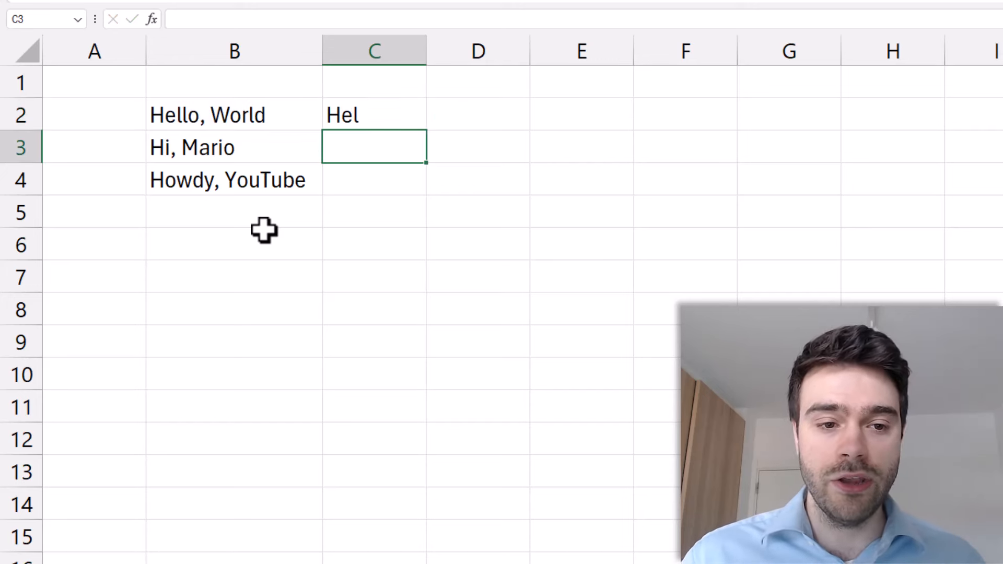
pyautogui.click(388, 126)
pyautogui.moveTo(426, 129); pyautogui.dragTo(416, 194)
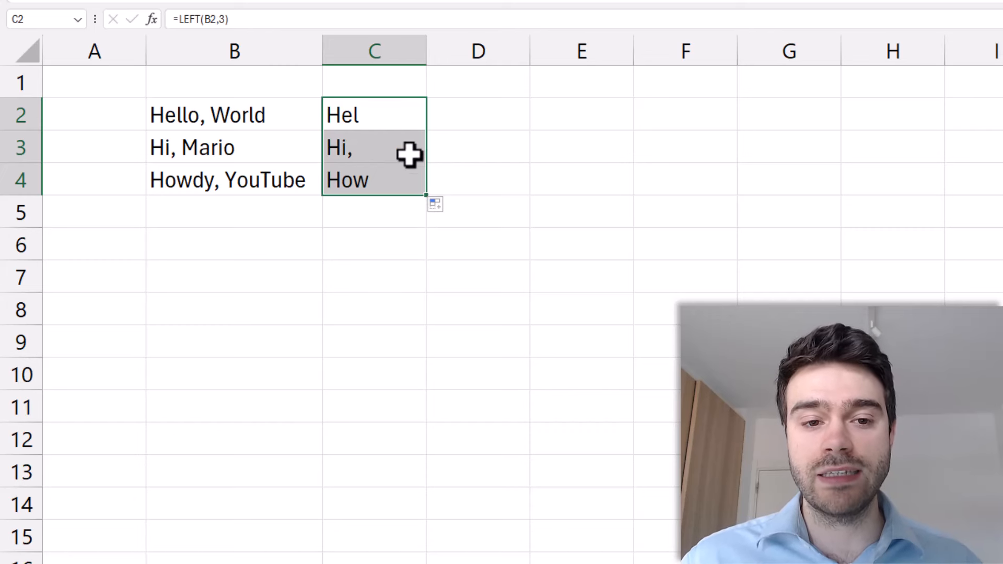
# Enter =RIGHT(B2,3) in D2 and fill it down to D4
pyautogui.click(474, 109)
pyautogui.write('=RIGHT(')
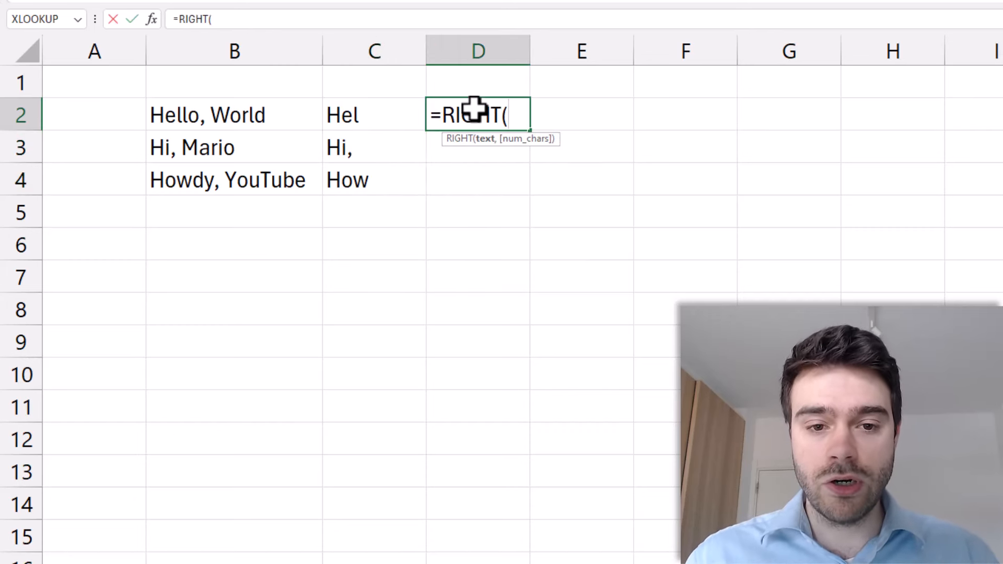
pyautogui.click(269, 115)
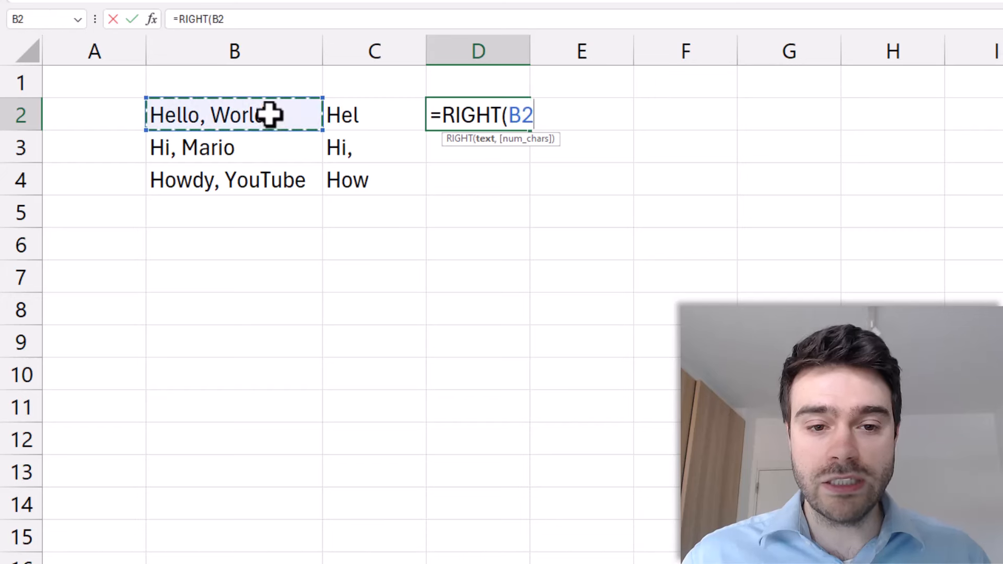
pyautogui.write(',3)')
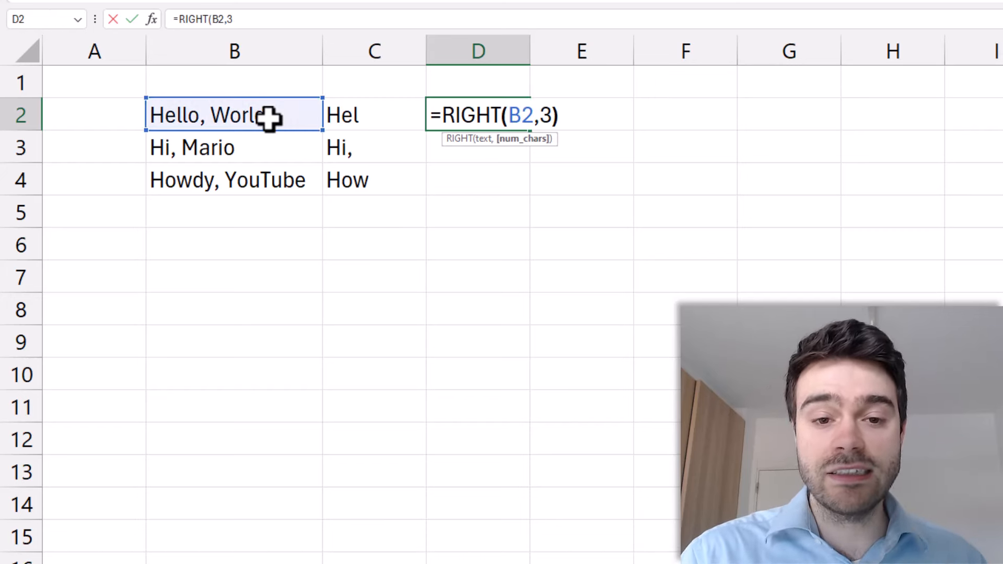
pyautogui.press('Return')
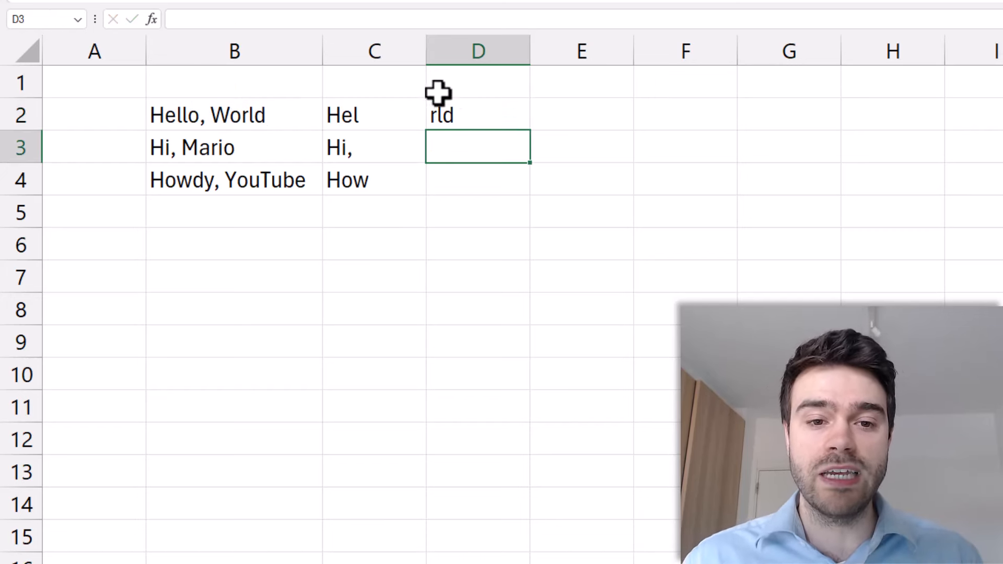
pyautogui.click(441, 110)
pyautogui.moveTo(533, 136); pyautogui.dragTo(531, 189)
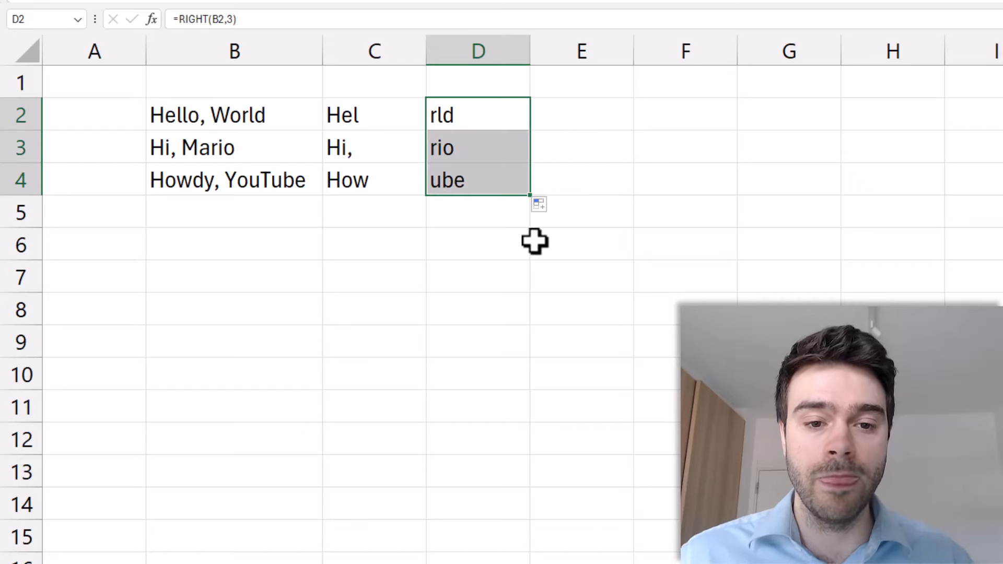
pyautogui.click(535, 242)
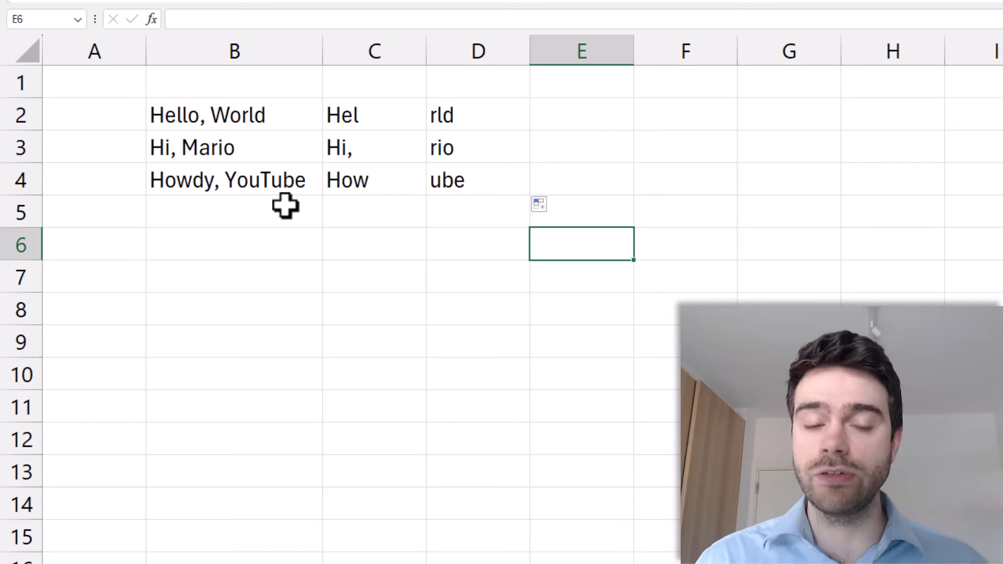
# Clear the LEFT and RIGHT formulas in C2:D4 and enter =FIND(", ",B2) in C2
pyautogui.moveTo(363, 130); pyautogui.dragTo(434, 163)
pyautogui.press('Delete')
pyautogui.click(387, 114)
pyautogui.write('=FIND(",')
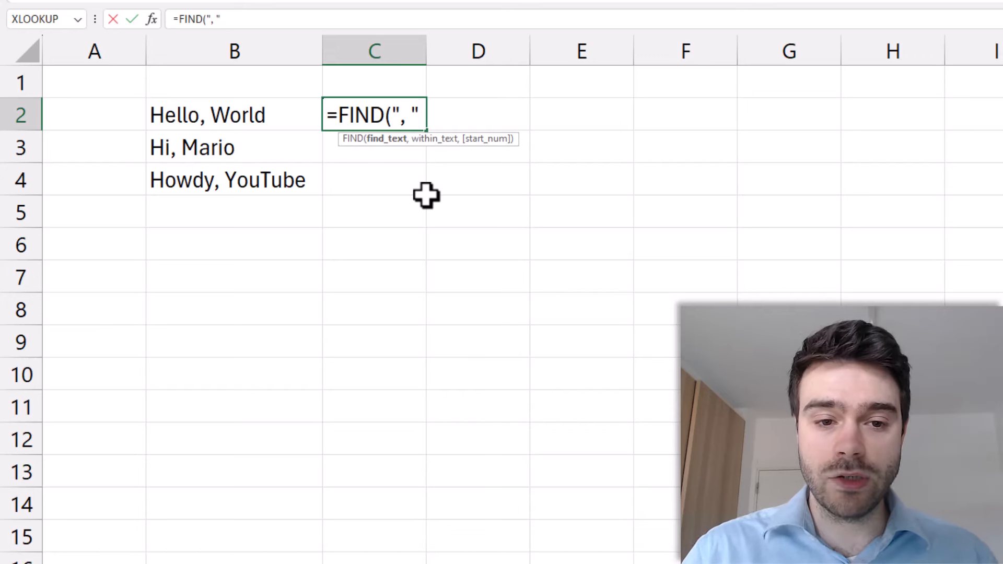
pyautogui.write(',')
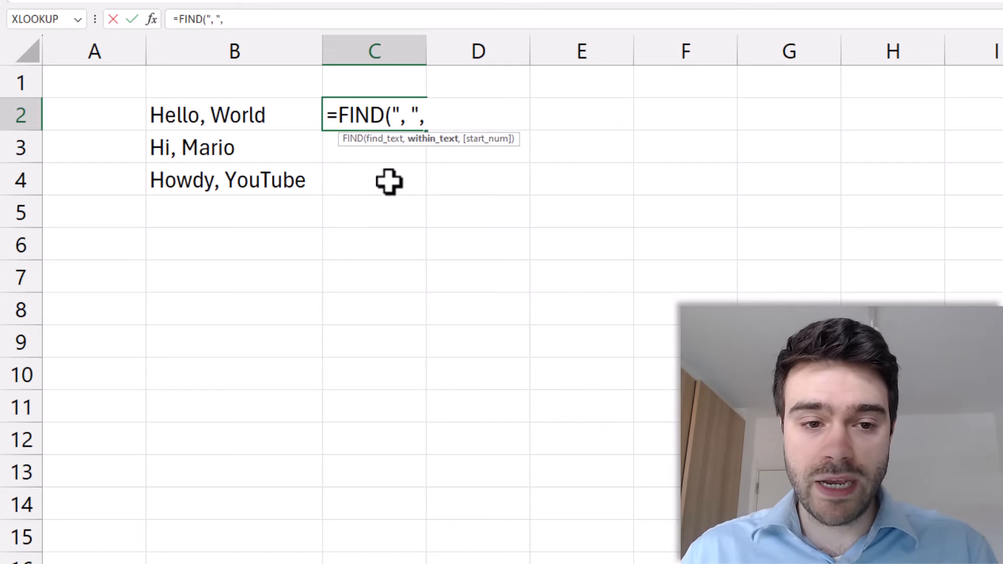
pyautogui.click(255, 110)
pyautogui.write(')')
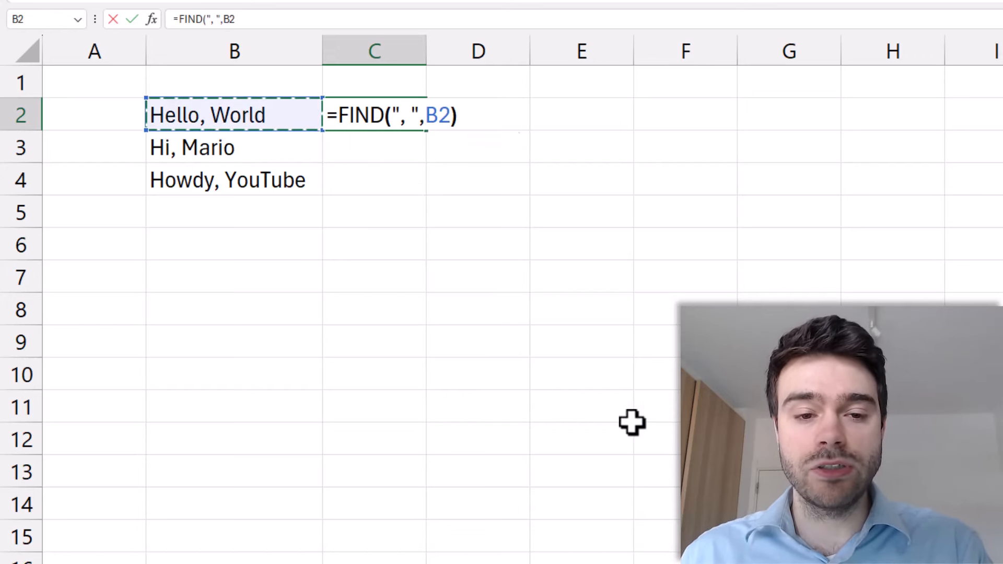
pyautogui.press('Return')
# Fill the FIND formula in C2 down to C4
pyautogui.click(389, 105)
pyautogui.doubleClick(426, 130)
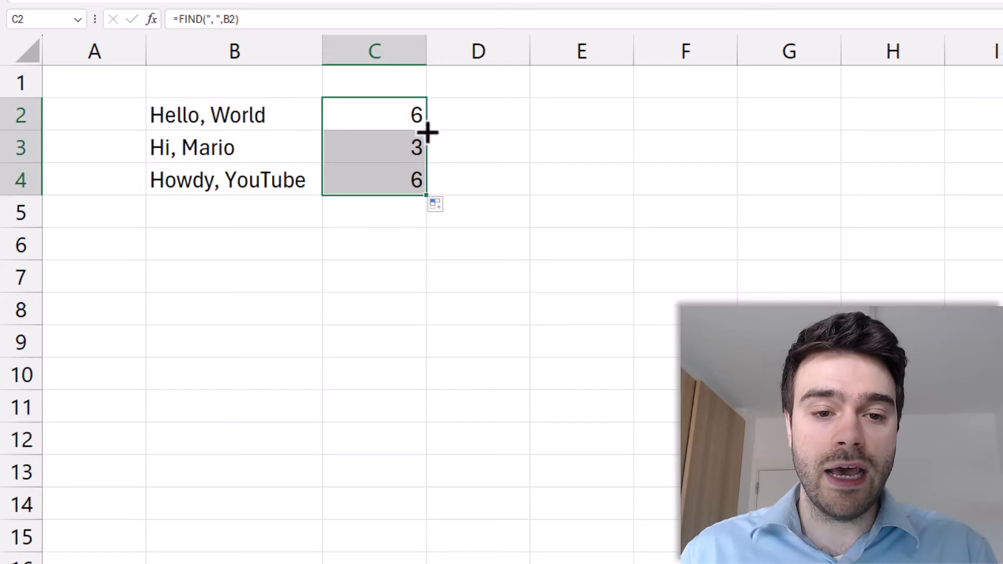
pyautogui.click(497, 190)
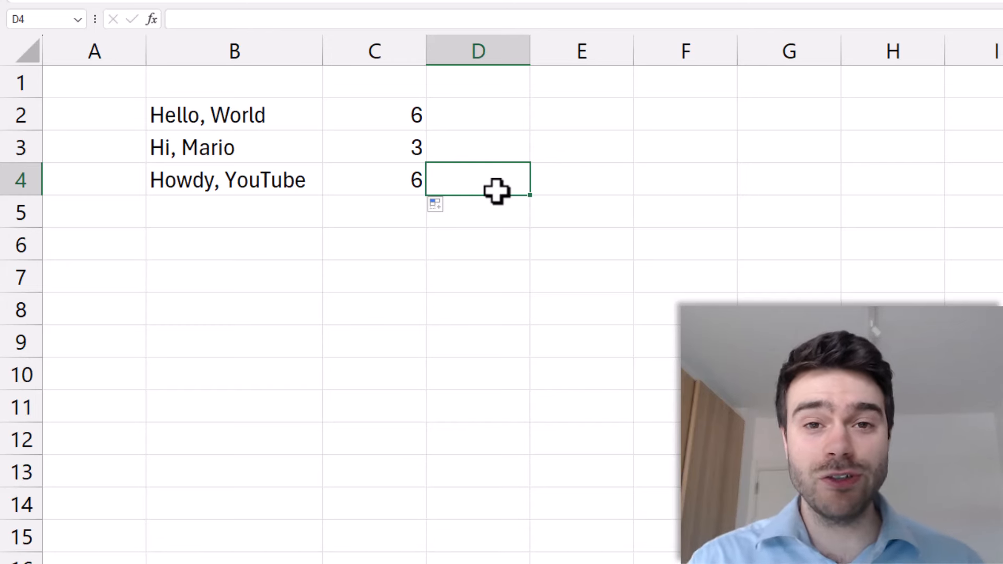
# Enter =LEN(B2) in D2 and fill it down to D4
pyautogui.click(481, 126)
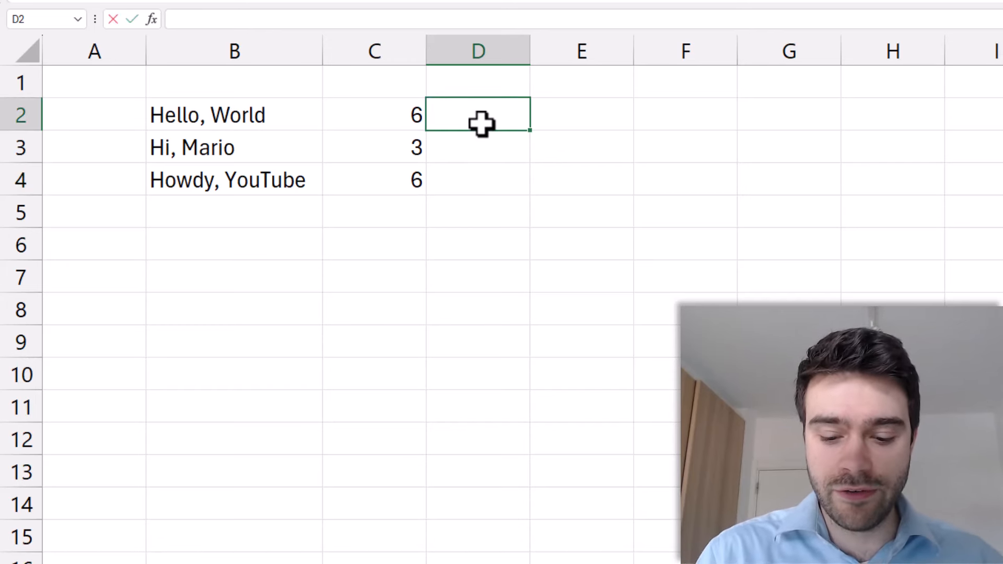
pyautogui.write('=LEN(')
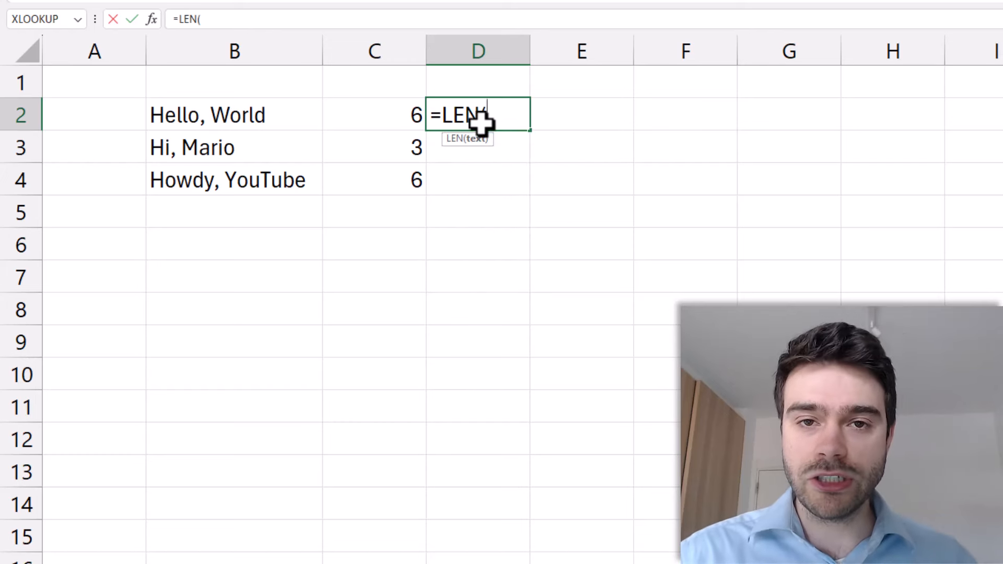
pyautogui.click(224, 110)
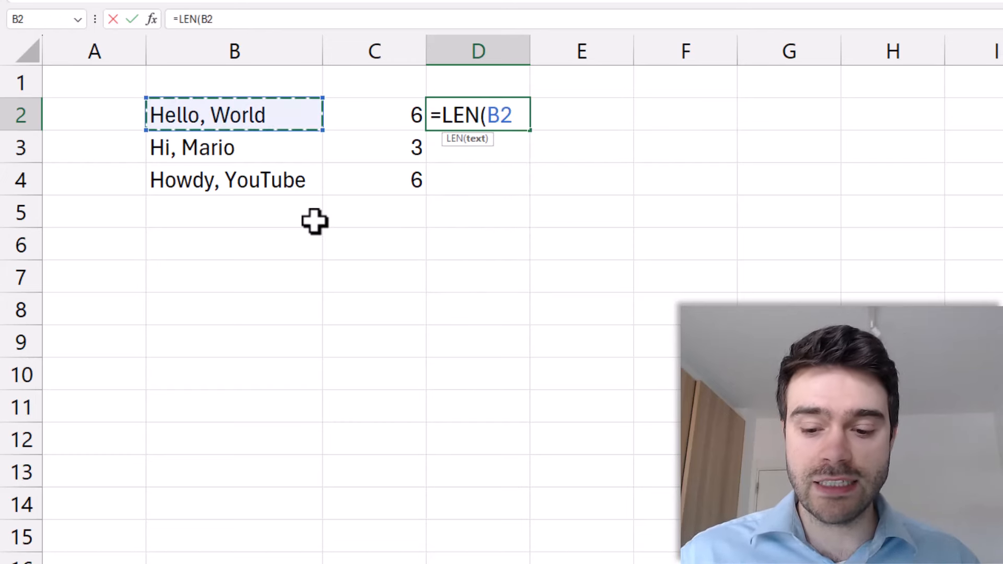
pyautogui.write(')')
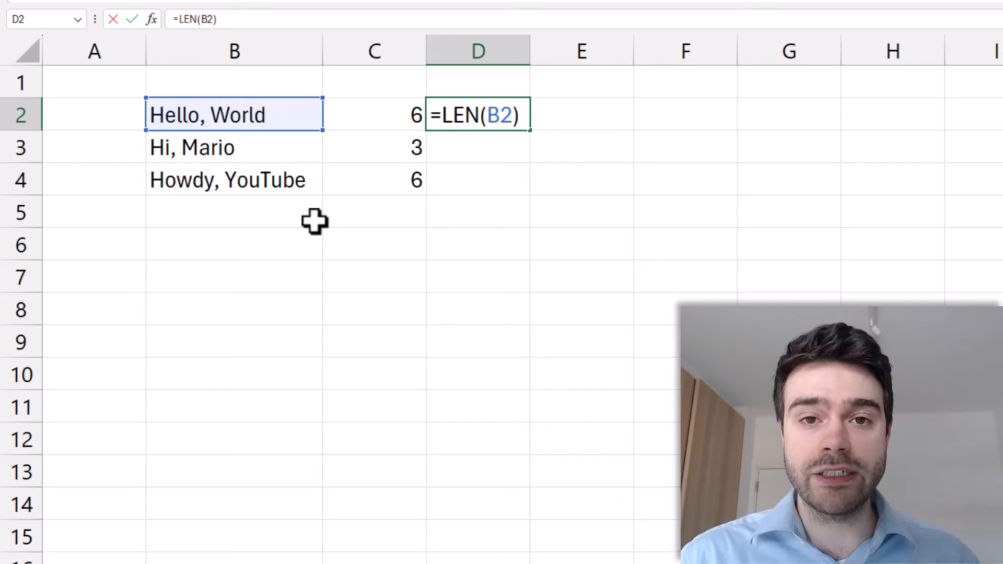
pyautogui.press('Return')
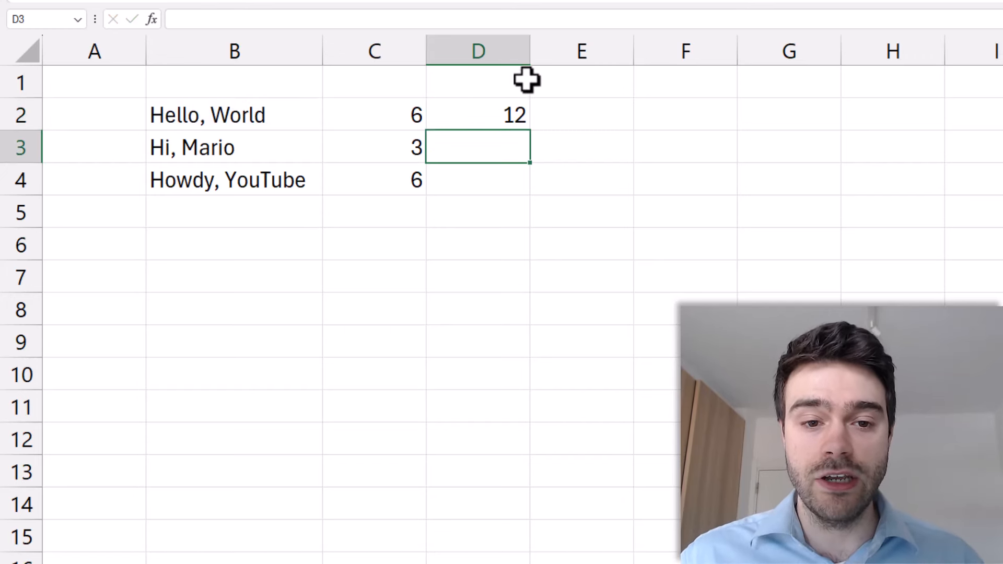
pyautogui.click(522, 118)
pyautogui.moveTo(529, 131); pyautogui.dragTo(530, 193)
pyautogui.click(238, 120)
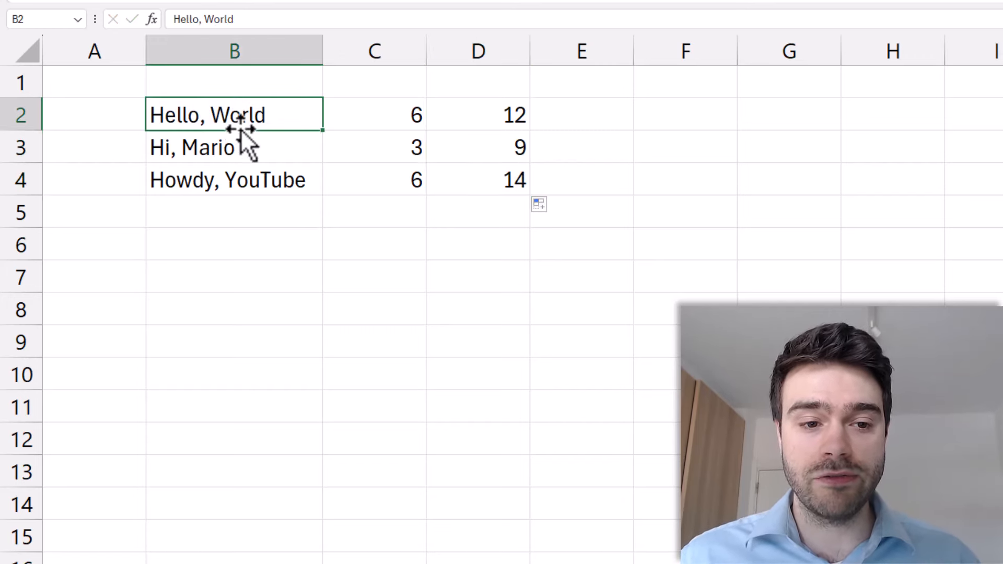
pyautogui.click(238, 149)
pyautogui.click(241, 180)
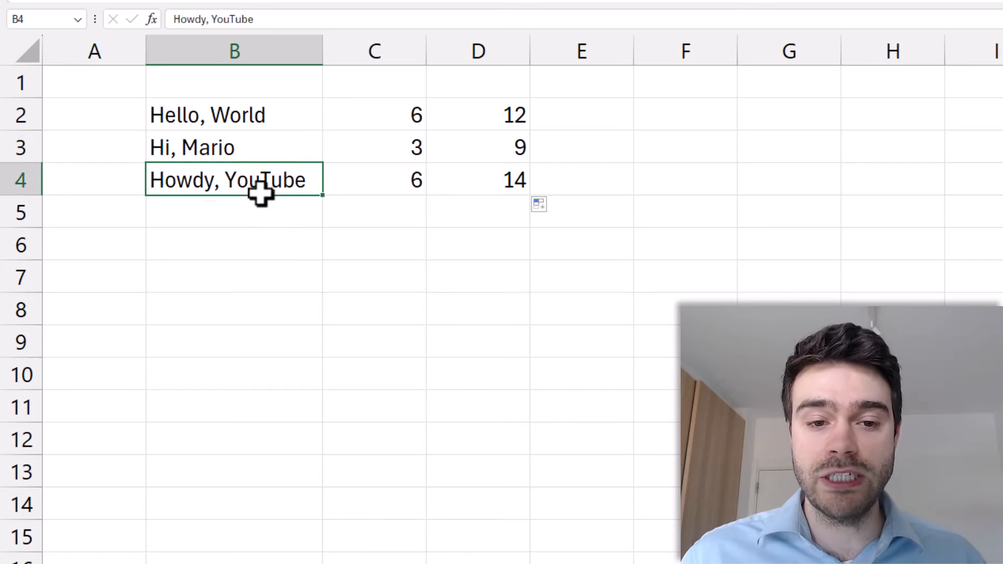
# Enter =D2-C2 in E2 and fill it down to E4
pyautogui.click(571, 109)
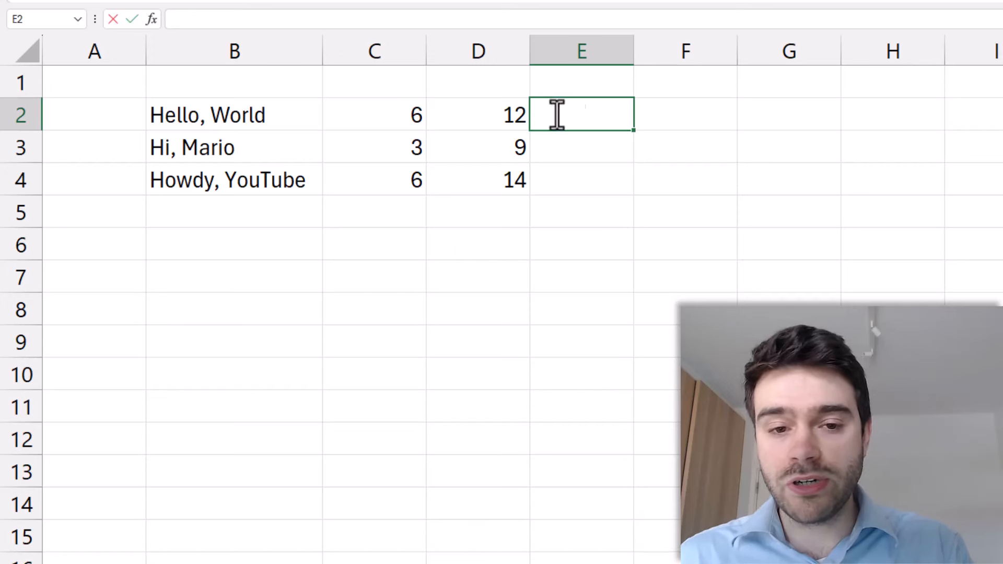
pyautogui.write('=')
pyautogui.click(516, 114)
pyautogui.write('-')
pyautogui.click(413, 107)
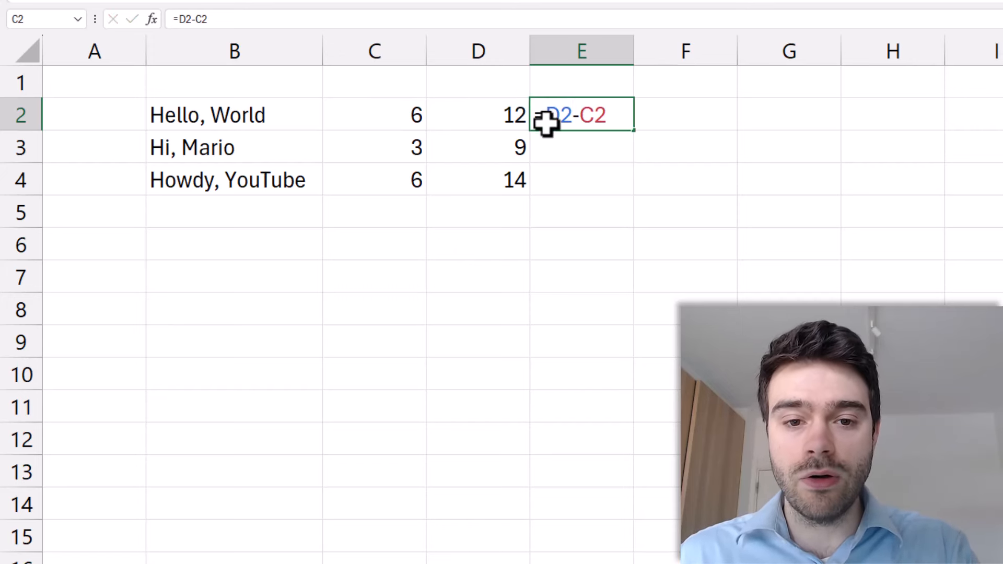
pyautogui.hotkey('ctrl', 'Return')
pyautogui.moveTo(635, 134); pyautogui.dragTo(632, 189)
pyautogui.click(574, 264)
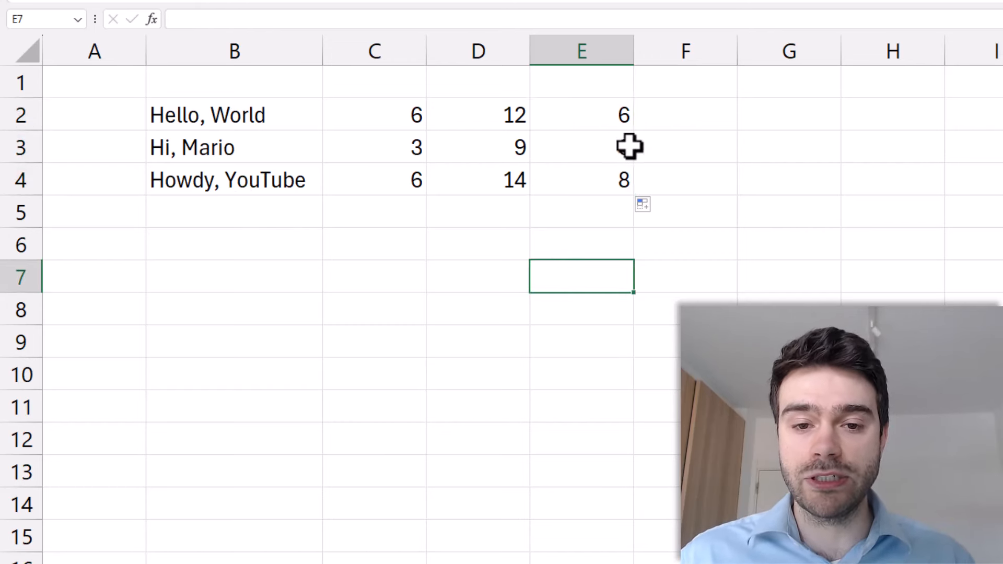
# Enter =RIGHT(B2,E2-1) in F2
pyautogui.click(667, 124)
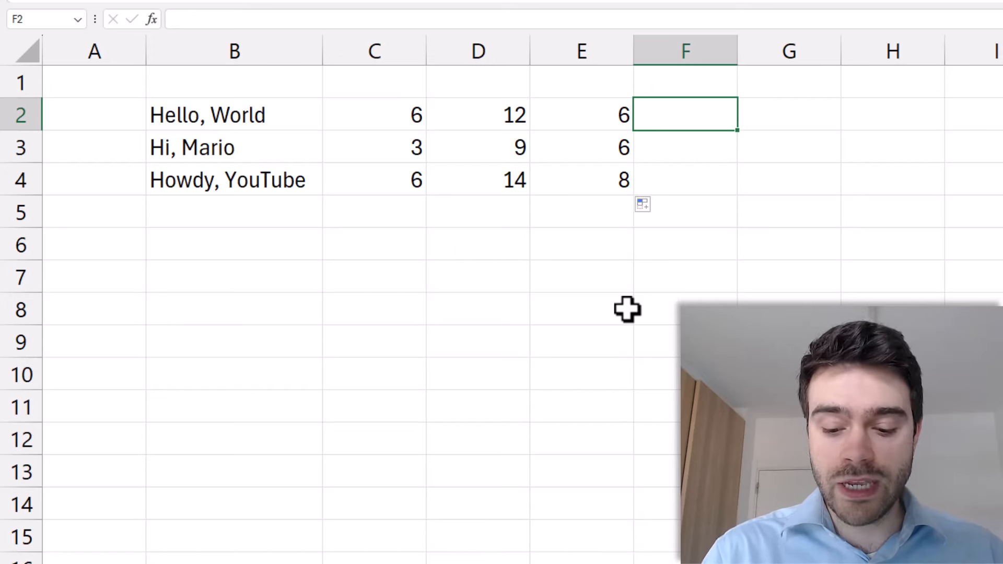
pyautogui.write('=RIGHT(')
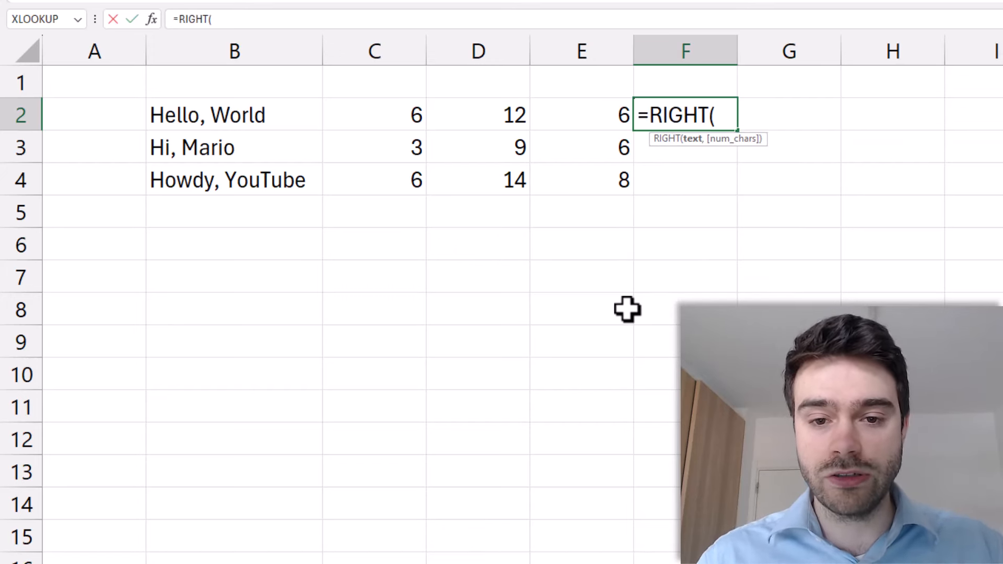
pyautogui.click(218, 127)
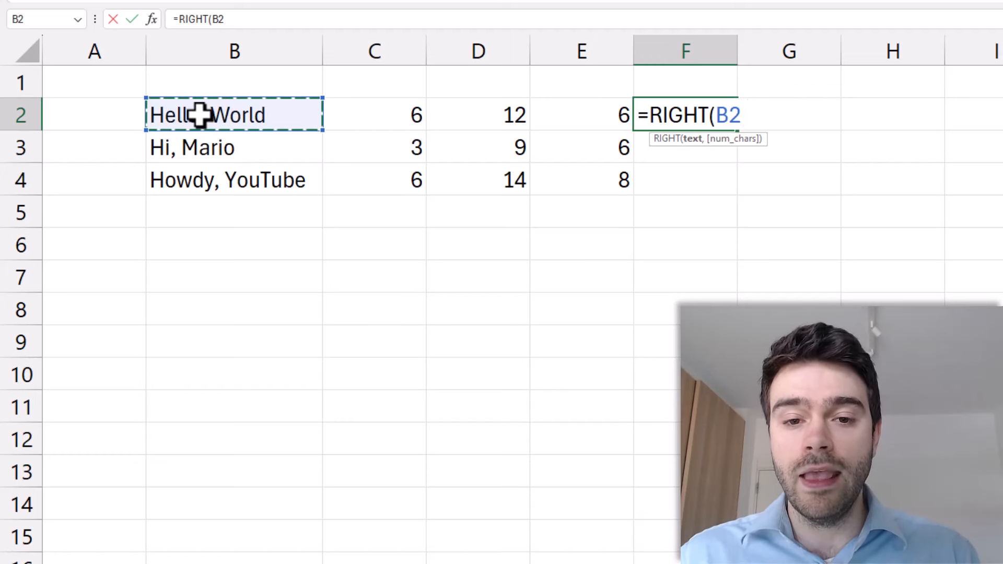
pyautogui.write(',')
pyautogui.click(627, 110)
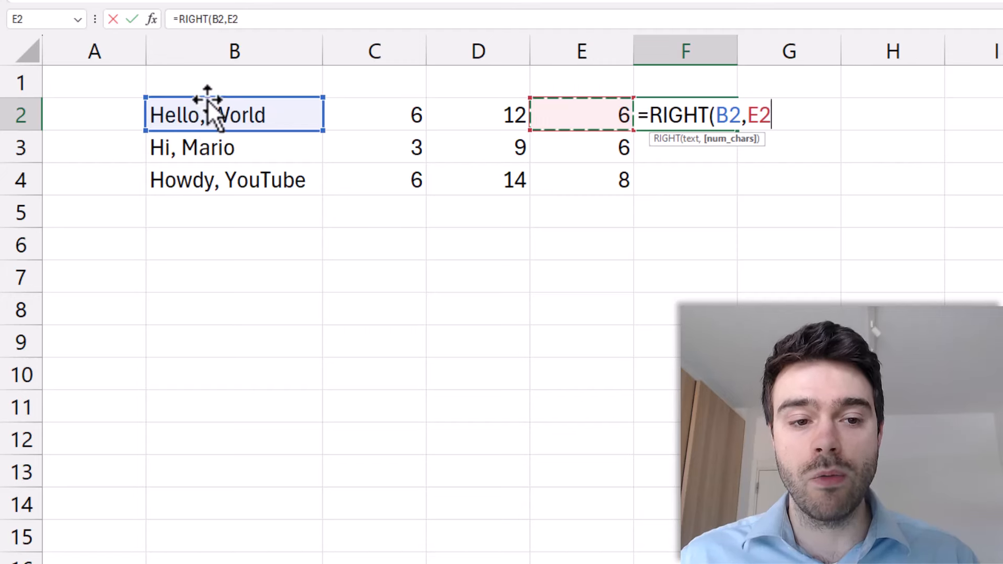
pyautogui.click(255, 21)
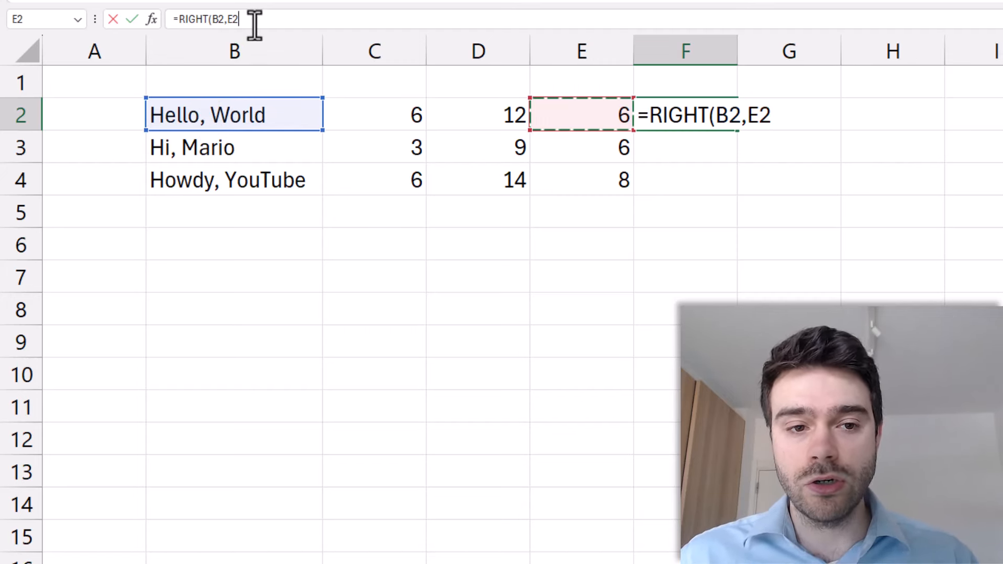
pyautogui.write('-1')
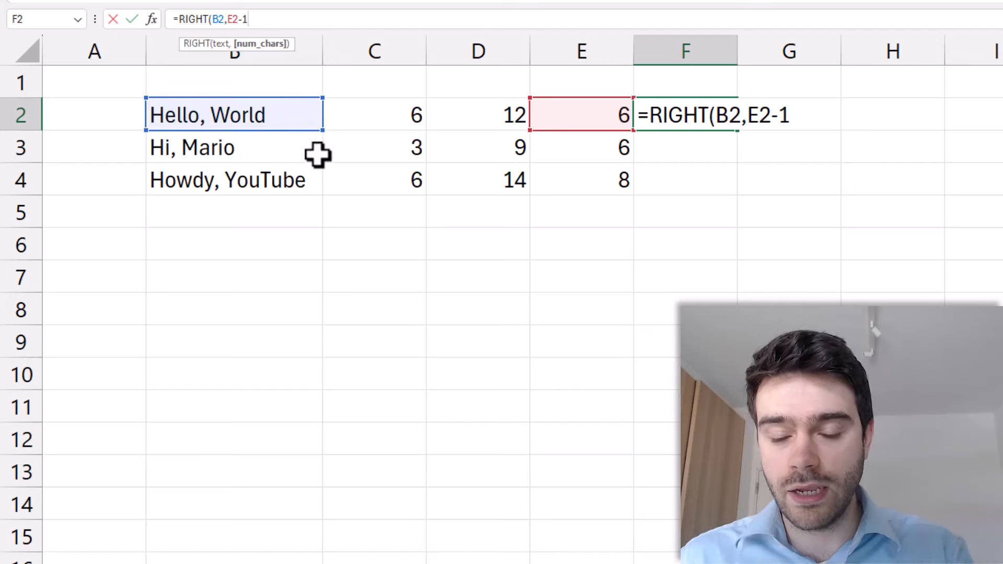
pyautogui.write(')')
pyautogui.press('Return')
# Fill the RIGHT formula in F2 down to F4 and check the formulas in the filled cells
pyautogui.click(729, 125)
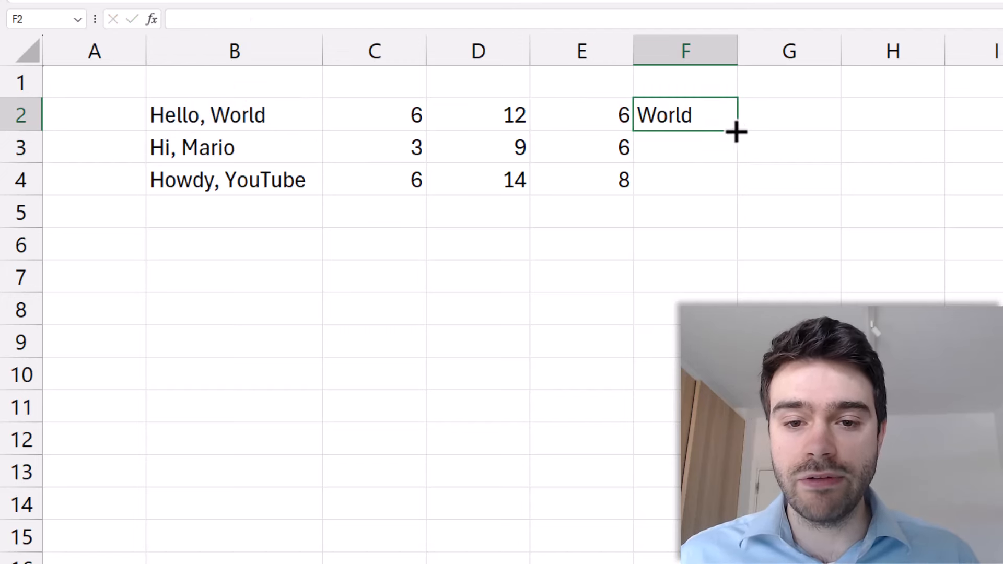
pyautogui.doubleClick(737, 131)
pyautogui.click(765, 159)
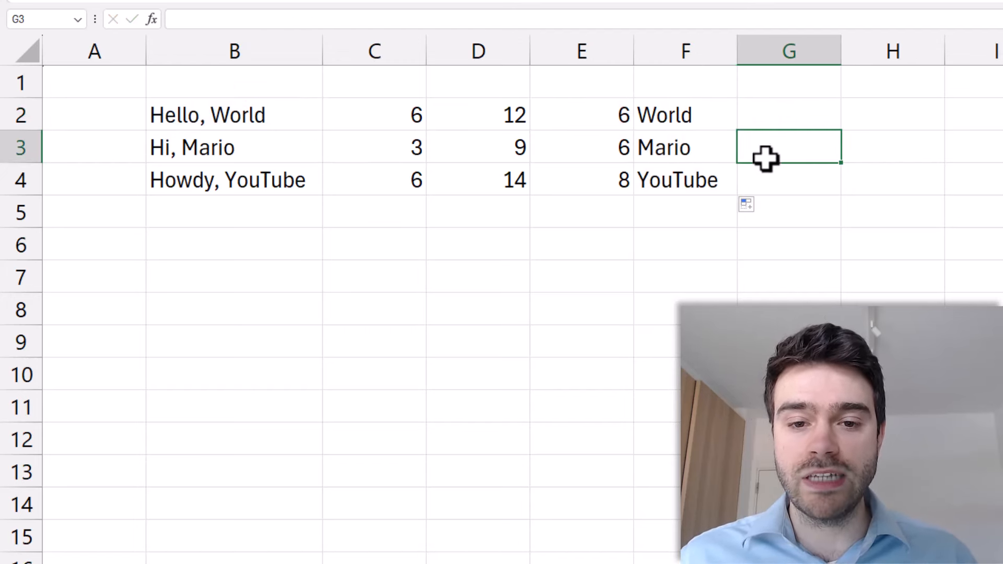
pyautogui.click(672, 150)
pyautogui.click(678, 184)
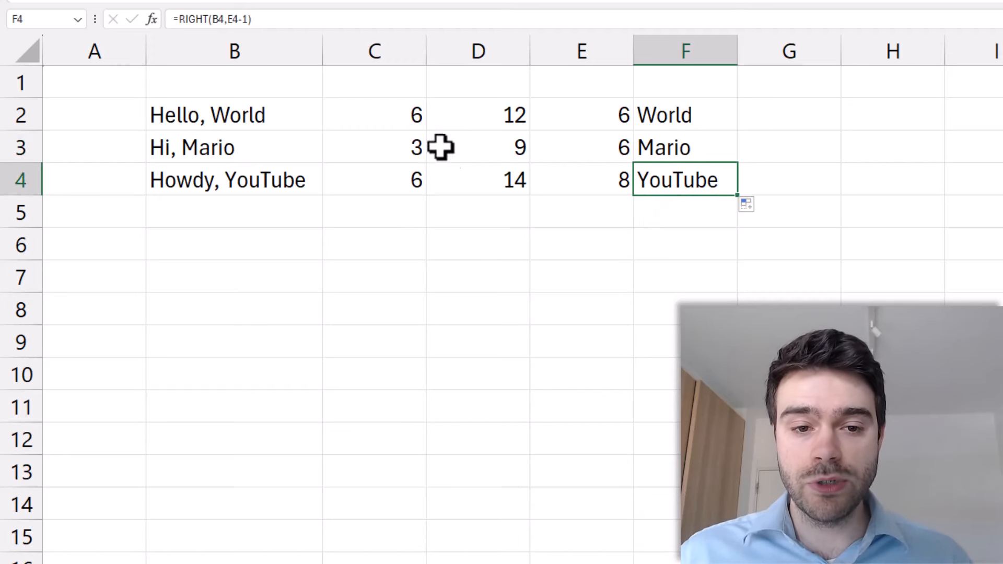
# Clear the formulas in C2:F4 and enter the combined formula =RIGHT(B2,LEN(B2)-FIND(", ",B2)-1) in C2
pyautogui.moveTo(416, 121); pyautogui.dragTo(649, 189)
pyautogui.press('Delete')
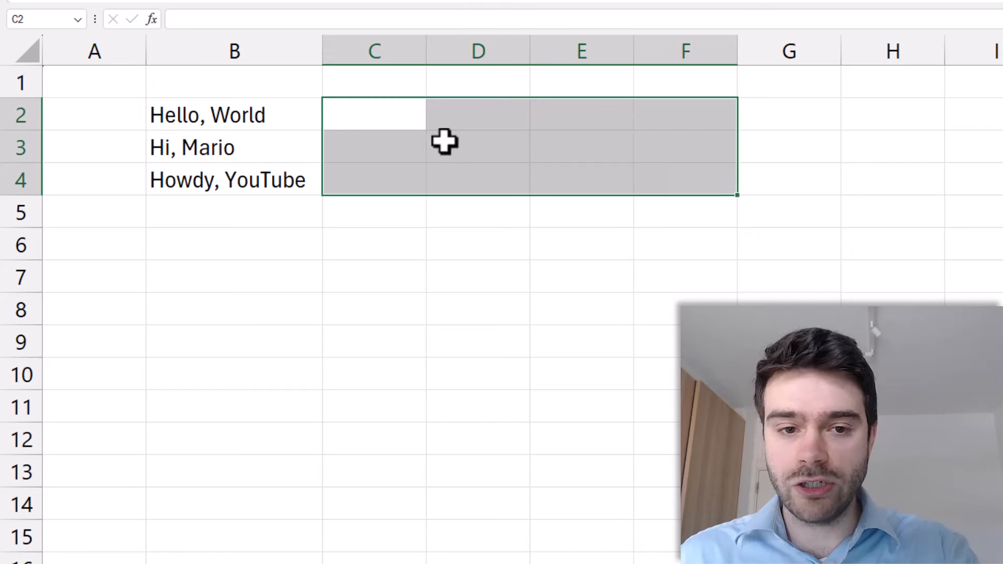
pyautogui.click(401, 115)
pyautogui.write('=RIGHT(')
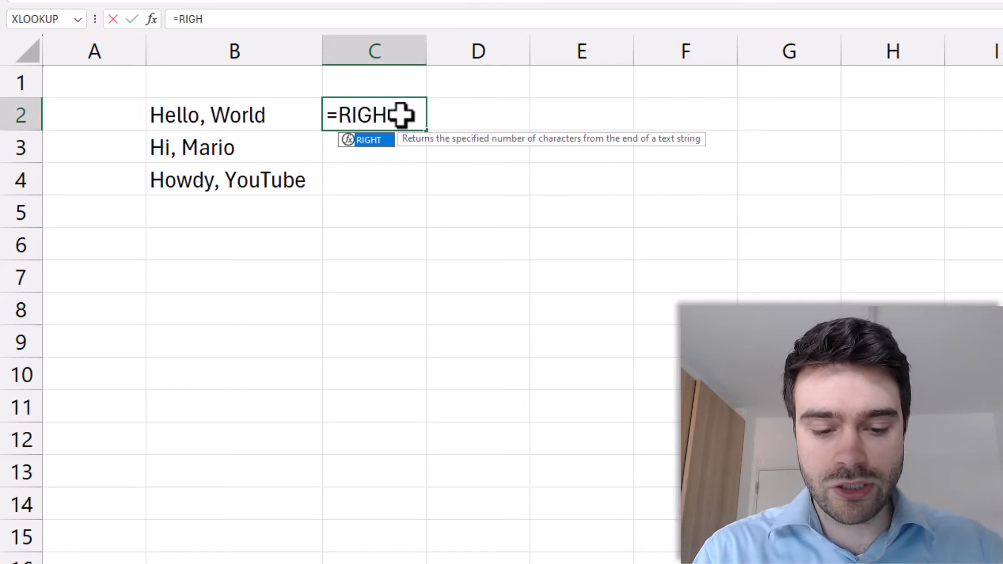
pyautogui.click(218, 115)
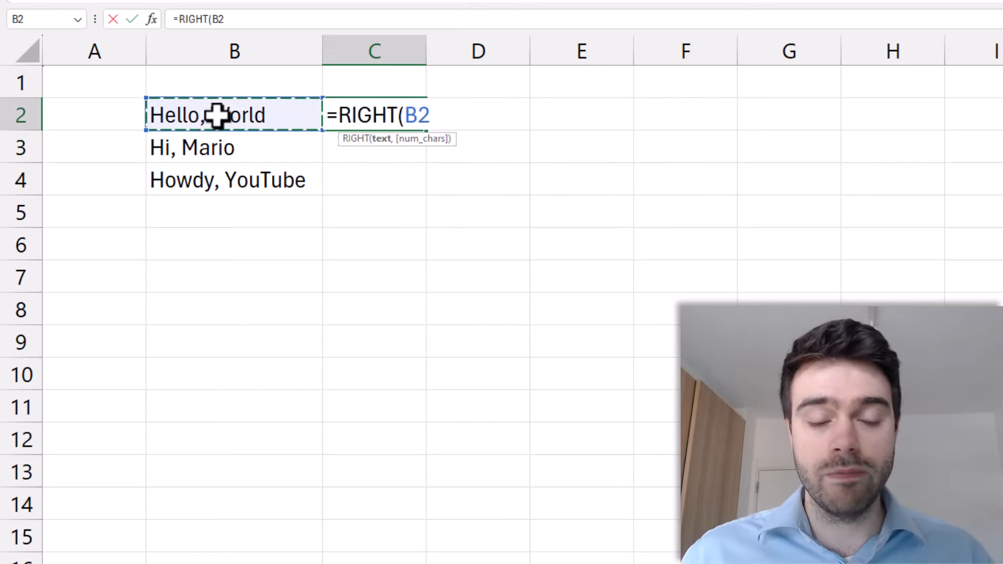
pyautogui.write(',')
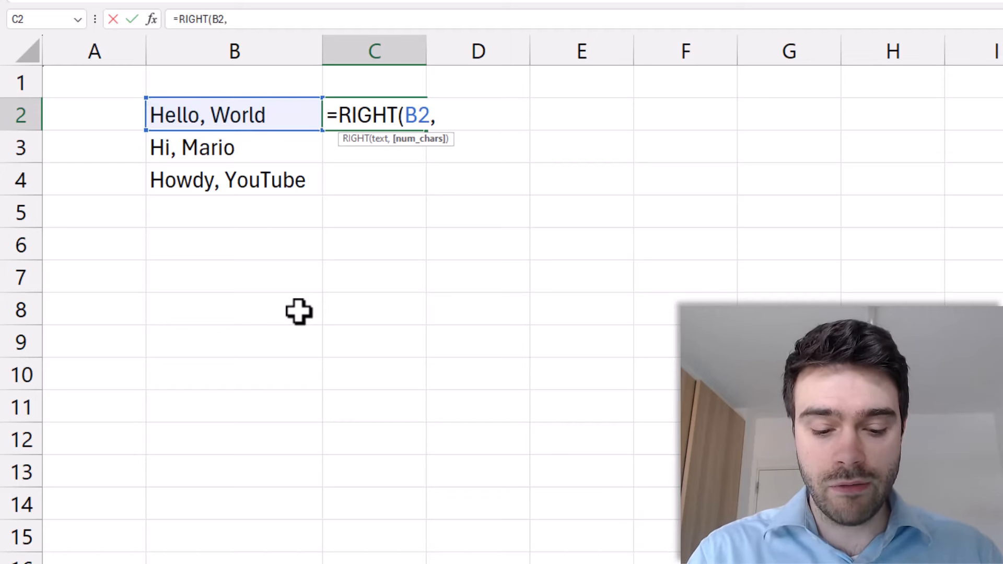
pyautogui.write('LEN(')
pyautogui.click(265, 124)
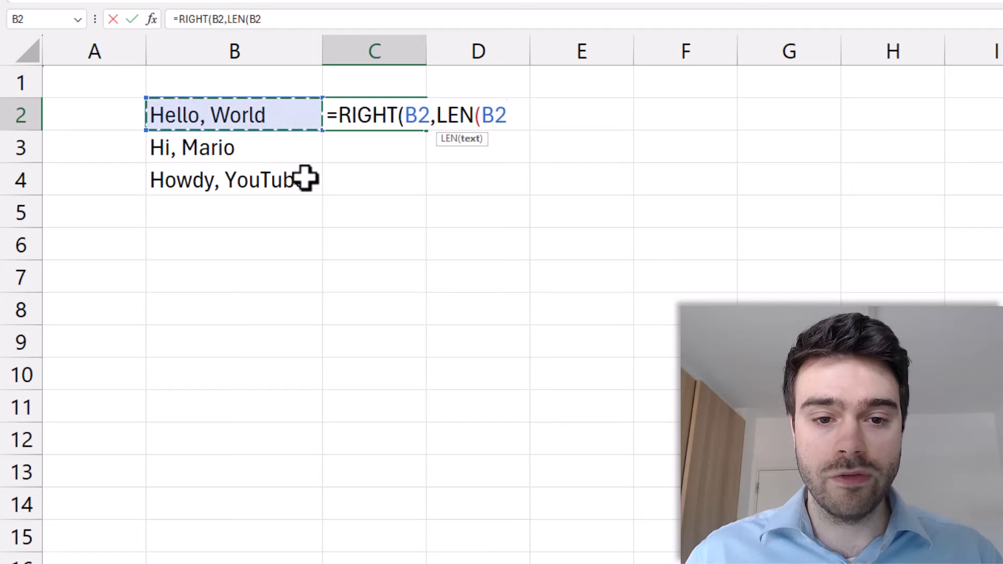
pyautogui.write(')-')
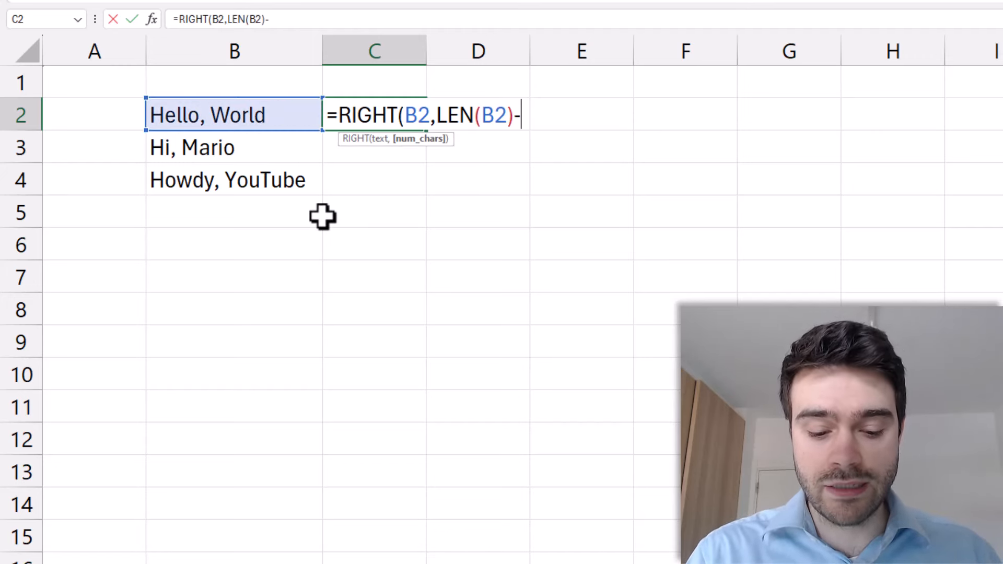
pyautogui.write('FIND(')
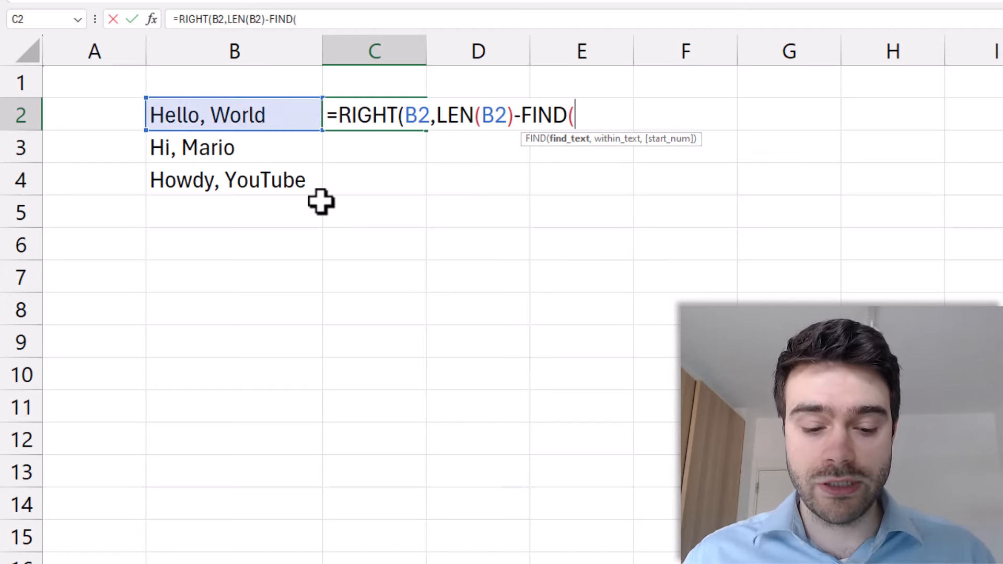
pyautogui.write('", ')
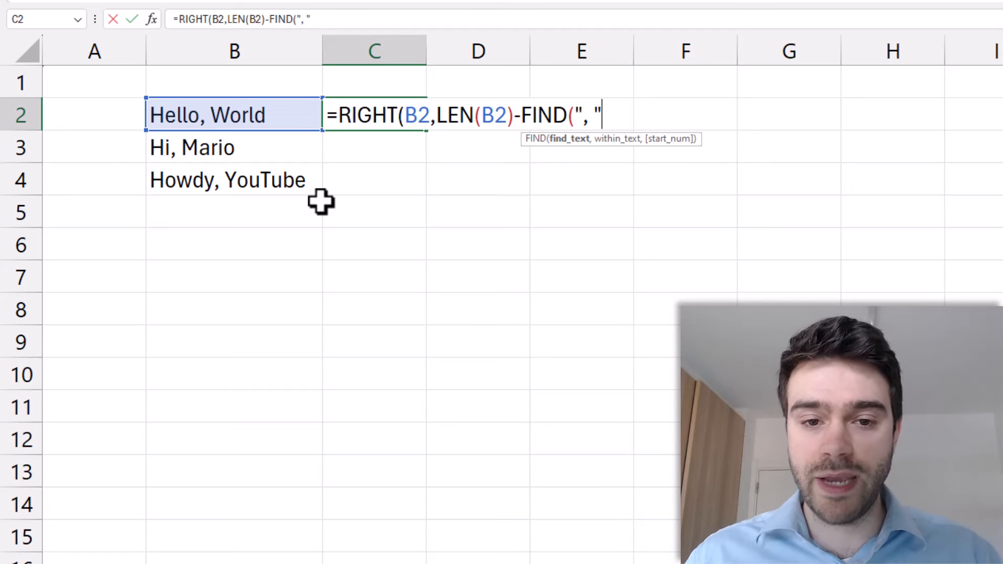
pyautogui.write('",')
pyautogui.click(284, 119)
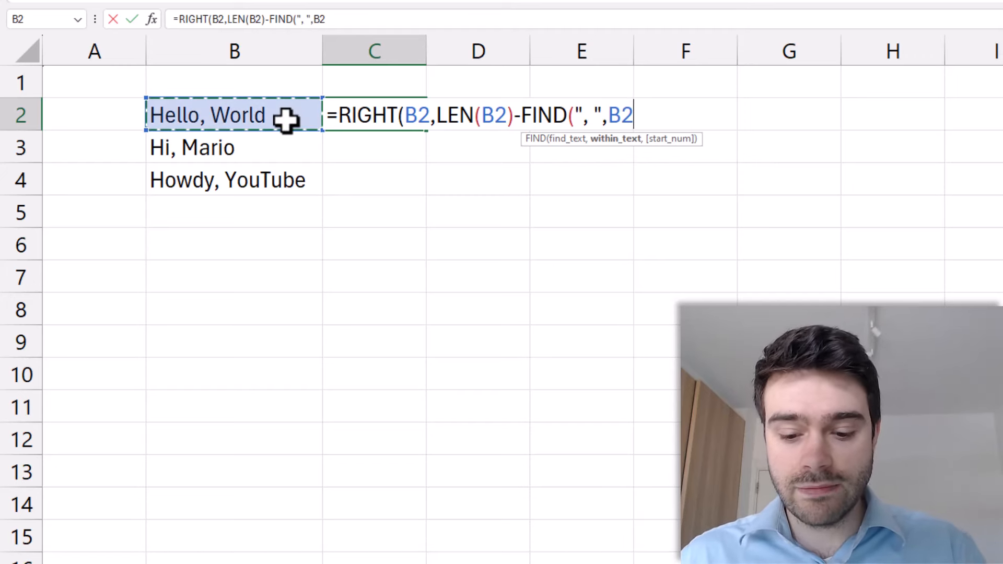
pyautogui.write(')-1')
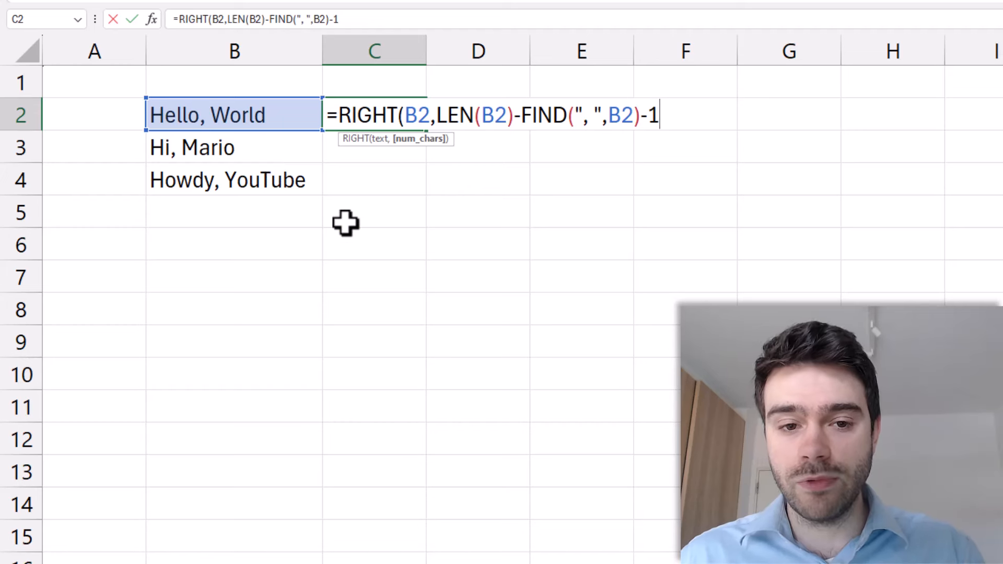
pyautogui.write('))')
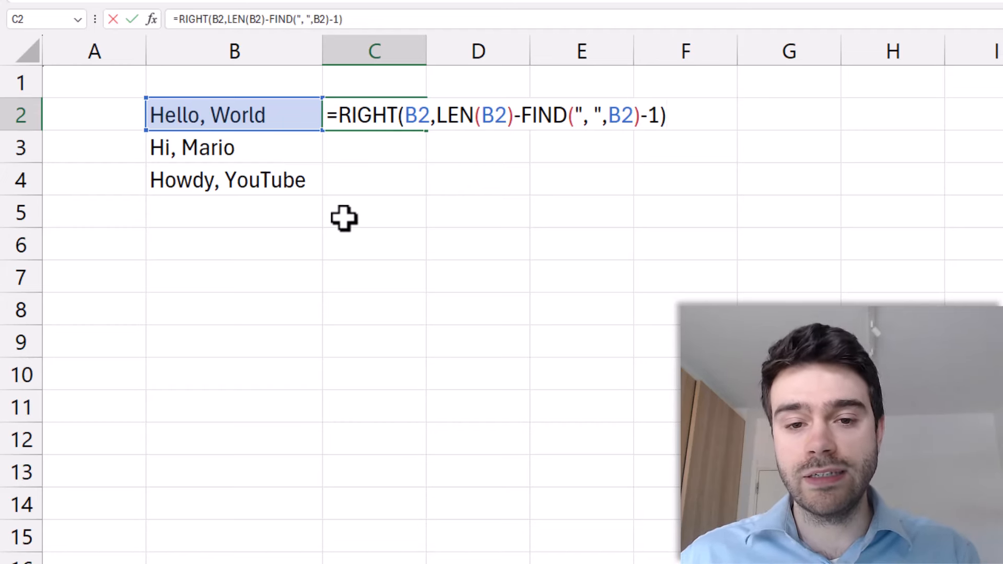
pyautogui.press('Return')
# Fill the combined RIGHT, LEN and FIND formula in C2 down to C4
pyautogui.click(412, 119)
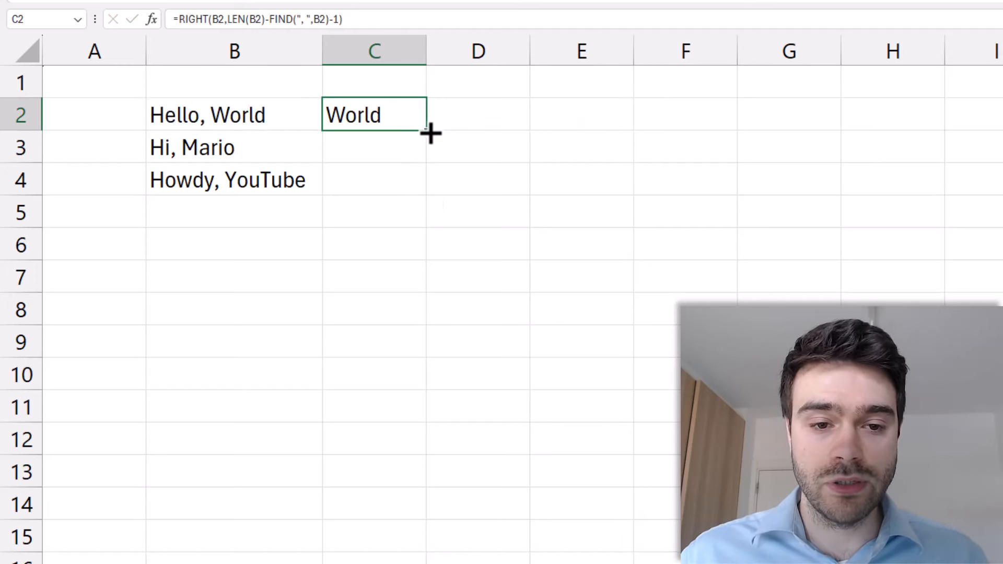
pyautogui.doubleClick(427, 131)
pyautogui.click(388, 122)
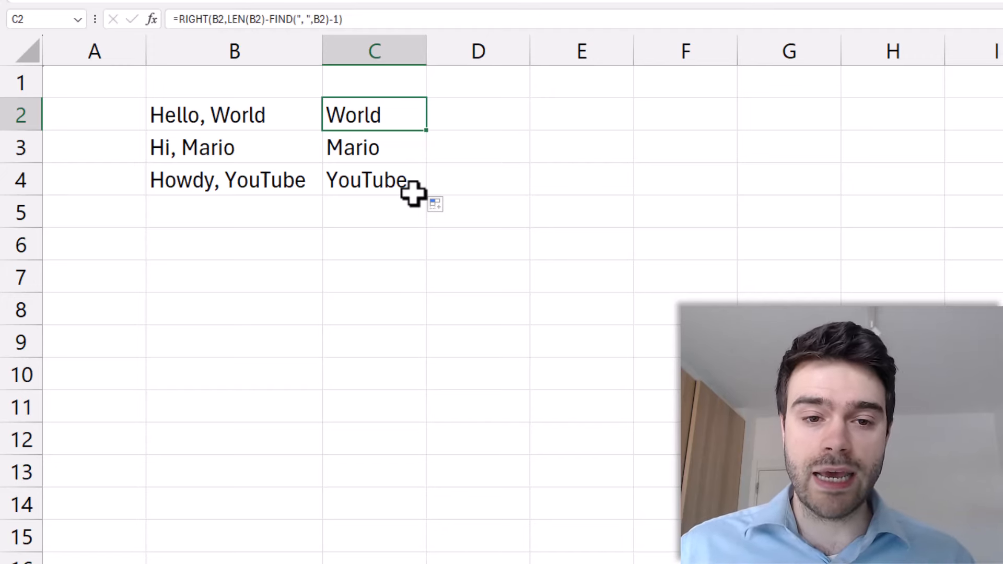
# Enter =TEXTAFTER(B2,", ") in D2, leaving out the optional arguments
pyautogui.click(471, 105)
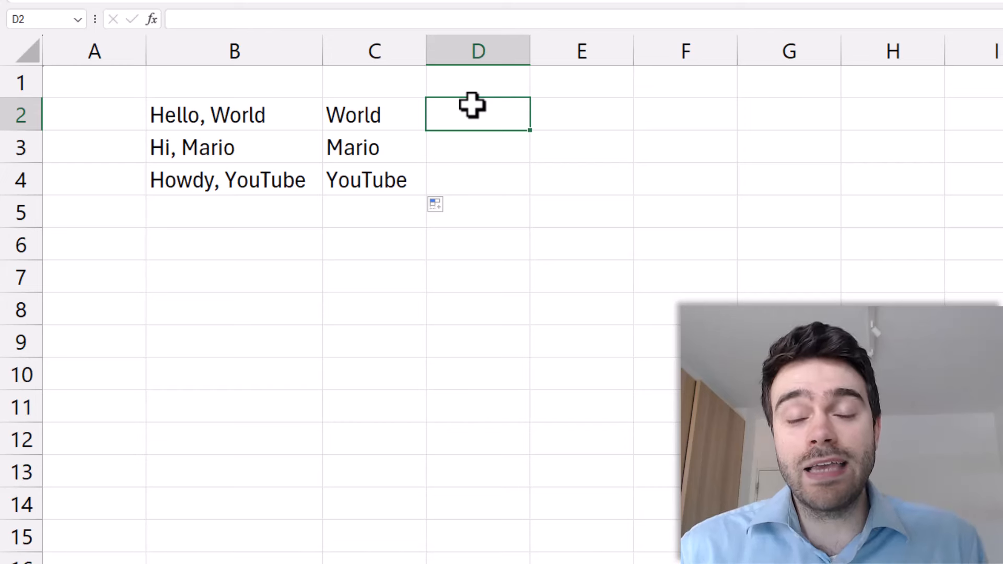
pyautogui.write('=')
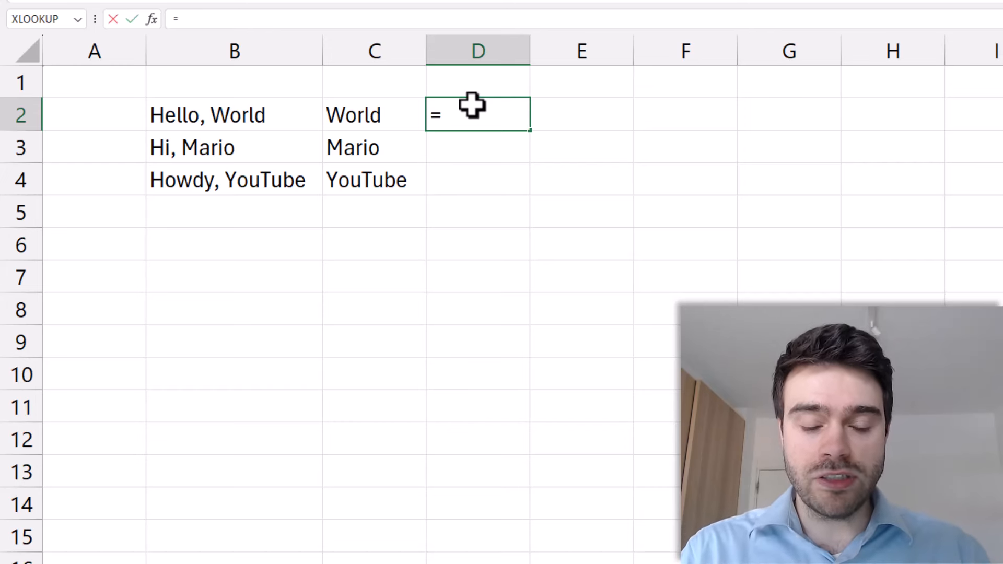
pyautogui.write('TEXT')
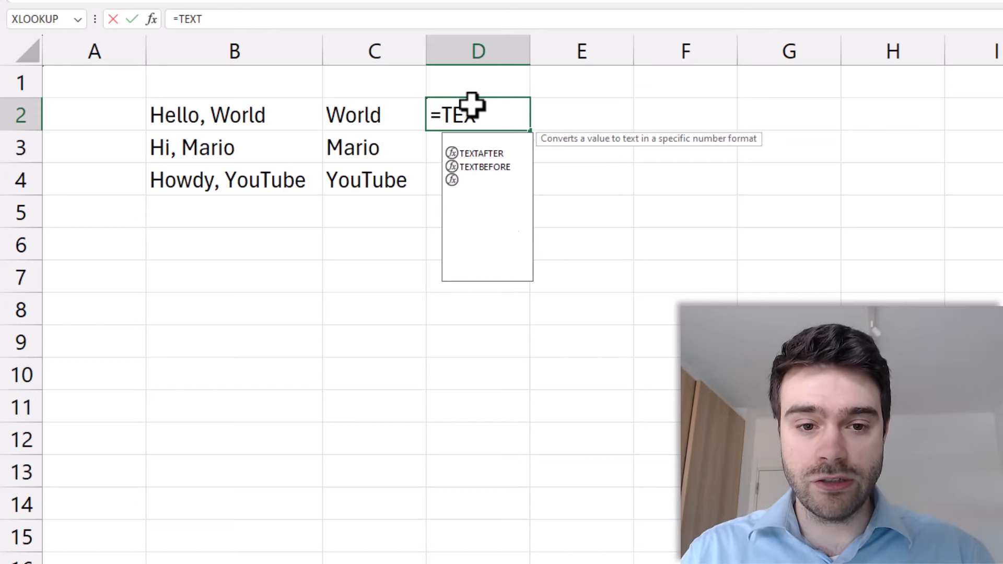
pyautogui.click(480, 154)
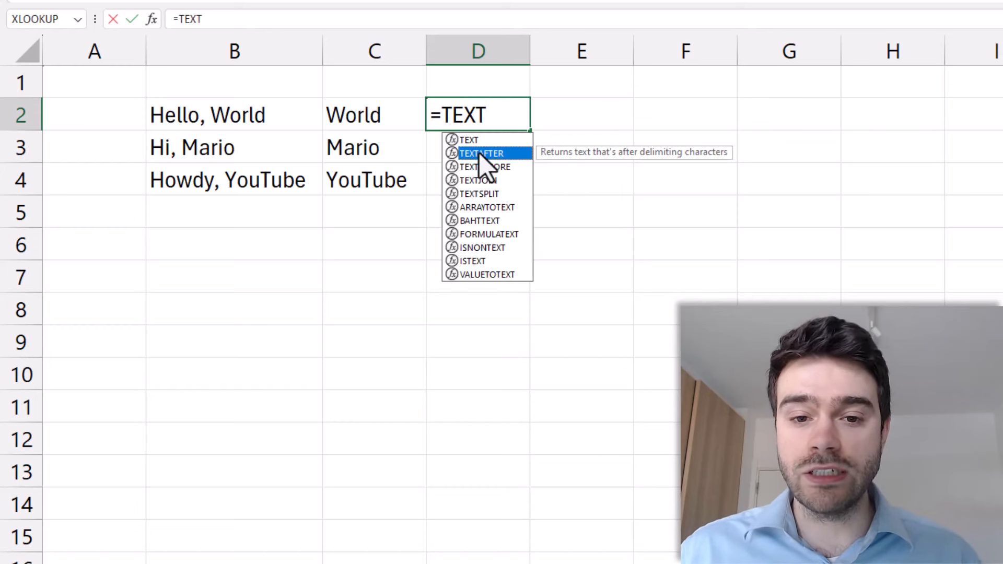
pyautogui.doubleClick(478, 152)
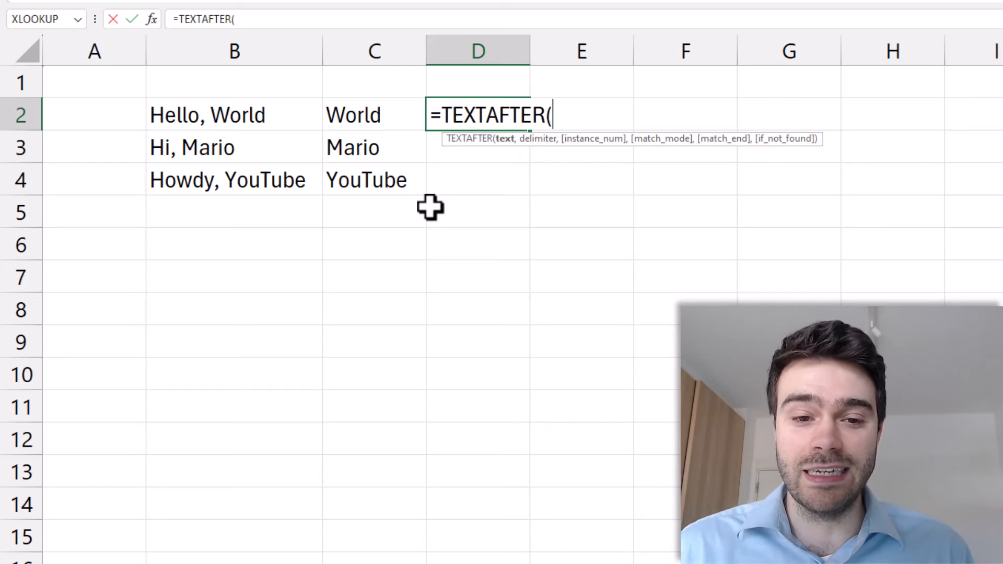
pyautogui.click(295, 114)
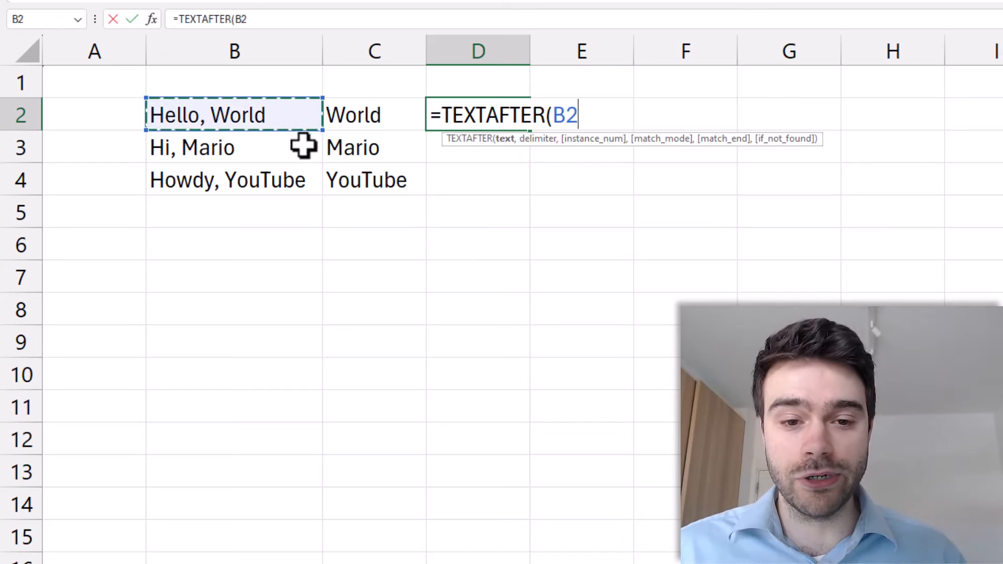
pyautogui.write(',"')
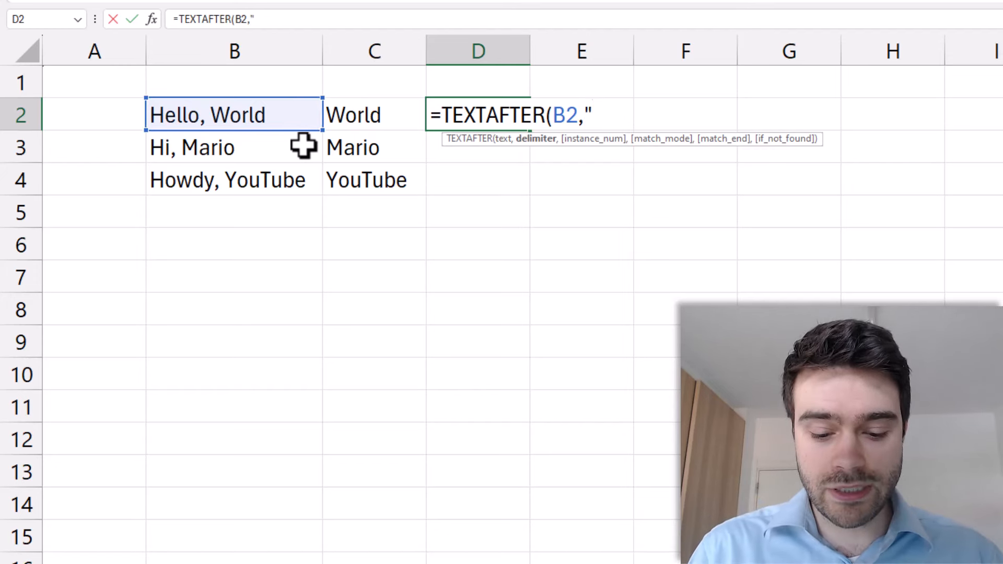
pyautogui.write(',')
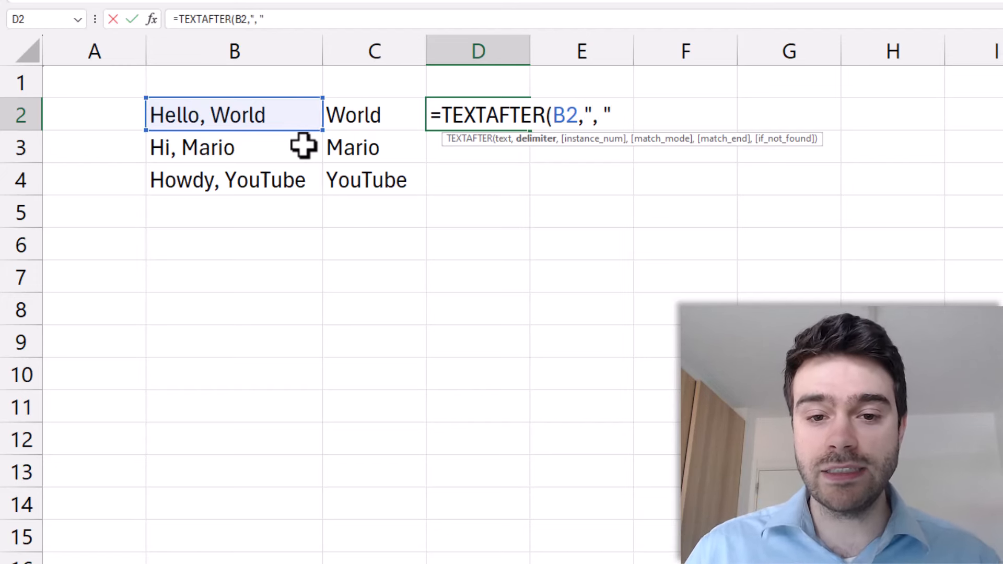
pyautogui.write(' ",')
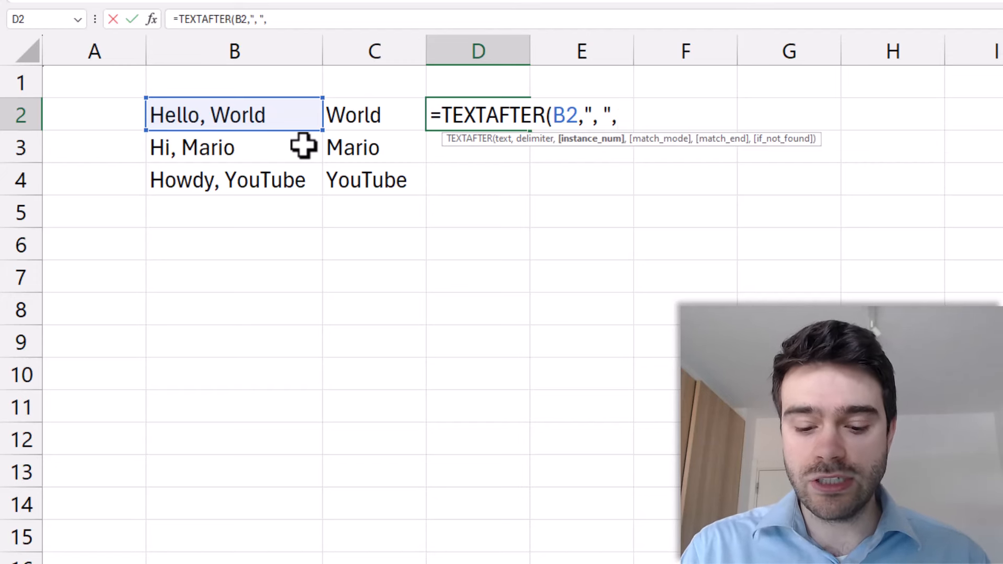
pyautogui.write(',,')
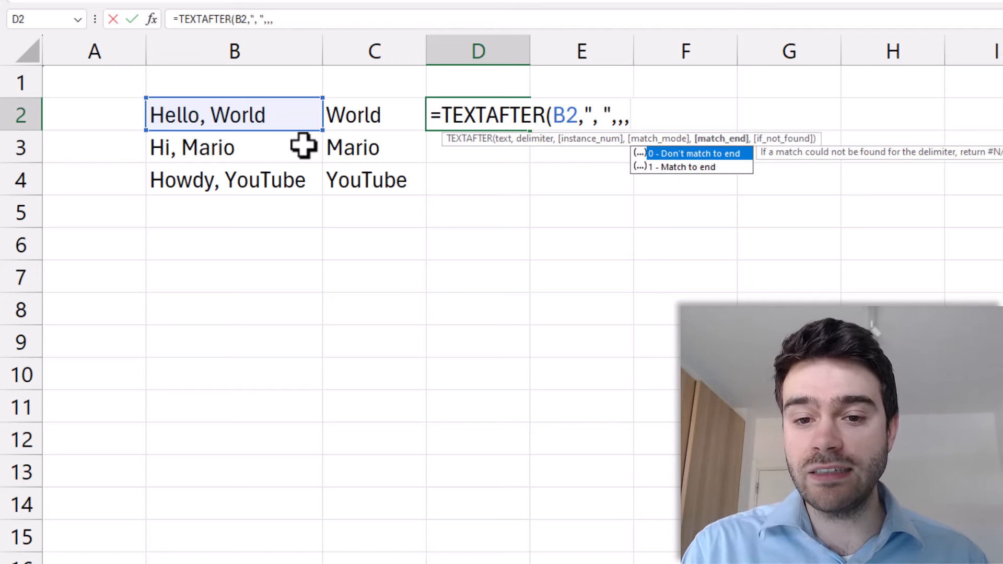
pyautogui.write(',')
pyautogui.press('BackSpace')
pyautogui.press('BackSpace')
pyautogui.press('BackSpace')
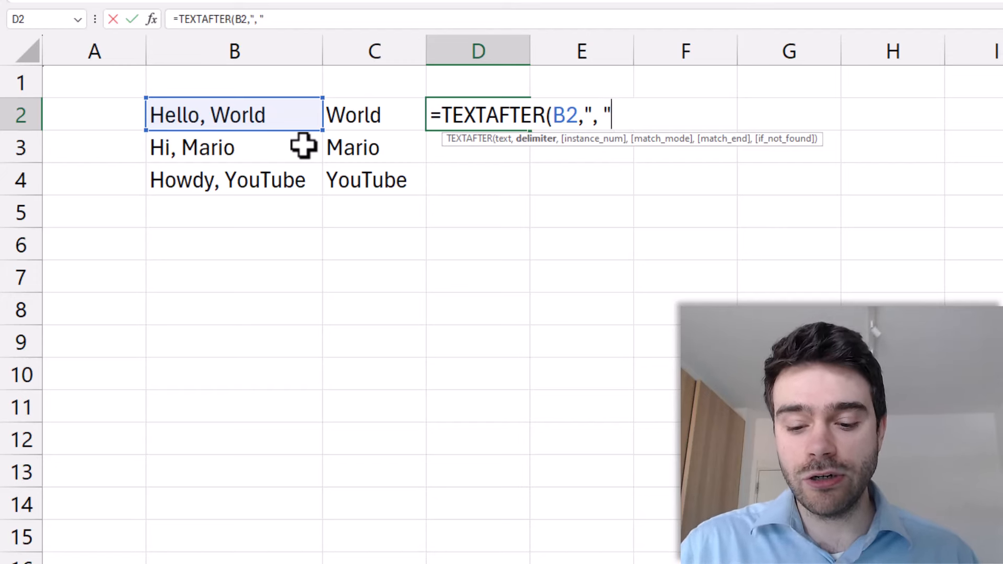
pyautogui.write(')')
pyautogui.press('Return')
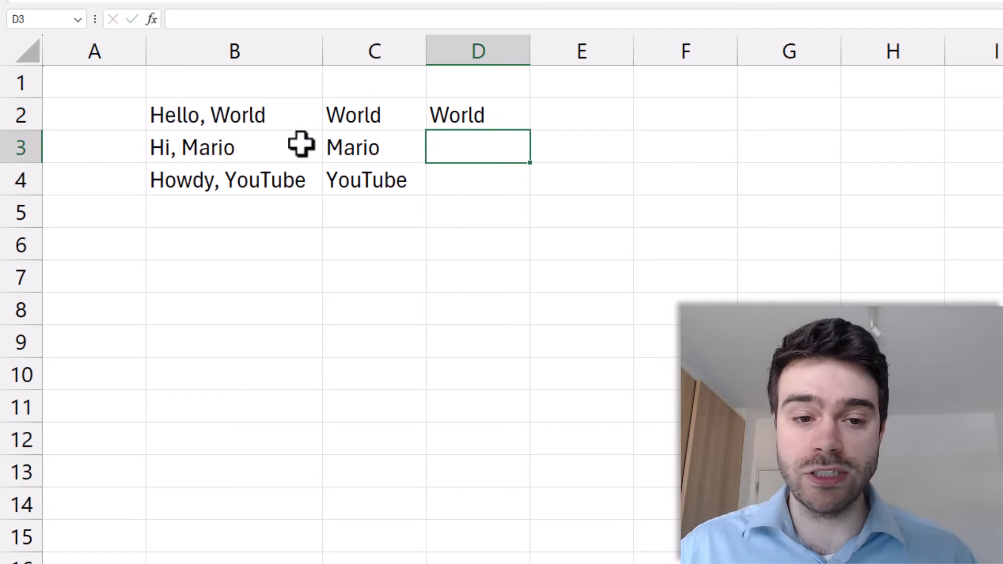
# Fill the TEXTAFTER formula in D2 down to D4
pyautogui.click(506, 105)
pyautogui.doubleClick(530, 130)
pyautogui.click(548, 115)
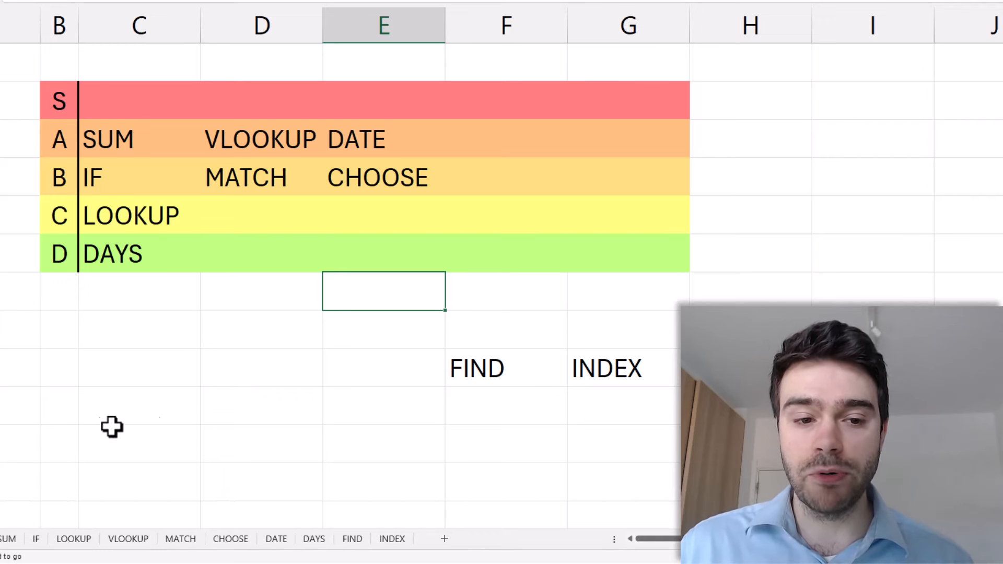
# Move FIND from the unranked functions into the first free cell of the B tier
pyautogui.click(471, 369)
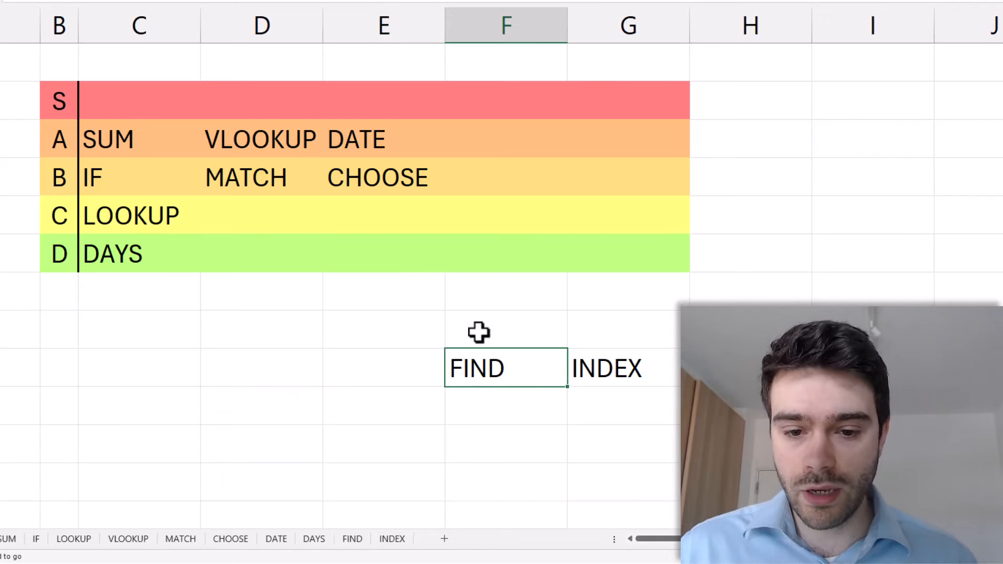
pyautogui.click(491, 173)
pyautogui.write('FIND')
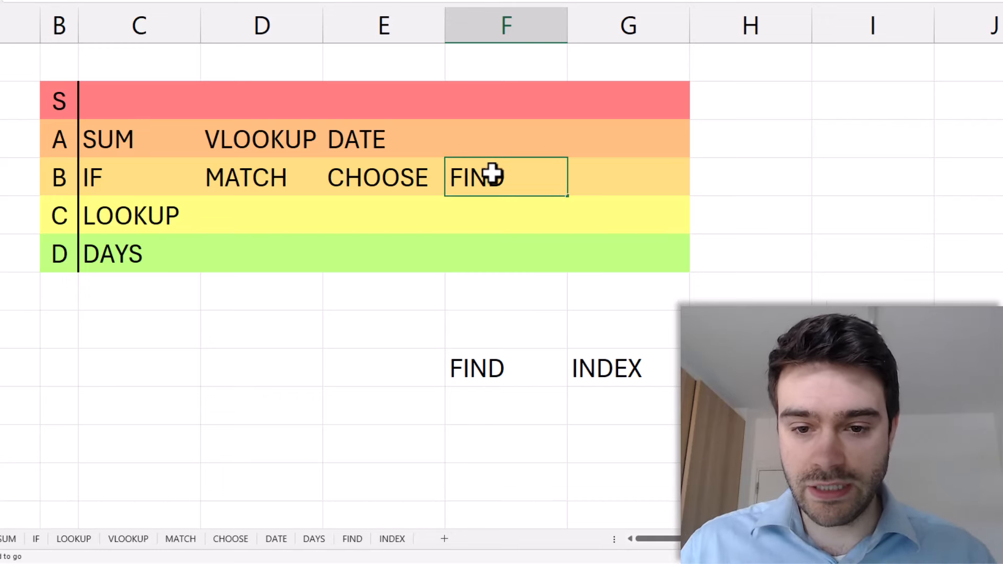
pyautogui.click(483, 360)
pyautogui.press('Delete')
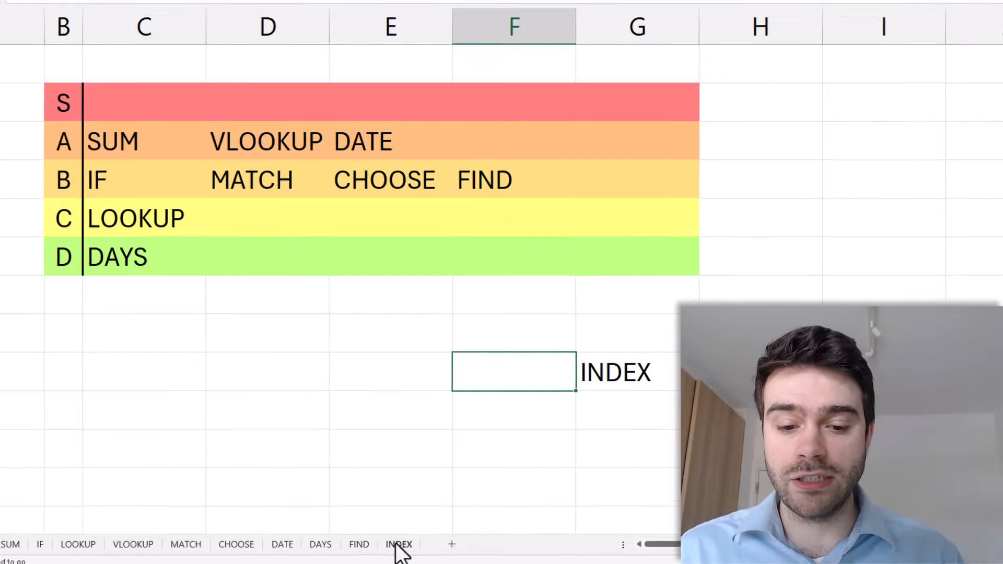
# Enter 2 in D2 of the INDEX sheet as the row number
pyautogui.click(399, 545)
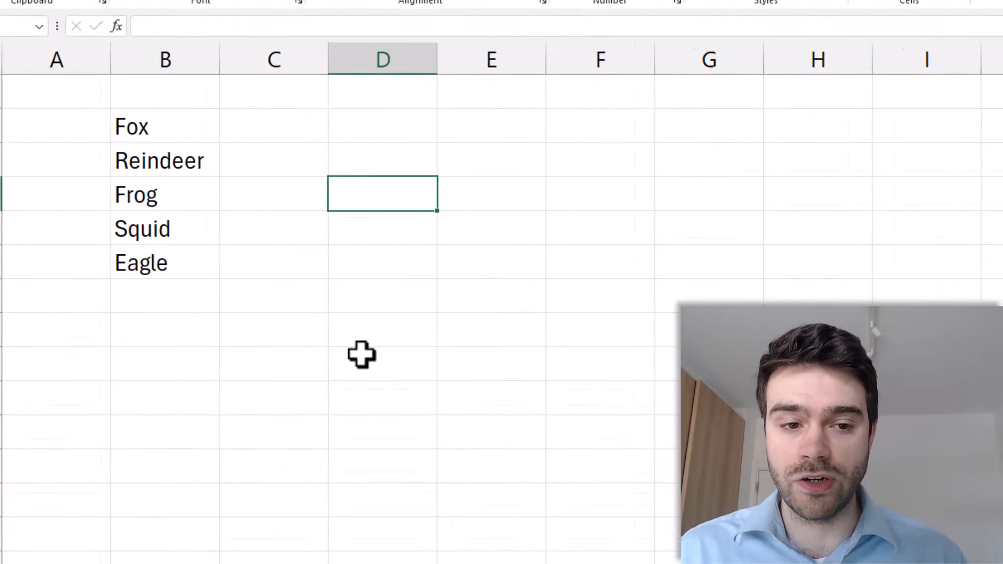
pyautogui.click(478, 160)
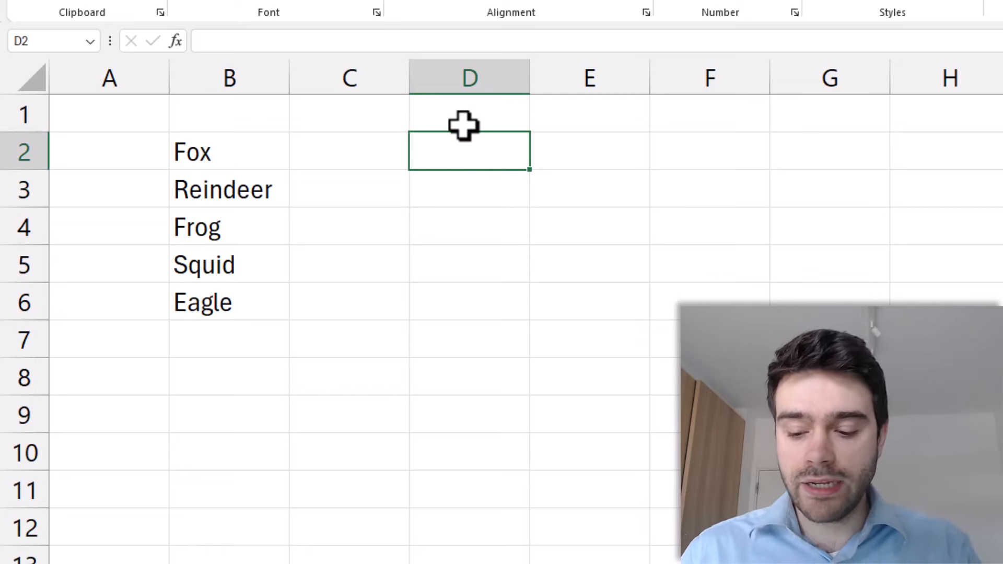
pyautogui.write('2')
pyautogui.press('Return')
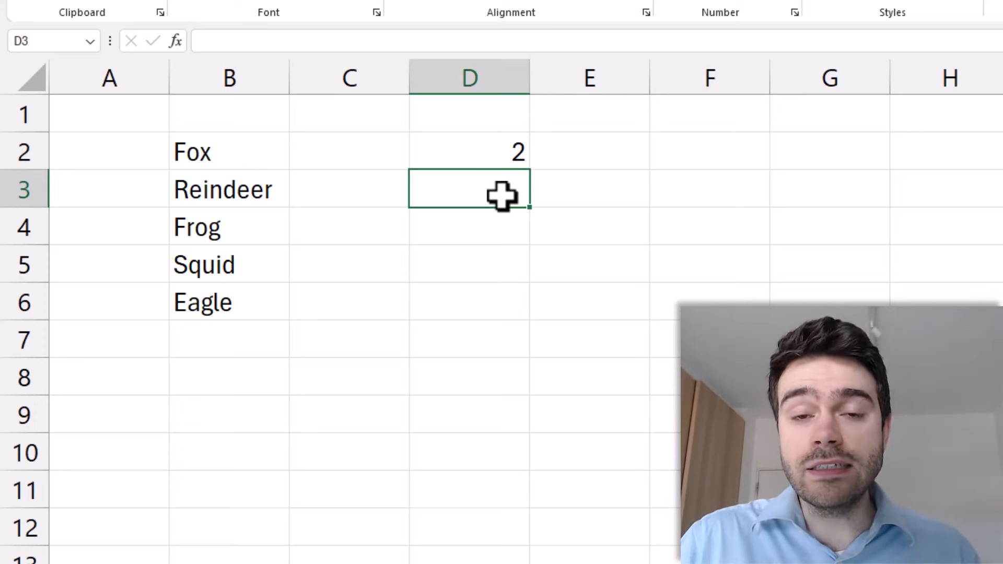
# Enter =INDEX(B2:B6,D2) in D3 to return the animal at the row number given in D2
pyautogui.click(522, 156)
pyautogui.click(495, 186)
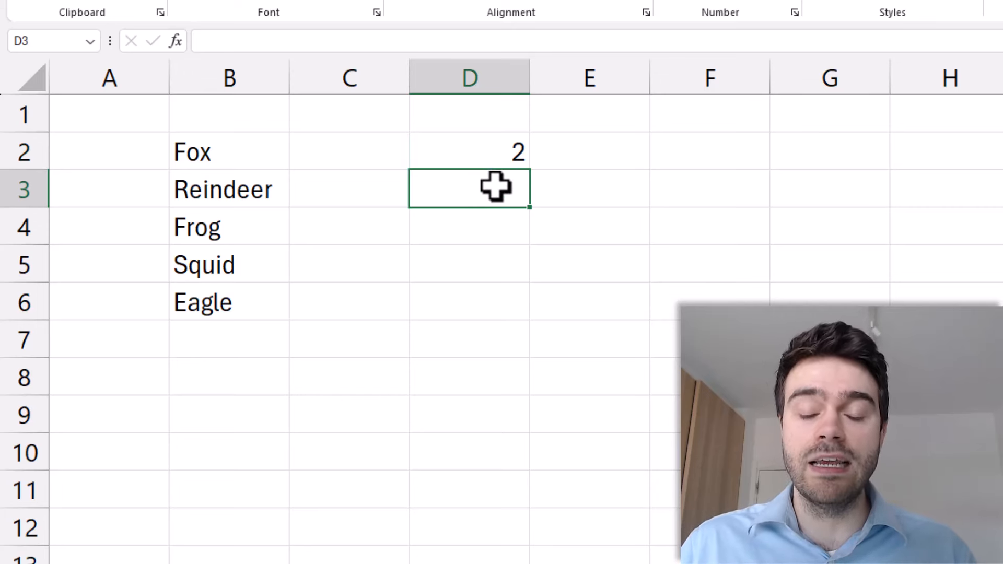
pyautogui.write('=INDE')
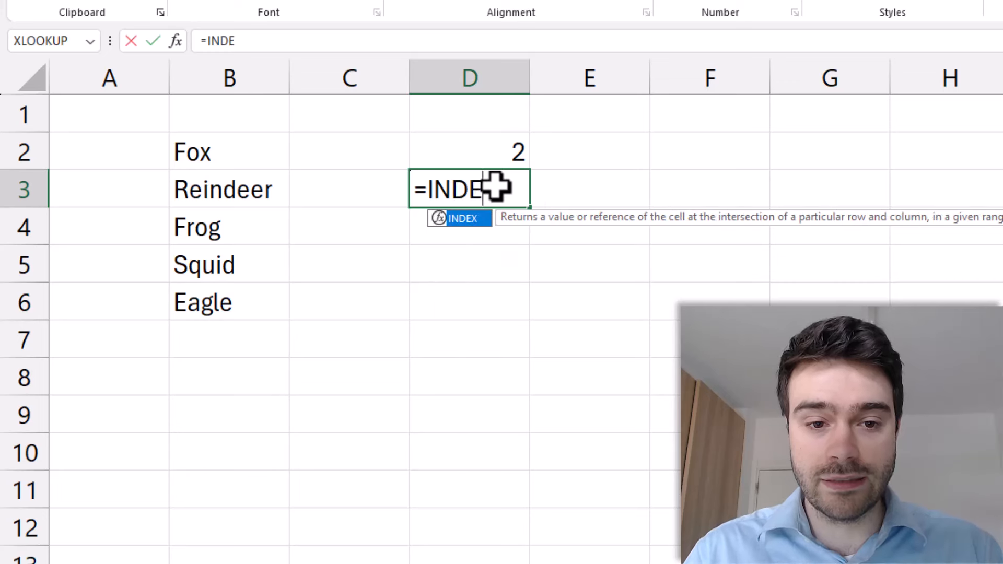
pyautogui.write('X(')
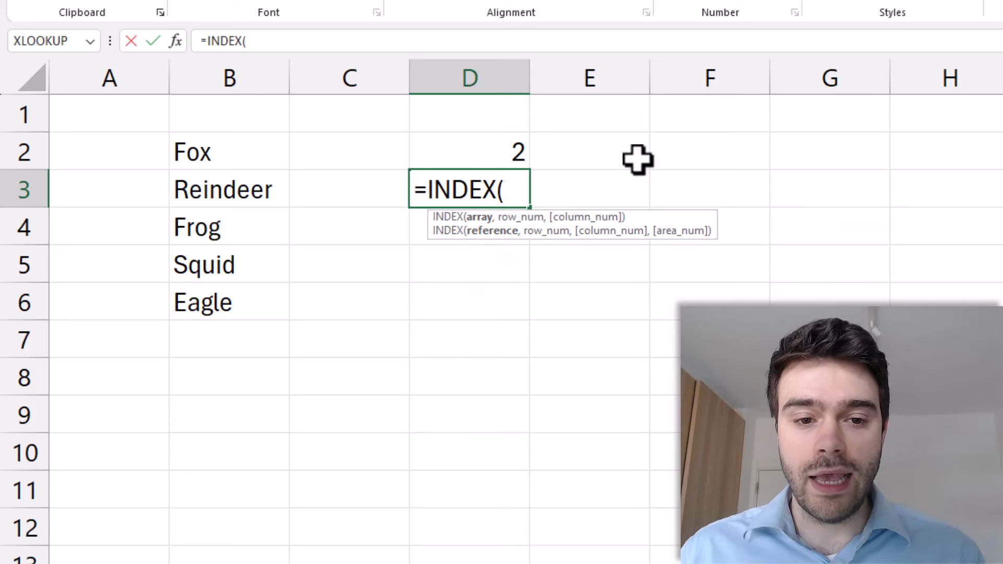
pyautogui.click(228, 157)
pyautogui.moveTo(229, 156); pyautogui.dragTo(224, 309)
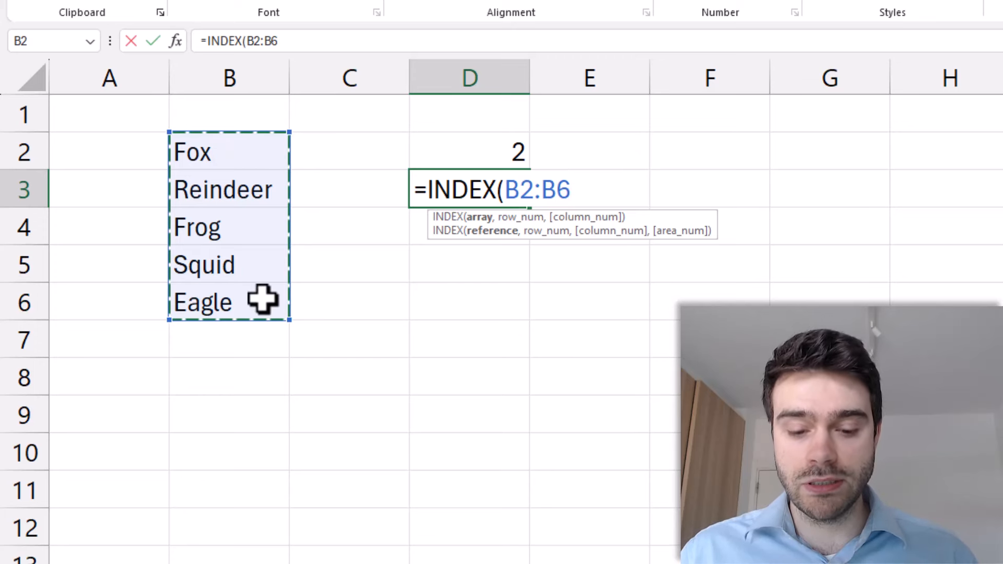
pyautogui.write(',')
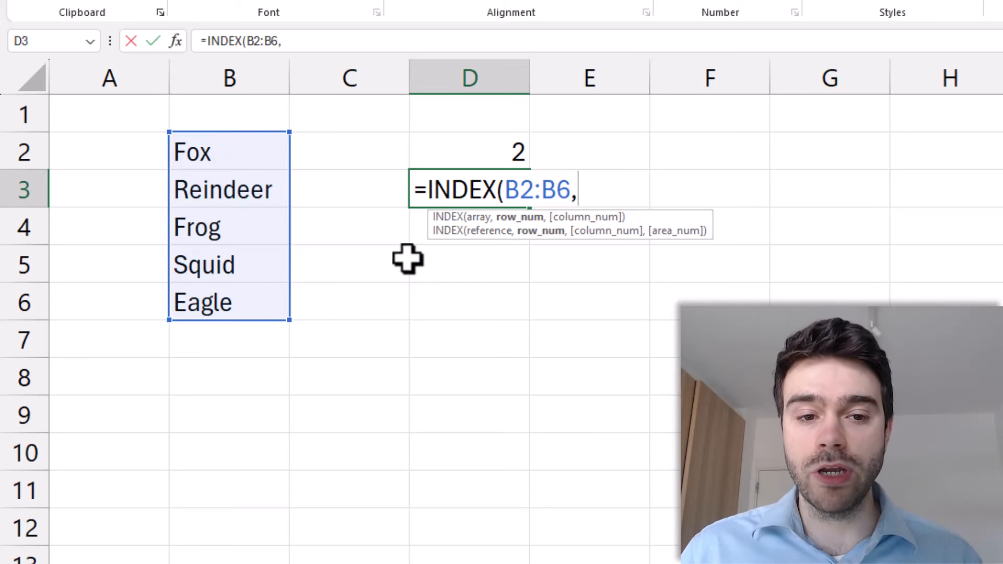
pyautogui.click(468, 151)
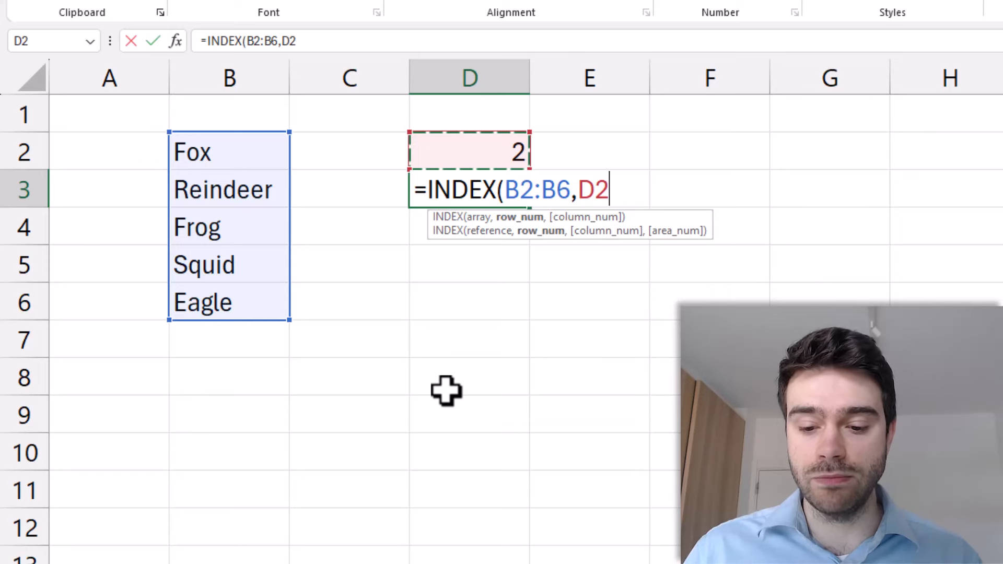
pyautogui.write(')')
pyautogui.press('Return')
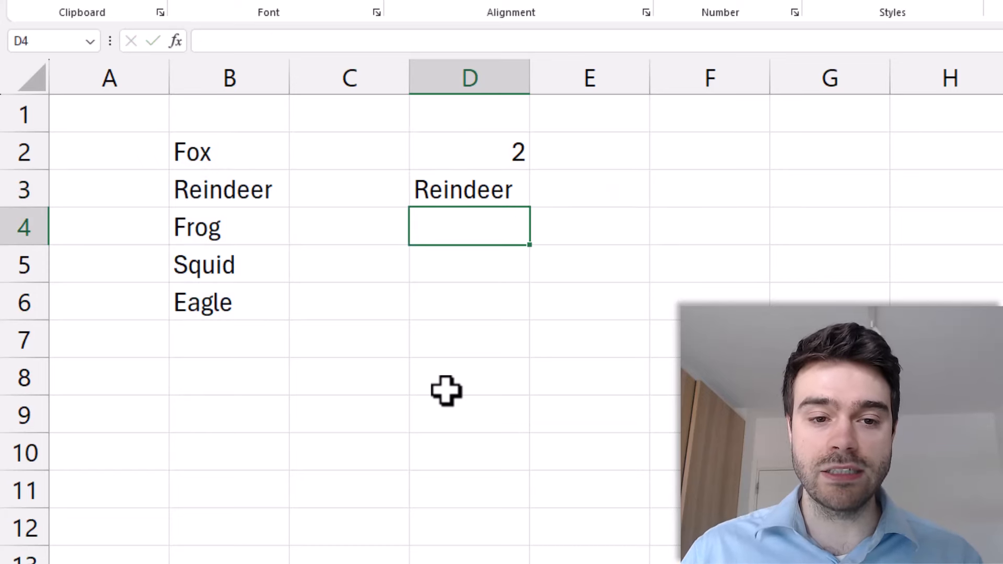
# Set the row number in D2 to 5 and compare the INDEX result with the list in B2:B6
pyautogui.click(446, 191)
pyautogui.press('Up')
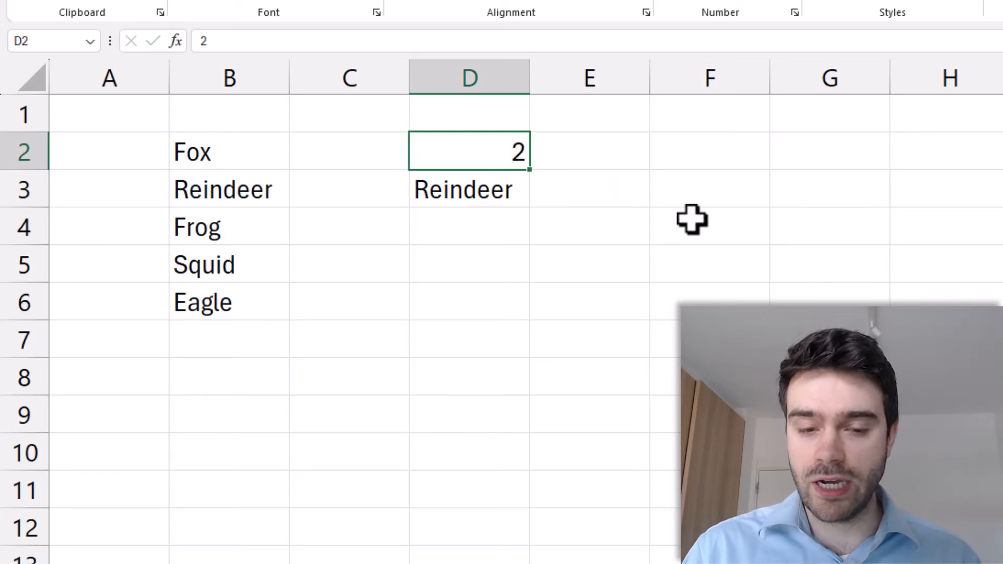
pyautogui.write('5')
pyautogui.press('Return')
pyautogui.click(246, 306)
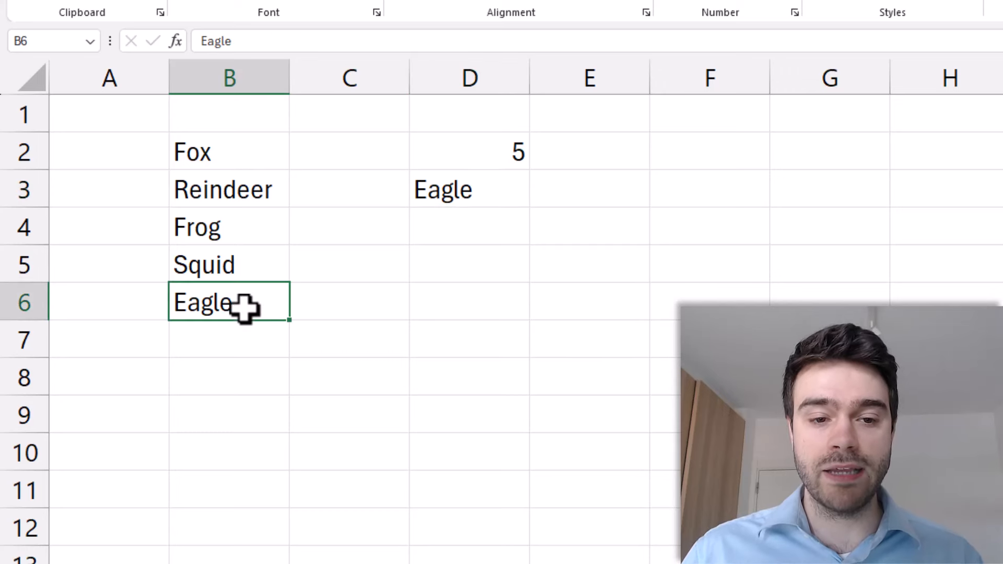
pyautogui.click(446, 193)
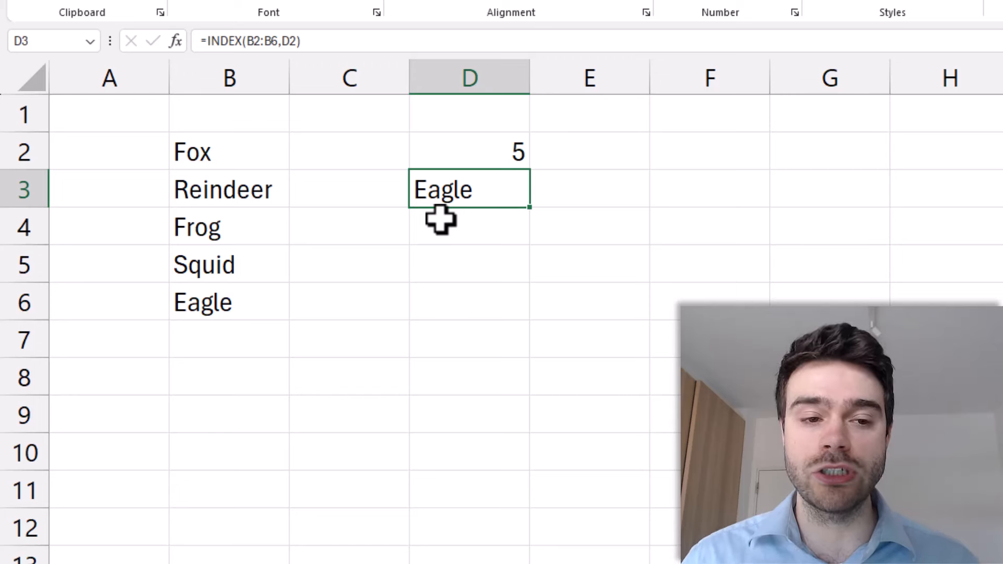
pyautogui.moveTo(193, 150); pyautogui.dragTo(222, 304)
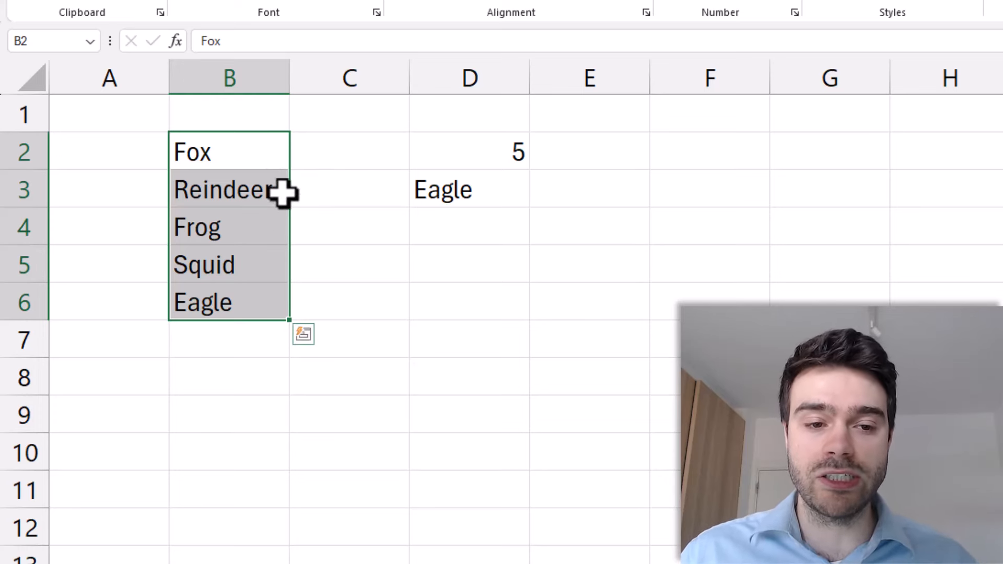
# Fill C2:C6 with Mario, Luigi, Bowser, Peach and World beside the animal list
pyautogui.click(340, 159)
pyautogui.write('Marui')
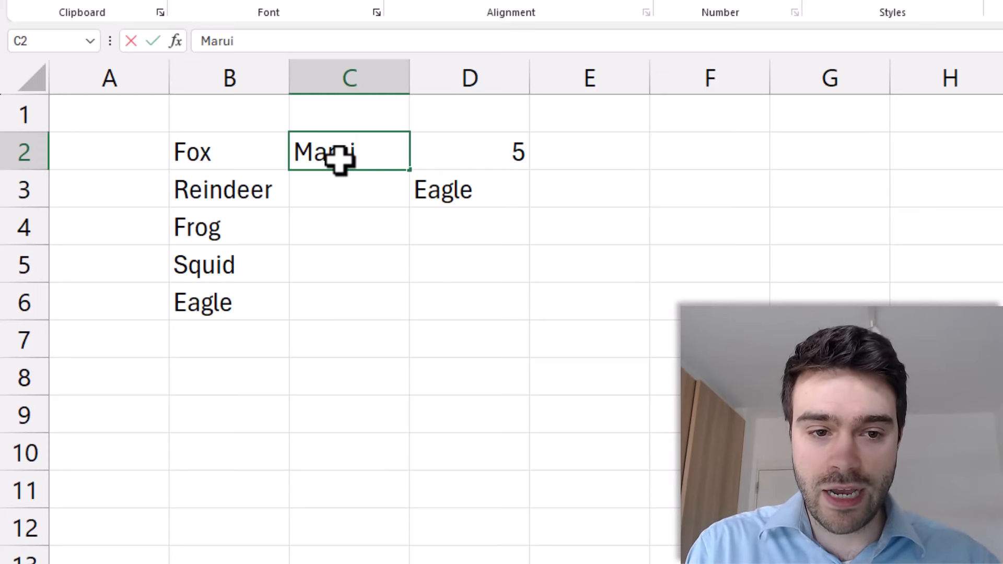
pyautogui.press('BackSpace')
pyautogui.press('BackSpace')
pyautogui.write('io')
pyautogui.press('Return')
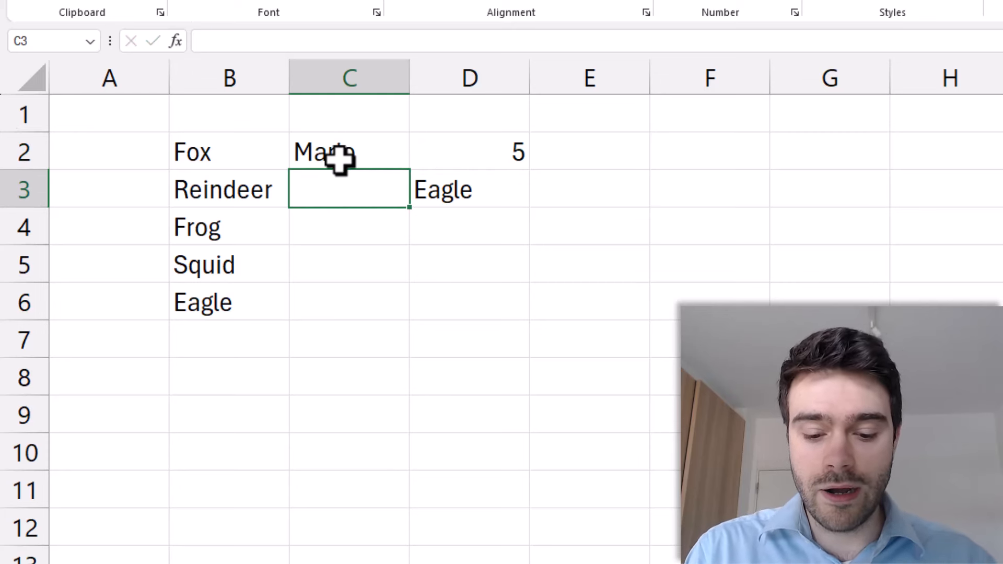
pyautogui.write('Luigi')
pyautogui.press('Return')
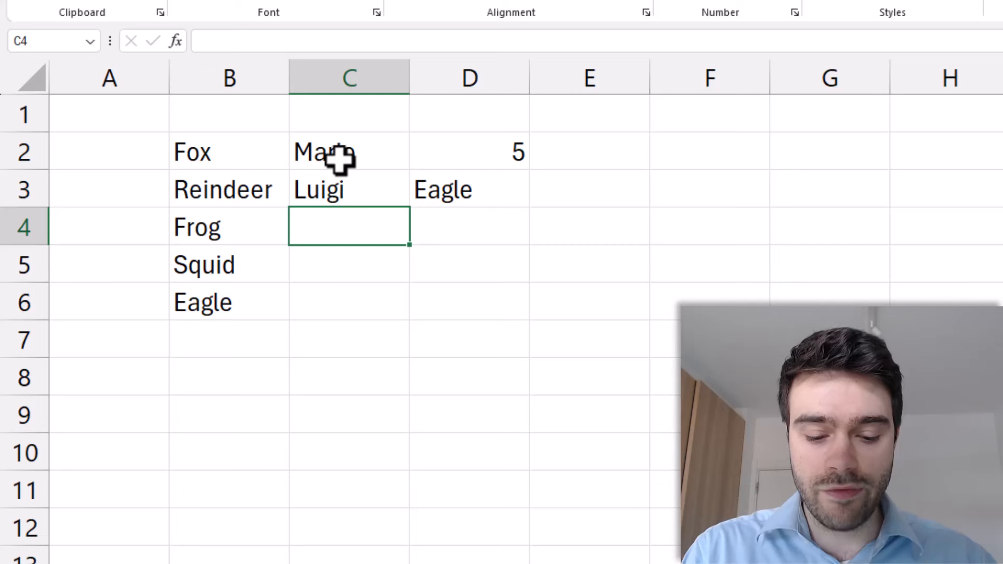
pyautogui.write('Bowser')
pyautogui.press('Return')
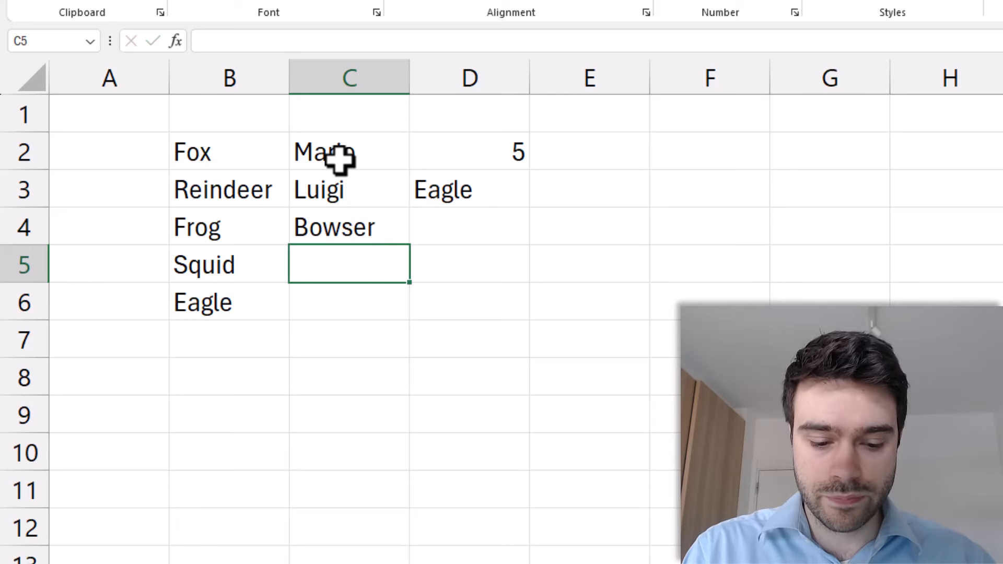
pyautogui.write('Peach')
pyautogui.press('Return')
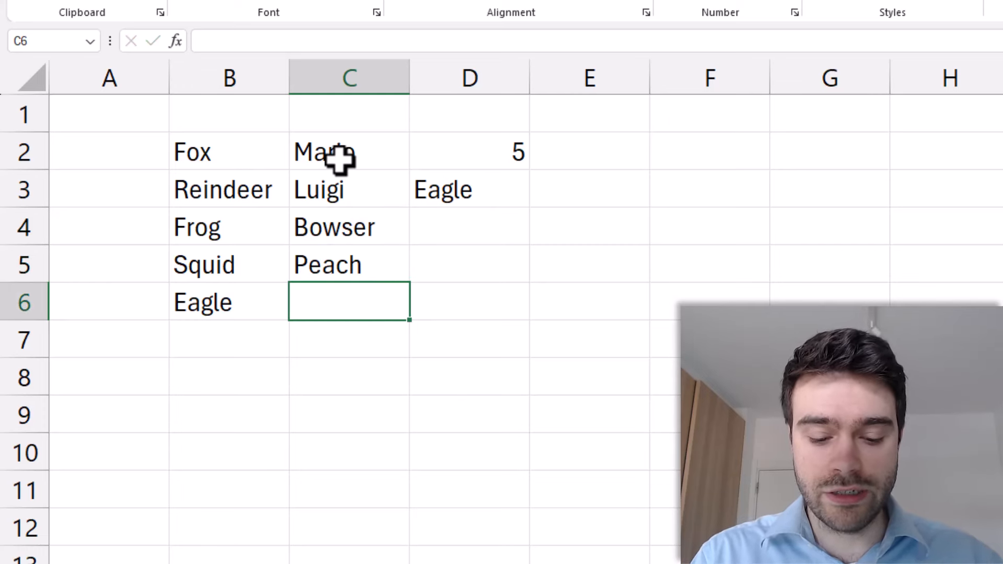
pyautogui.write('World')
pyautogui.click(608, 169)
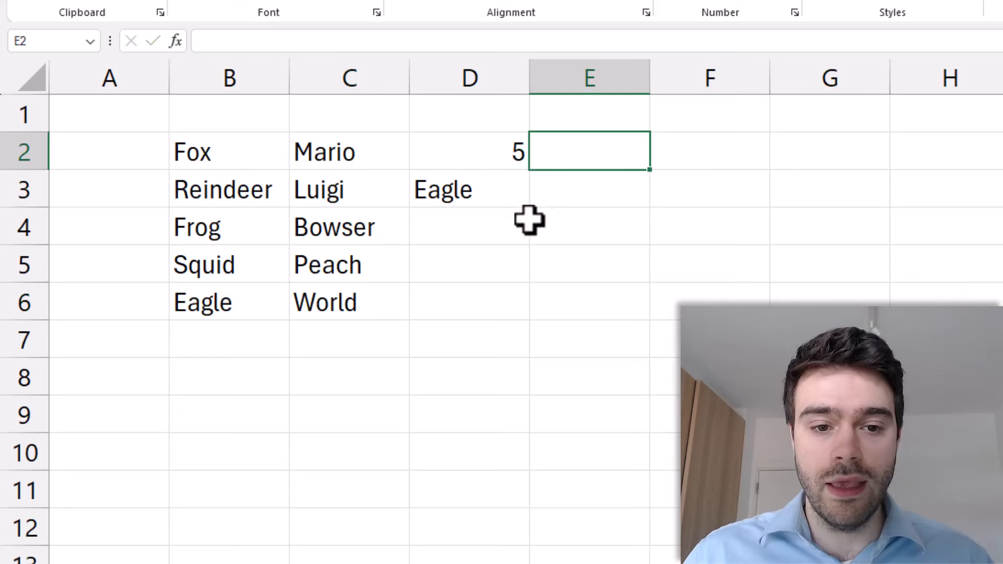
# Move the row number and INDEX formula from D2:D3 to E2:E3 and check the formula's references
pyautogui.click(488, 212)
pyautogui.moveTo(448, 150); pyautogui.dragTo(460, 213)
pyautogui.moveTo(577, 201); pyautogui.dragTo(575, 246)
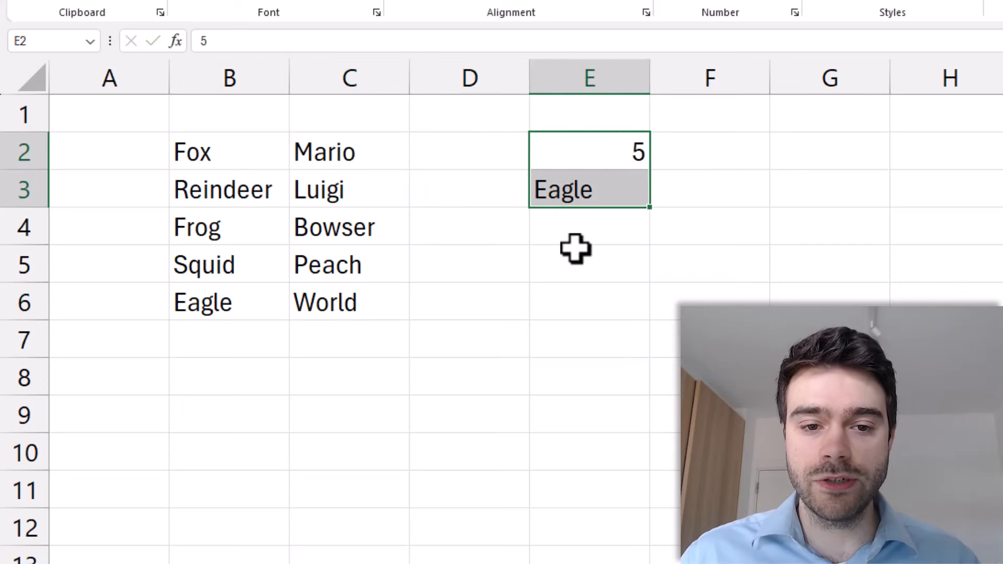
pyautogui.click(594, 195)
pyautogui.click(338, 42)
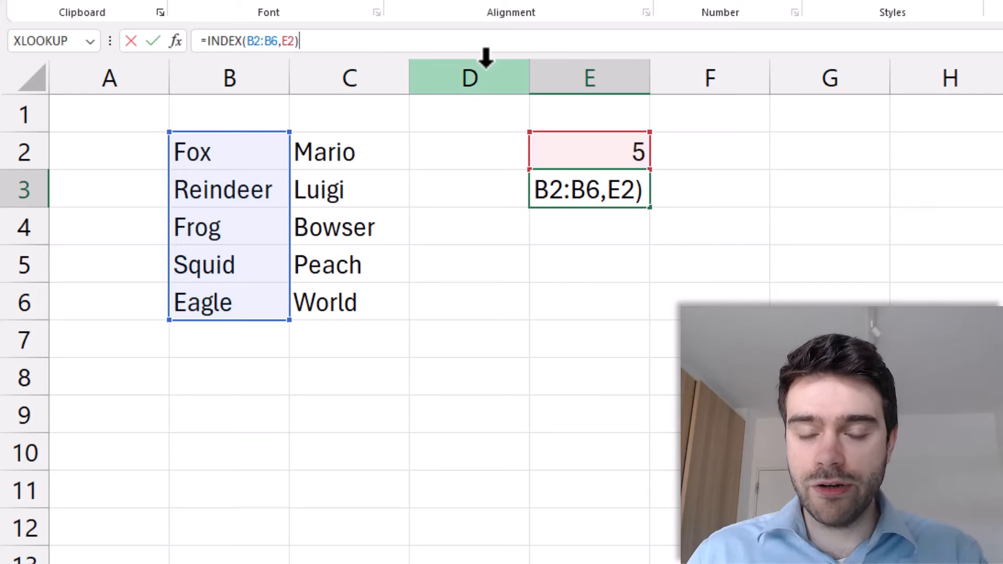
pyautogui.press('Return')
# Enter 1 in F2 as the column number
pyautogui.click(723, 139)
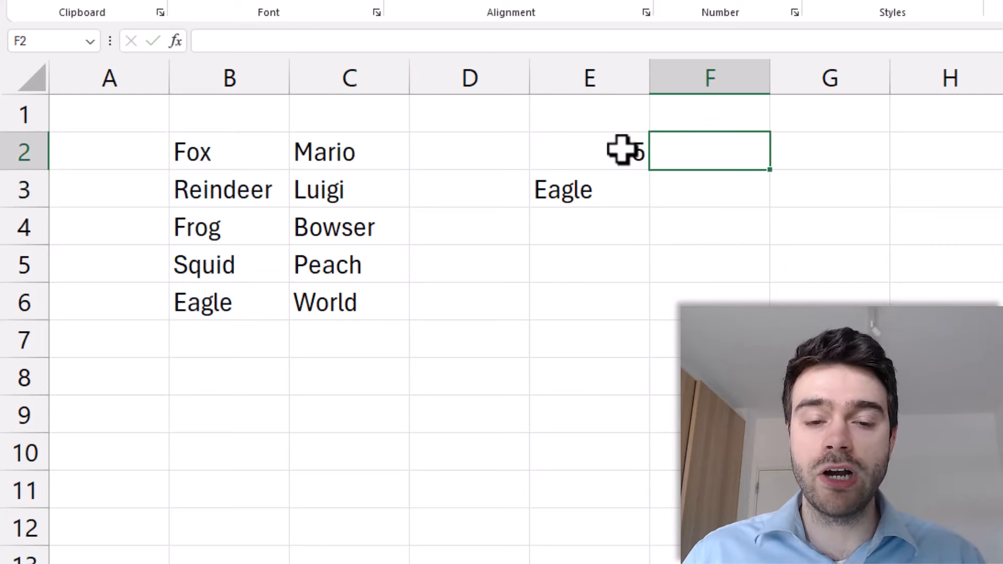
pyautogui.write('1')
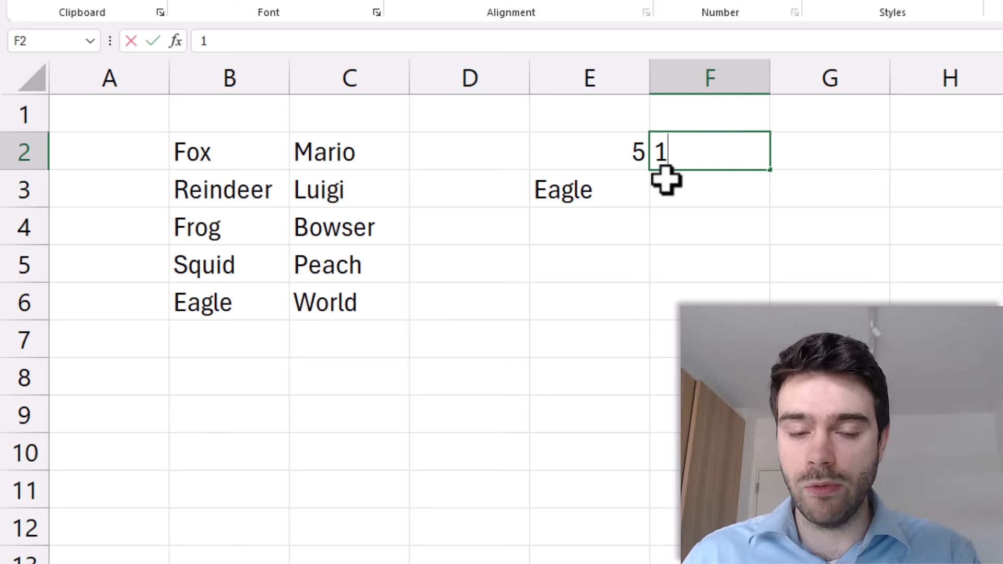
pyautogui.press('Return')
# Extend the formula in E3 to =INDEX(B2:C6,E2,F2), covering both columns and using F2 as the column number
pyautogui.click(609, 189)
pyautogui.click(291, 42)
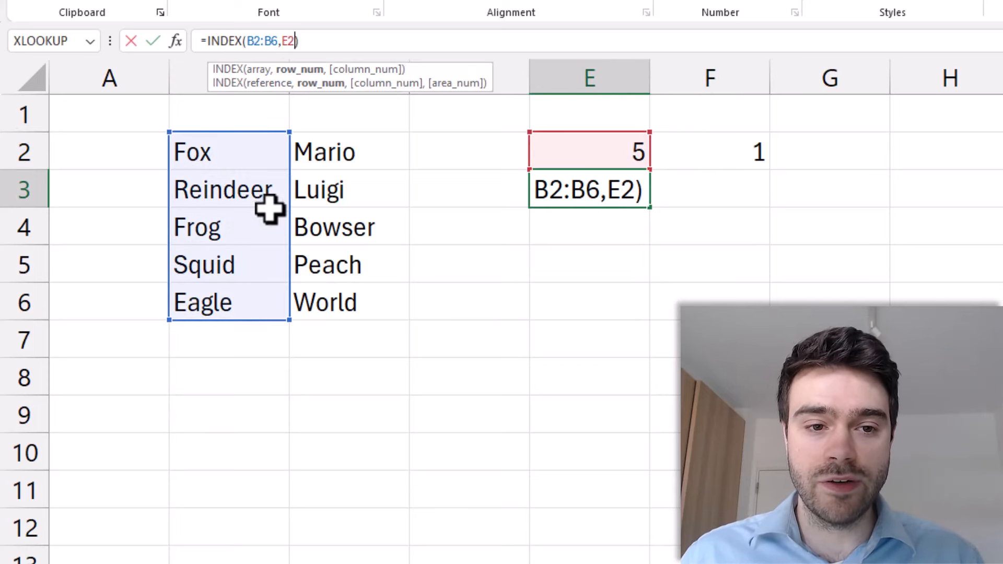
pyautogui.write(',')
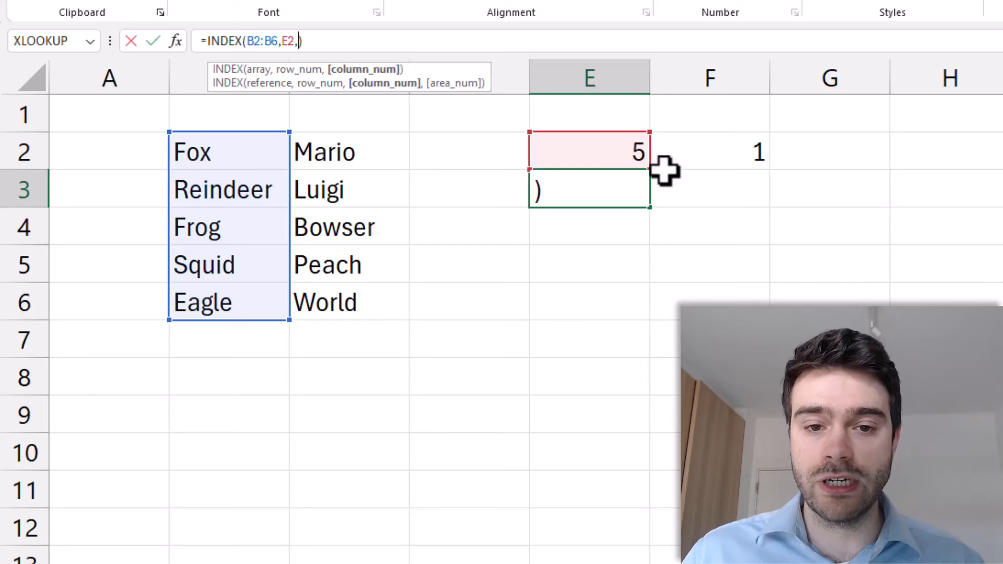
pyautogui.click(682, 149)
pyautogui.click(308, 43)
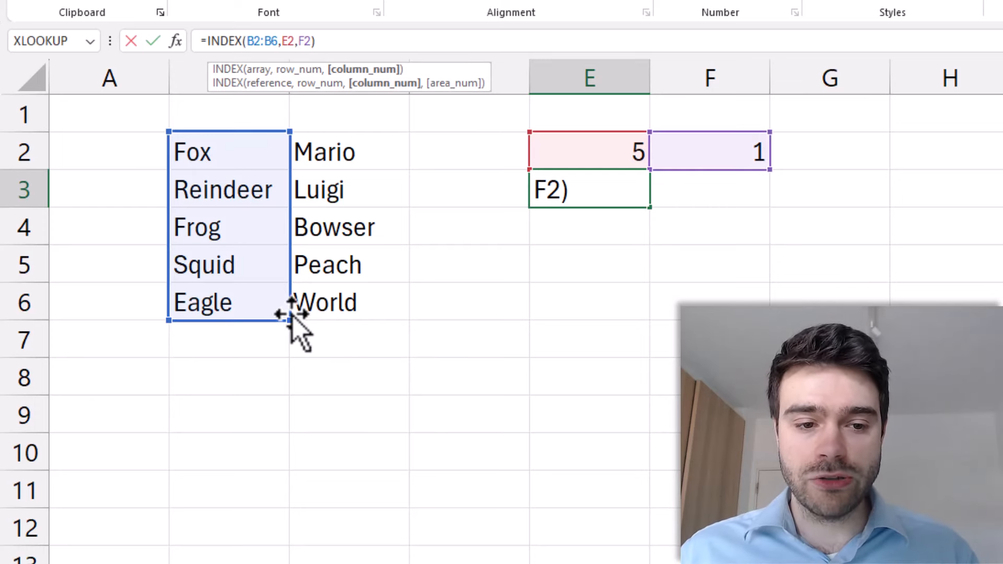
pyautogui.moveTo(347, 320); pyautogui.dragTo(385, 327)
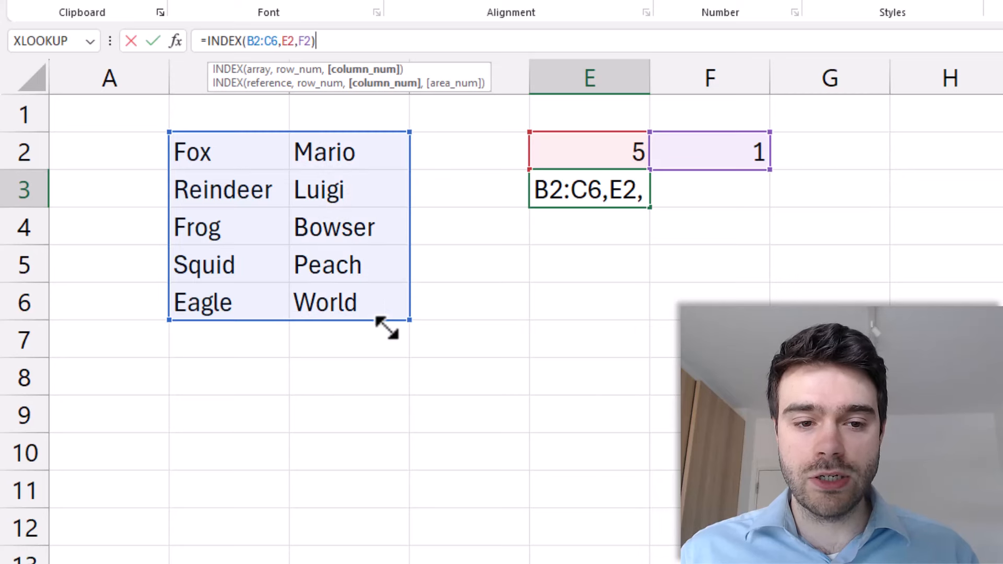
pyautogui.click(332, 45)
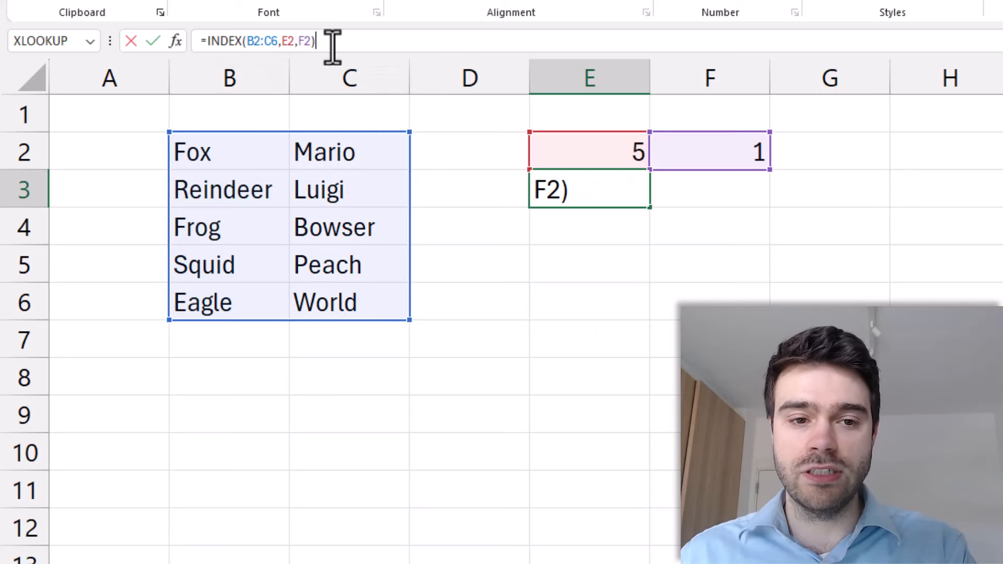
pyautogui.press('Return')
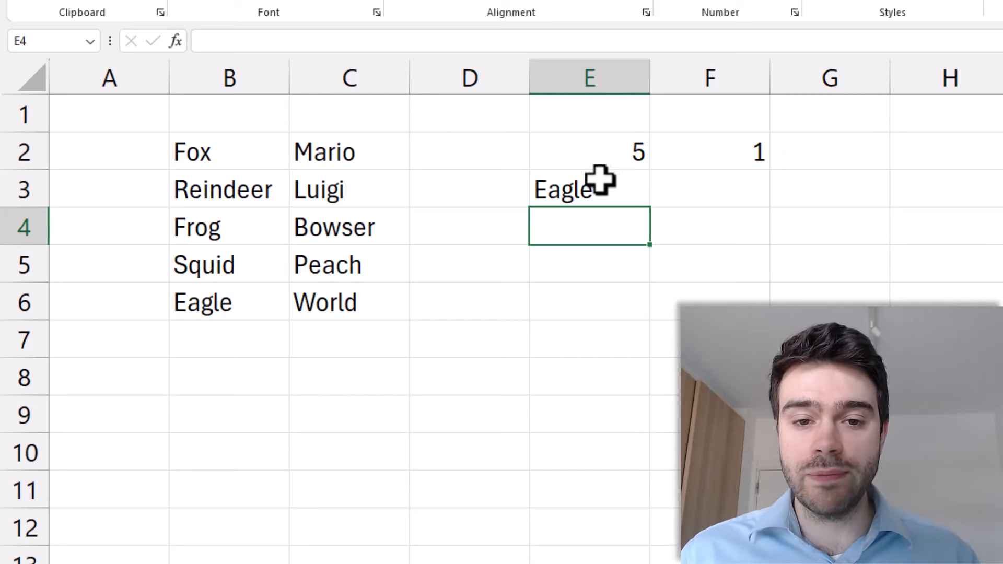
# Set the column number in F2 to 2
pyautogui.click(734, 152)
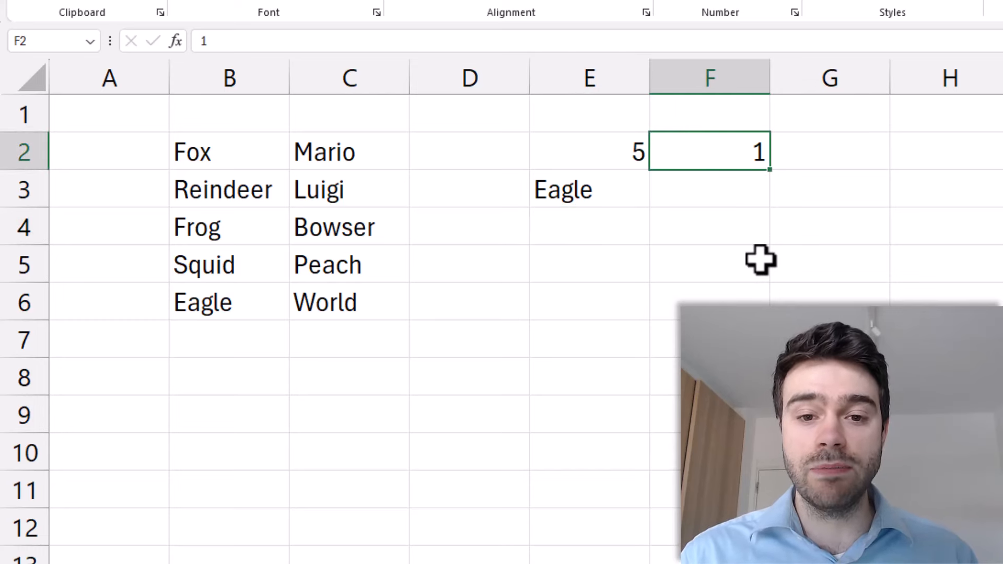
pyautogui.write('2')
pyautogui.press('Return')
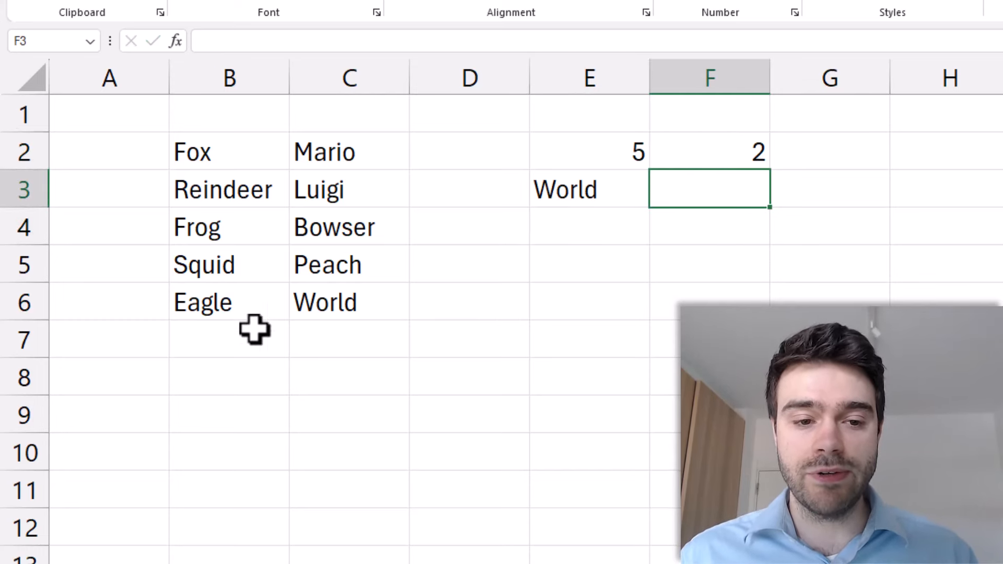
# Set the row number in E2 to 1
pyautogui.click(565, 156)
pyautogui.press('F2')
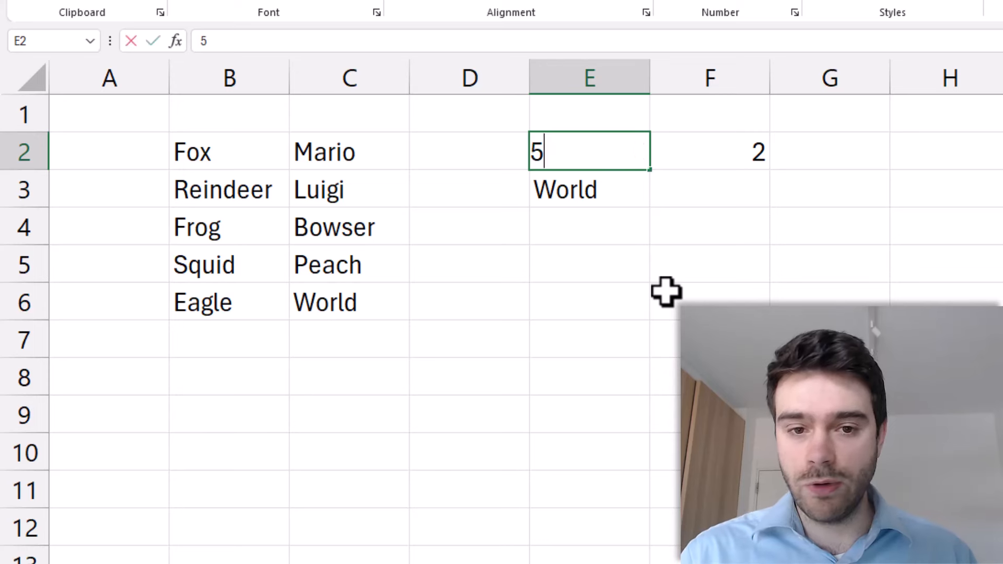
pyautogui.press('BackSpace')
pyautogui.write('1')
pyautogui.press('Return')
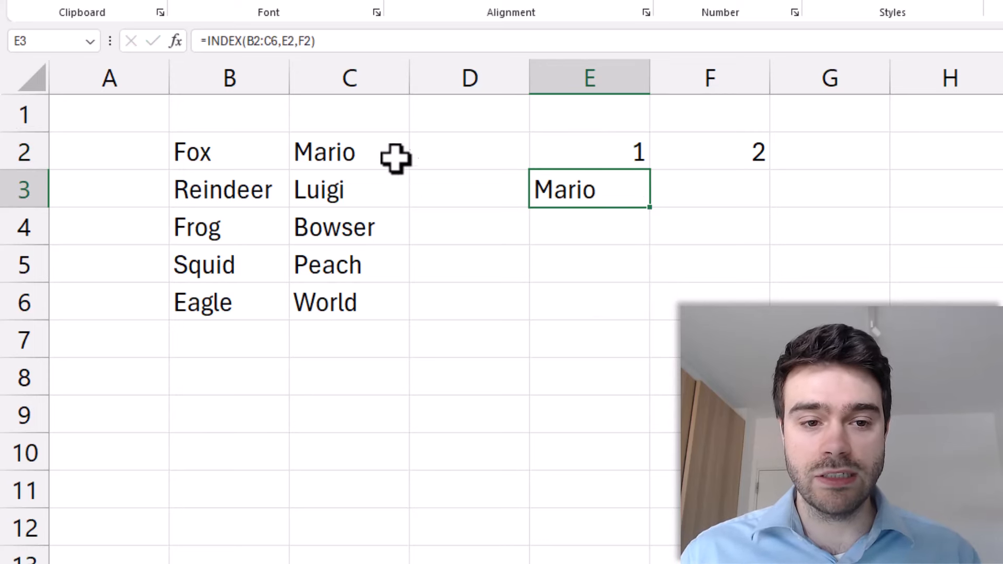
# Compare the rows and columns of the source data with the range, row and column references of the INDEX formula in E3
pyautogui.moveTo(396, 159); pyautogui.dragTo(375, 339)
pyautogui.moveTo(262, 157); pyautogui.dragTo(316, 151)
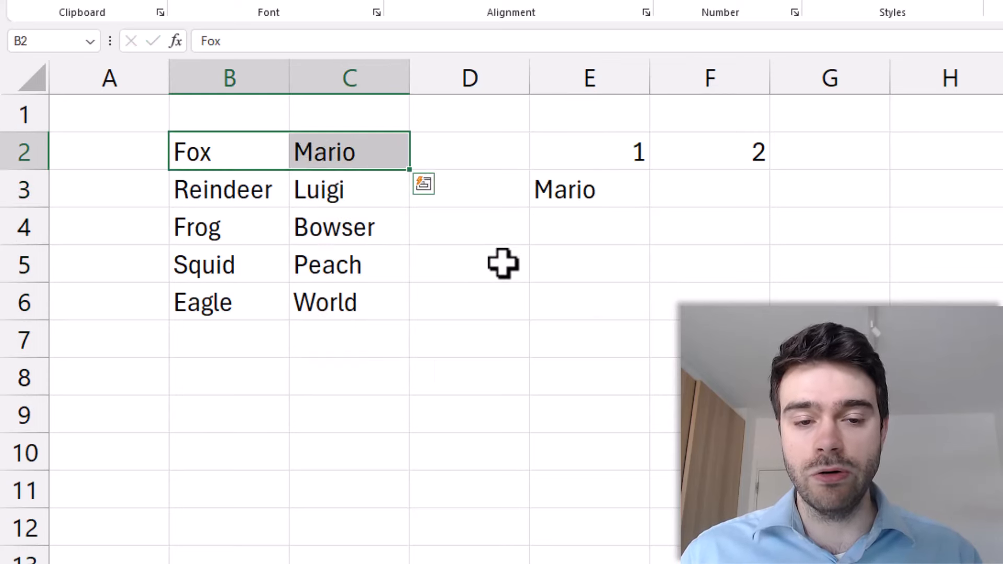
pyautogui.click(524, 292)
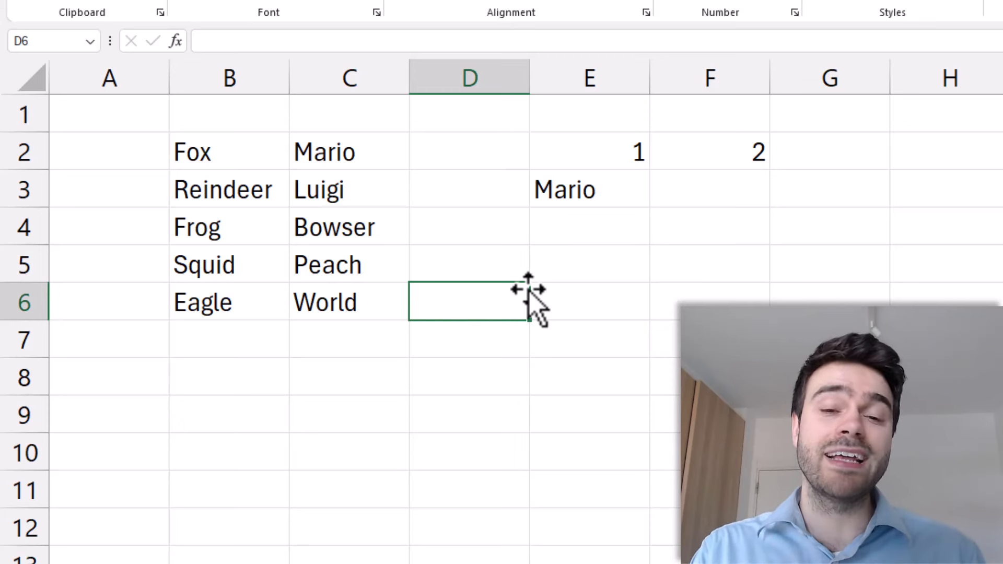
pyautogui.click(547, 193)
pyautogui.click(306, 40)
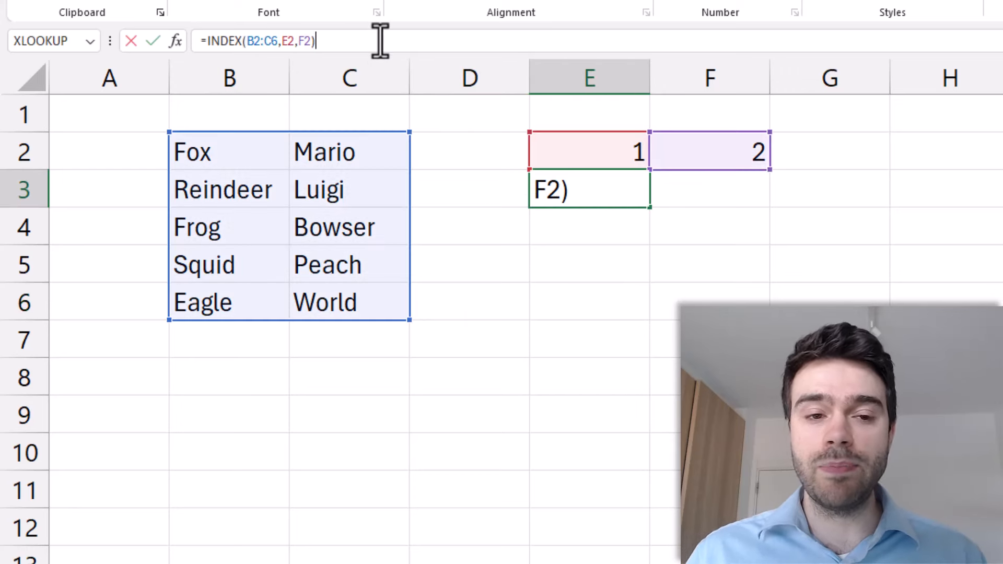
pyautogui.press('Return')
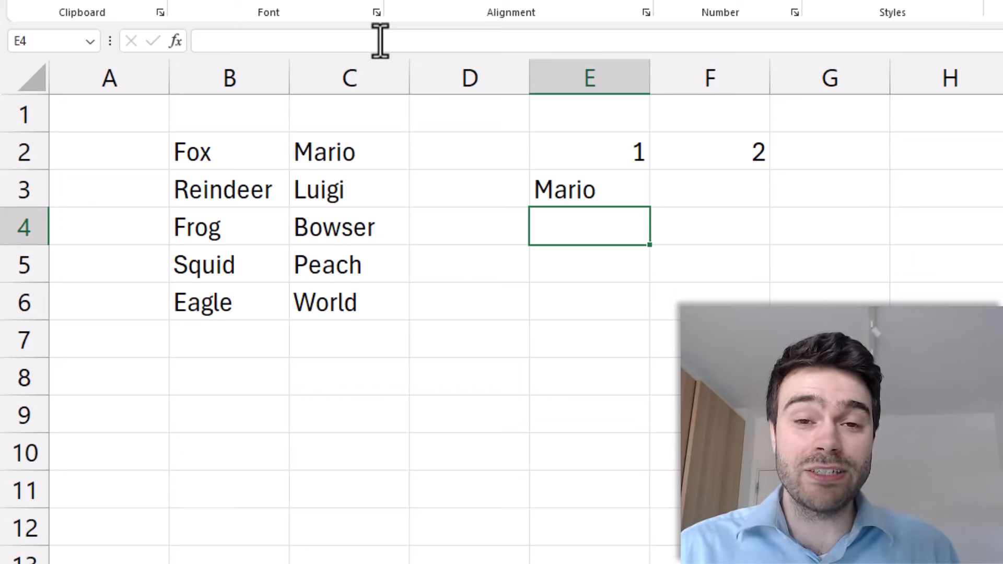
pyautogui.click(560, 197)
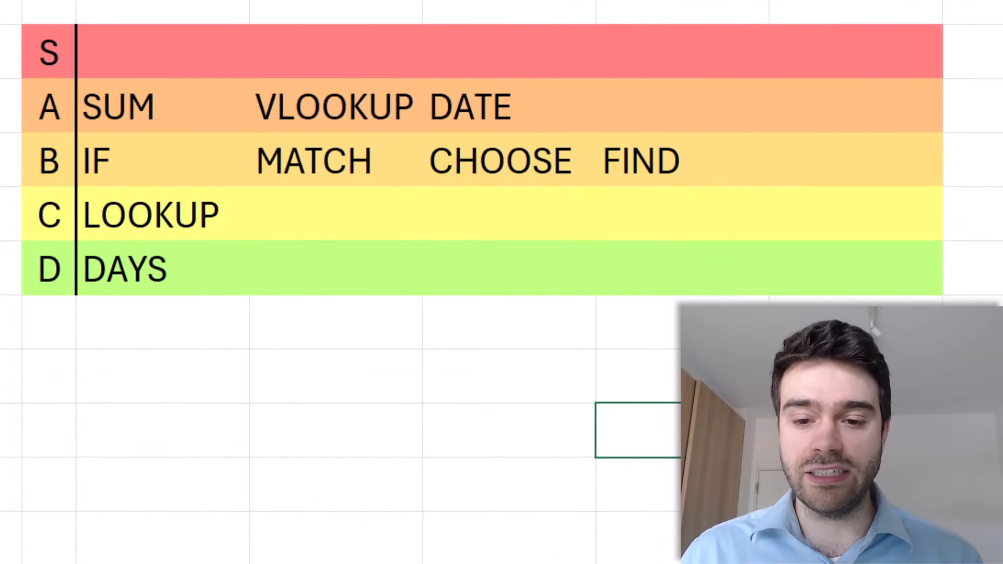
# Add INDEX to the A tier of the tier list, after DATE
pyautogui.click(660, 96)
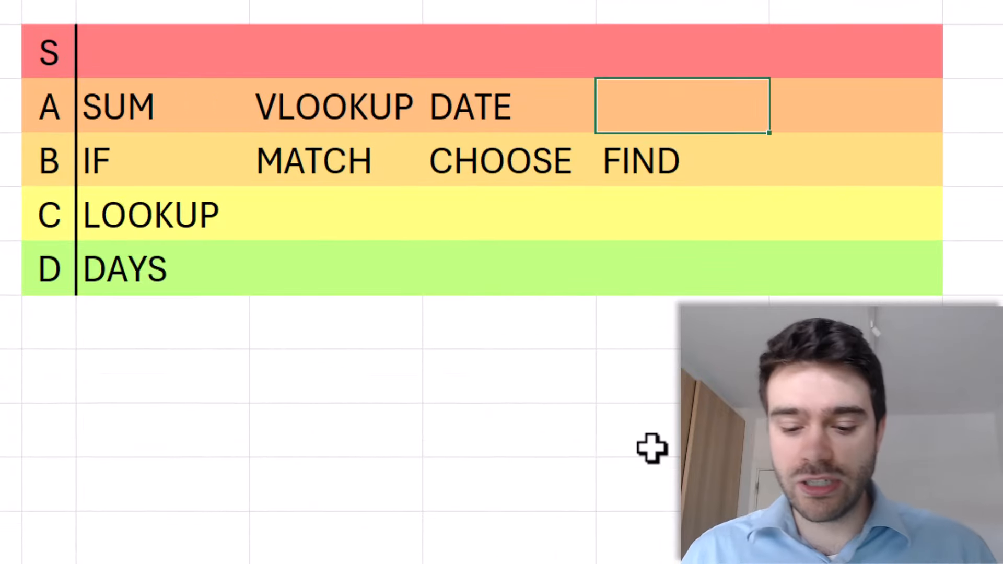
pyautogui.write('INDEX')
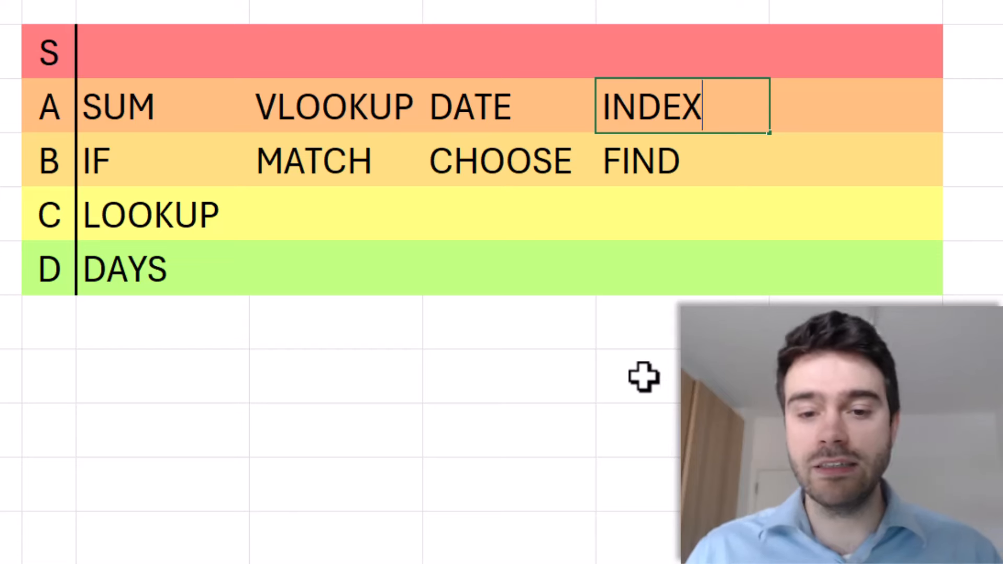
pyautogui.click(648, 346)
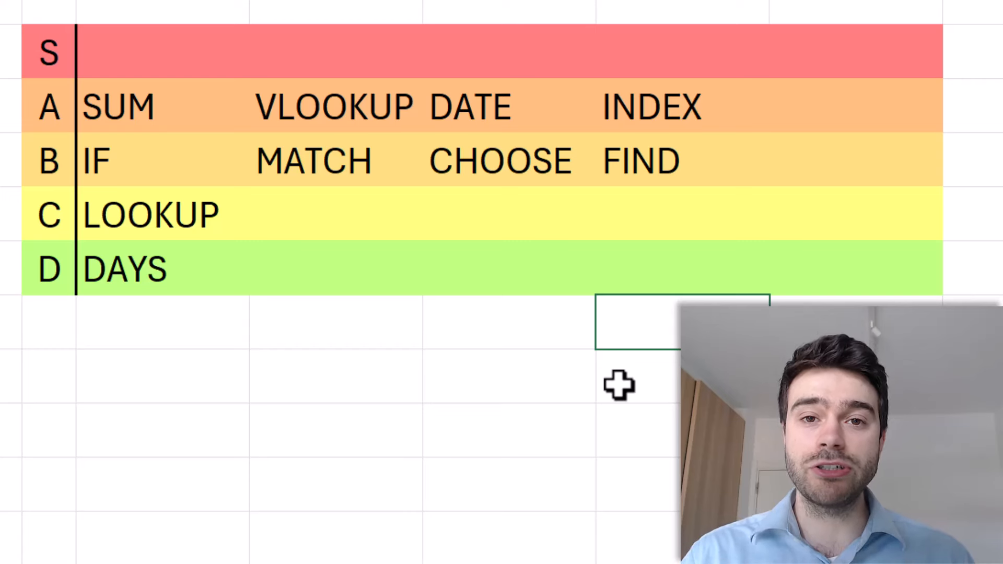
pyautogui.click(582, 400)
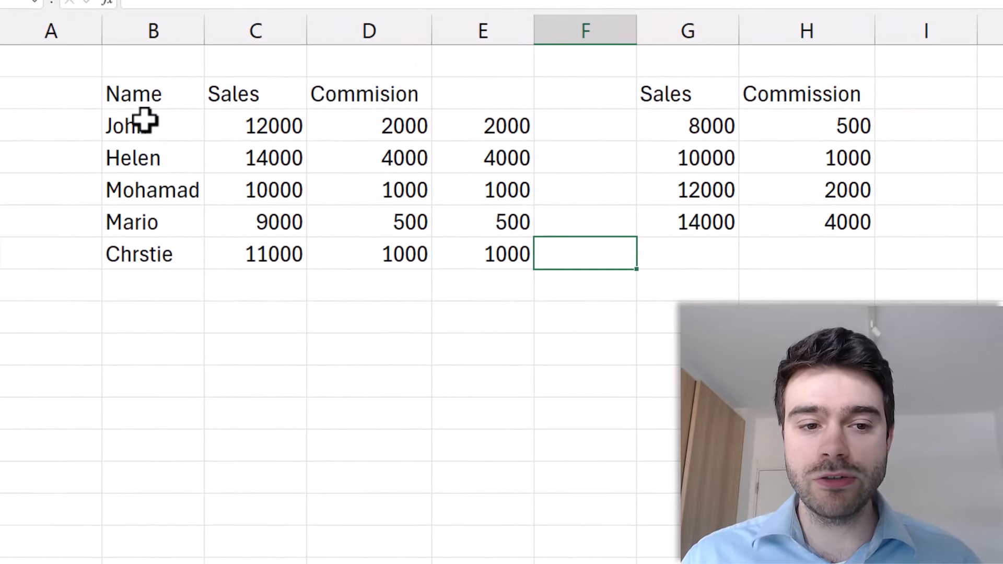
# Start a FILTER formula in B10, below the sales table, with B3:D7 as its array
pyautogui.moveTo(145, 121); pyautogui.dragTo(421, 267)
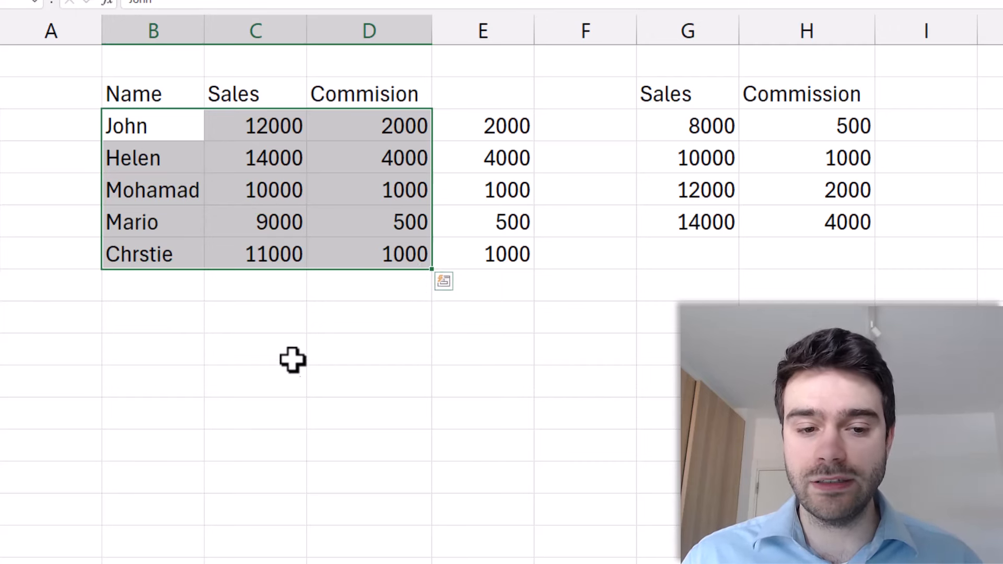
pyautogui.click(170, 349)
pyautogui.write('=')
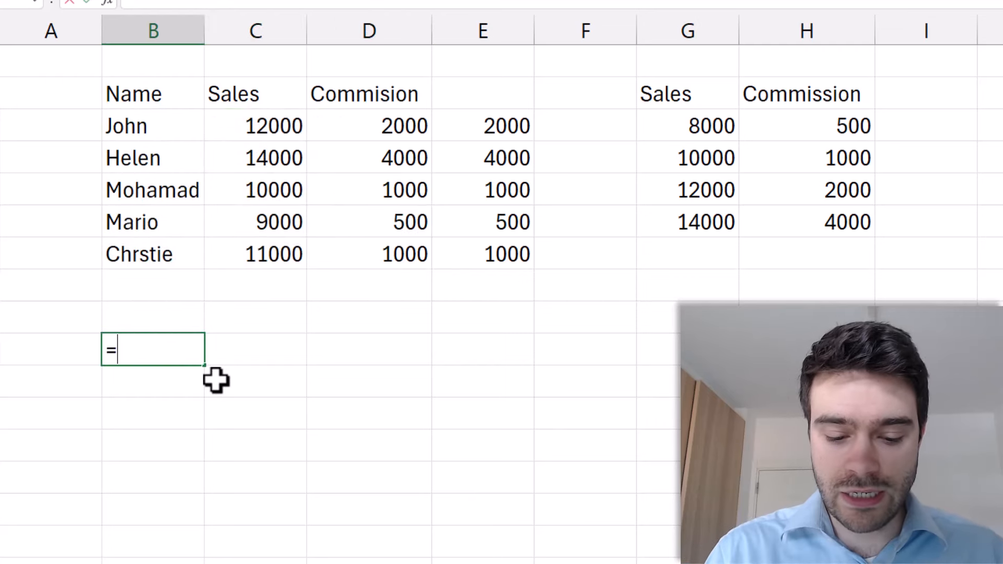
pyautogui.write('FILTER(')
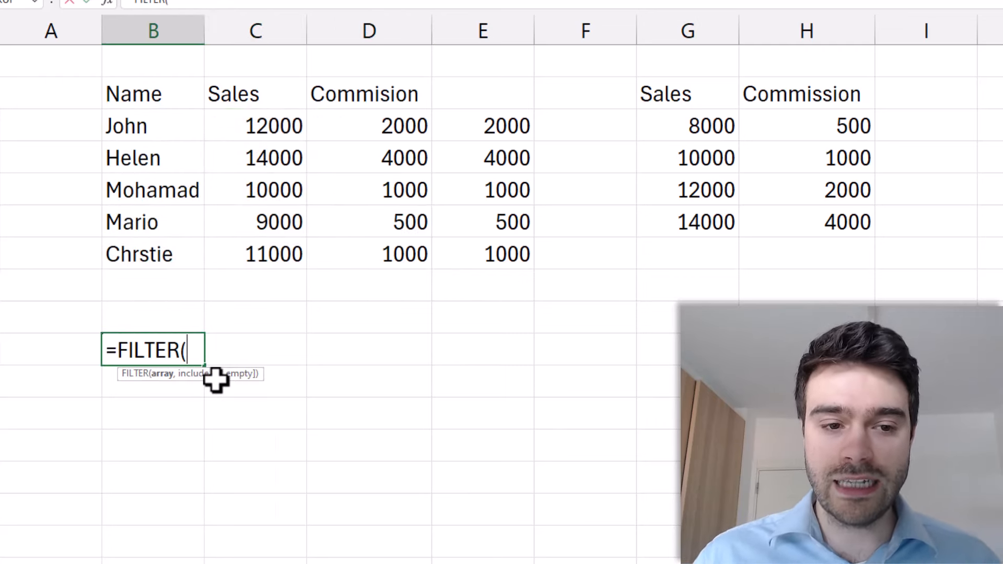
pyautogui.moveTo(159, 121); pyautogui.dragTo(379, 251)
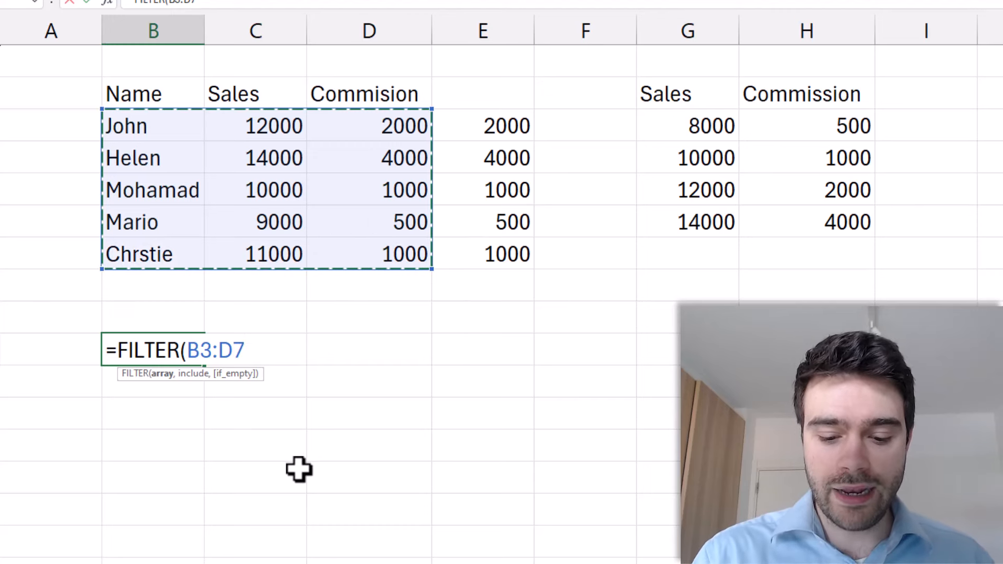
pyautogui.write(',')
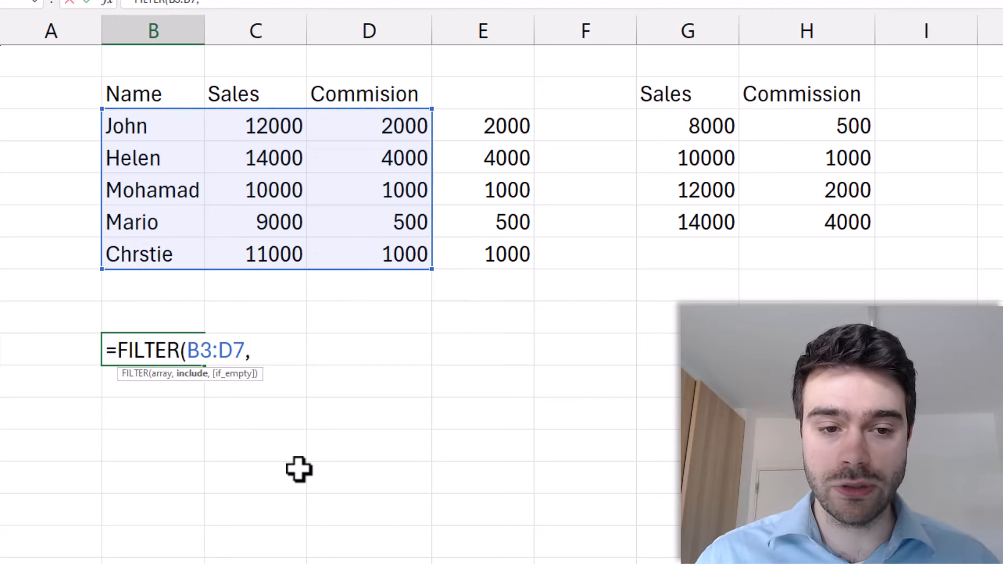
# Complete the FILTER formula with the condition C3:C7>=12000 on the Sales column and check the rows it returns
pyautogui.moveTo(256, 124); pyautogui.dragTo(258, 254)
pyautogui.write('>12')
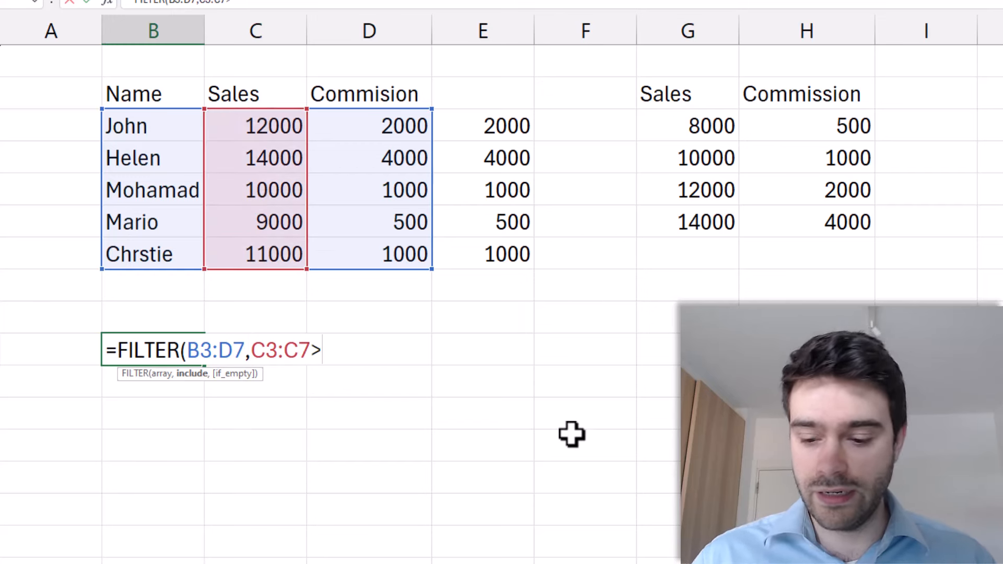
pyautogui.write('000')
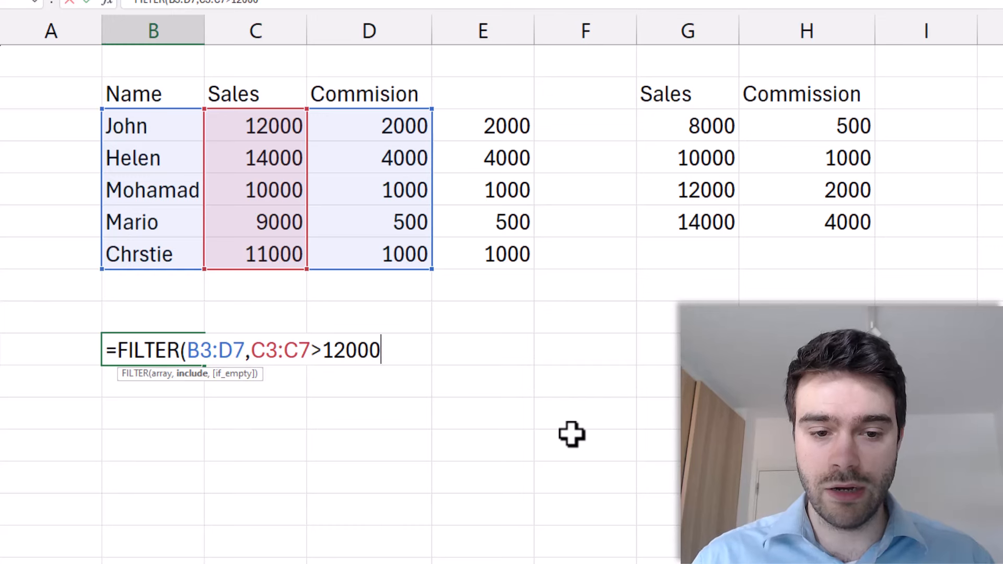
pyautogui.click(328, 351)
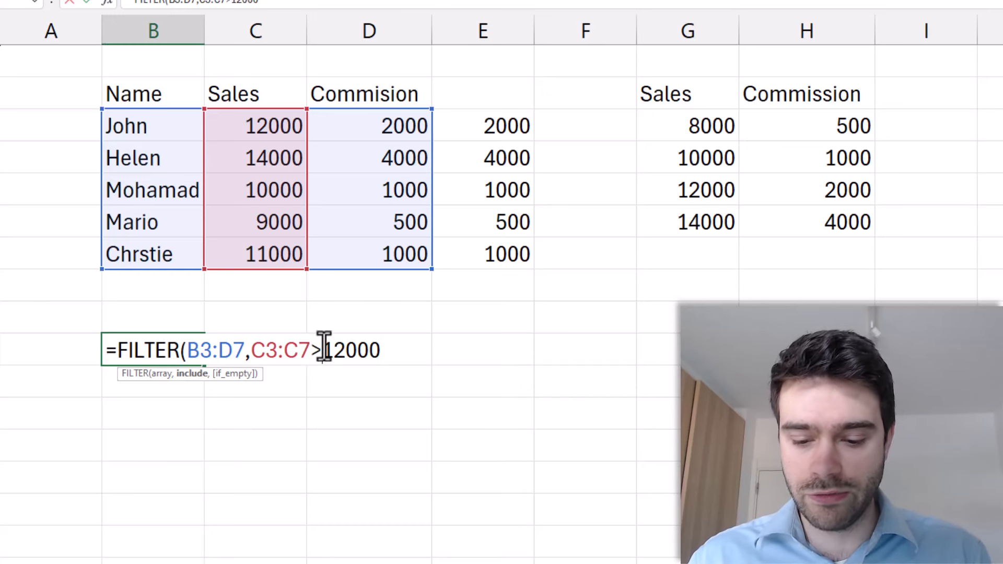
pyautogui.write('=')
pyautogui.click(395, 351)
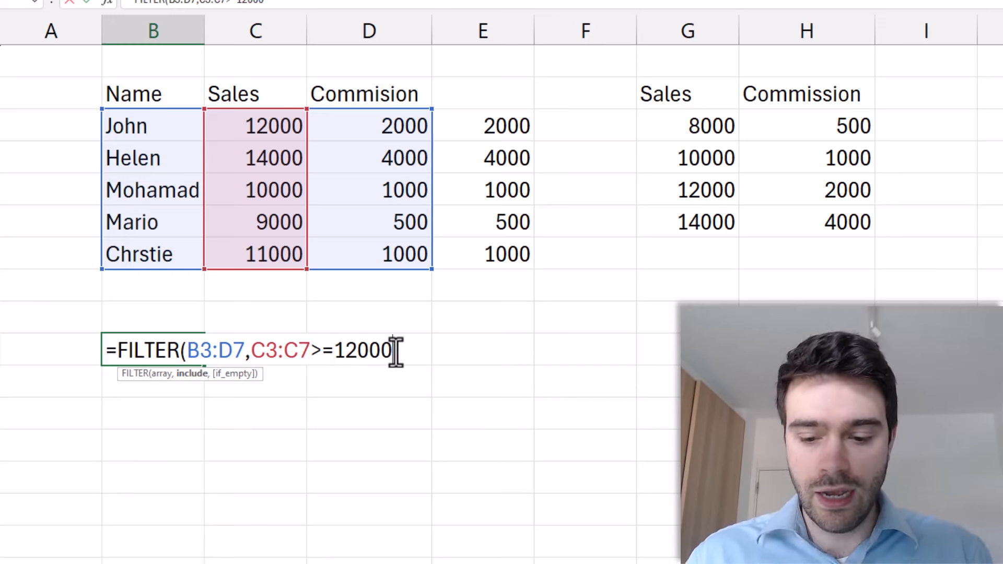
pyautogui.write(')')
pyautogui.press('Return')
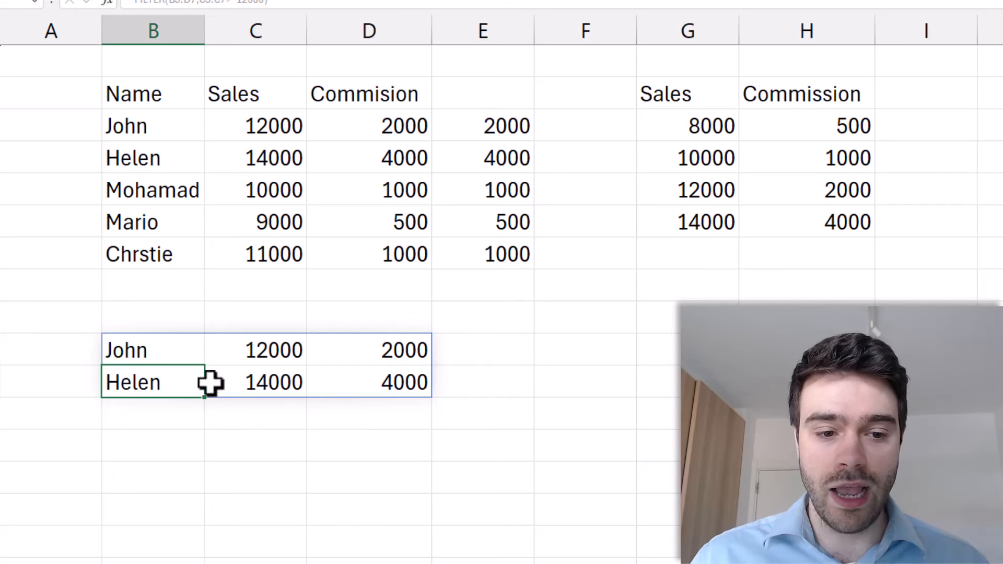
pyautogui.click(169, 349)
pyautogui.moveTo(178, 380); pyautogui.dragTo(408, 388)
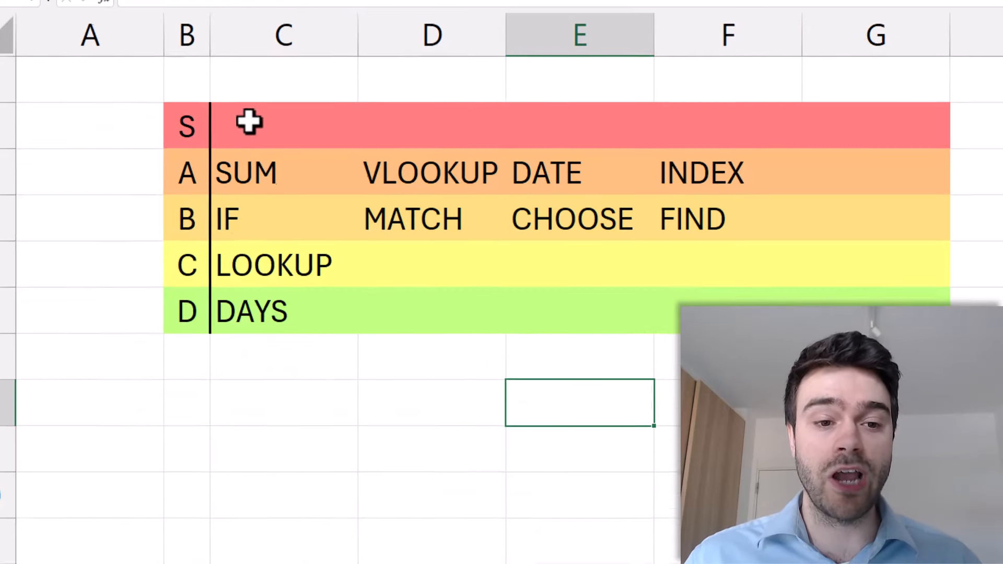
# Add FILTER and XLOOKUP to the S tier of the tier list
pyautogui.click(246, 123)
pyautogui.write('FILTER')
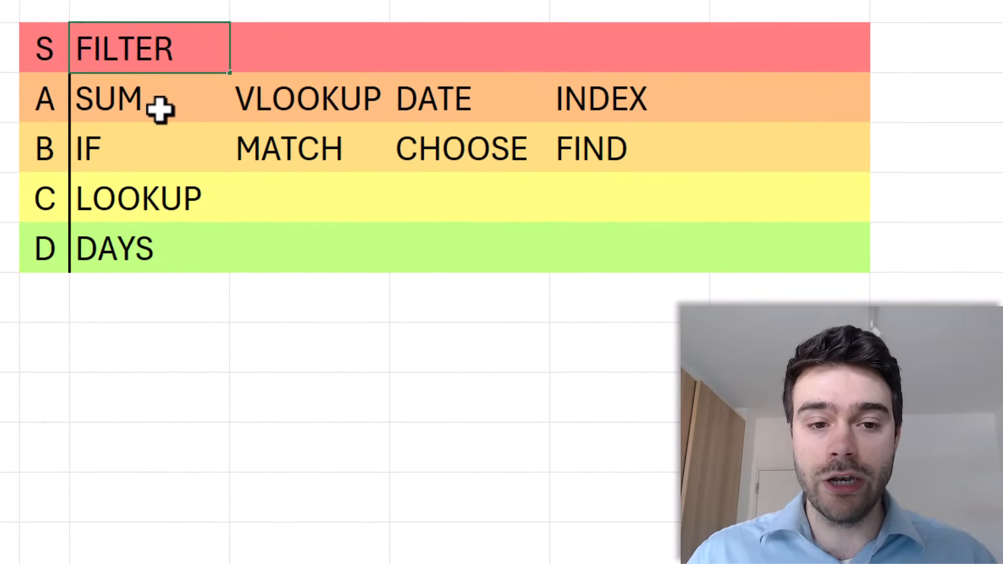
pyautogui.click(293, 52)
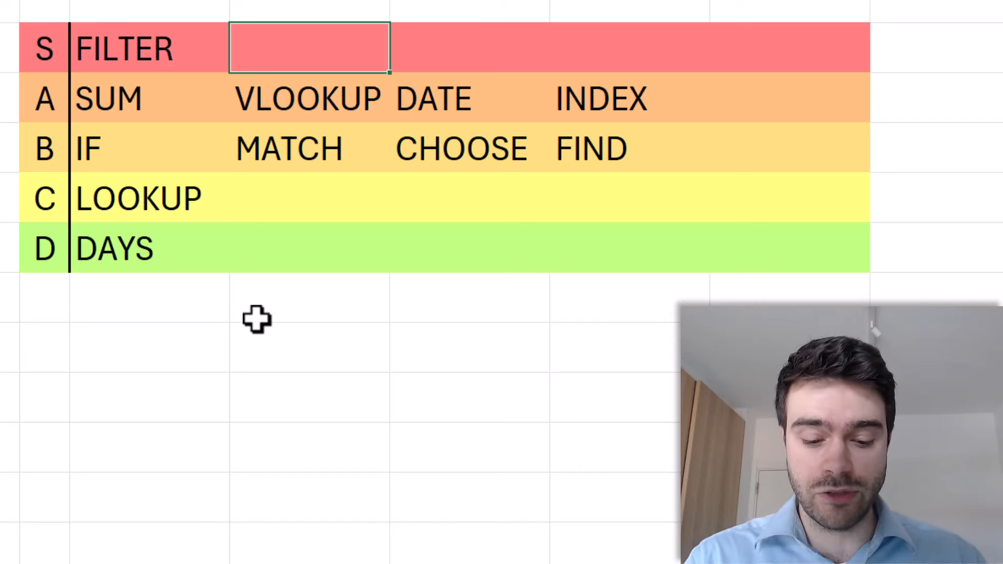
pyautogui.write('XLOOKUP')
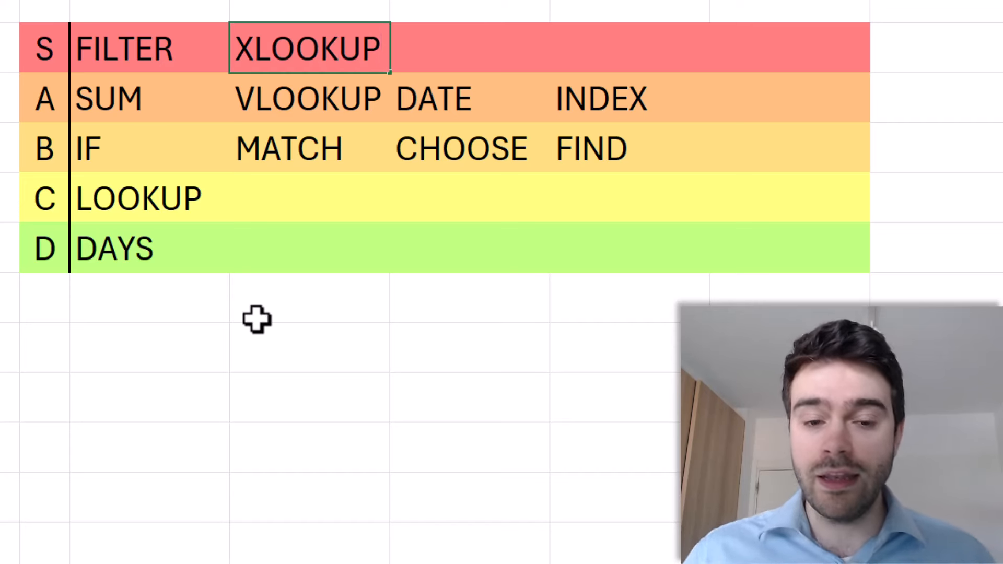
pyautogui.click(256, 319)
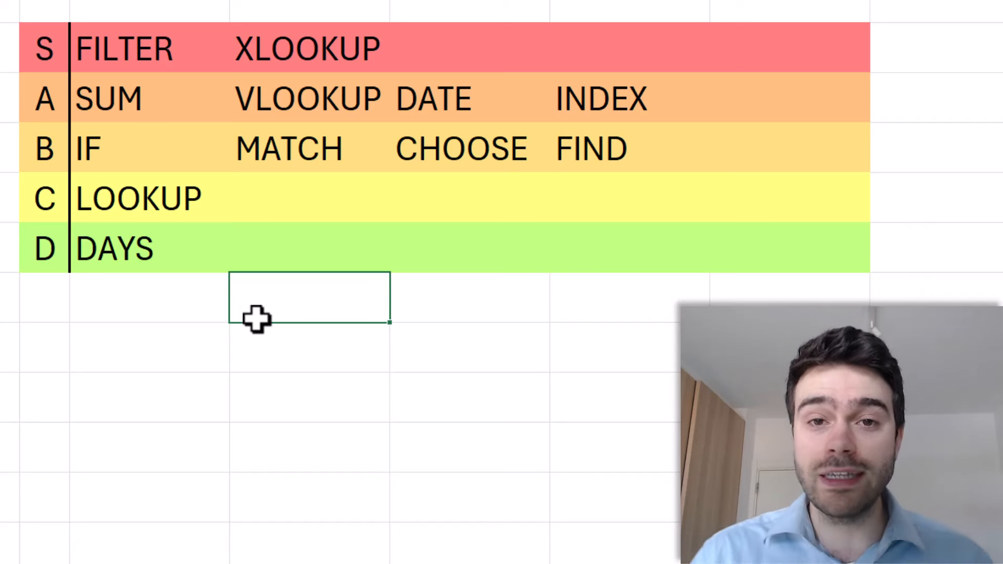